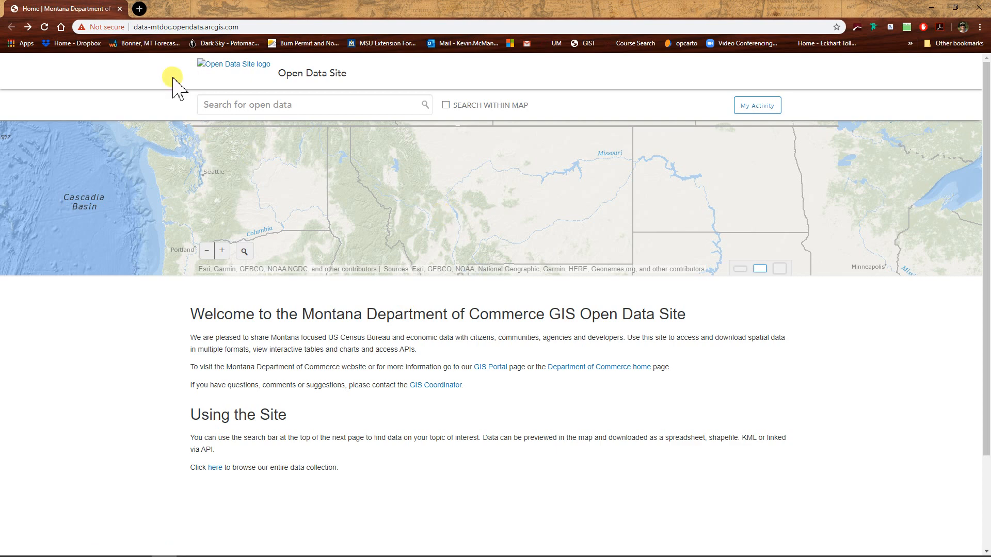
Step: Search the Montana Department of Commerce open data site for "County"
left_click(215, 104)
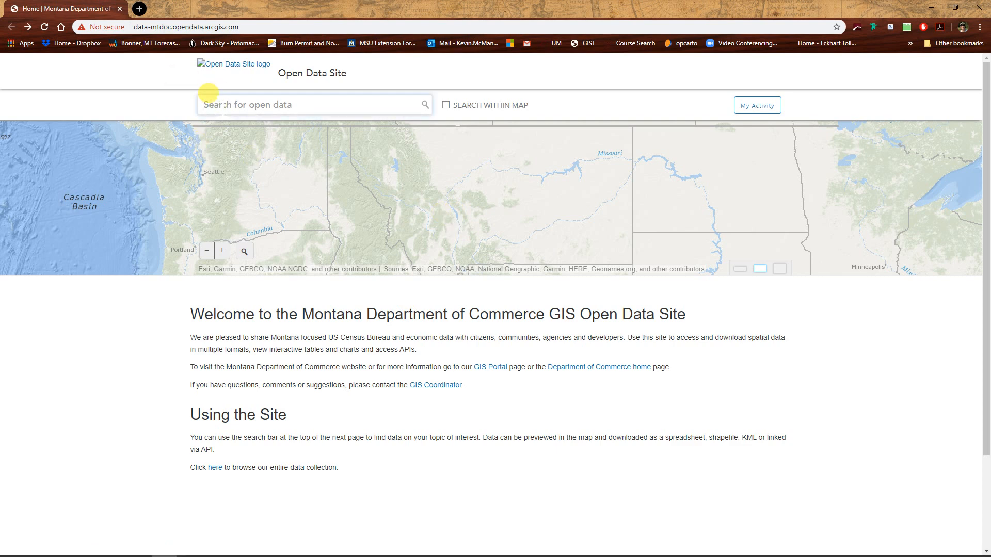
type("Co")
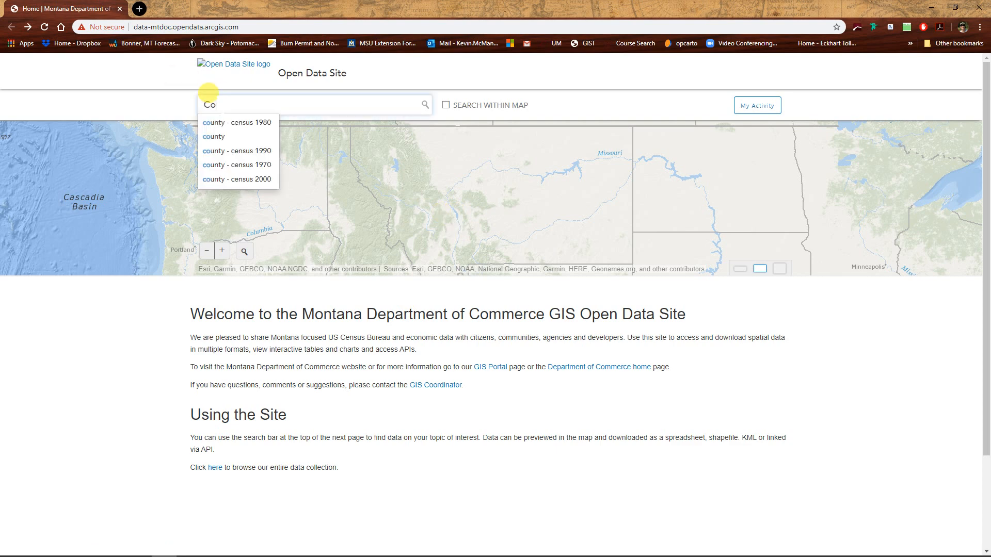
type("unty")
key("Return")
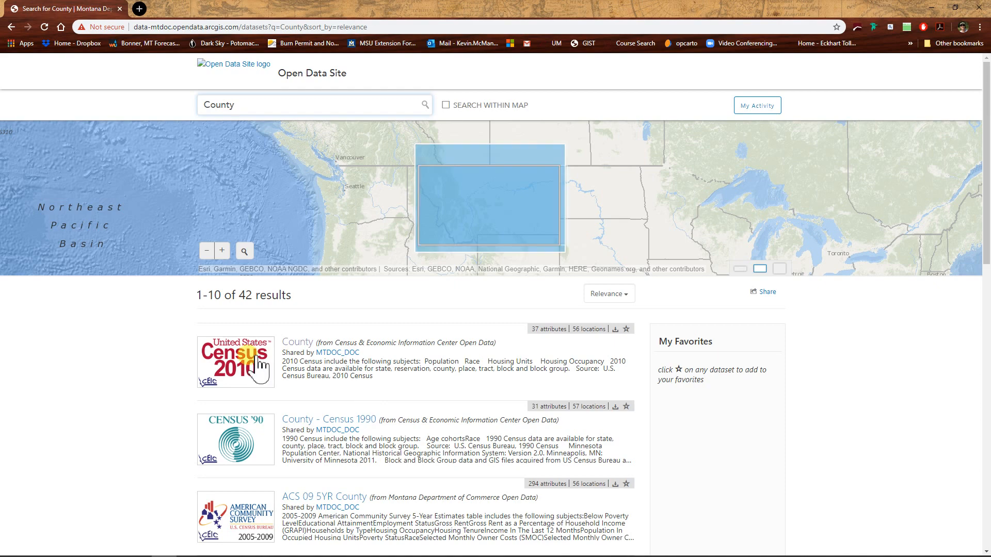
Step: Open the 2010 Census County dataset from the search results and show its download formats, including the full shapefile
scroll(253, 375, "down", 2)
scroll(253, 375, "down", 4)
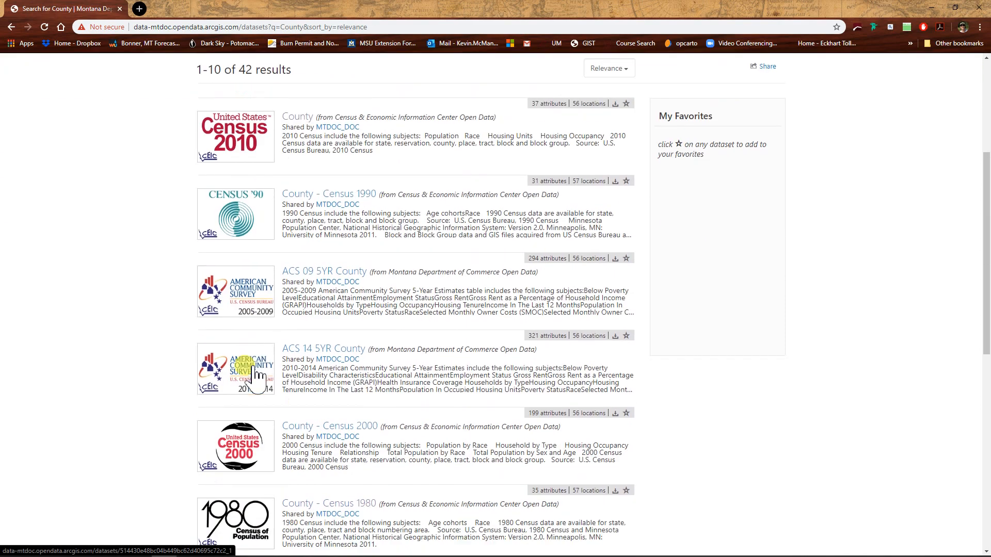
scroll(357, 416, "up", 2)
scroll(357, 415, "up", 3)
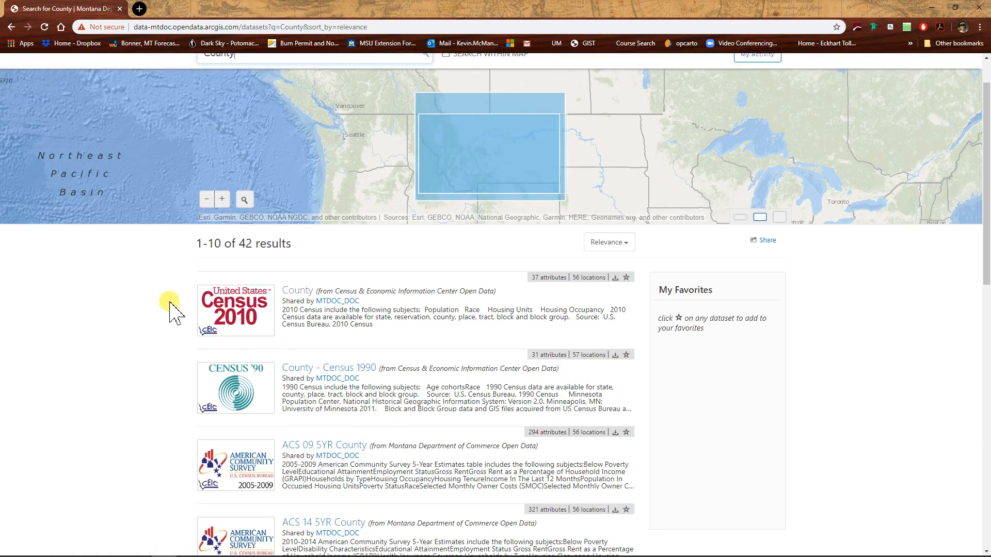
left_click(231, 311)
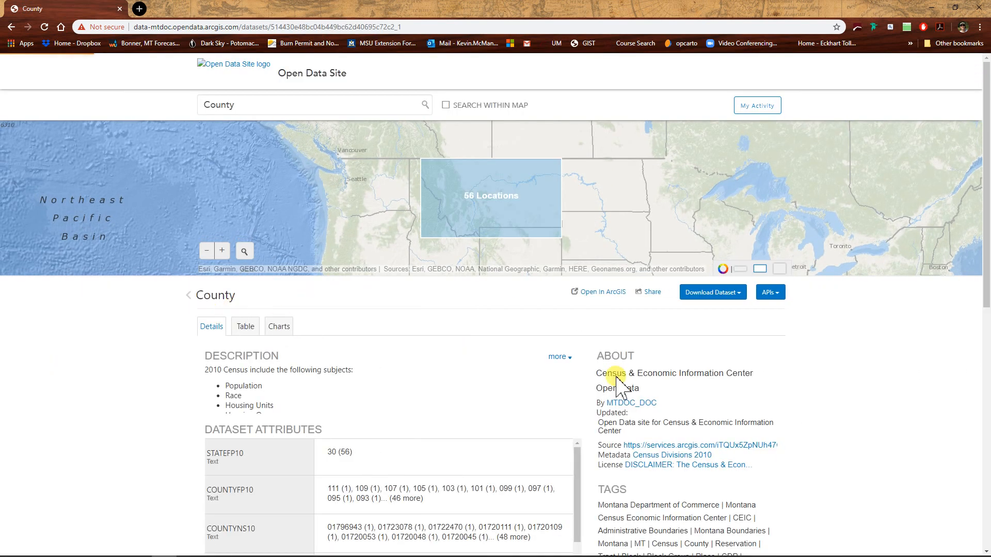
left_click(743, 292)
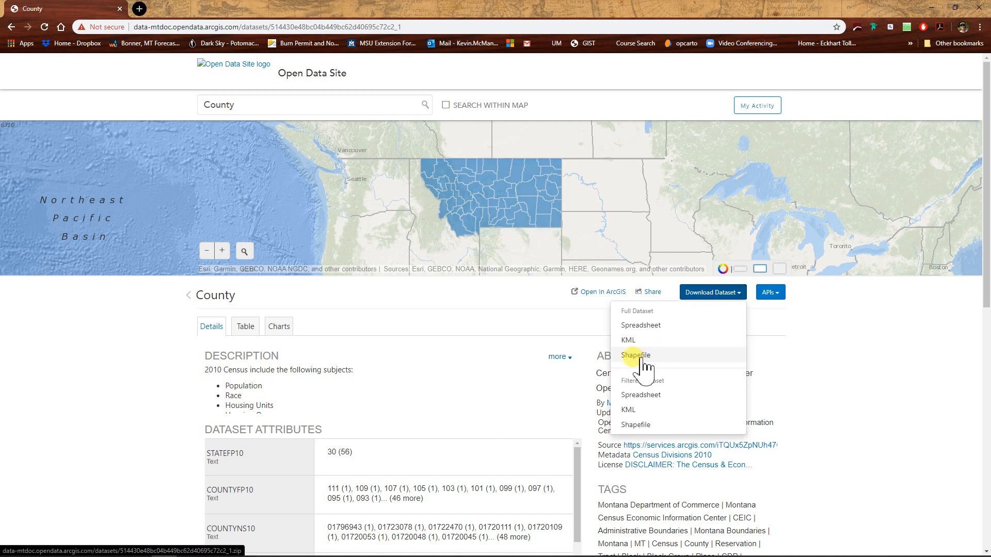
Step: Return to the search results, open the County - Census 1980 dataset and check its download formats
left_click(11, 27)
scroll(381, 388, "down", 4)
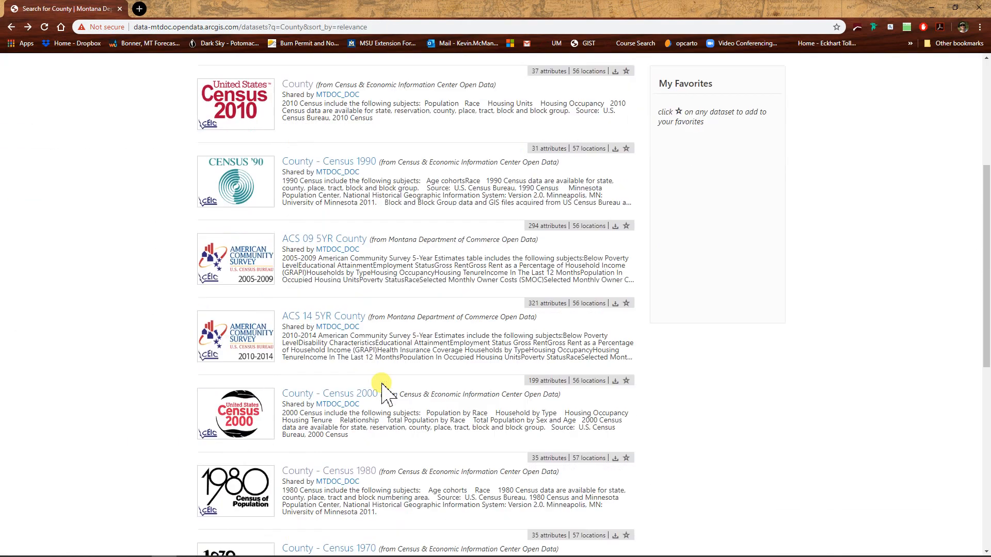
left_click(238, 488)
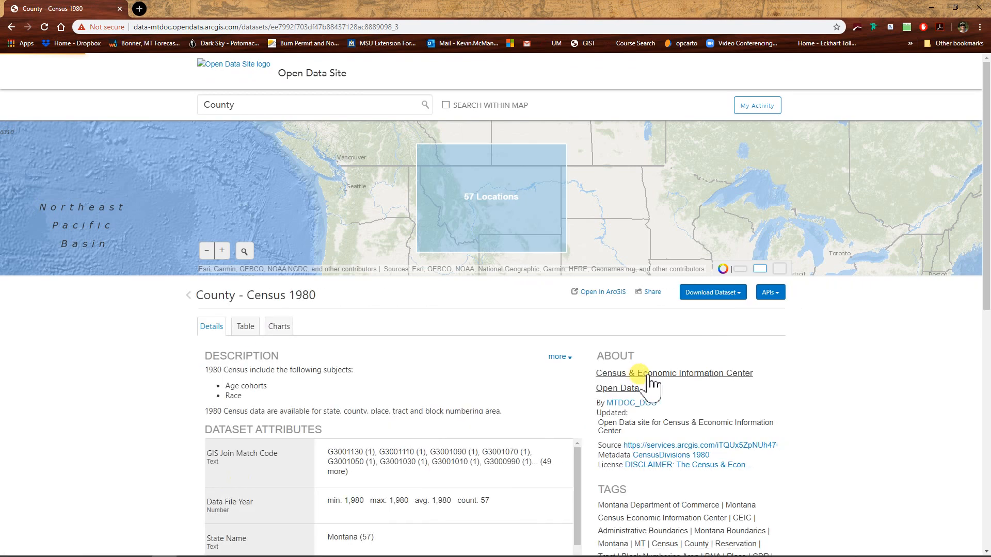
left_click(739, 294)
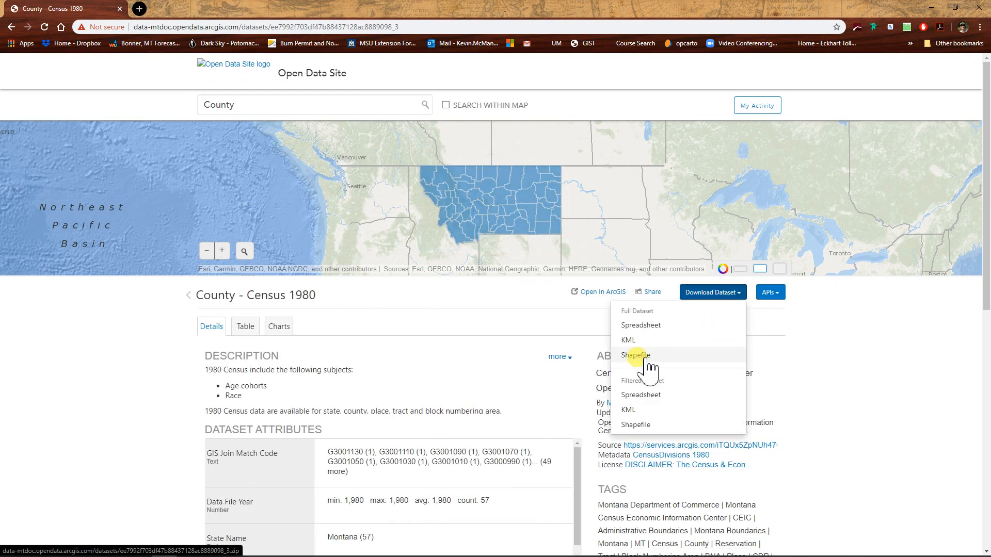
left_click(924, 379)
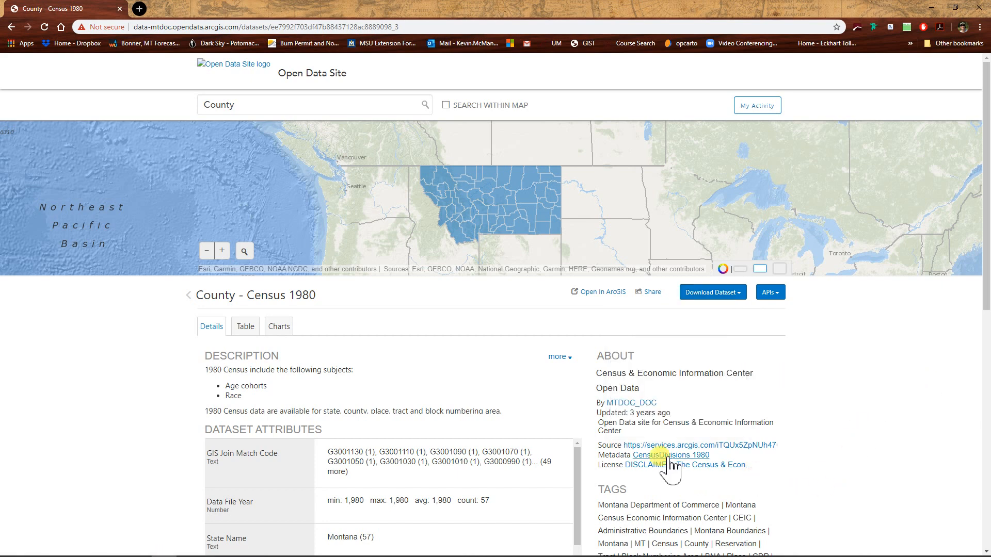
Step: Open the Census Divisions 1980 metadata and go to the County - Census 1980 layer's service page
left_click(656, 456)
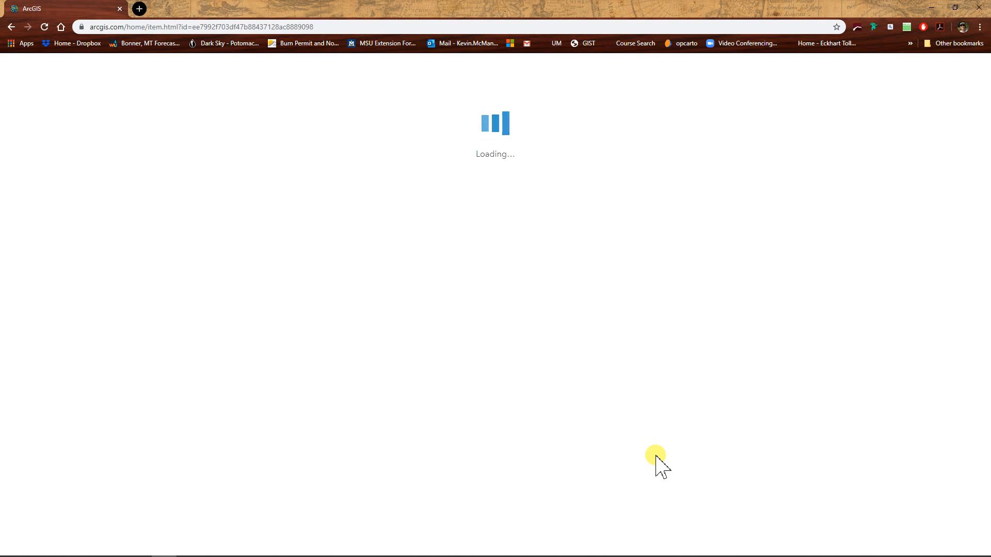
scroll(222, 398, "down", 2)
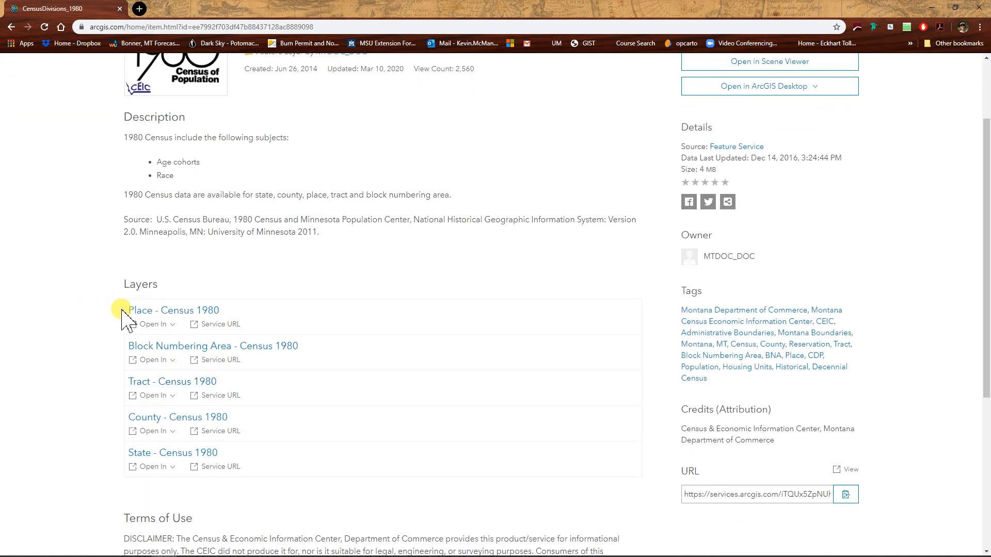
left_click(178, 419)
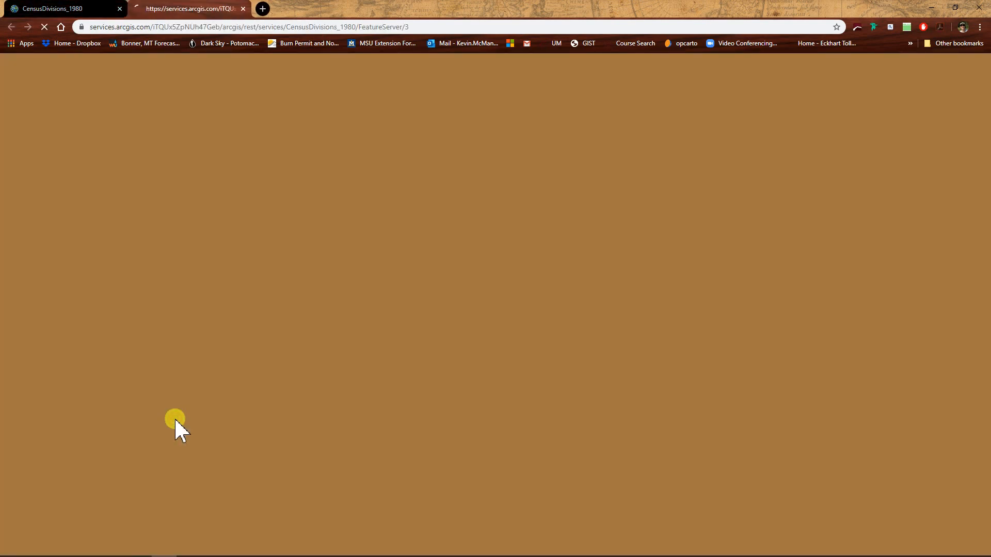
Step: Highlight the field name AV0AA1980 and its alias Total Population in the layer's field list, and close the browser
scroll(350, 319, "down", 8)
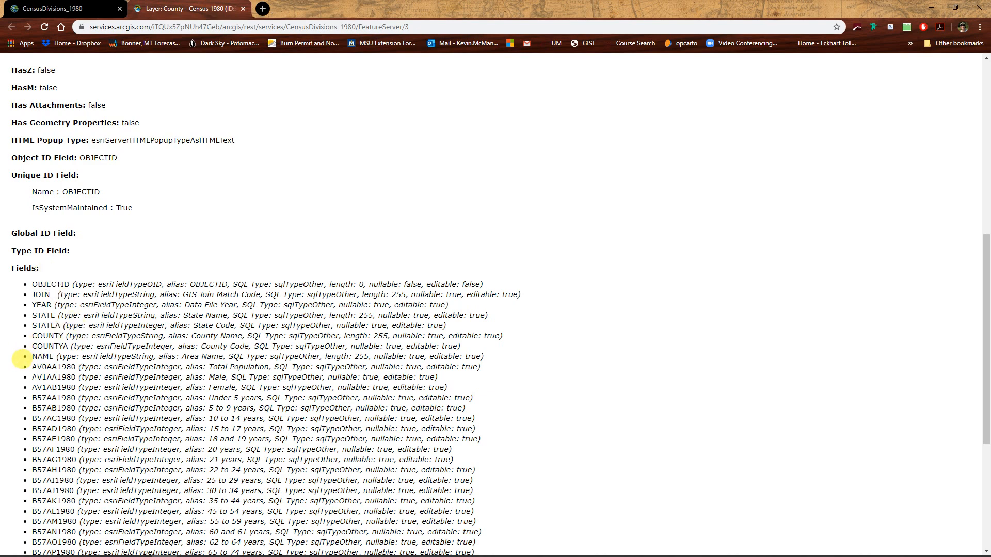
left_click_drag(25, 363, 65, 358)
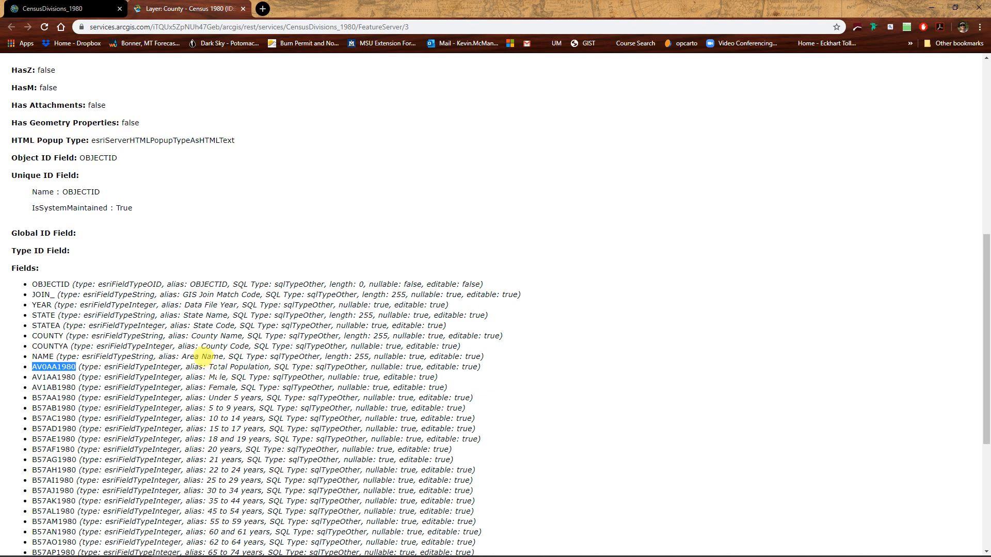
left_click_drag(206, 360, 269, 357)
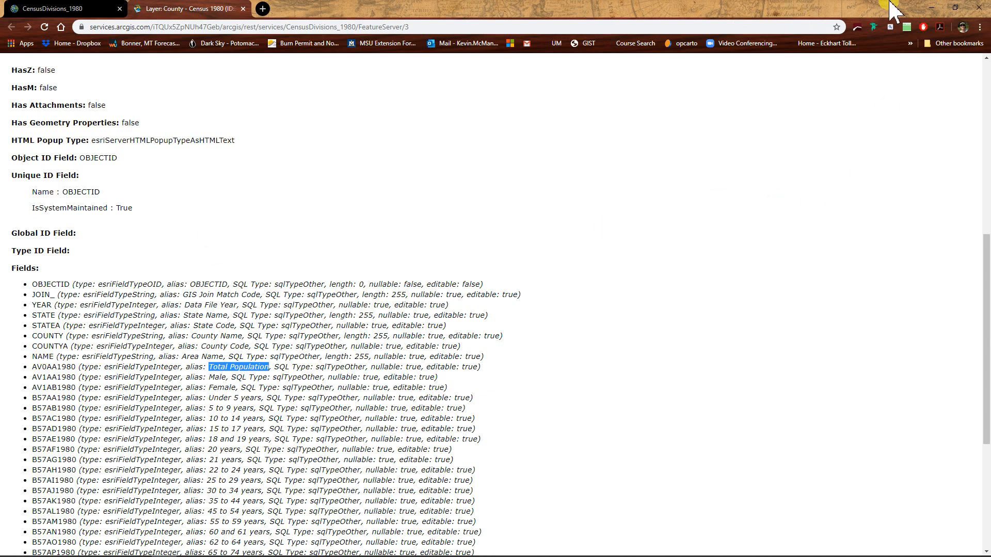
left_click(980, 7)
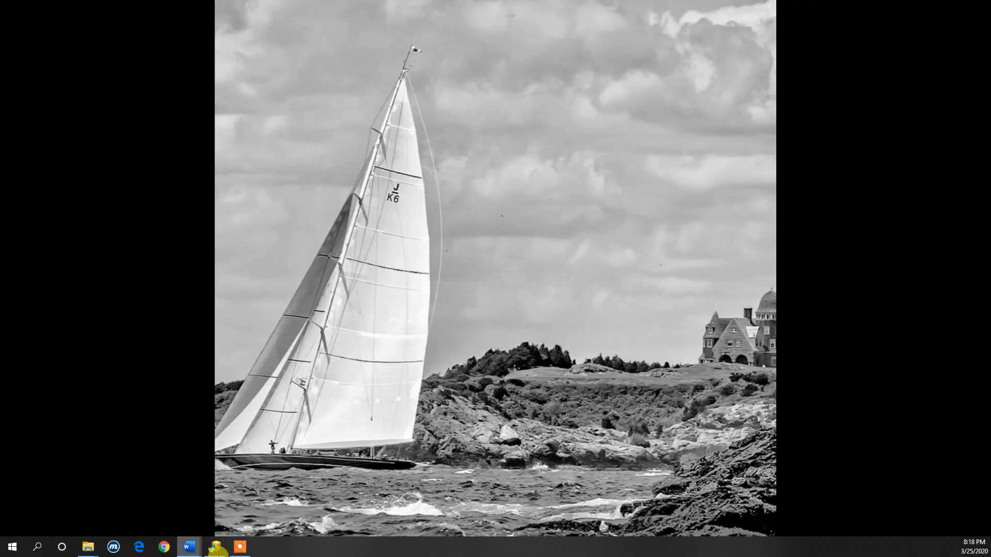
Step: Switch to ArcCatalog and preview the geography of County.shp in the Raw_Data County folder
left_click(216, 548)
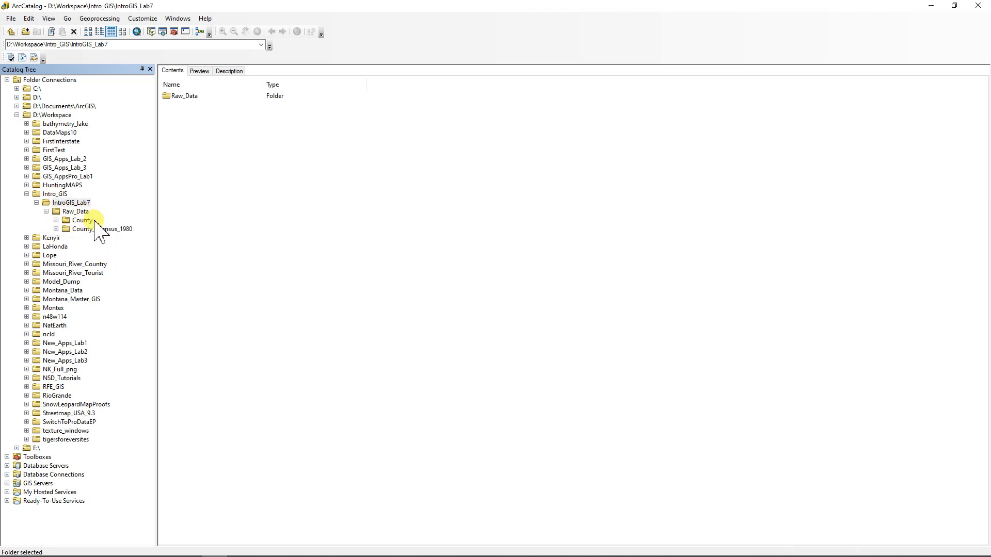
left_click(56, 220)
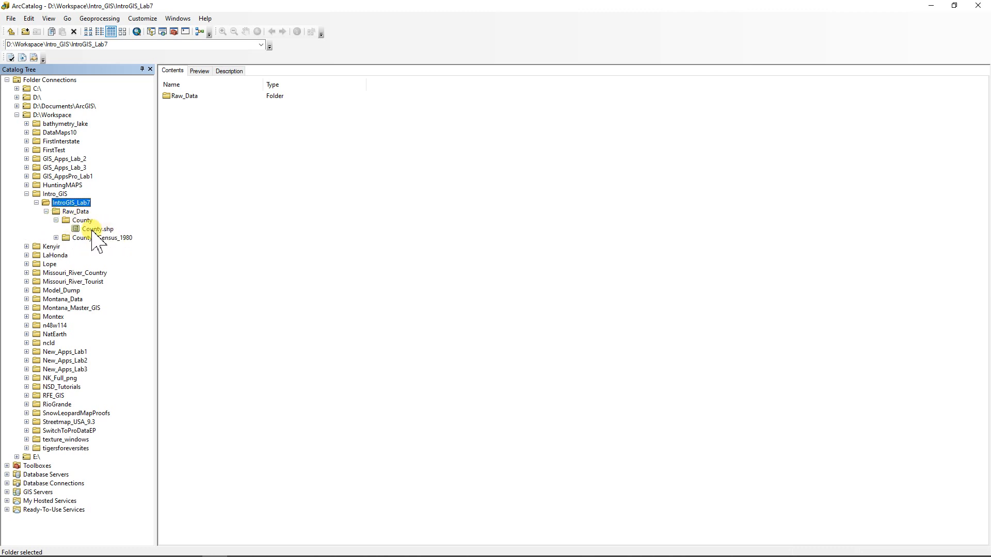
left_click(93, 229)
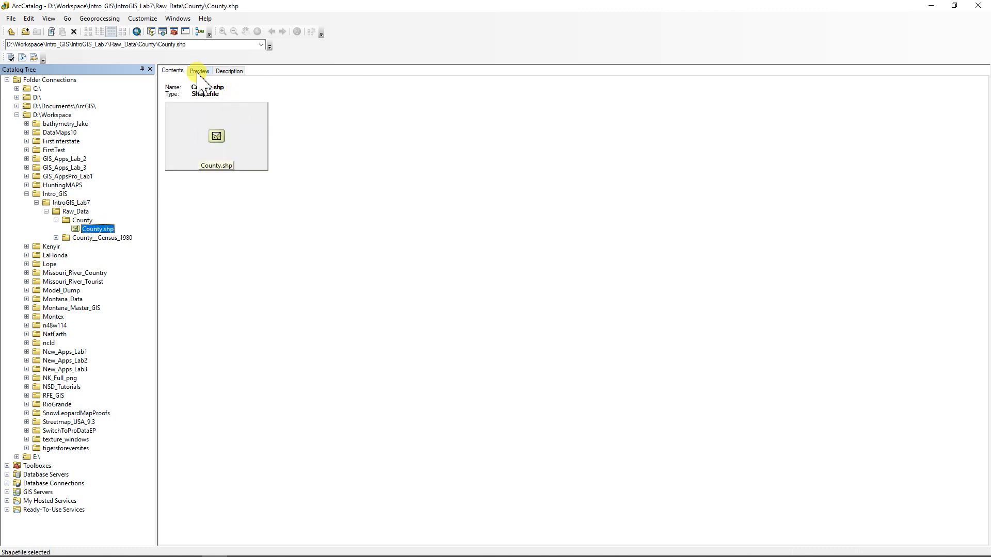
left_click(199, 71)
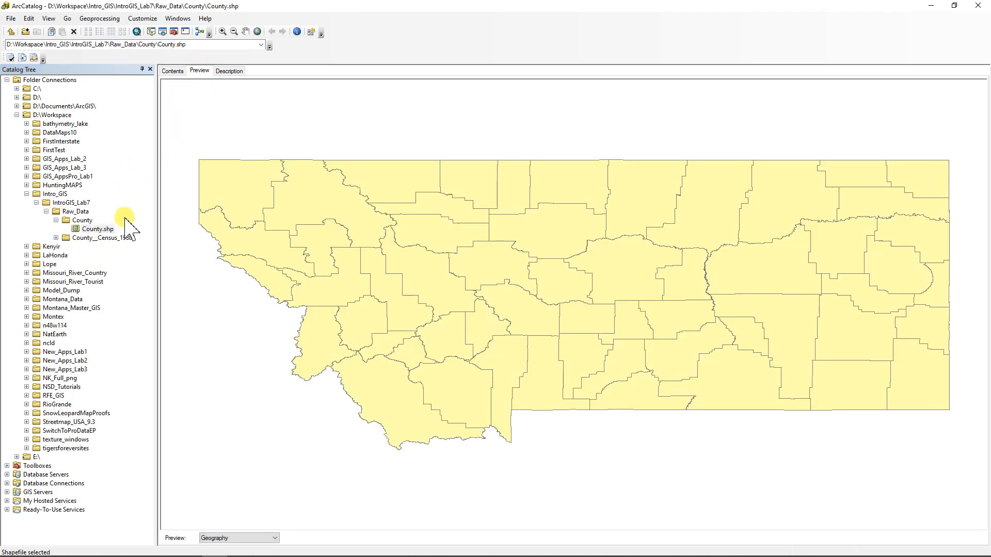
Step: Check the XY coordinate system of County.shp in its properties and close them without changes
right_click(89, 228)
left_click(121, 318)
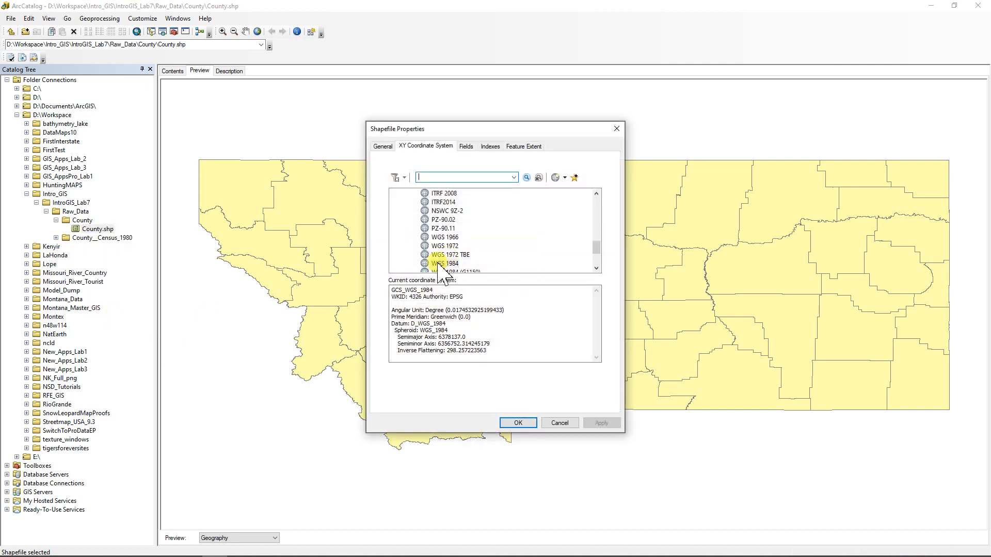
left_click(560, 424)
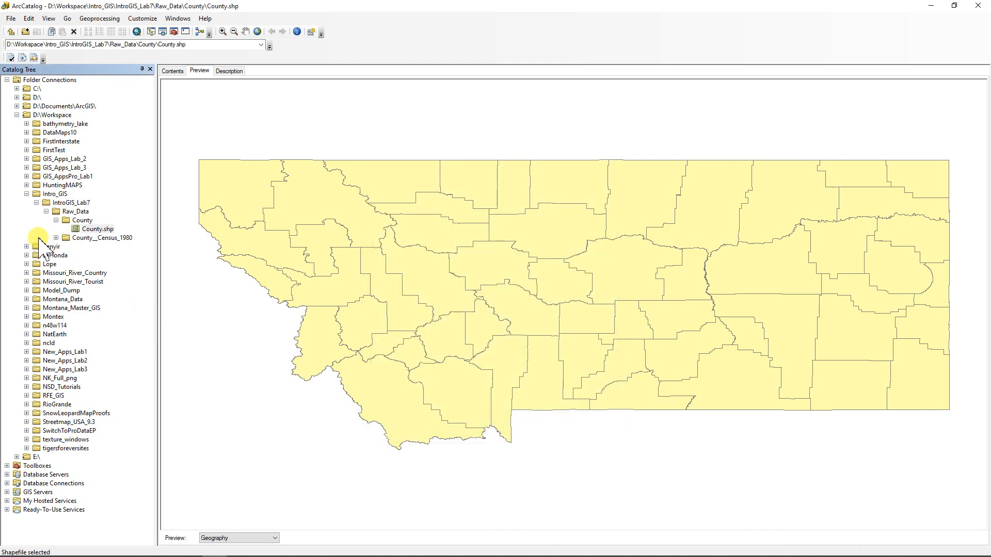
Step: Preview County__Census_1980.shp and check the XY coordinate system in its properties
left_click(56, 238)
left_click(98, 246)
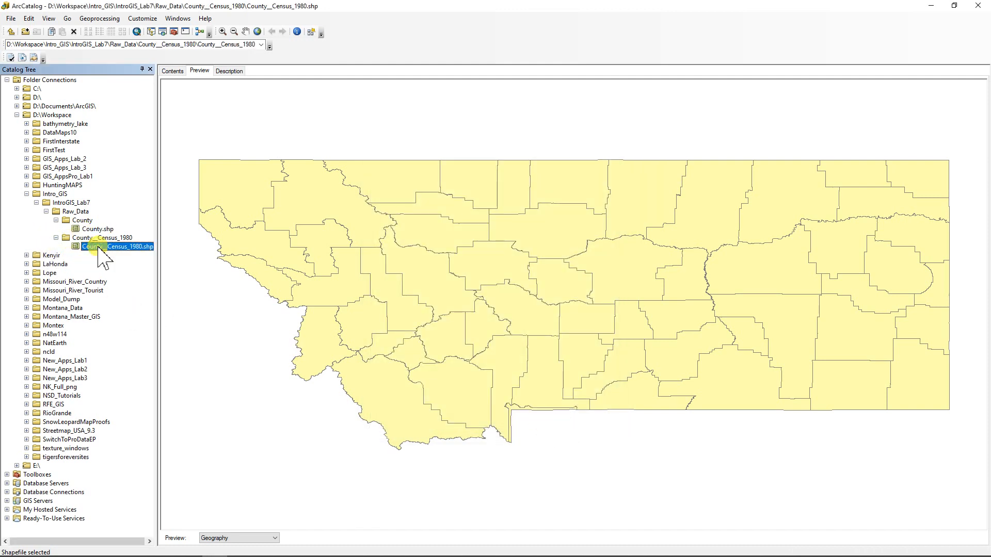
right_click(116, 248)
left_click(139, 339)
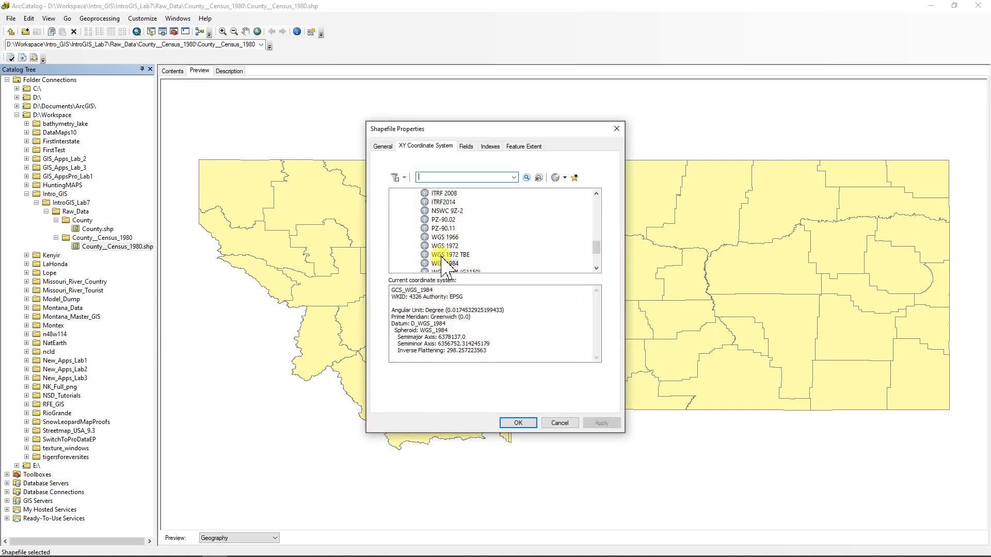
left_click(560, 423)
Step: Create a file geodatabase named Lab_7 in the IntroGIS_Lab7 folder
left_click(72, 203)
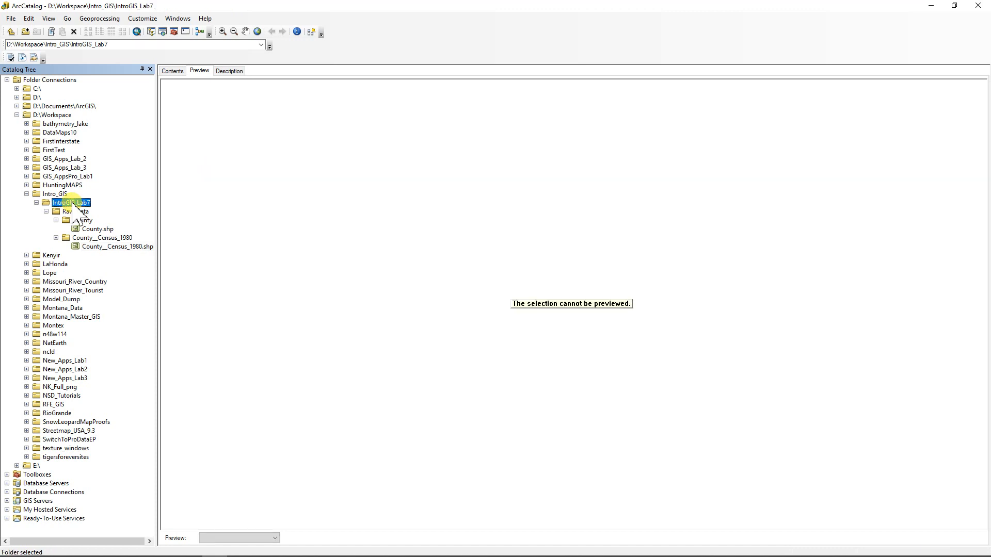
right_click(72, 204)
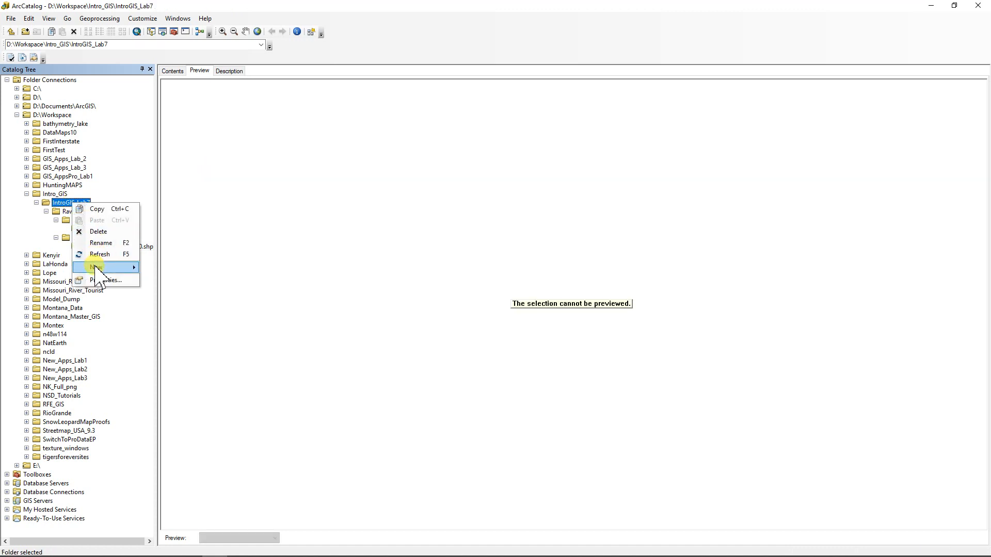
mouse_move(96, 268)
left_click(176, 281)
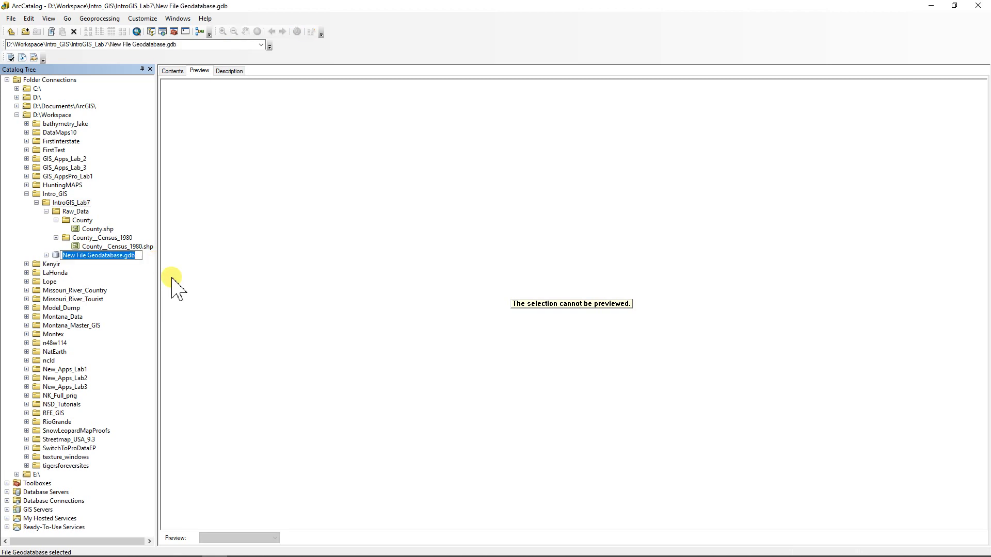
type("Lab_7")
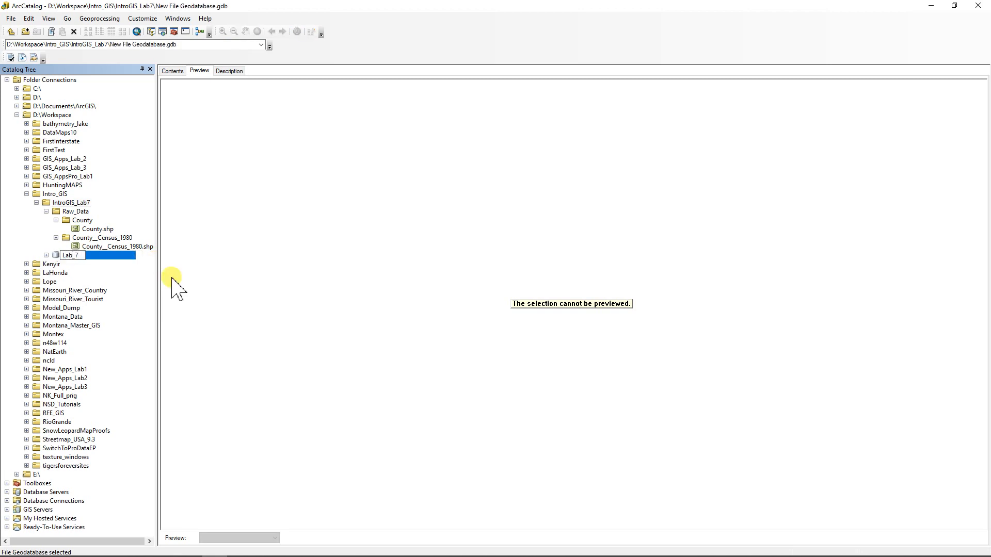
key("Return")
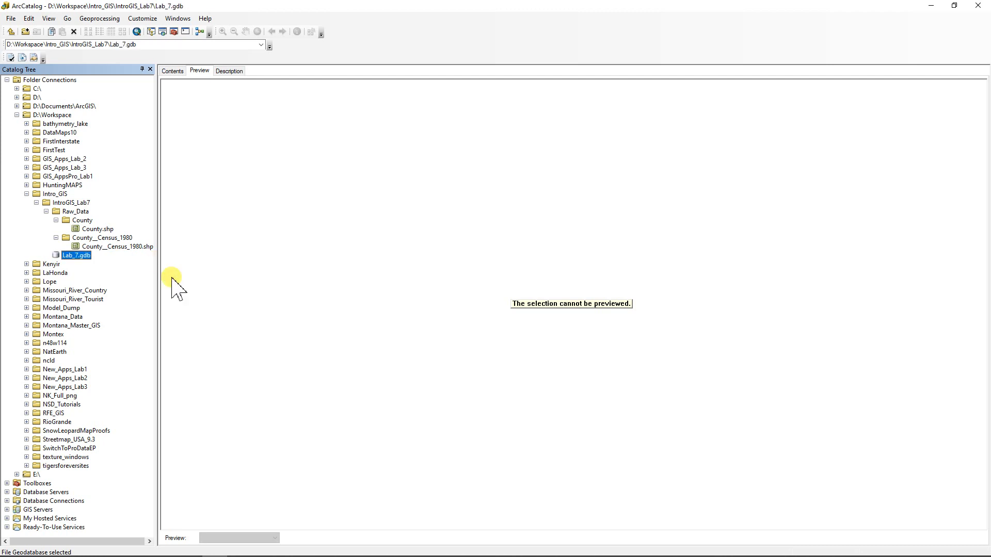
Step: Start a new feature dataset named Montana_Data inside the Lab_7.gdb geodatabase
left_click(173, 71)
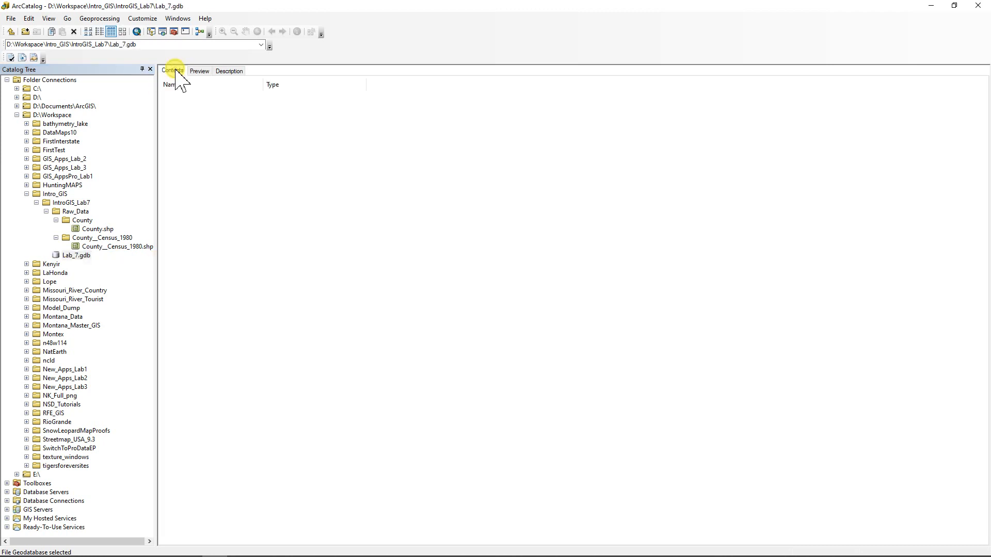
right_click(72, 256)
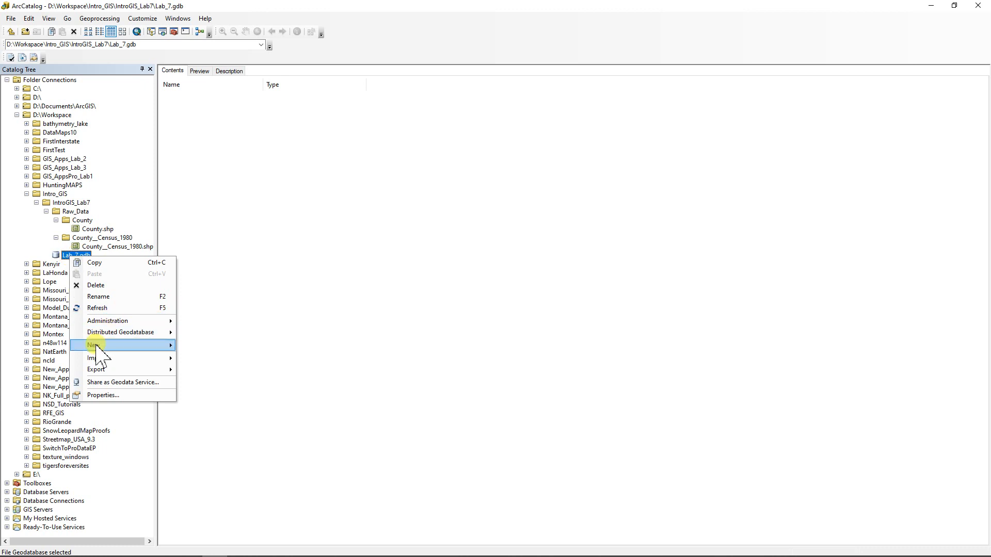
mouse_move(96, 346)
left_click(216, 346)
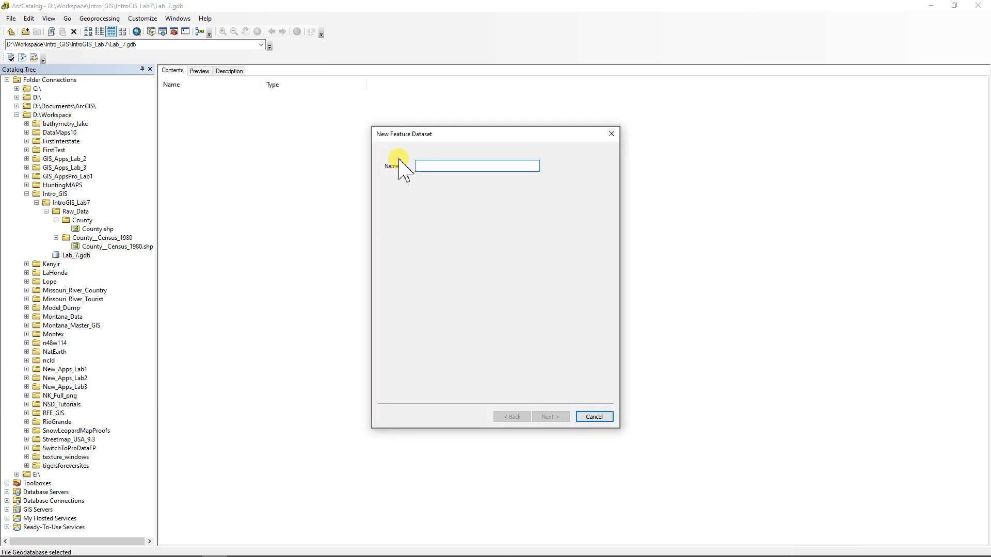
type("Montana_Data")
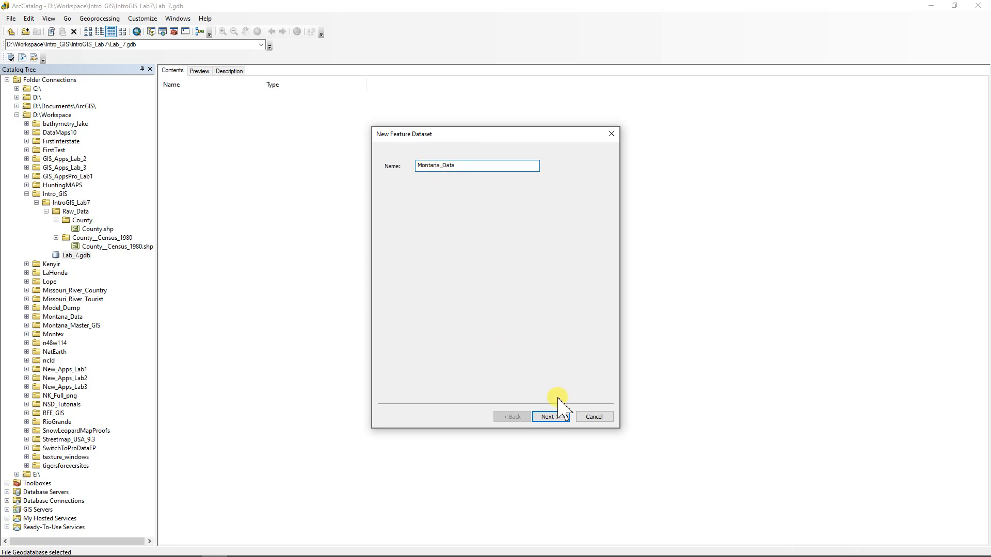
left_click(551, 415)
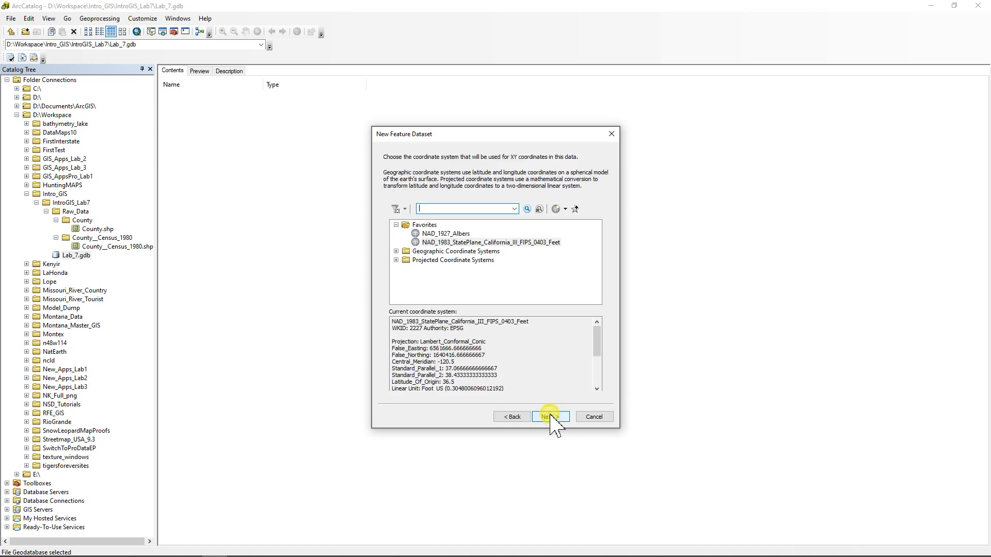
Step: Assign the NAD 1983 geographic coordinate system for USA and territories to the feature dataset and finish it without a vertical coordinate system
left_click(396, 251)
scroll(539, 277, "down", 2)
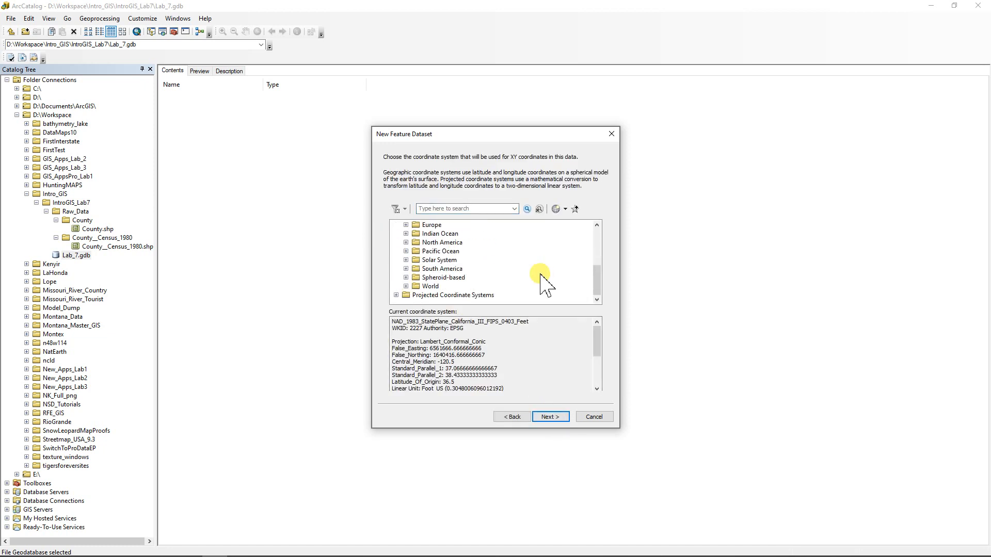
left_click(406, 242)
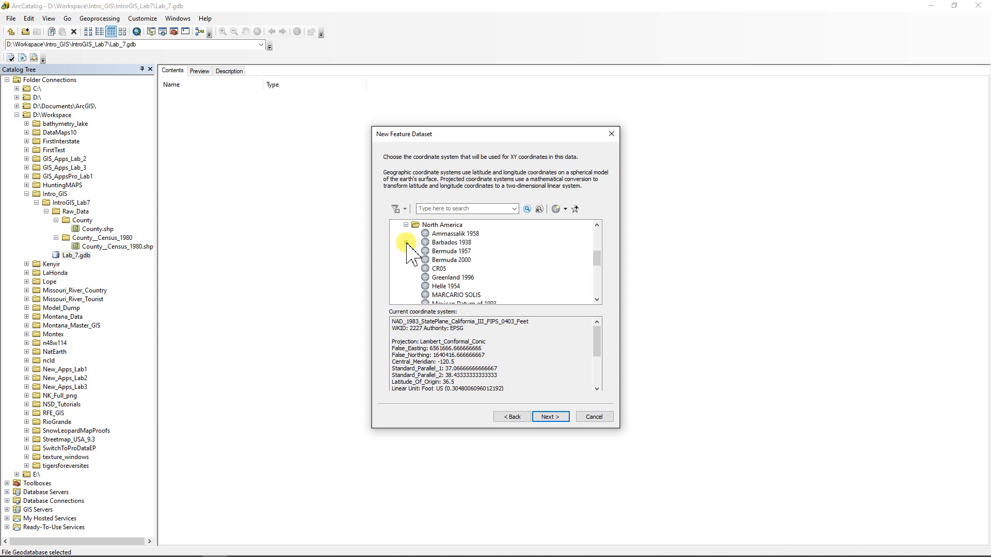
scroll(481, 261, "down", 5)
scroll(485, 268, "down", 3)
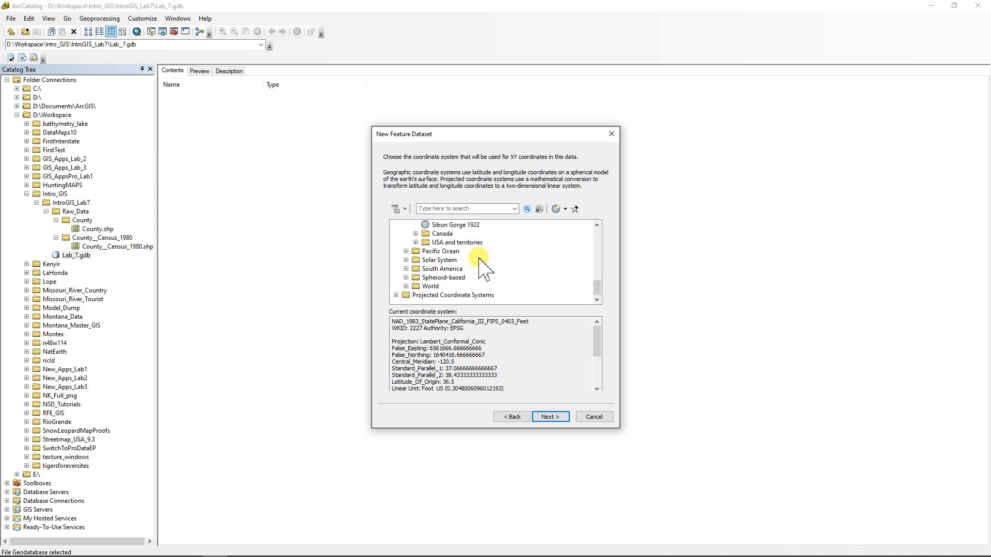
left_click(415, 242)
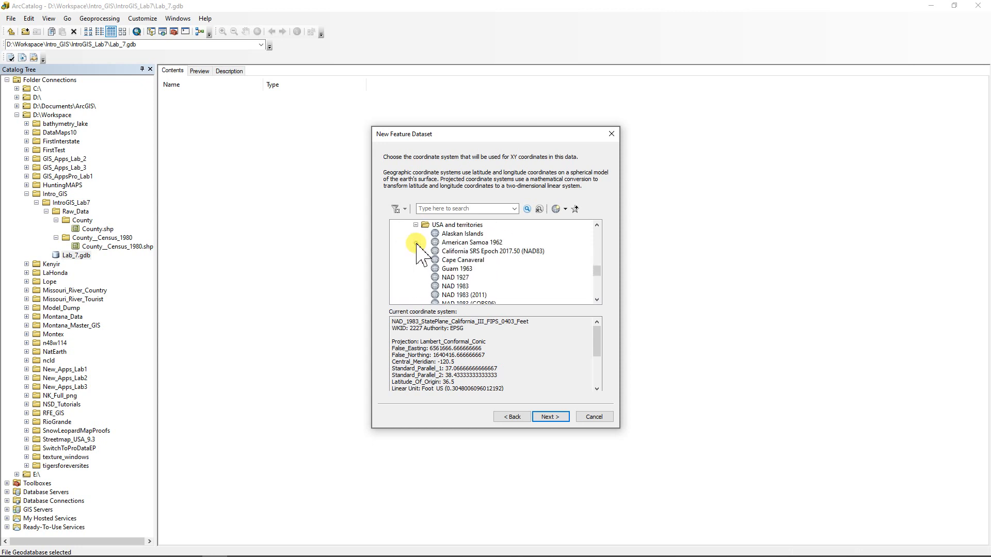
left_click(456, 286)
left_click(557, 419)
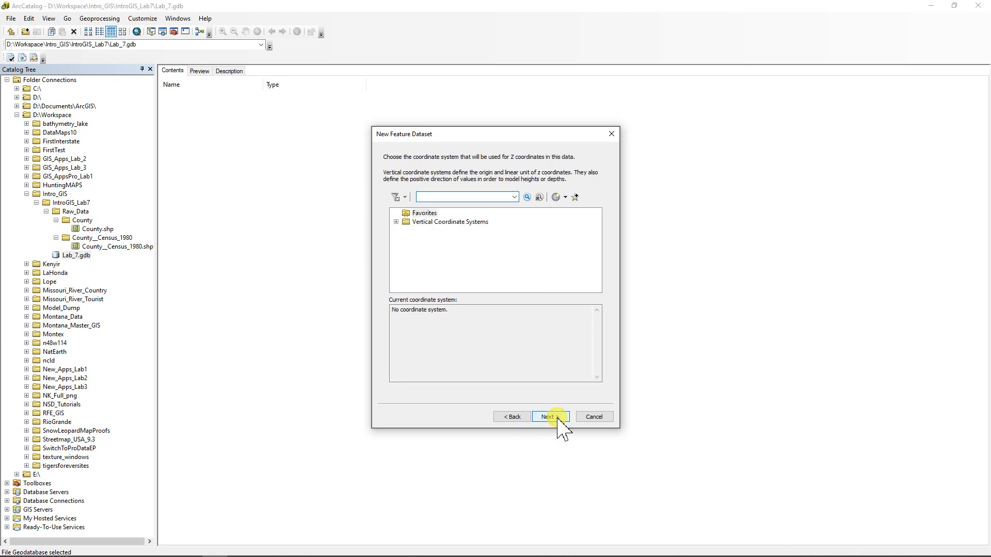
left_click(557, 419)
left_click(550, 417)
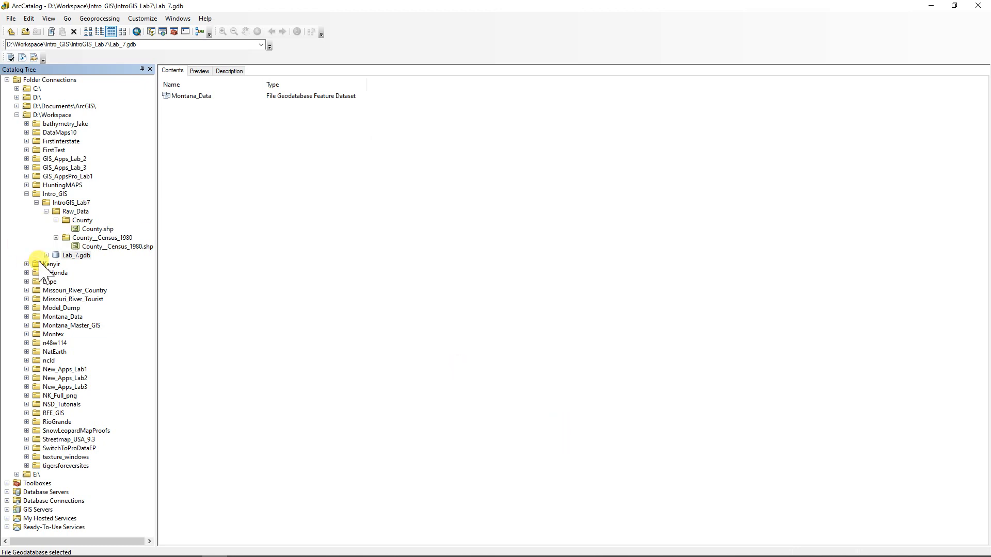
Step: Import County.shp into the Montana_Data feature dataset as a single feature class named Census_2010
right_click(190, 97)
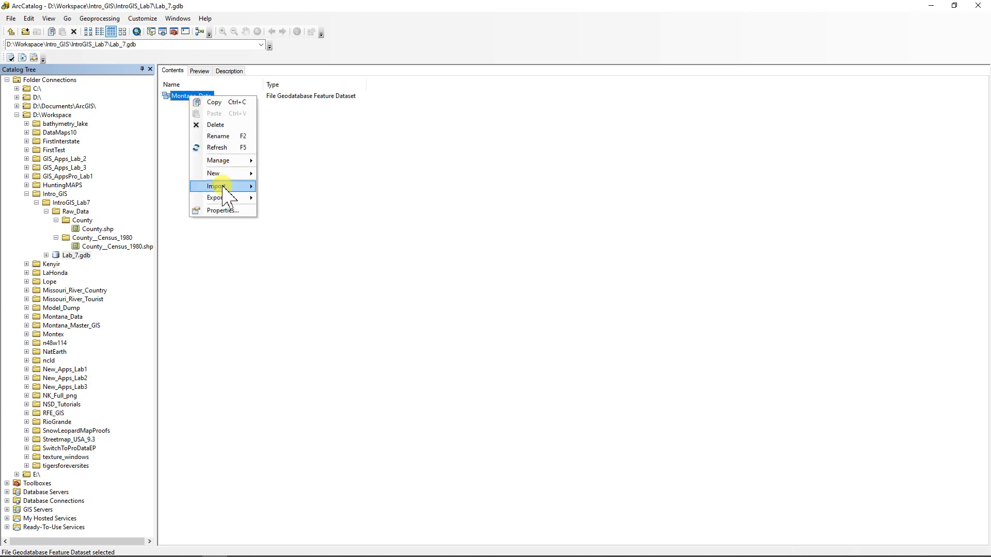
mouse_move(223, 187)
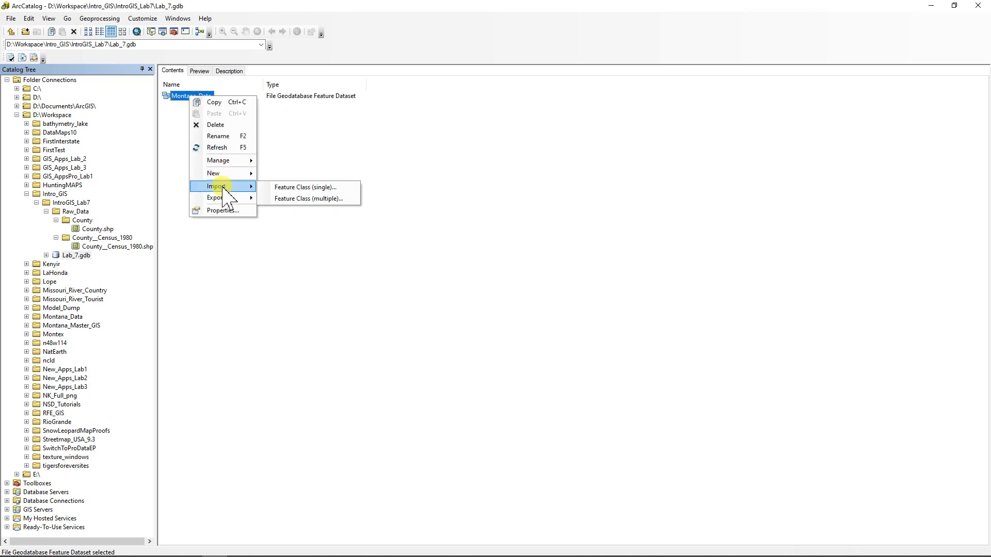
left_click(304, 190)
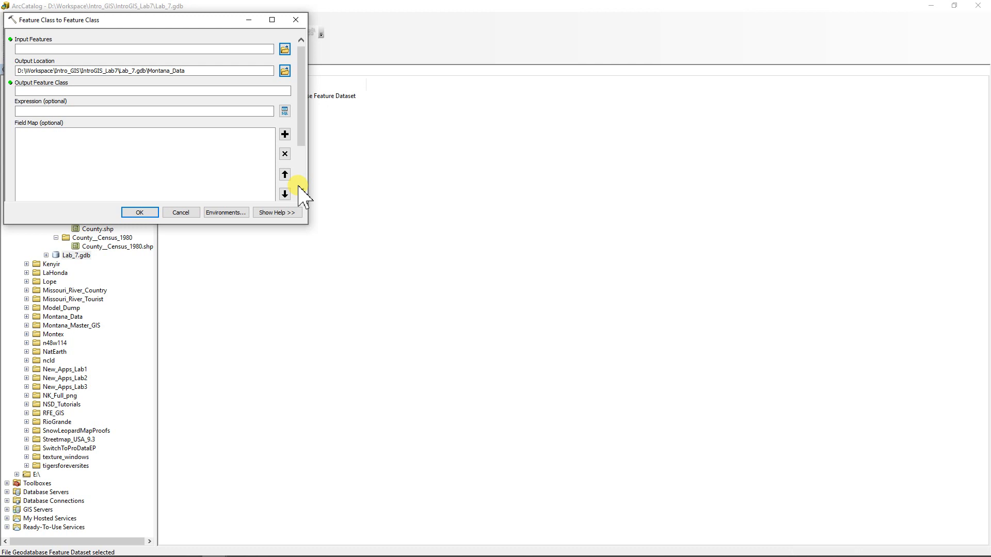
left_click_drag(153, 21, 458, 171)
left_click_drag(98, 228, 482, 201)
left_click(400, 243)
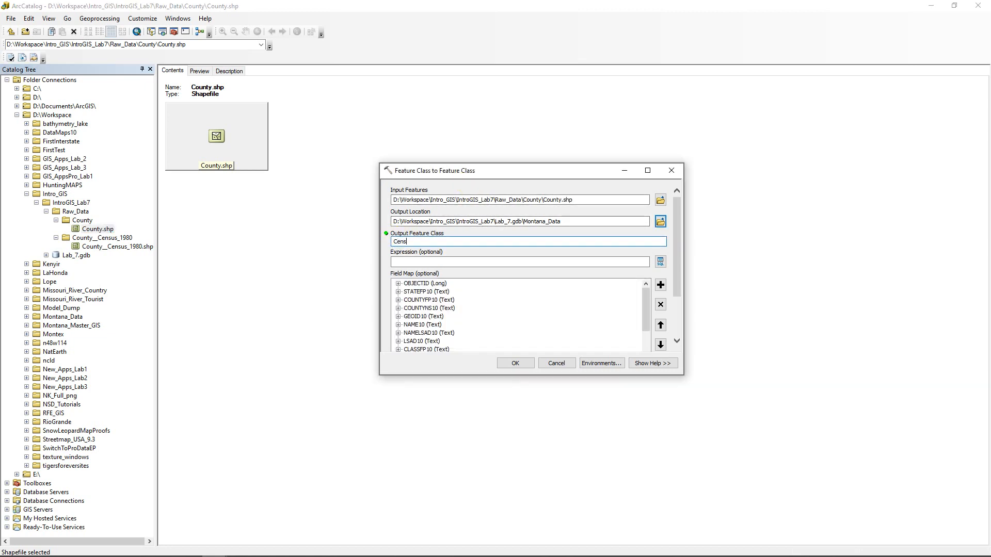
type("Census_2010")
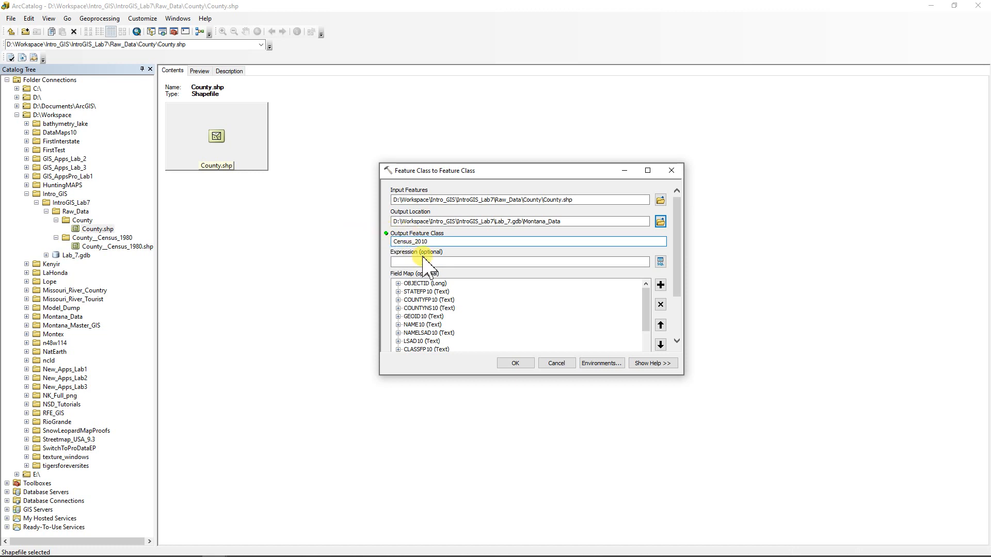
left_click(516, 364)
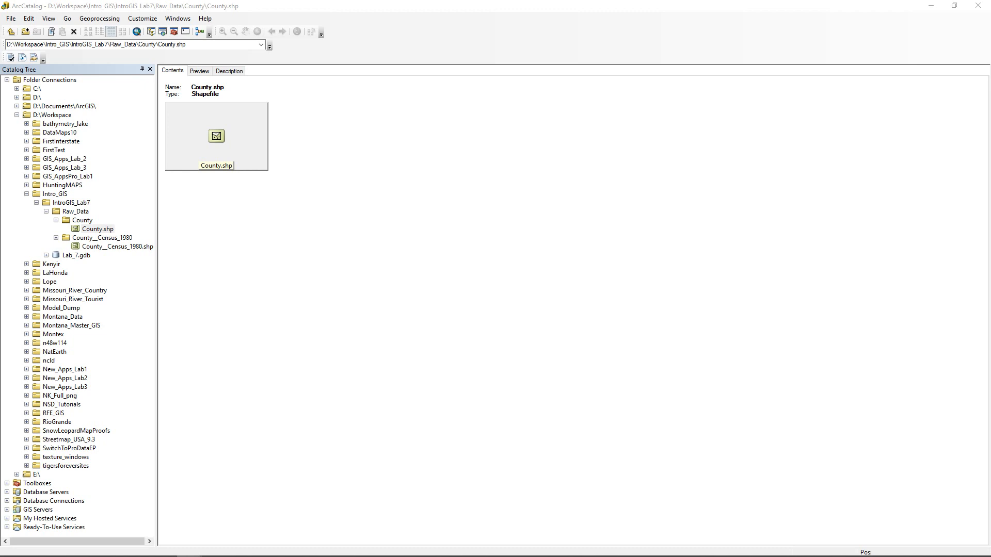
Step: Import County__Census_1980.shp into the Montana_Data feature dataset as a single feature class named Census_1980
left_click(47, 256)
left_click(56, 264)
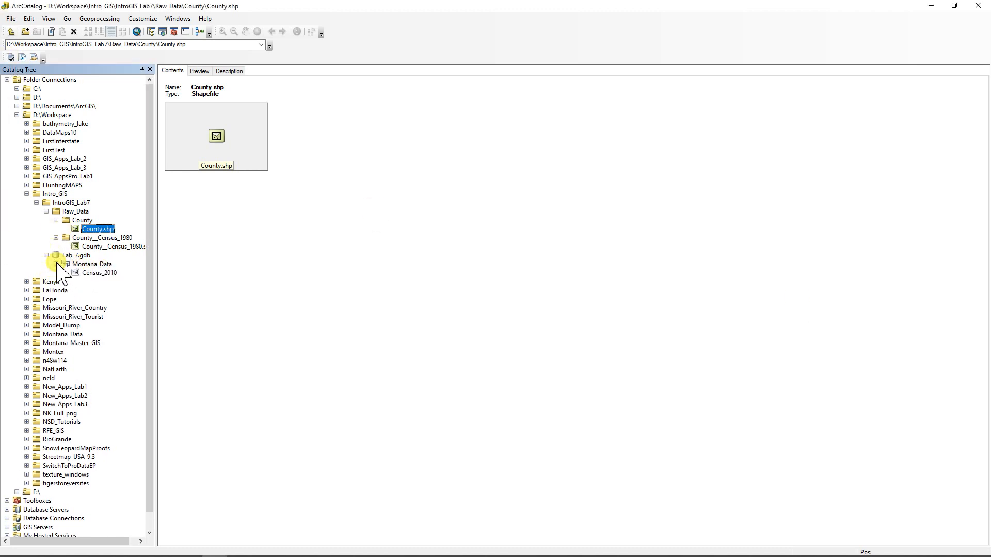
right_click(81, 266)
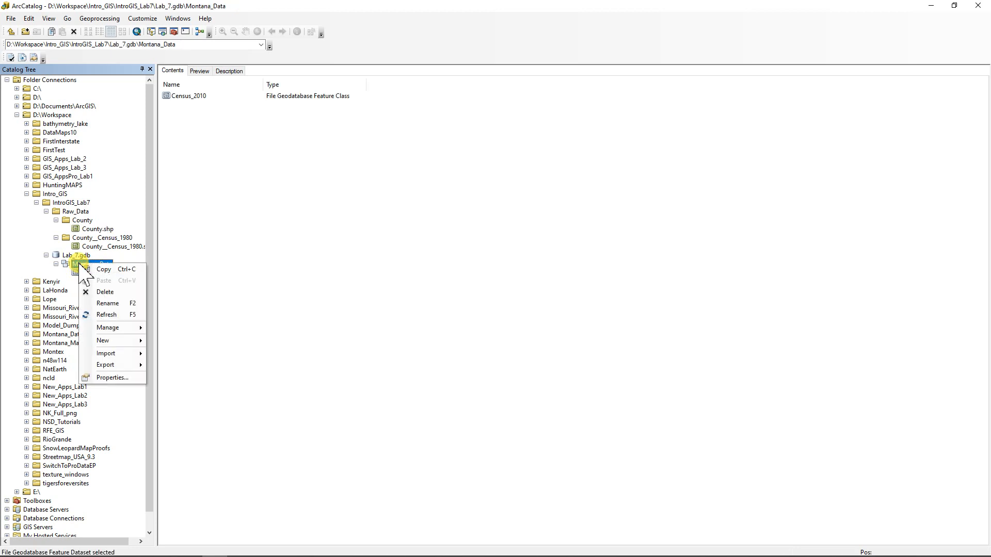
mouse_move(124, 354)
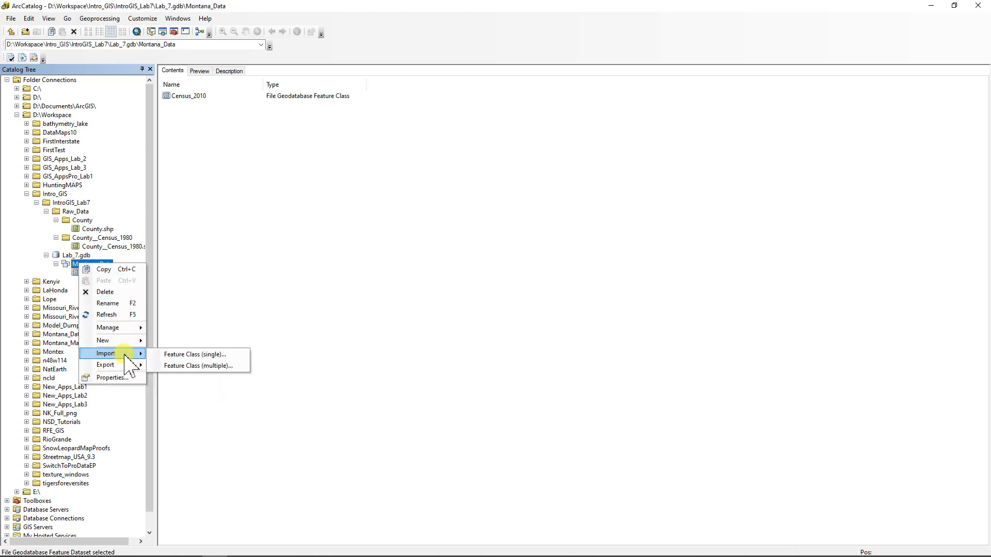
left_click(198, 355)
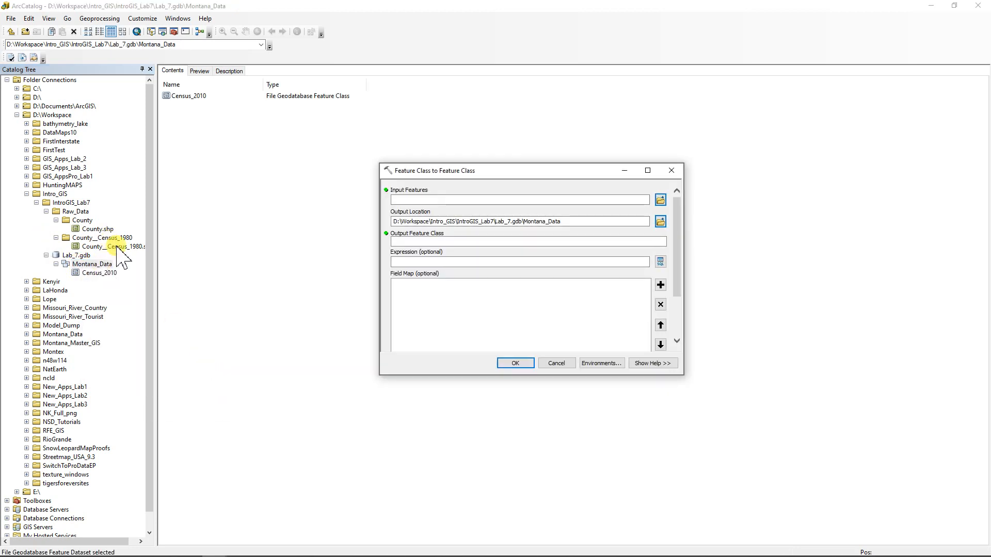
left_click_drag(120, 249, 493, 200)
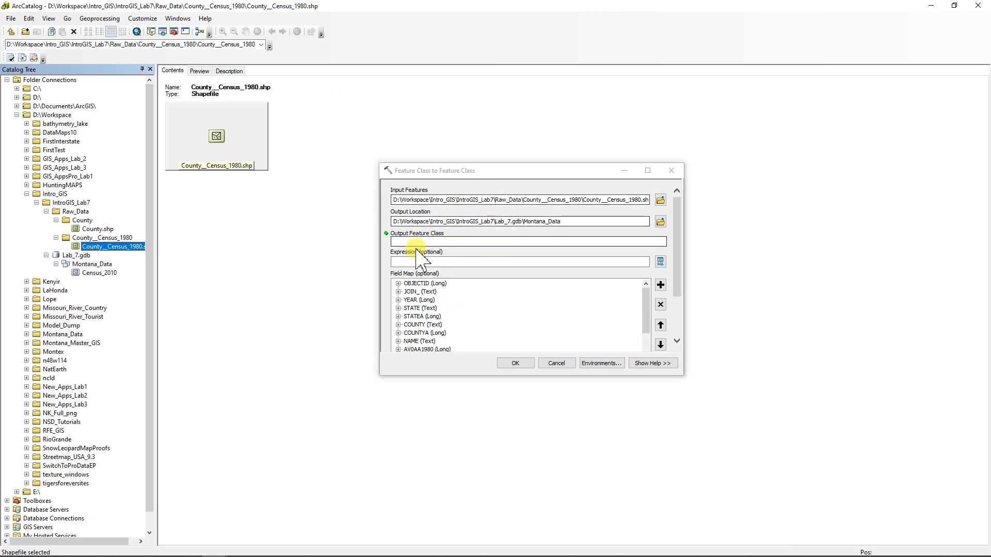
left_click(416, 241)
type("Ce")
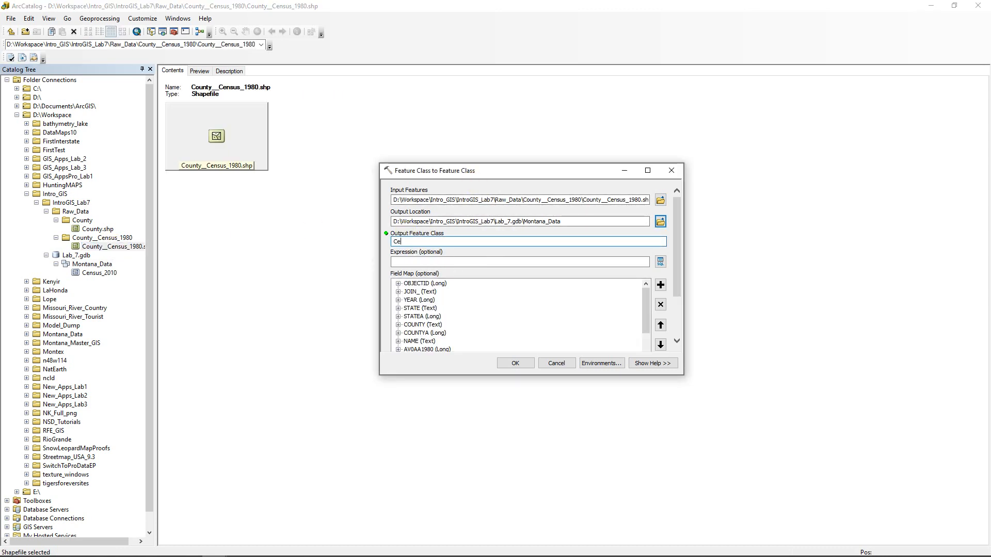
type("nsus_1980")
left_click(515, 363)
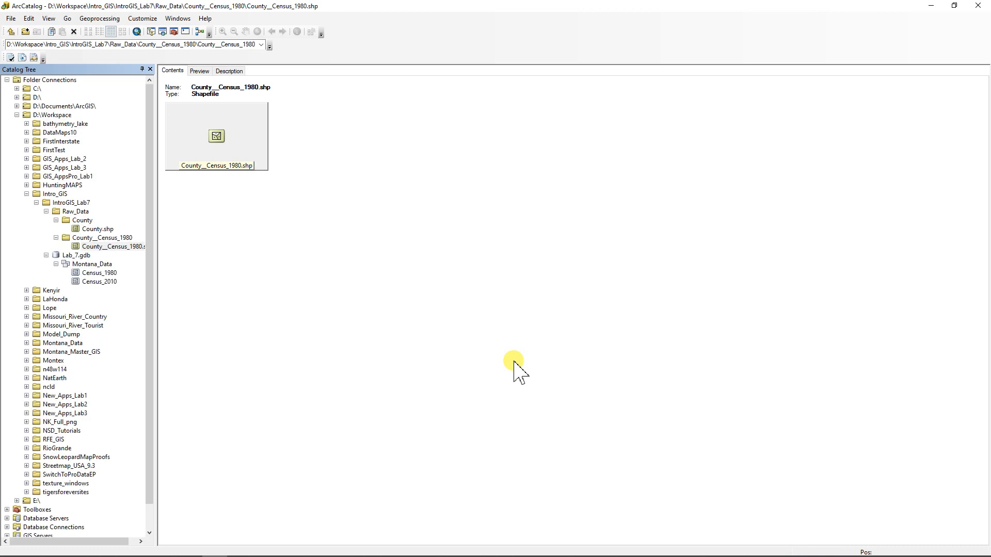
Step: Check the XY coordinate system of the Census_1980 feature class in its properties
left_click(87, 274)
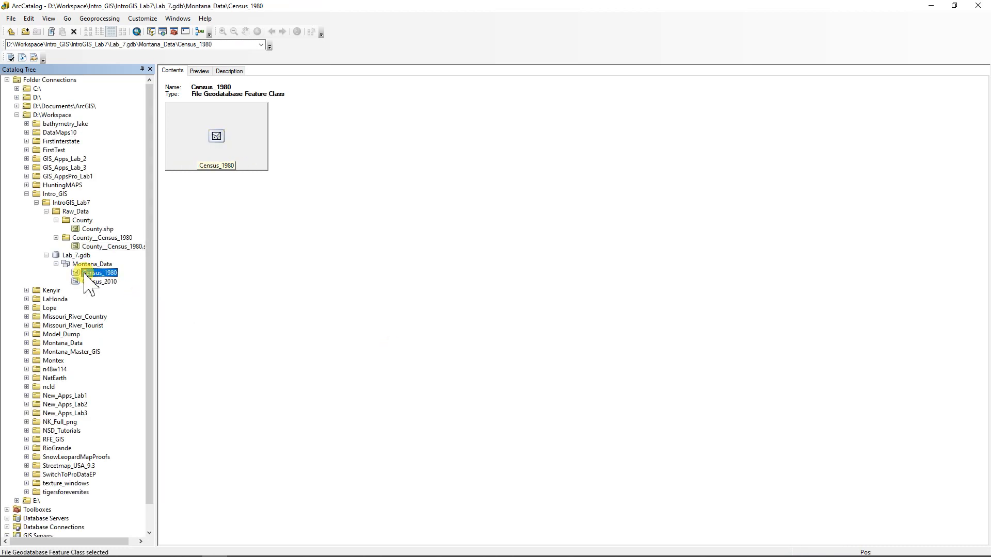
right_click(84, 274)
left_click(118, 379)
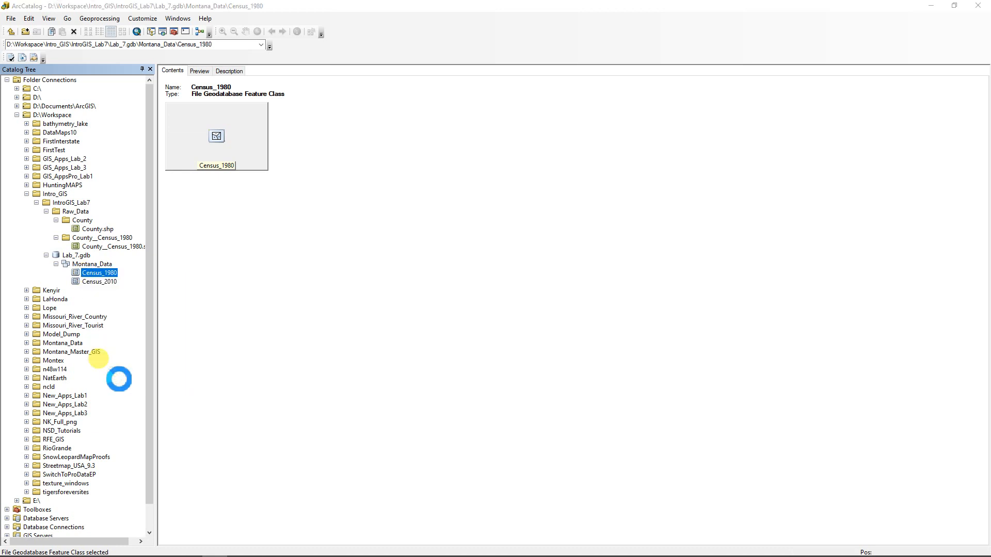
left_click(485, 146)
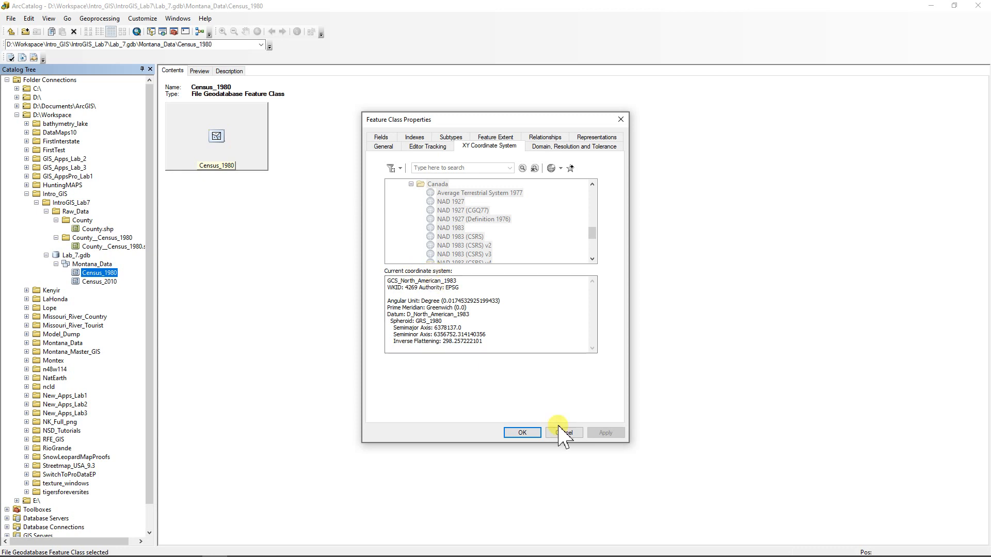
left_click(527, 434)
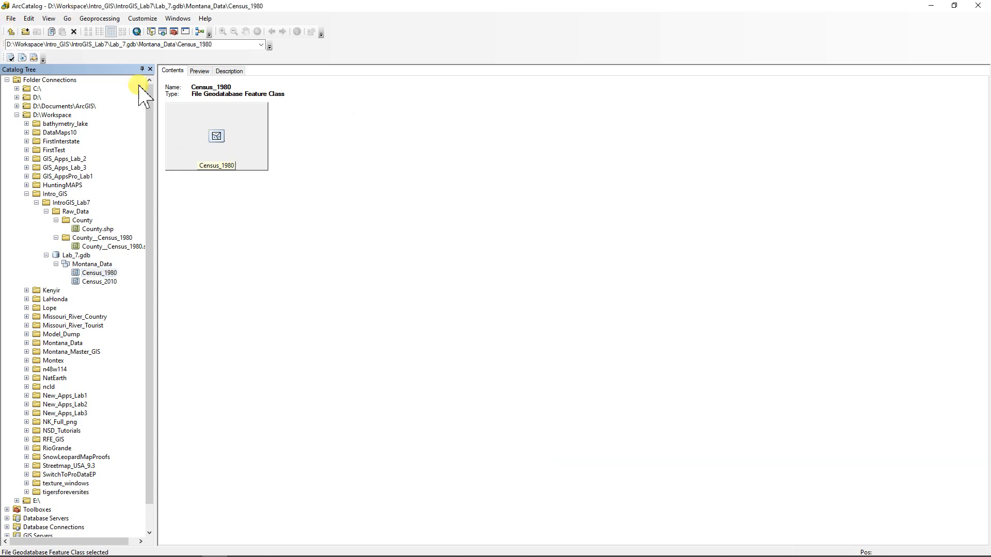
Step: Launch ArcMap from ArcCatalog, then close ArcCatalog and maximize the blank ArcMap window
left_click(136, 31)
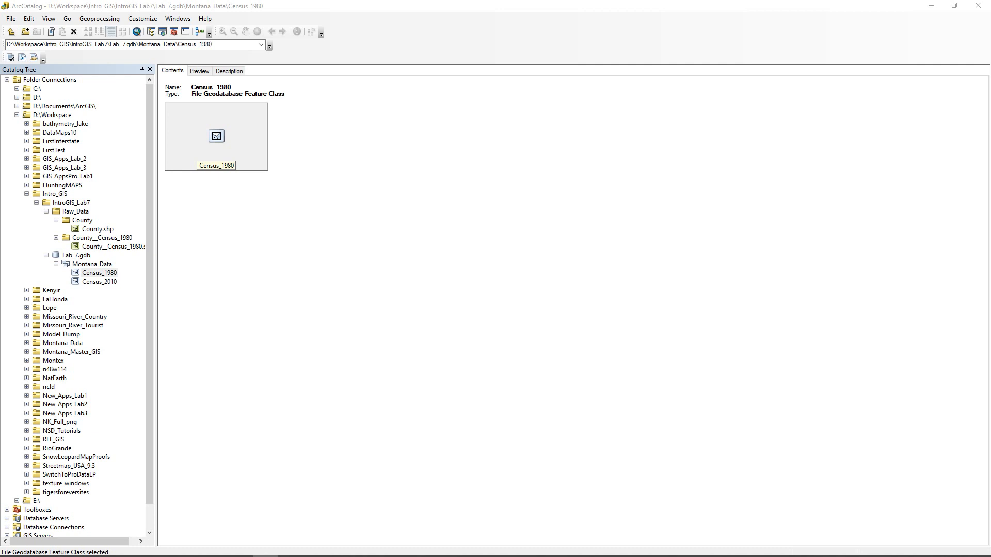
left_click_drag(688, 112, 530, 133)
left_click(979, 6)
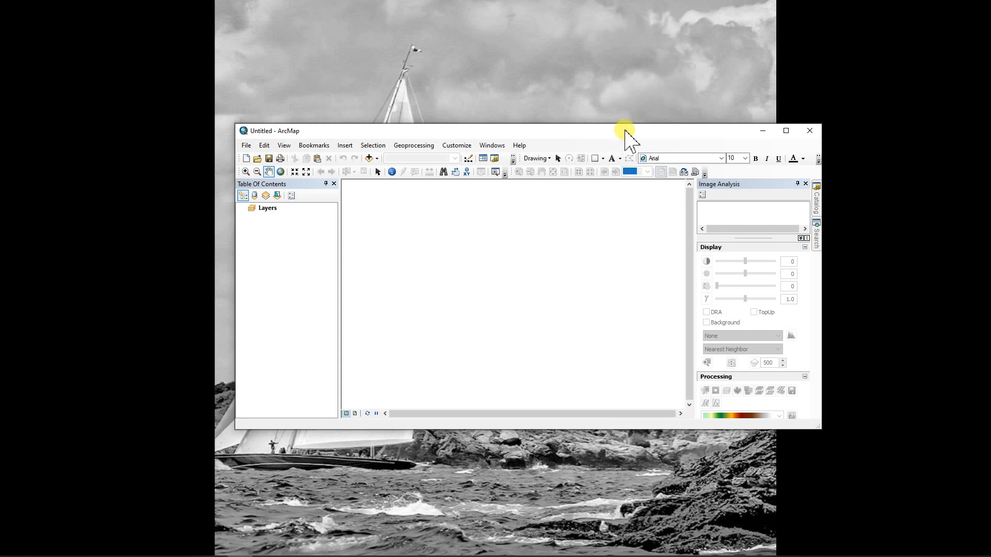
left_click_drag(619, 107, 593, 5)
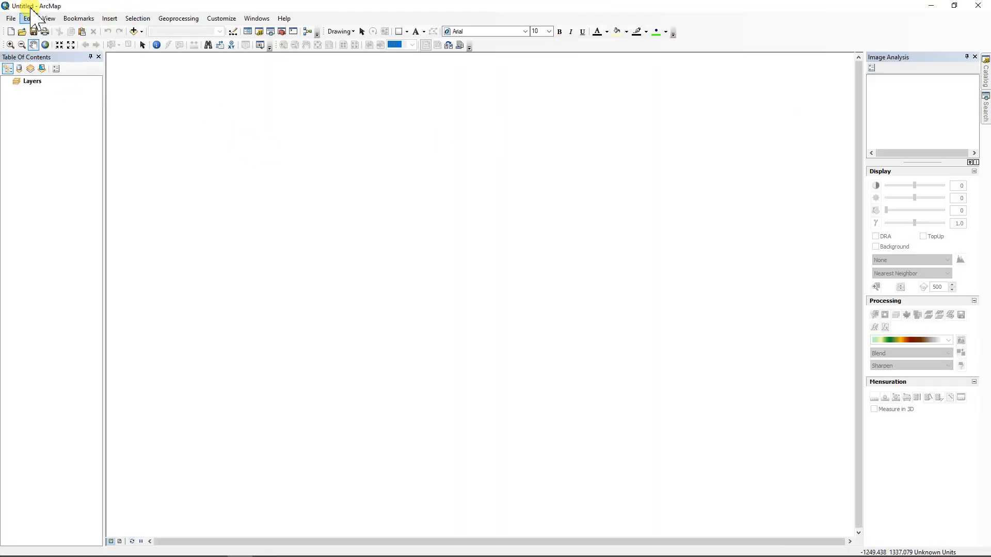
Step: Add the Census_2010 feature class from Montana_Data in Lab_7.gdb to the map
left_click(135, 34)
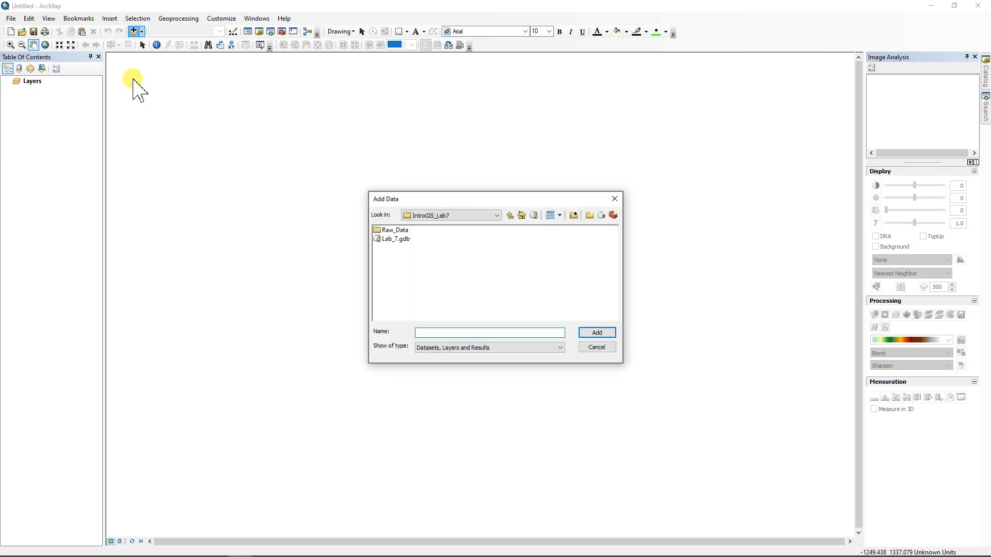
double_click(392, 239)
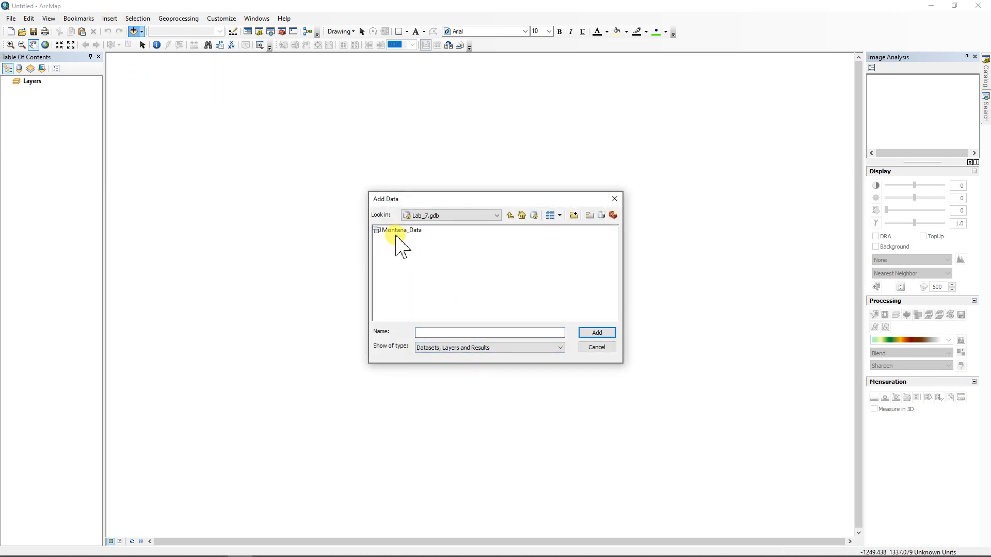
double_click(396, 230)
left_click(401, 240)
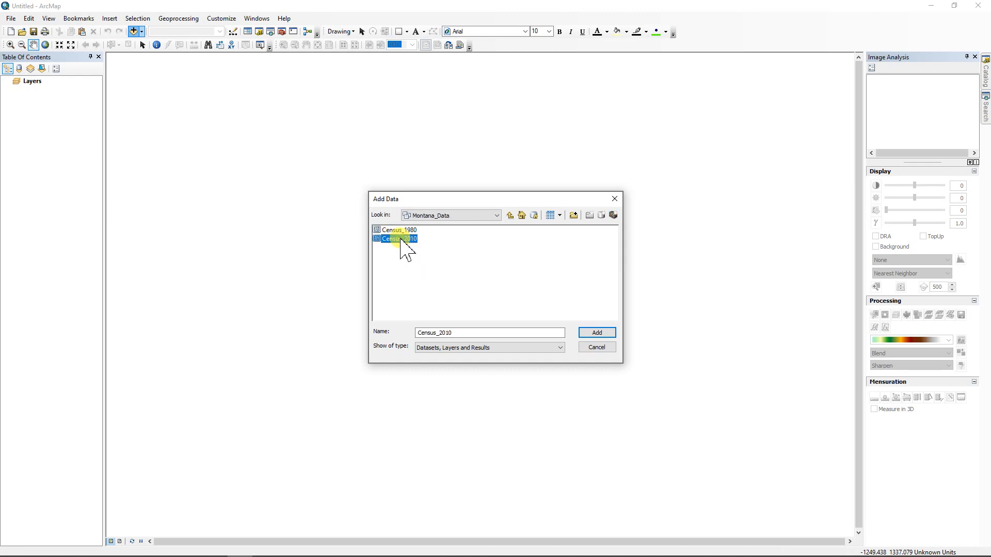
left_click(598, 333)
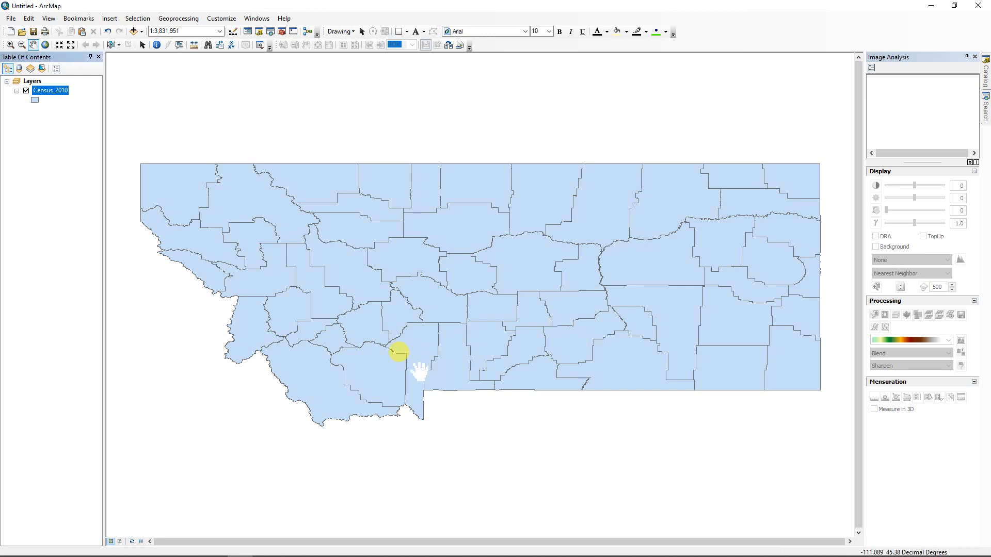
Step: Switch to layout view and add two vertical and two horizontal ruler guides about 0.5 inch inside the page edges
left_click(121, 541)
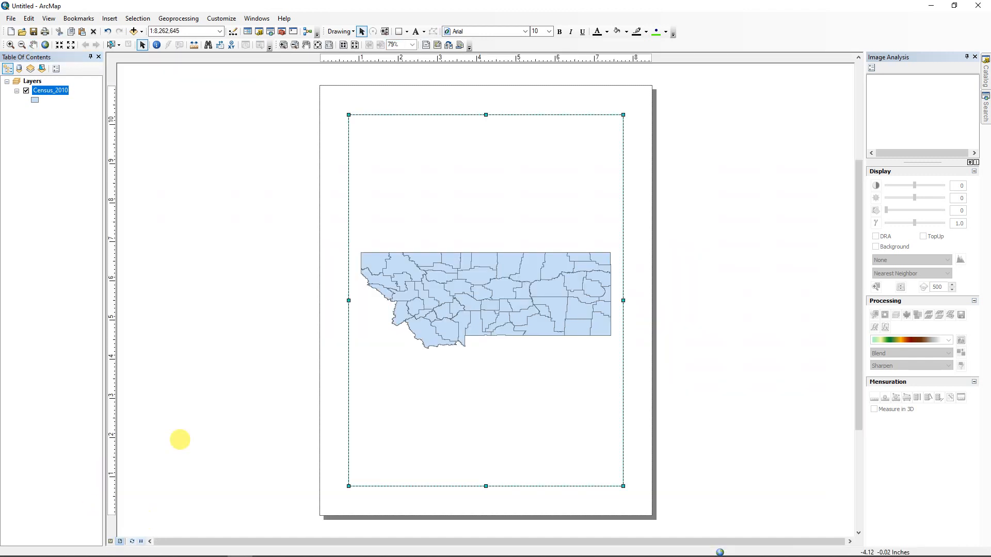
left_click(339, 59)
left_click(633, 60)
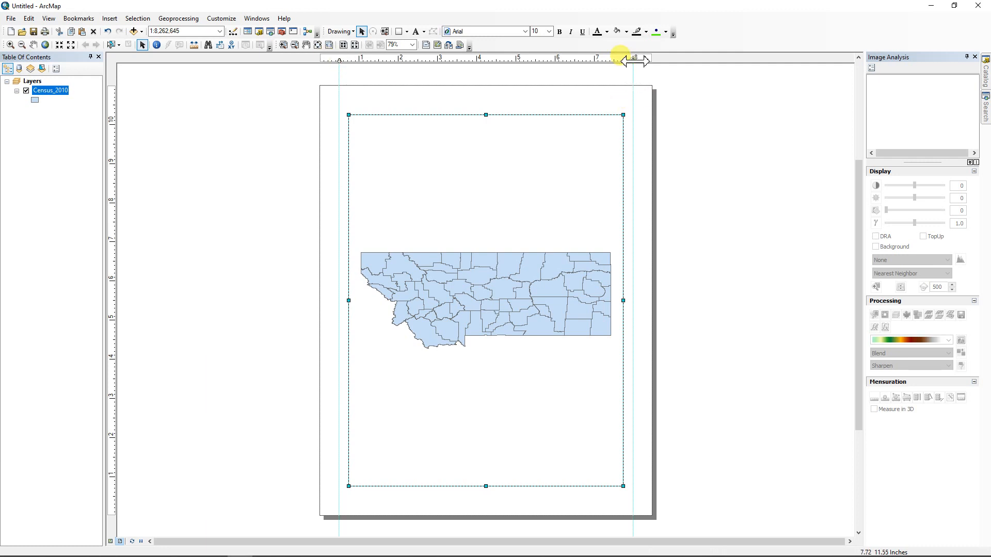
left_click(114, 105)
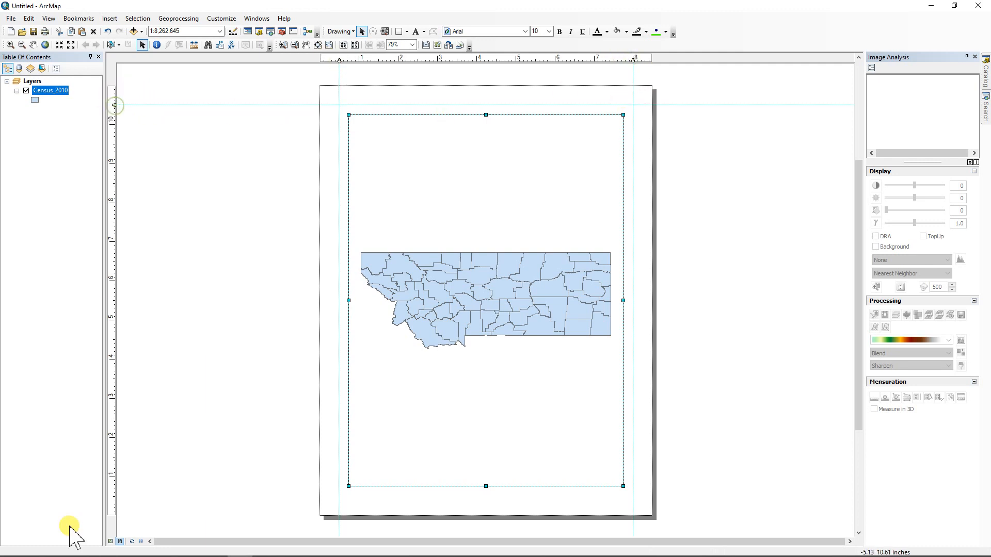
left_click(113, 496)
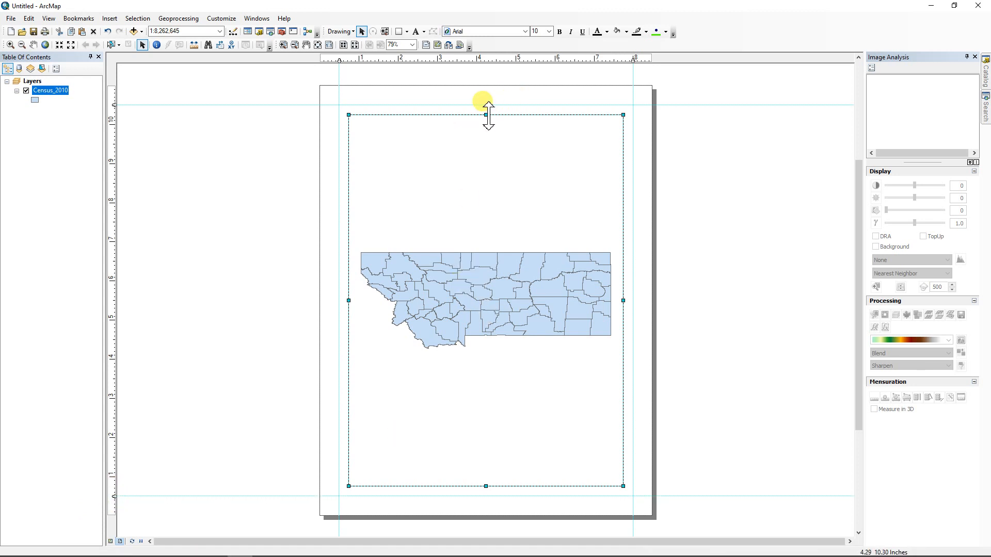
Step: Resize the Census_2010 data frame to fill the upper half of the page, spanning the width between the vertical guides
left_click_drag(486, 115, 481, 113)
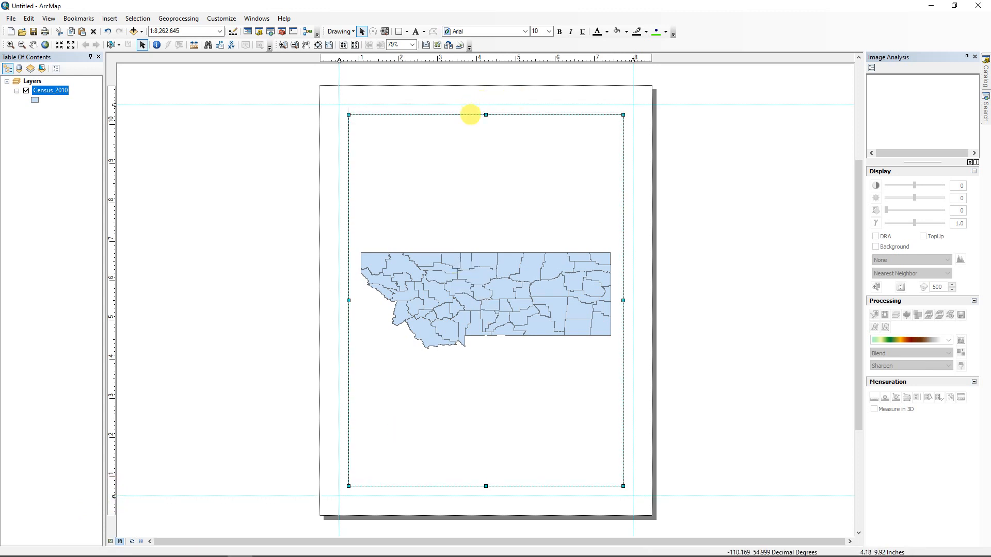
left_click_drag(481, 487, 484, 279)
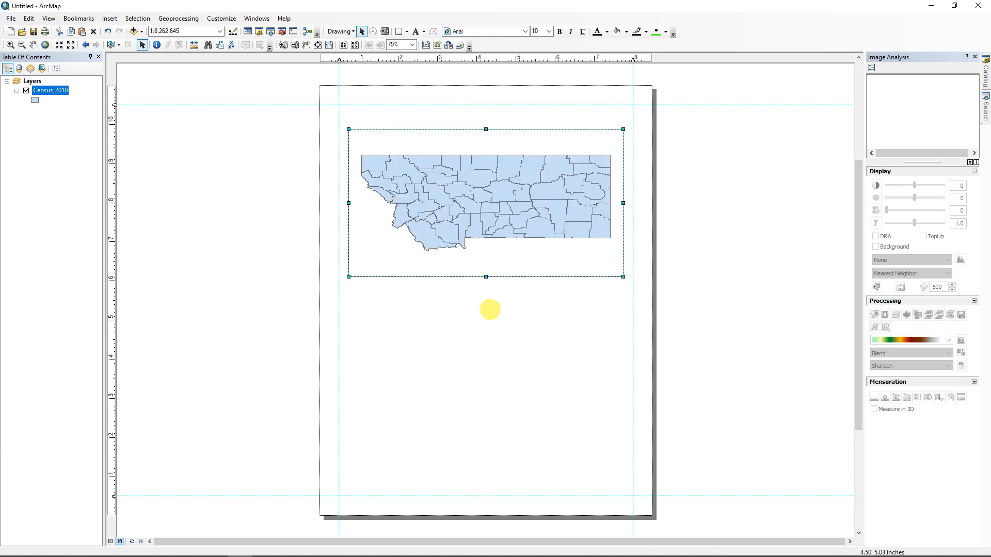
left_click_drag(345, 203, 335, 203)
left_click_drag(625, 202, 633, 204)
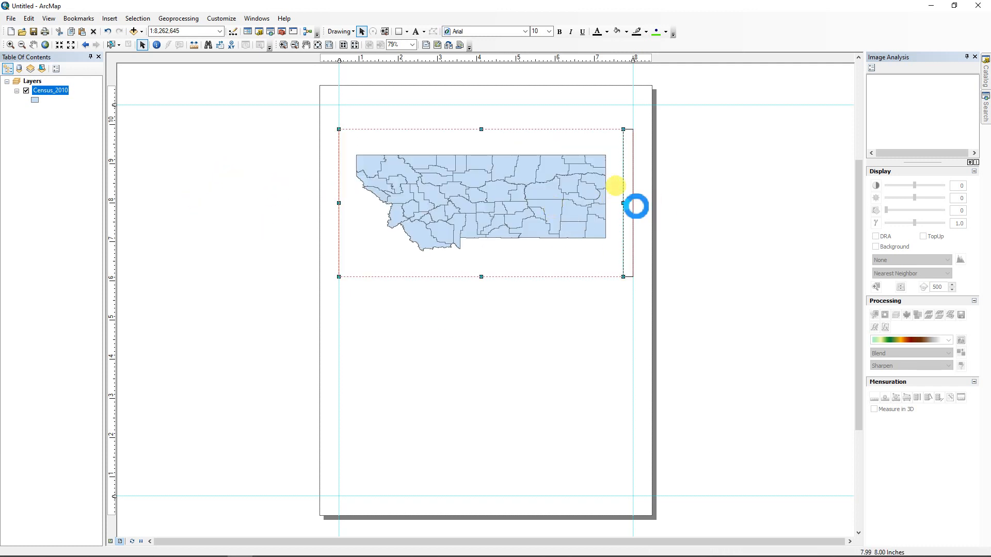
left_click_drag(485, 277, 485, 290)
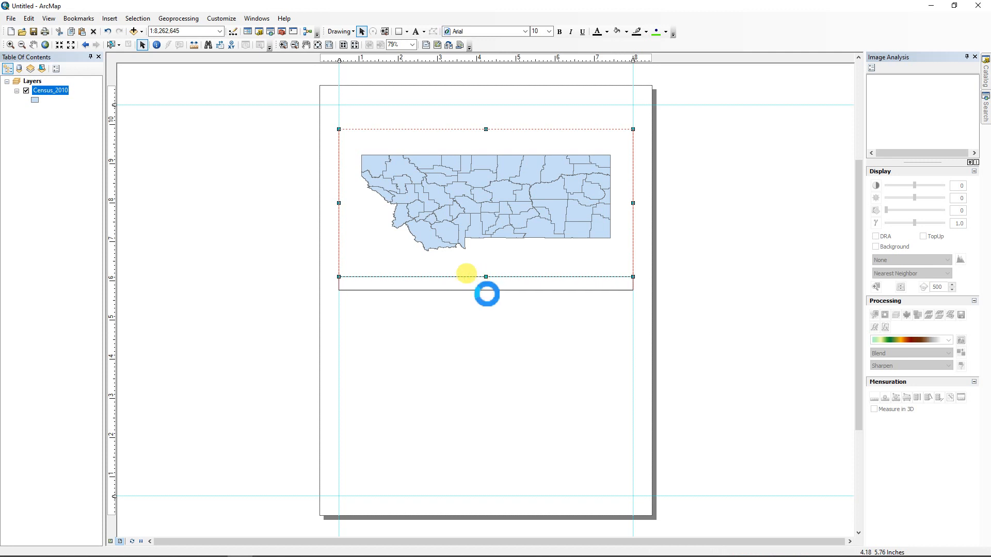
Step: Insert a new data frame and fit it between the vertical guides, just below the Census_2010 frame
left_click(109, 19)
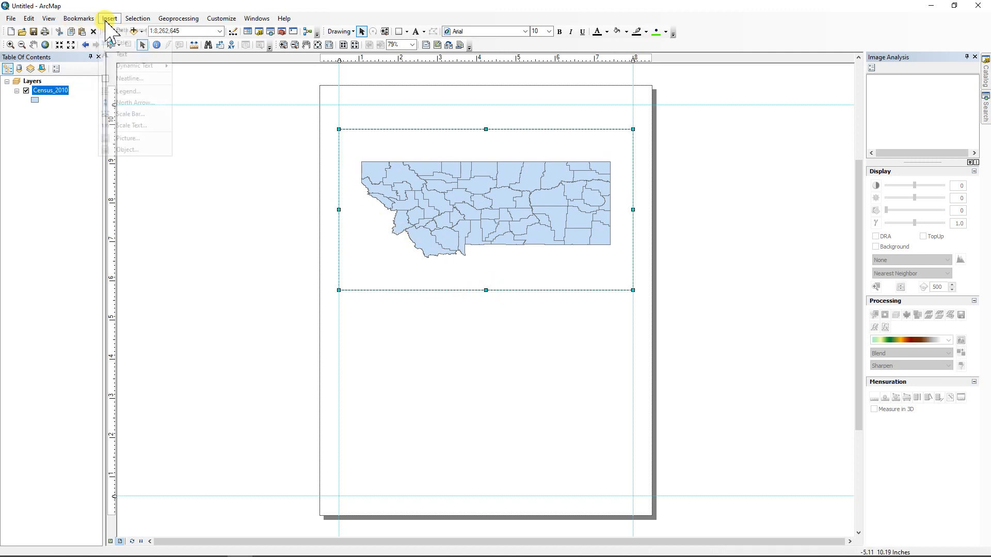
left_click(132, 32)
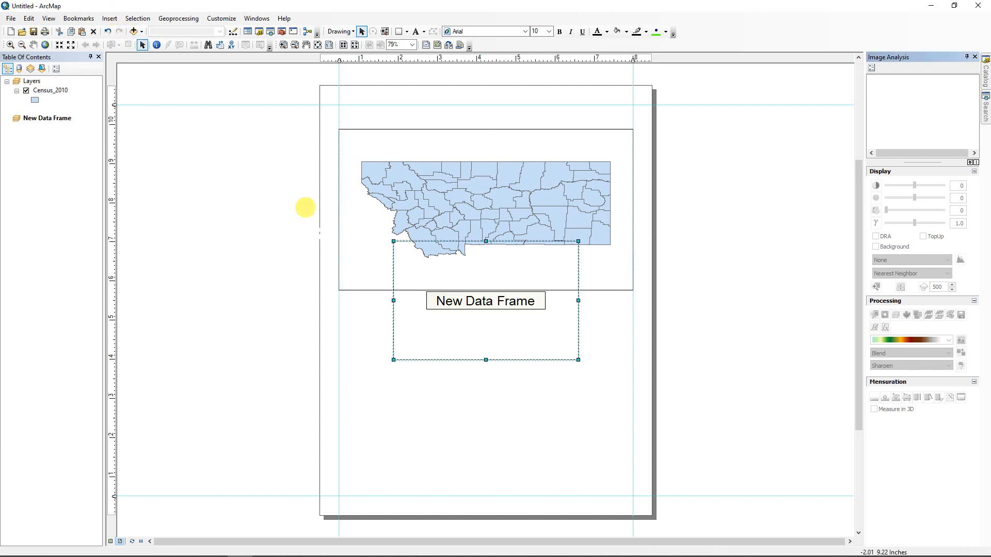
left_click_drag(494, 316, 440, 363)
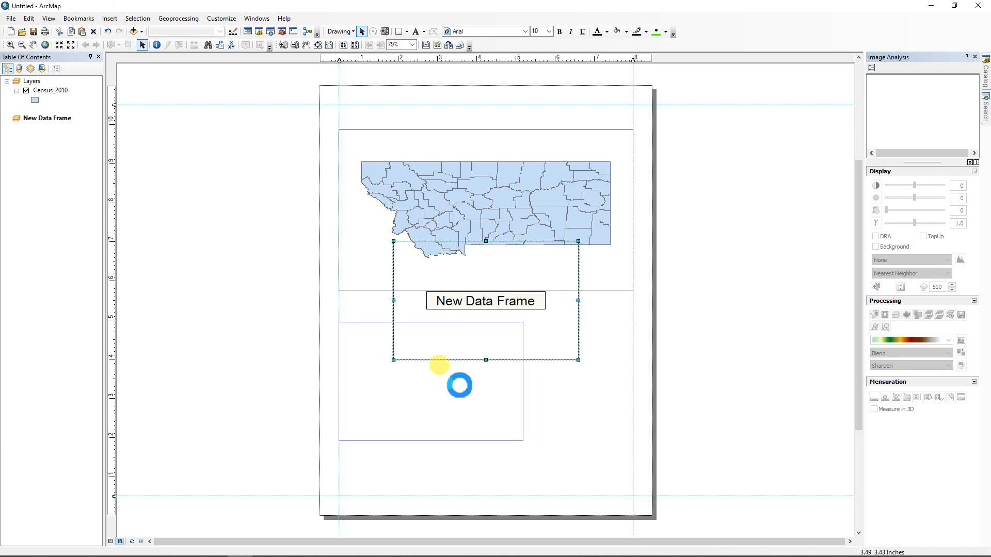
left_click_drag(523, 441, 633, 474)
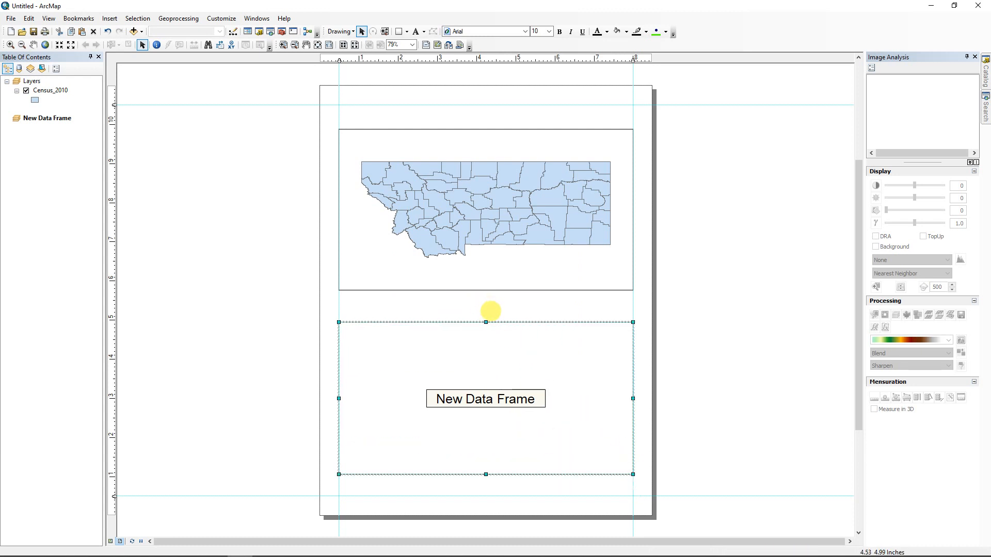
left_click_drag(478, 322, 478, 305)
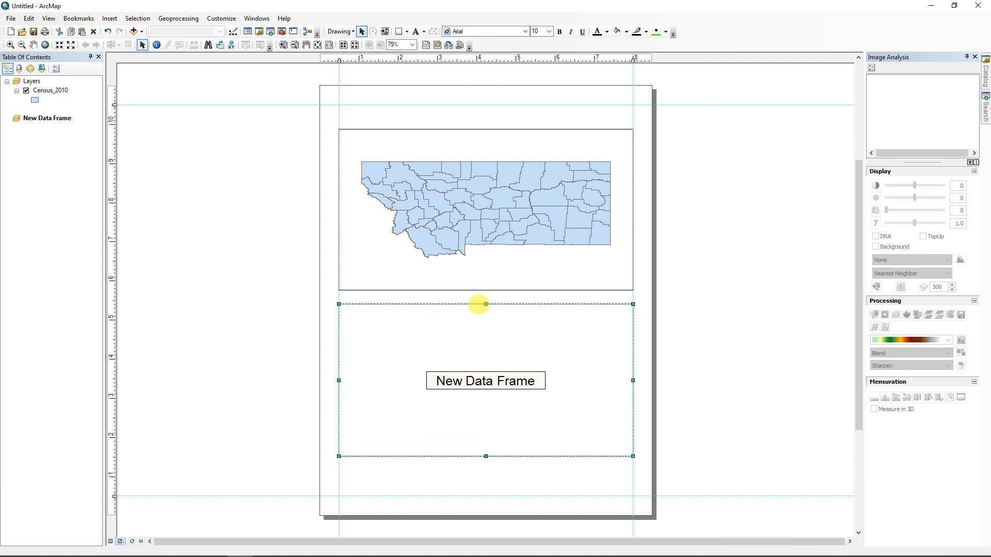
Step: Add the Census_1980 feature class from Montana_Data to the new data frame
left_click(43, 118)
right_click(44, 122)
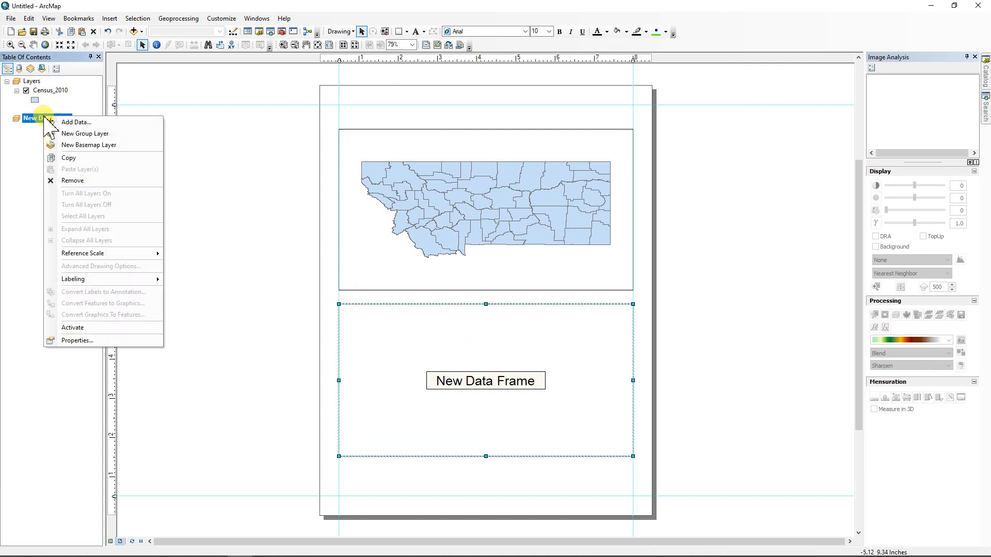
left_click(70, 122)
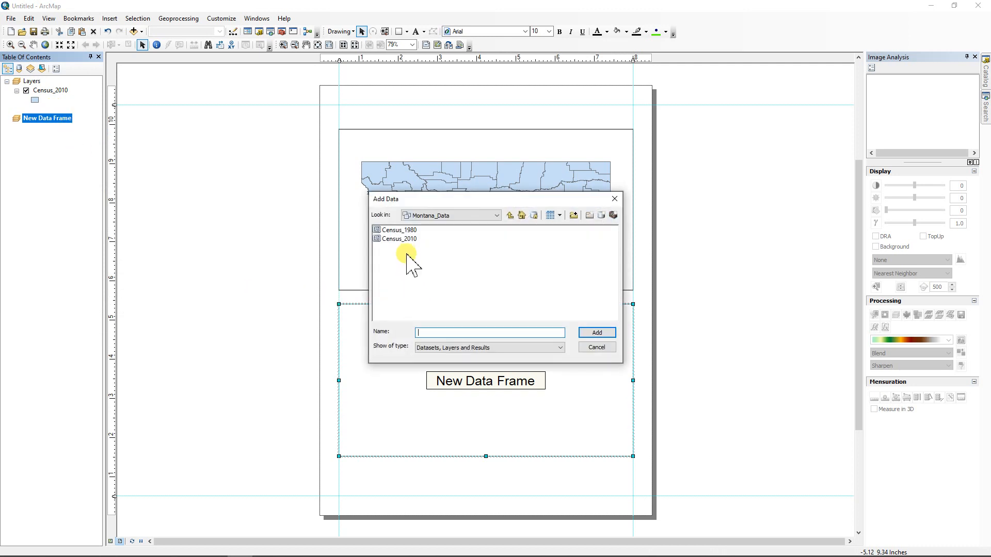
left_click(406, 230)
left_click(600, 333)
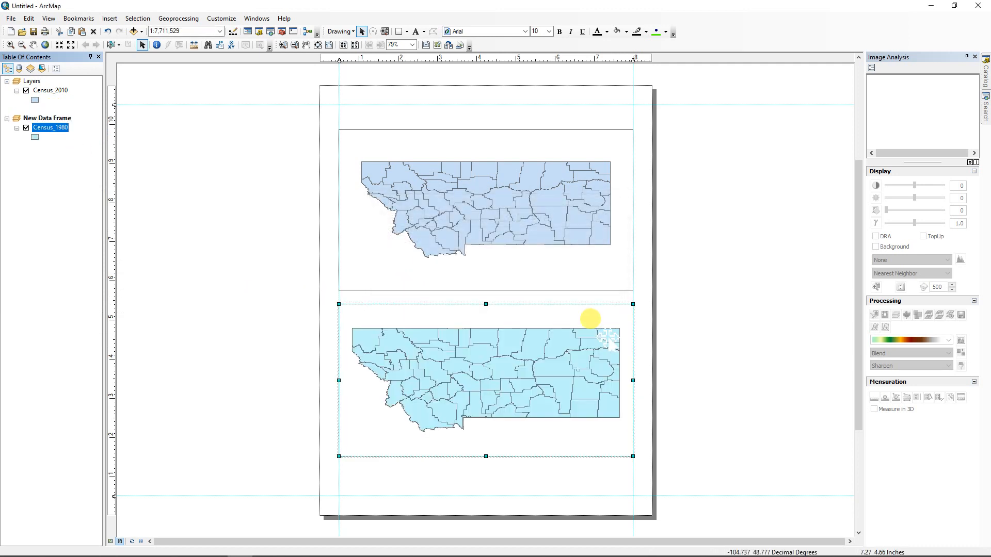
Step: Activate the upper data frame holding Census_2010 and rename it Pop_2010
left_click(498, 212)
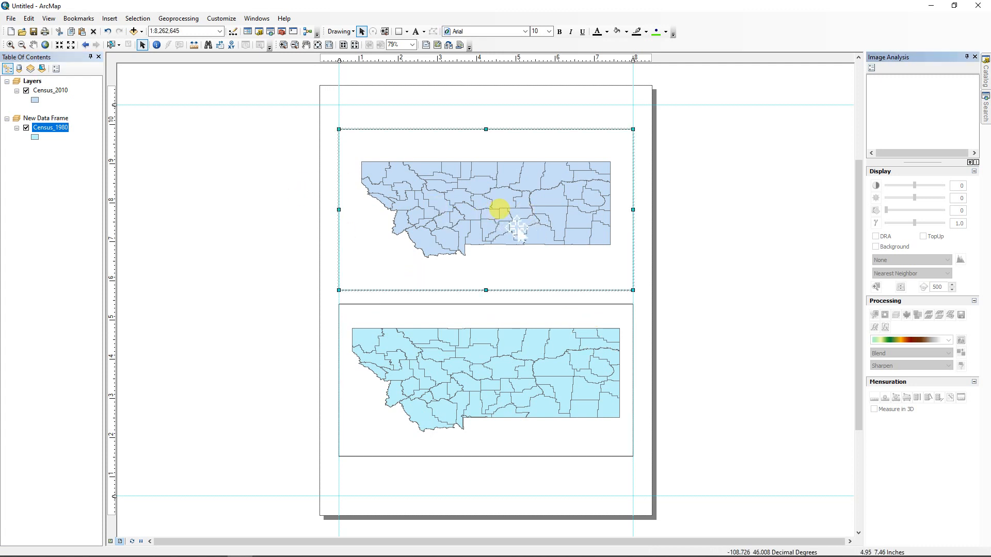
left_click(33, 81)
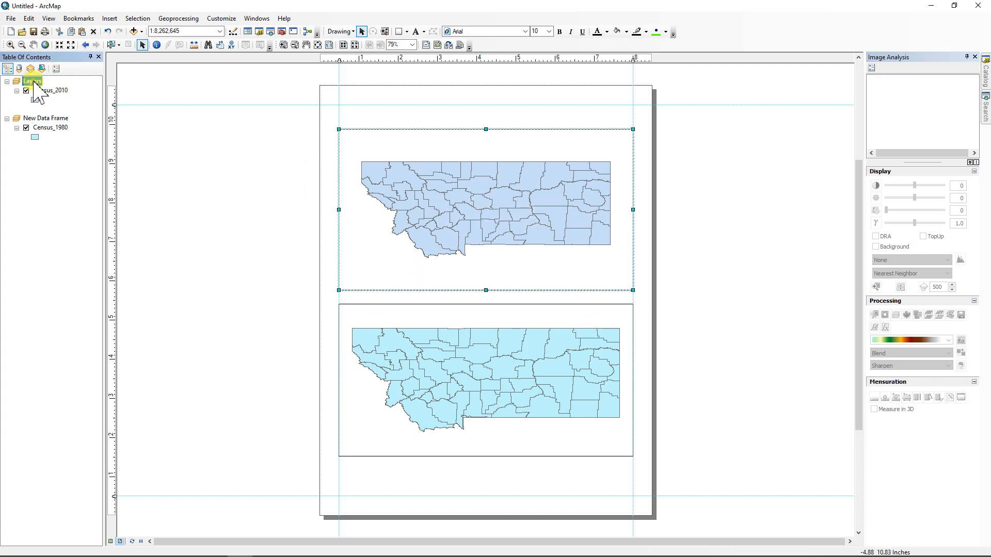
left_click(34, 83)
type("Pop_2010")
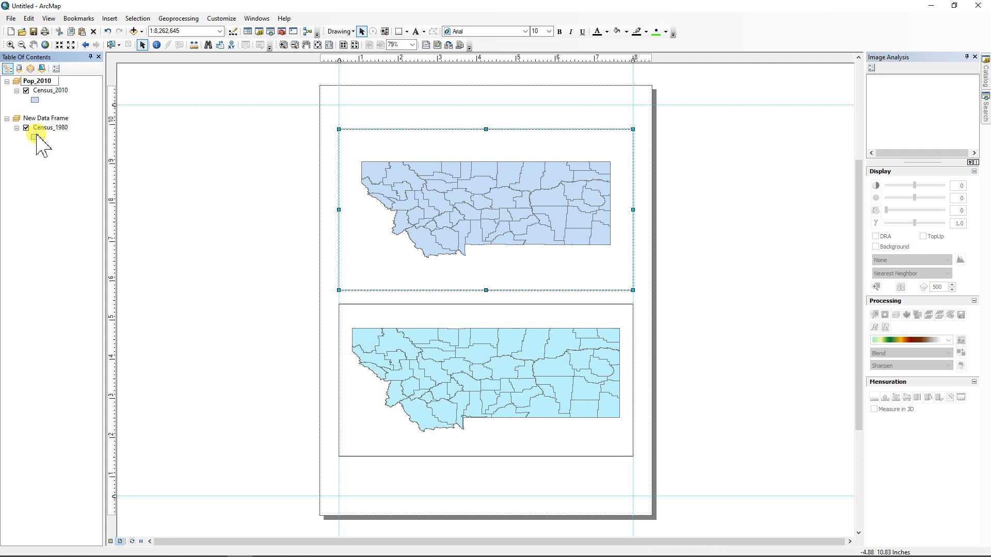
key("Return")
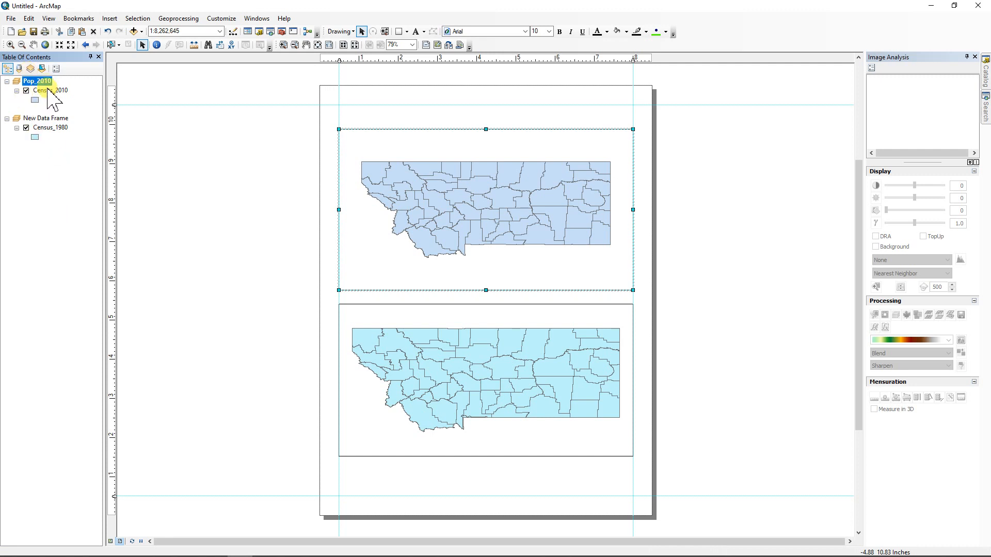
Step: Rename the data frame holding Census_1980 as Pop_1980
left_click(38, 119)
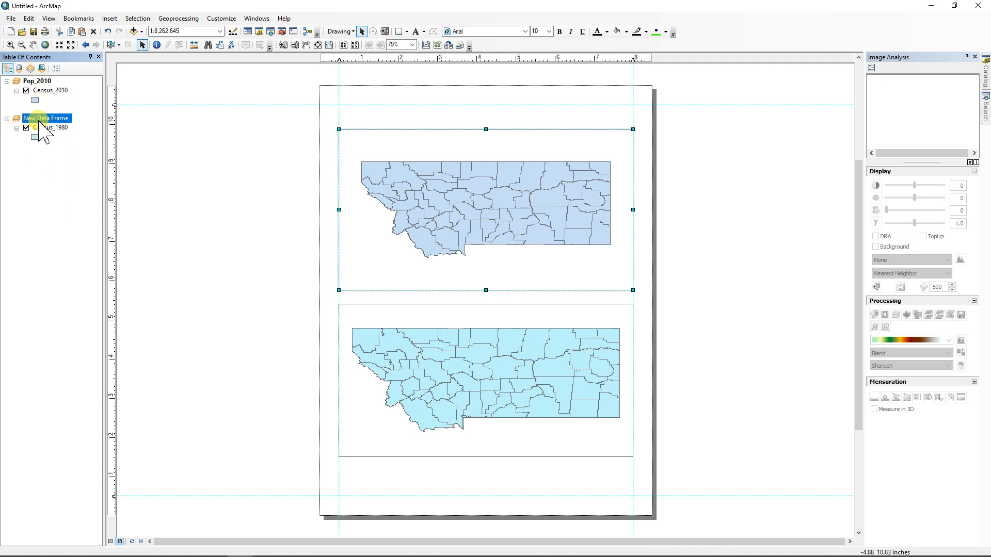
left_click(39, 121)
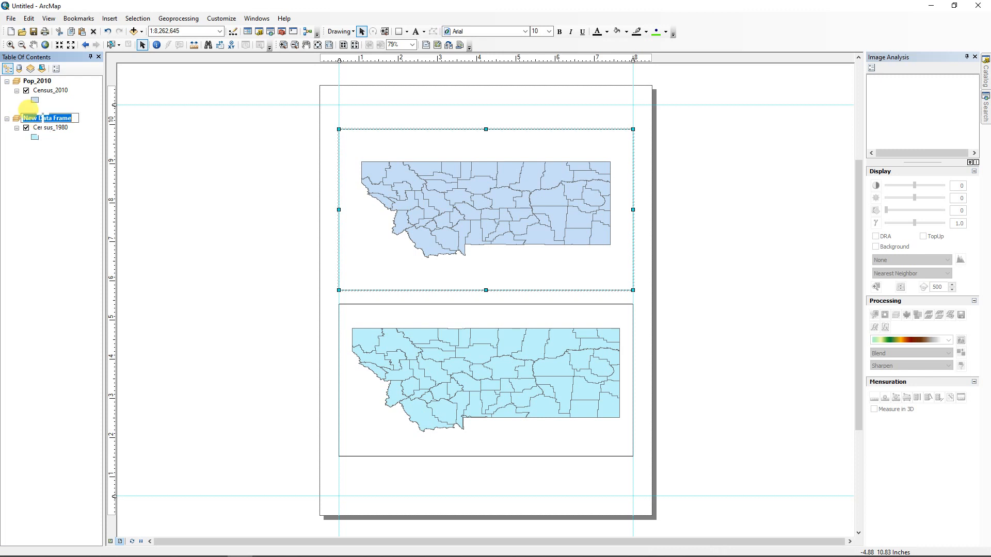
type("Pop_1980")
key("Return")
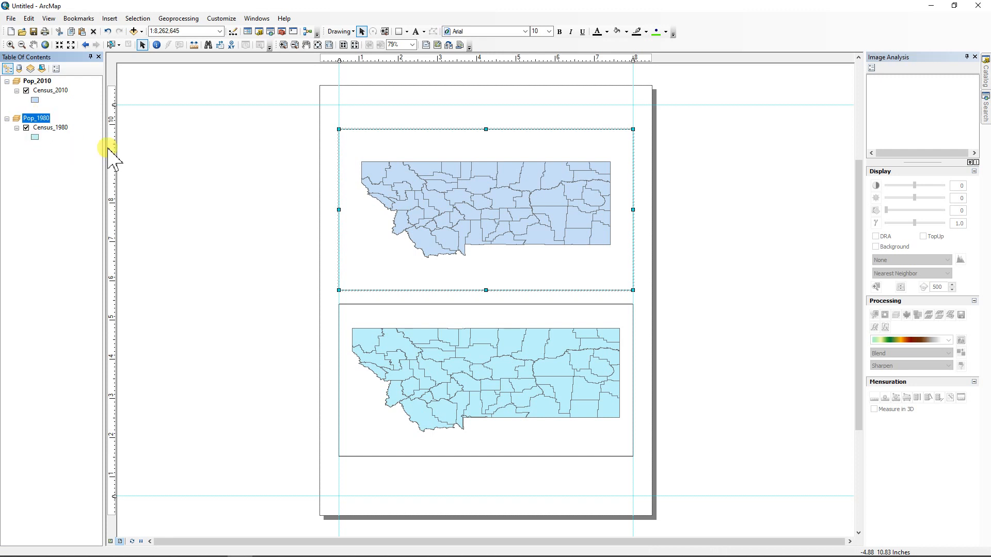
Step: Save the map document in D:\Workspace\Intro_GIS\IntroGIS_Lab7, named with the author's surname followed by _Lab7
left_click(33, 32)
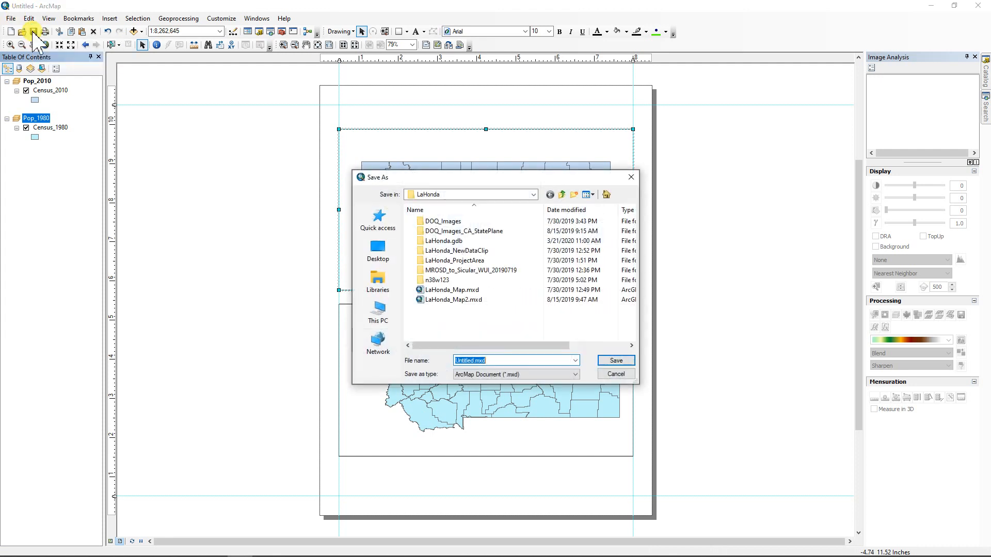
left_click(607, 194)
left_click(562, 195)
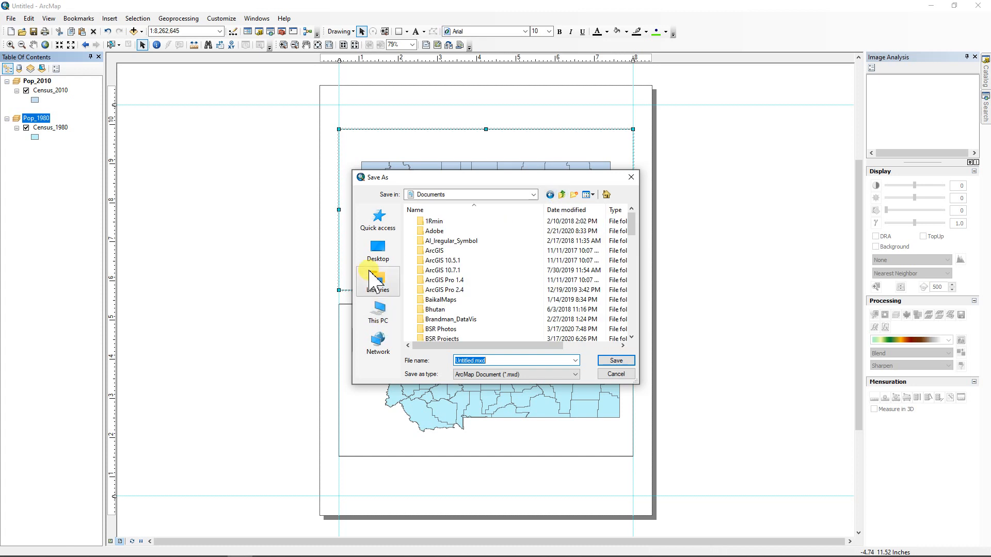
left_click(378, 311)
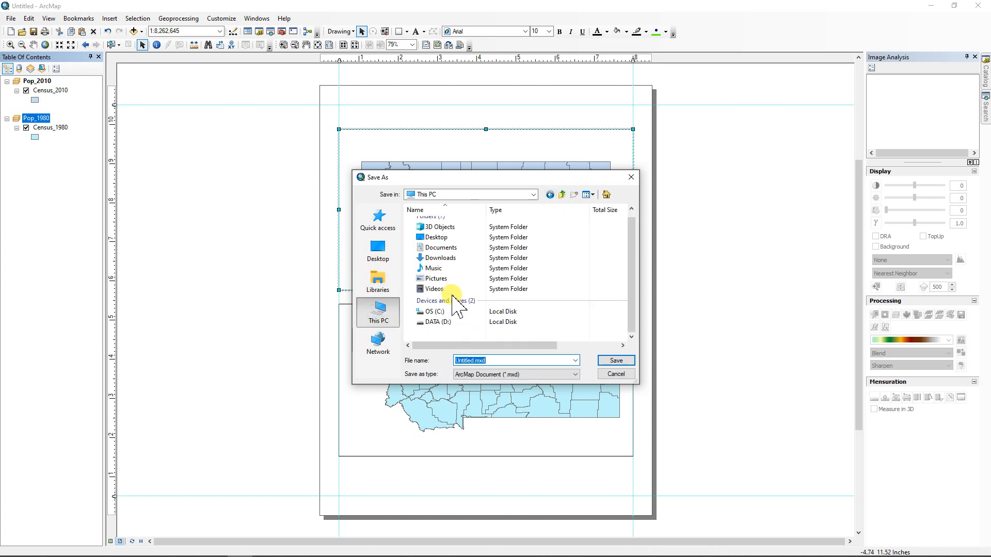
double_click(437, 322)
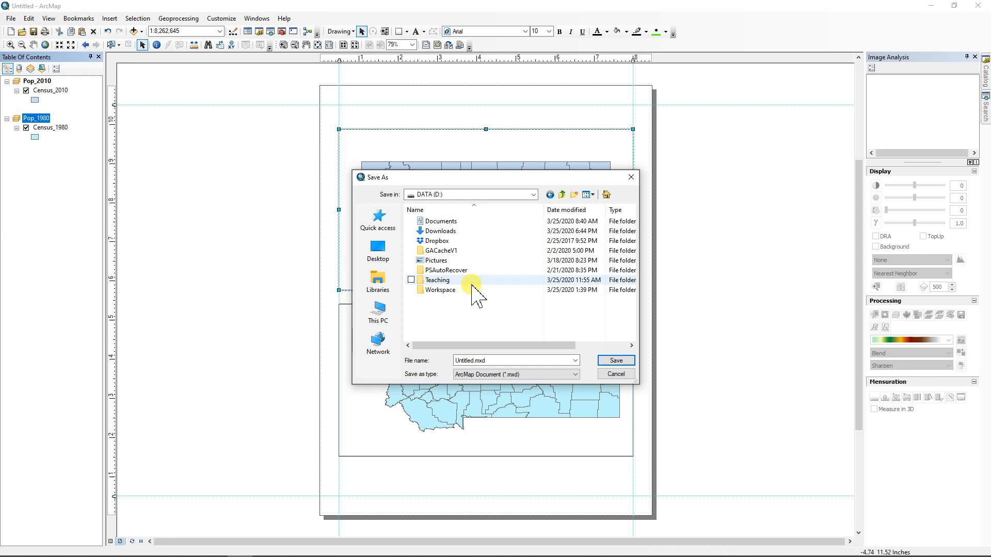
double_click(433, 289)
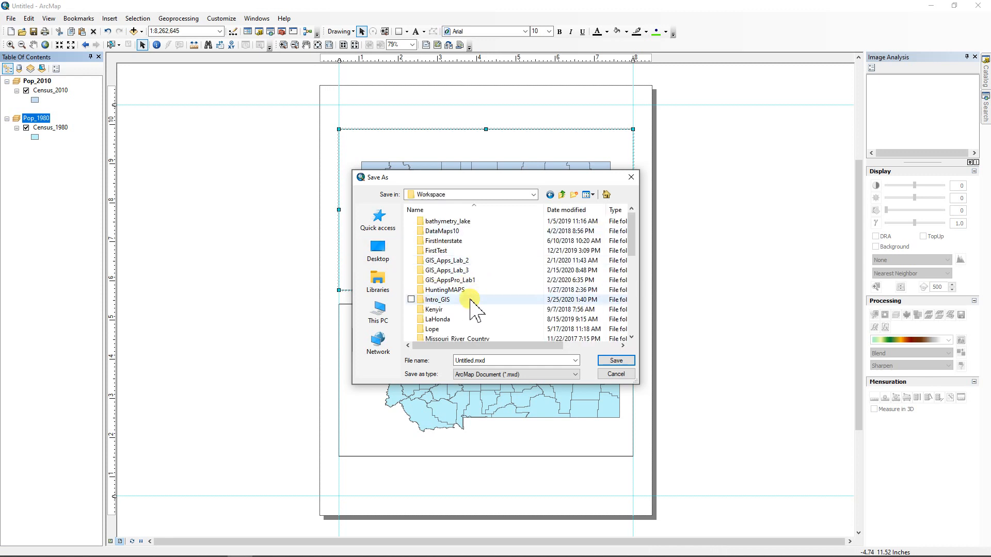
scroll(469, 303, "down", 1)
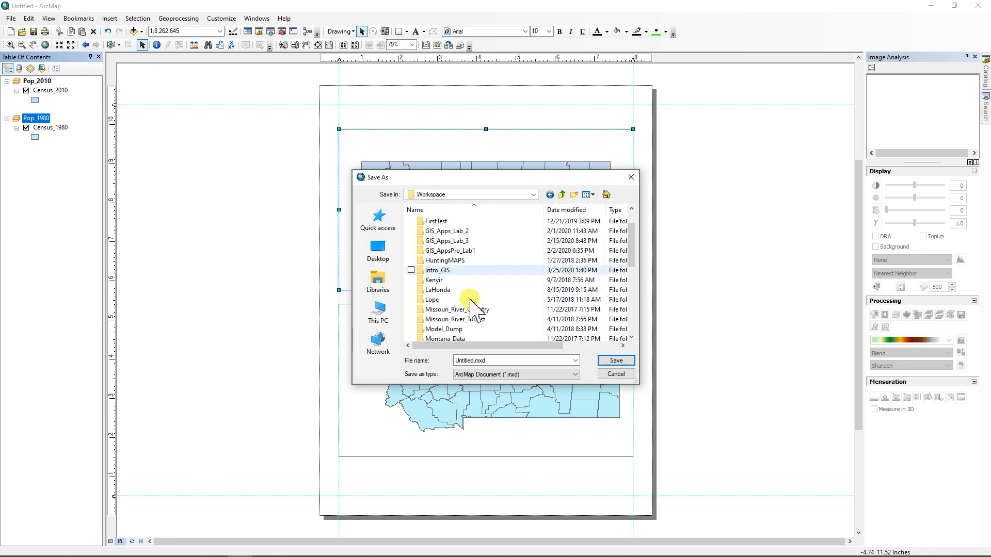
double_click(439, 270)
left_click(446, 221)
double_click(446, 222)
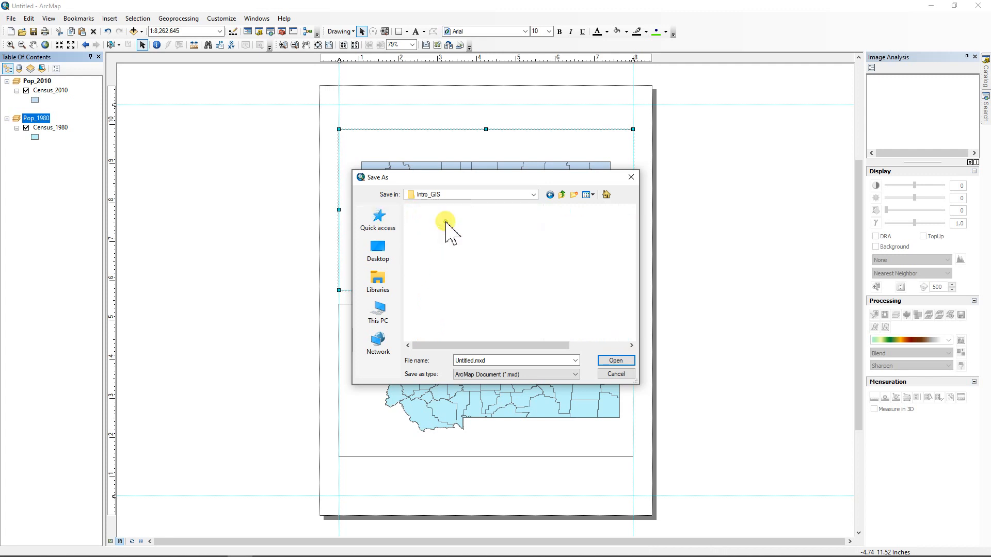
left_click(490, 360)
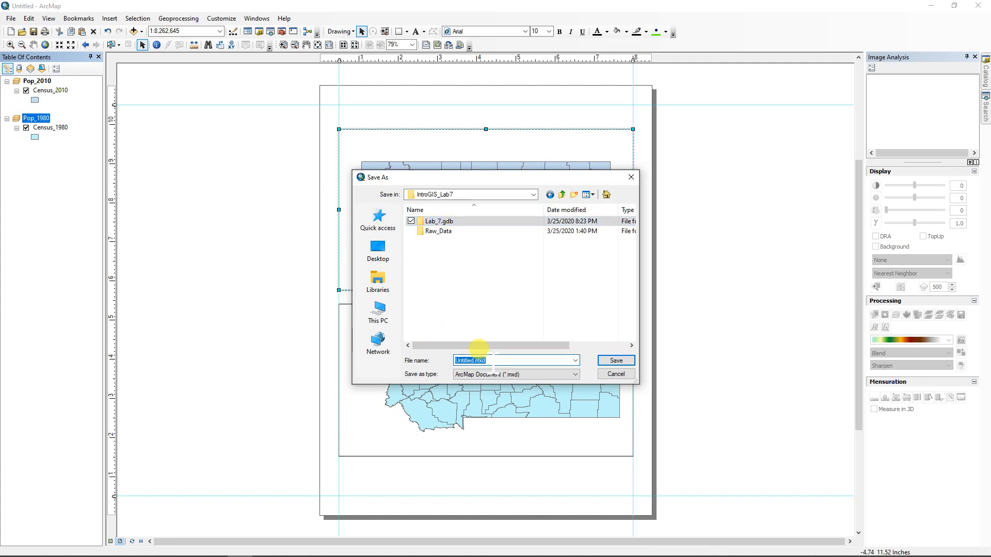
type("McManigal_Lab7")
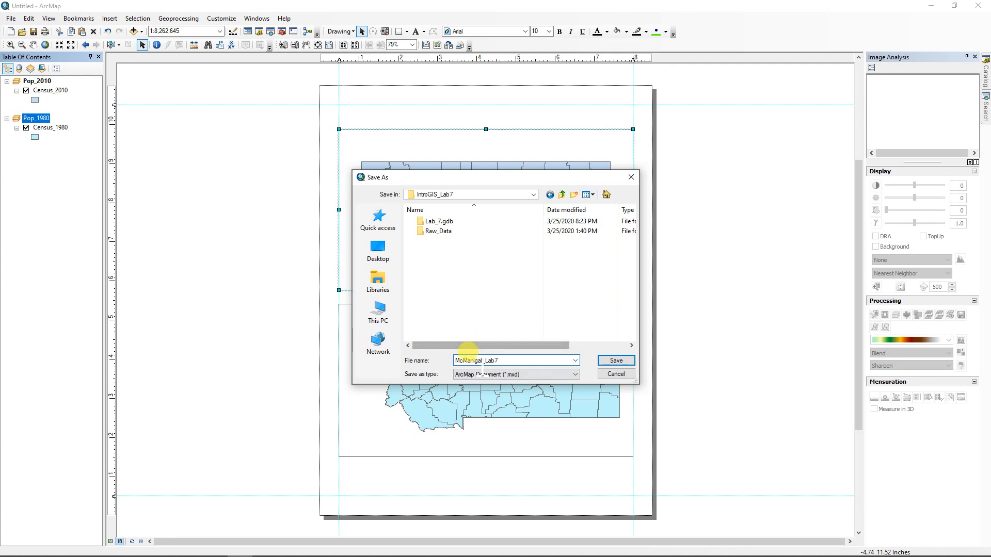
left_click(616, 361)
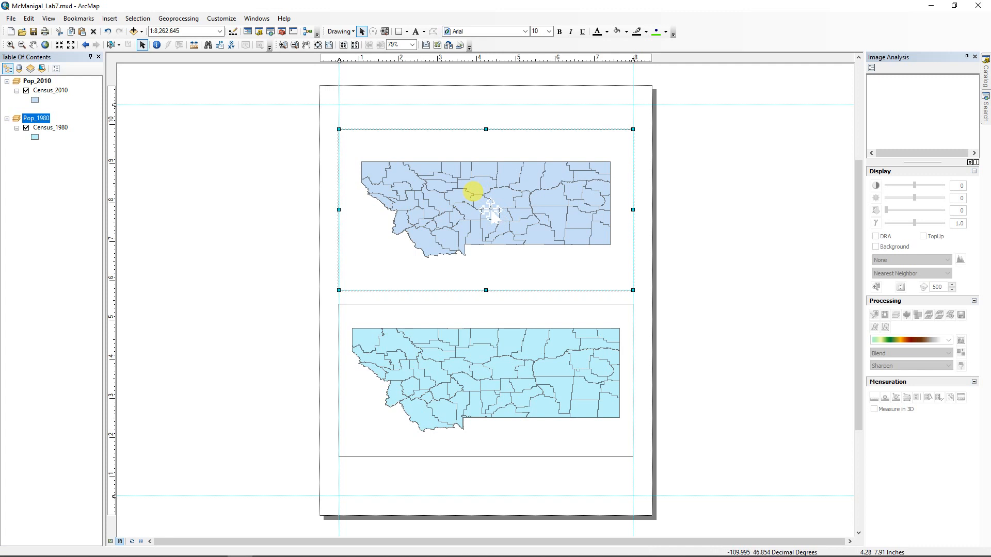
Step: Set the Pop_2010 data frame's coordinate system to the projected North America system NAD 1983 Contiguous USA Albers
left_click(37, 82)
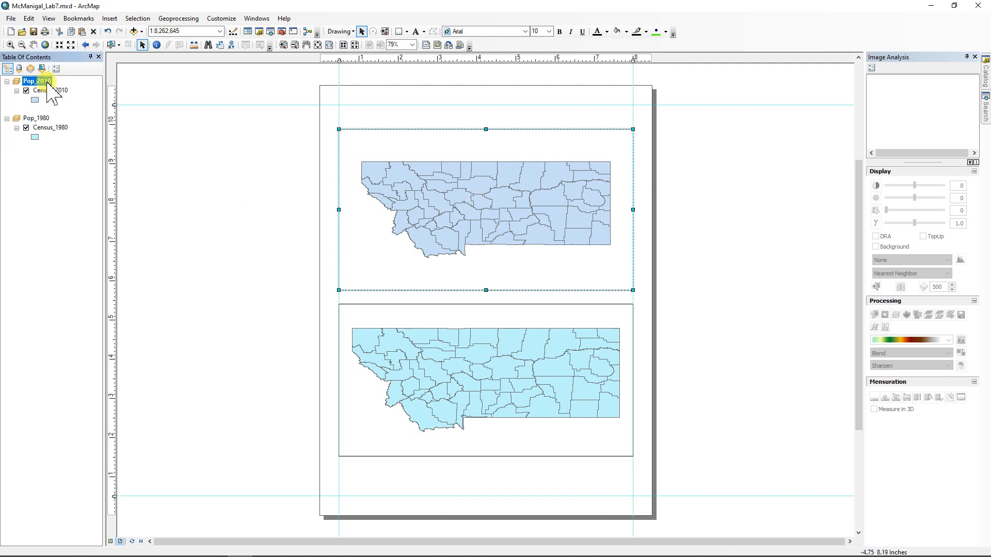
double_click(37, 82)
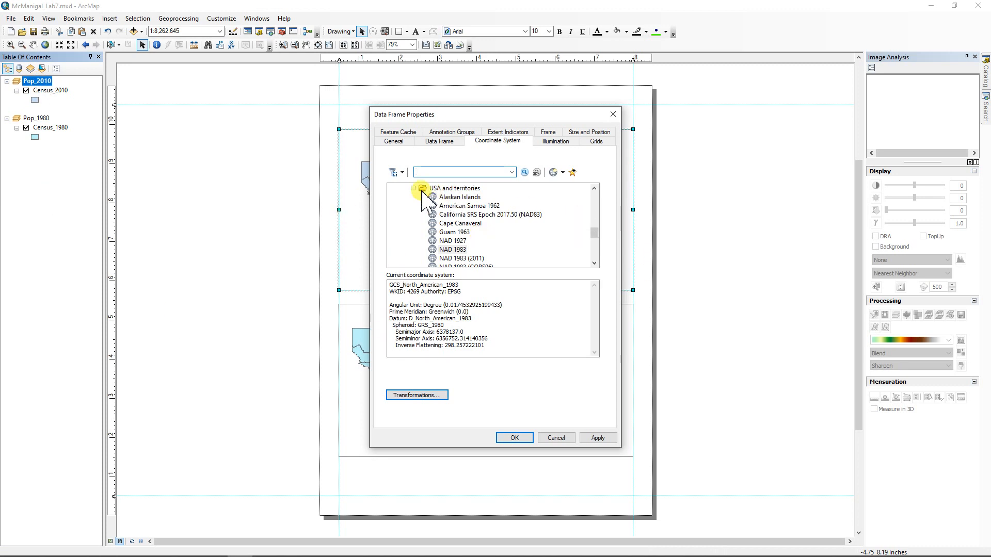
double_click(423, 189)
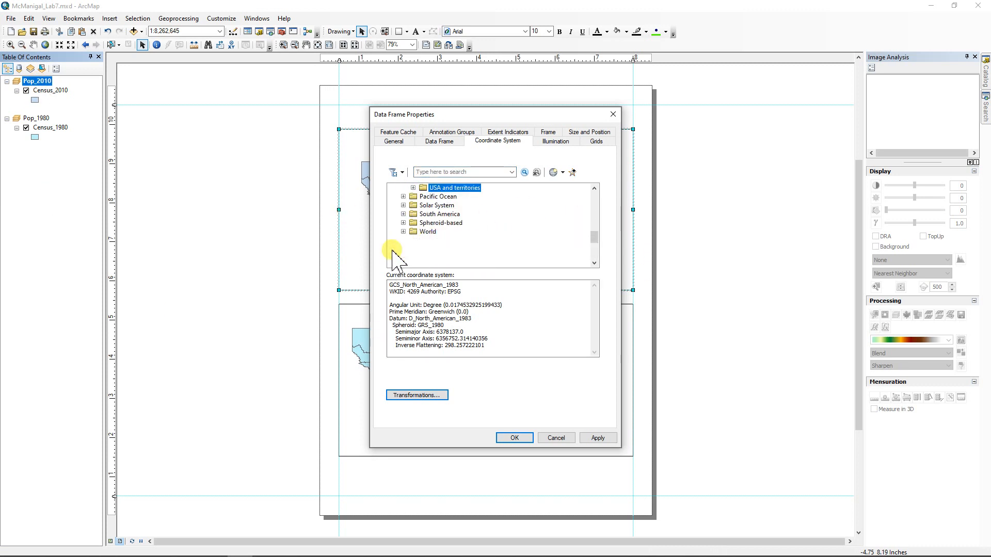
scroll(395, 257, "down", 2)
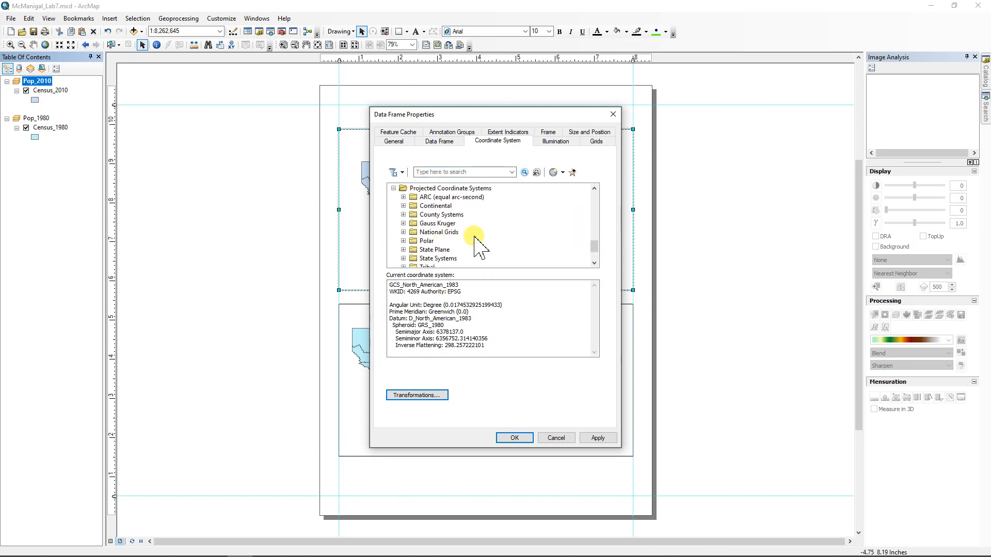
left_click(403, 206)
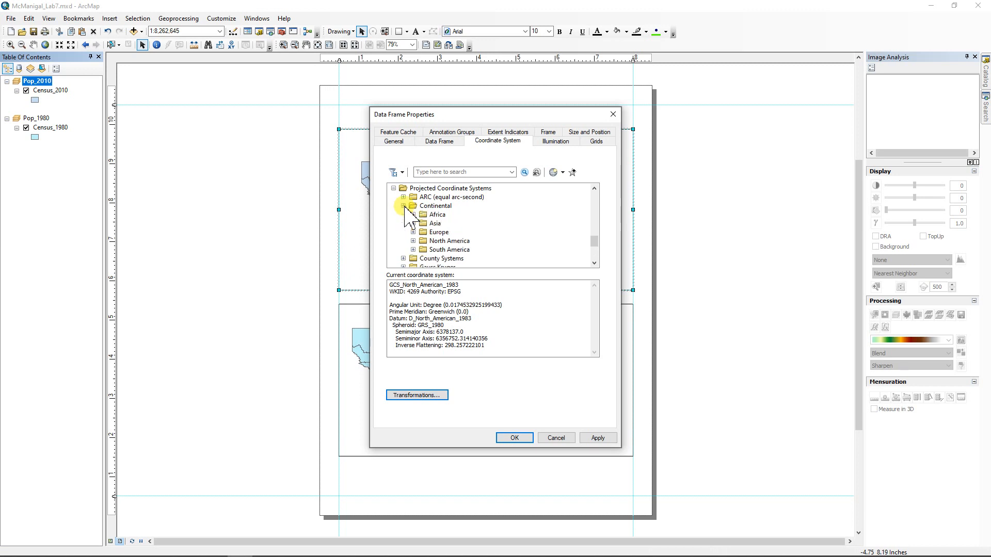
double_click(423, 241)
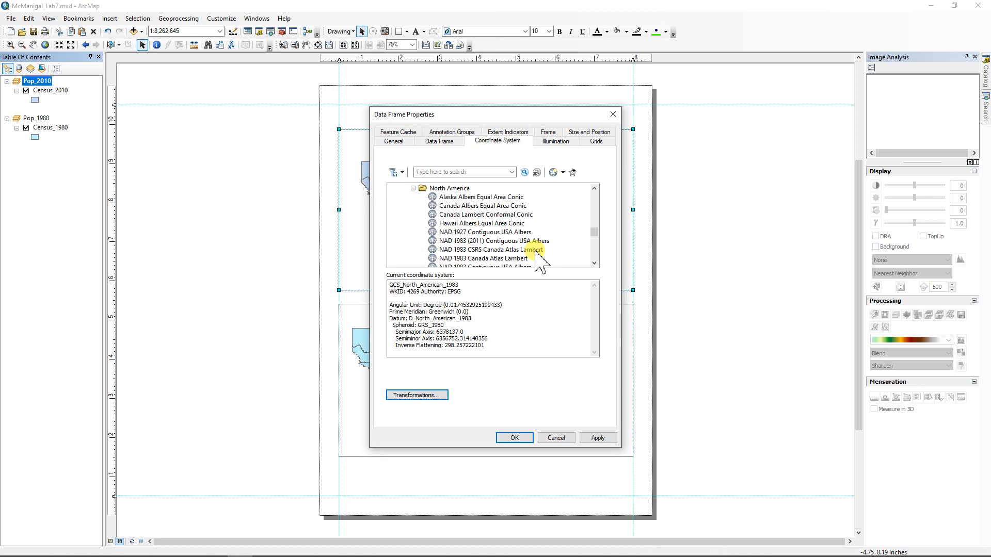
scroll(538, 261, "down", 1)
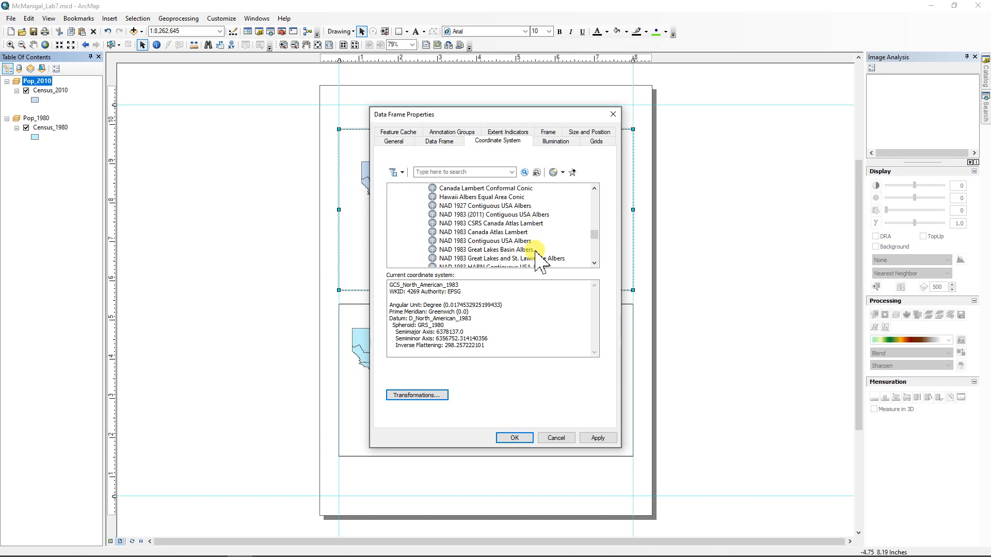
left_click(494, 241)
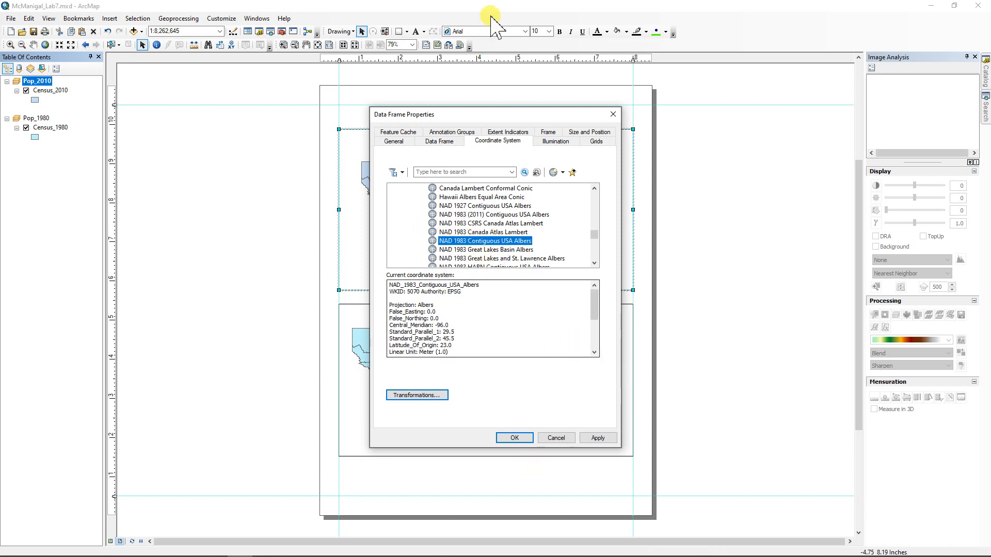
left_click_drag(494, 112, 183, 88)
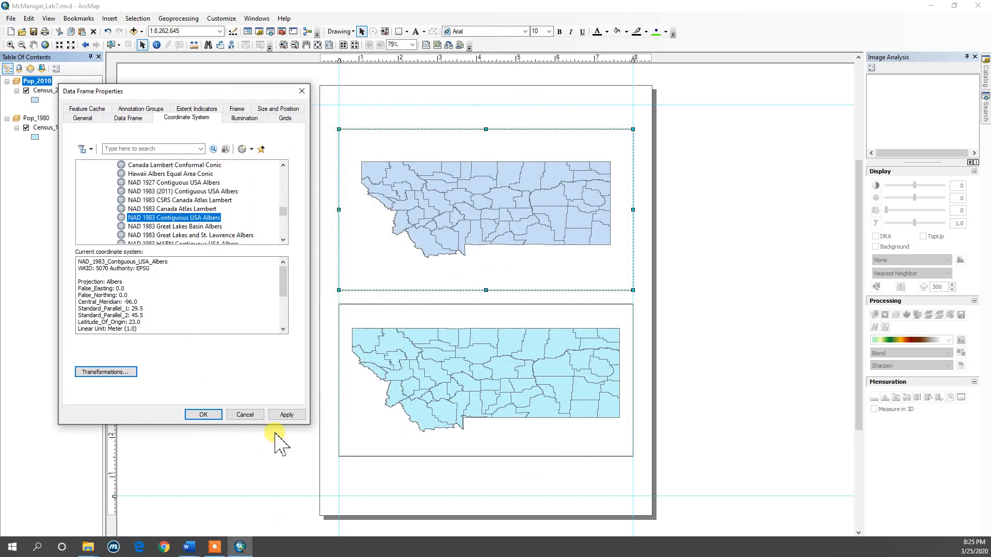
left_click(287, 414)
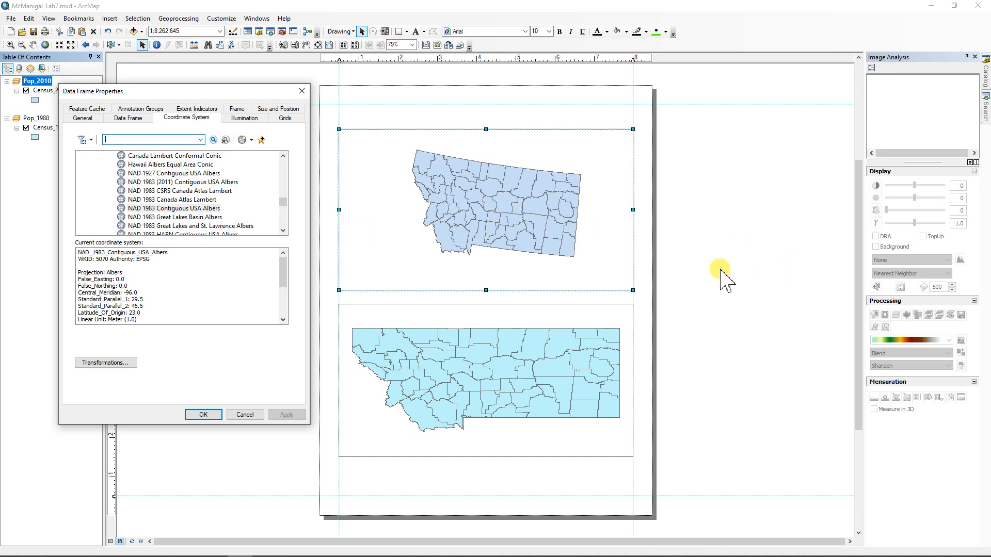
Step: Create a modified copy of that projection named NAD_1983_Contiguous_USA_Albers_Mod with central meridian -109, and add it to Favorites
right_click(164, 209)
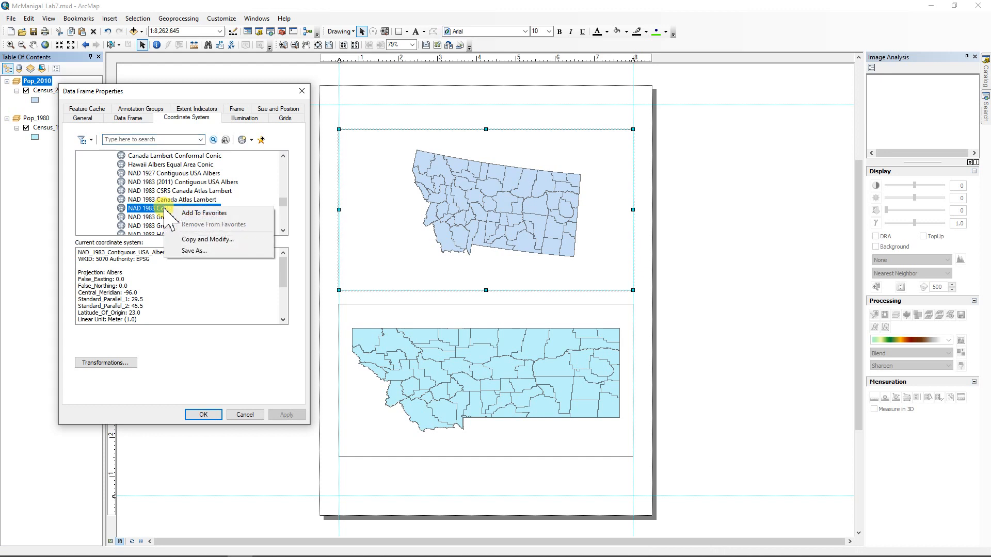
left_click(201, 240)
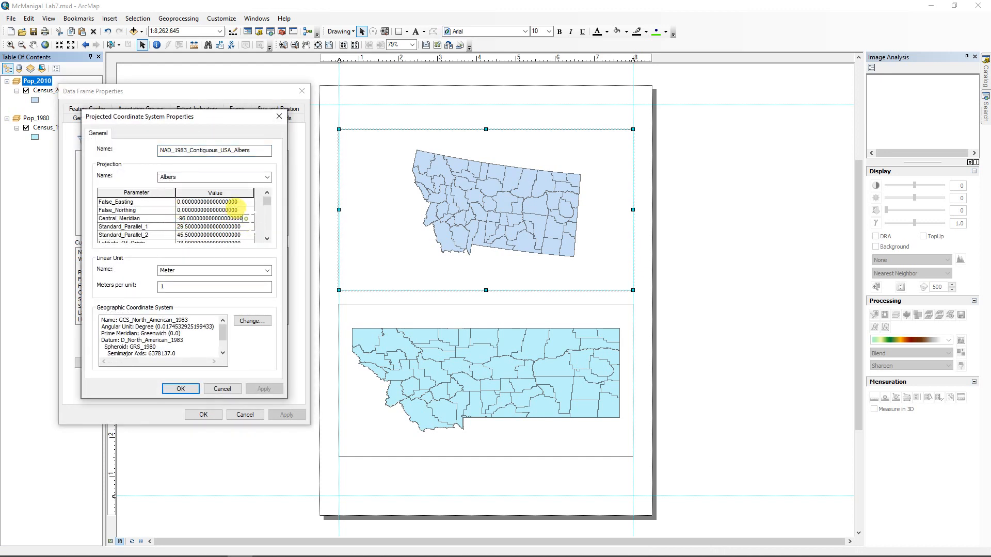
left_click_drag(246, 219, 161, 208)
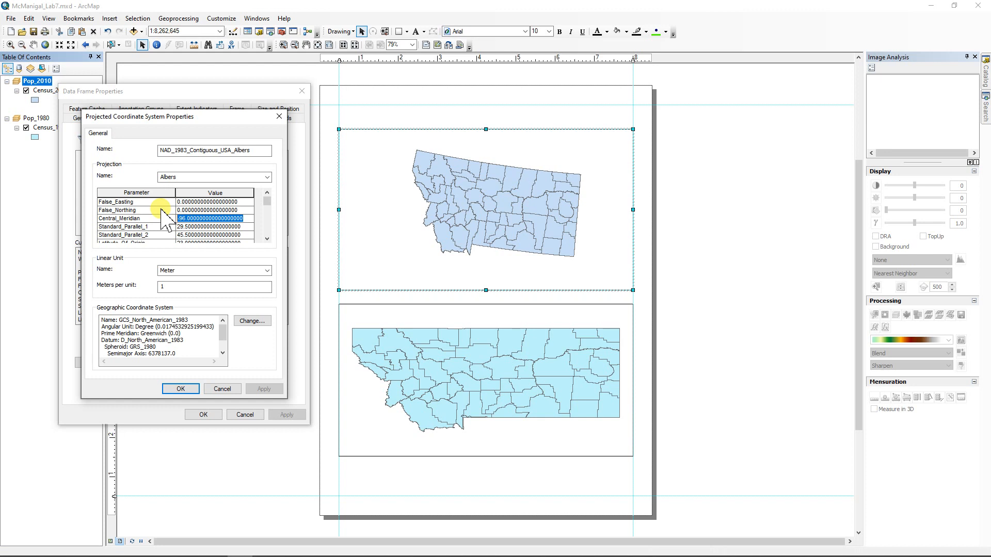
type("-10")
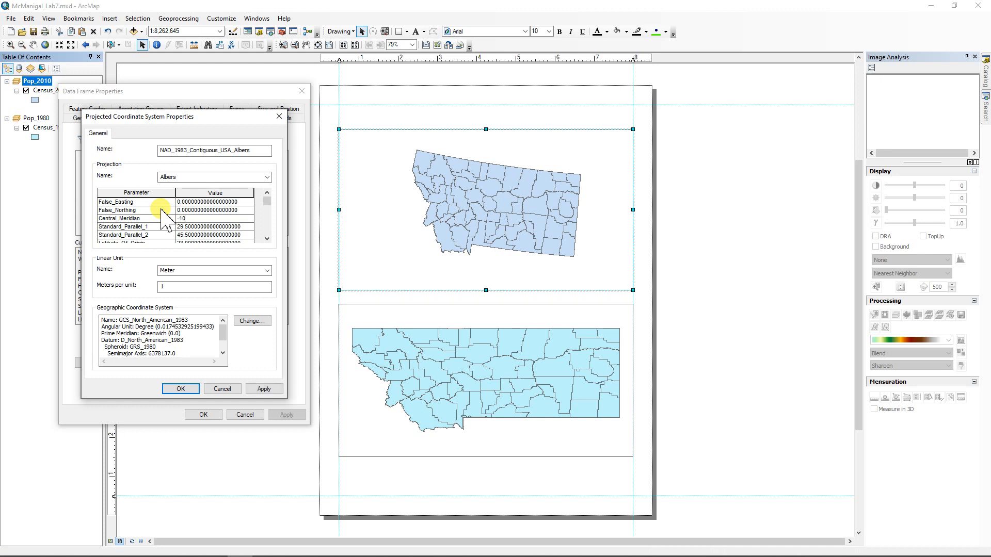
type("9")
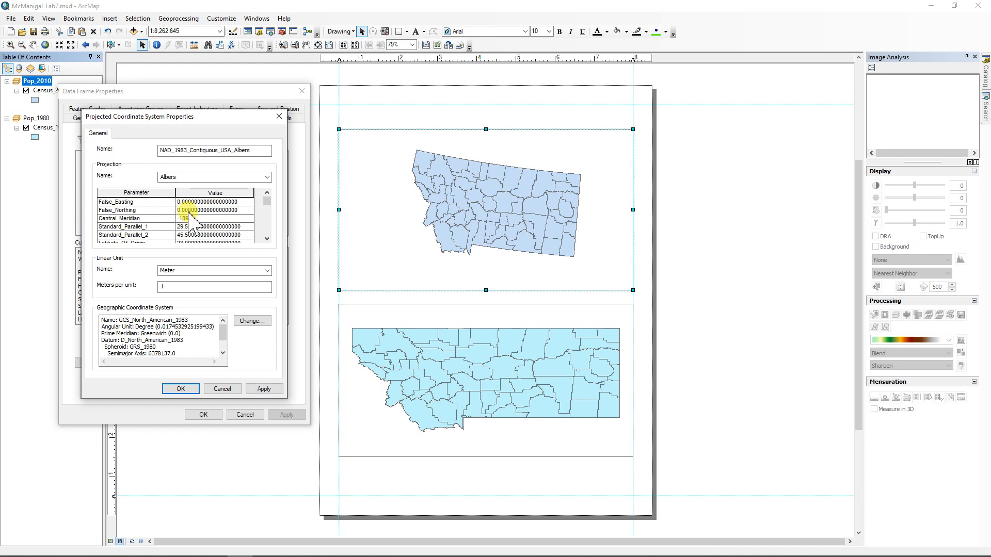
left_click(257, 150)
left_click(180, 389)
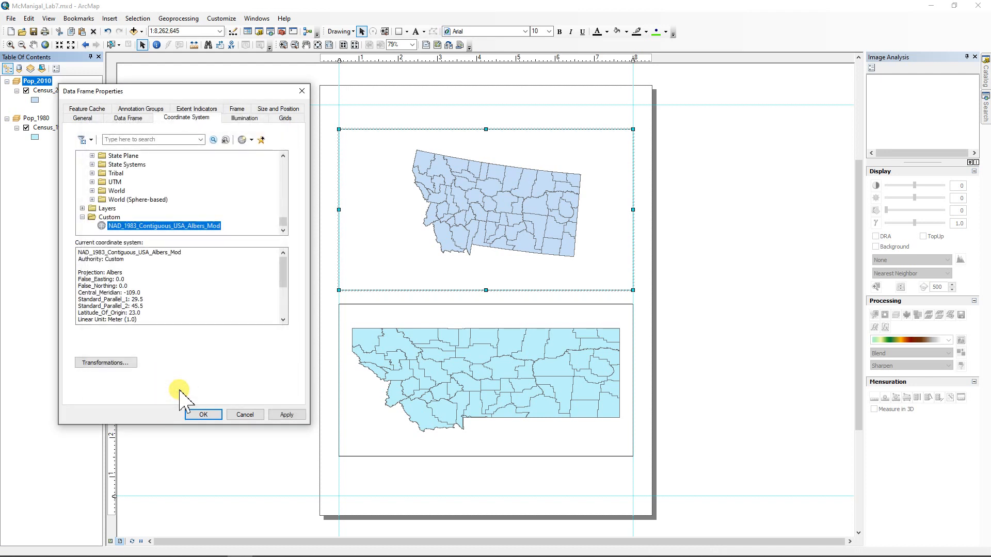
right_click(167, 228)
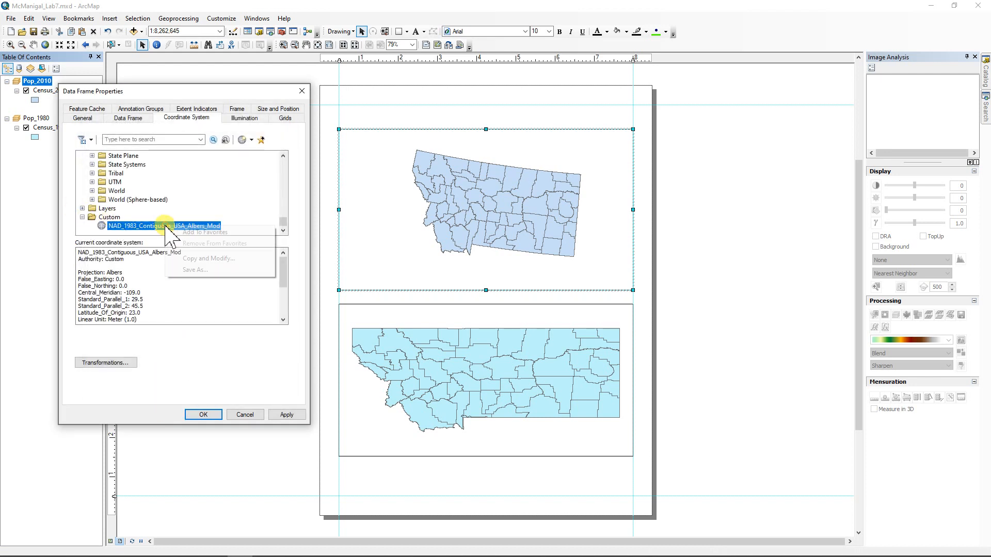
left_click(208, 233)
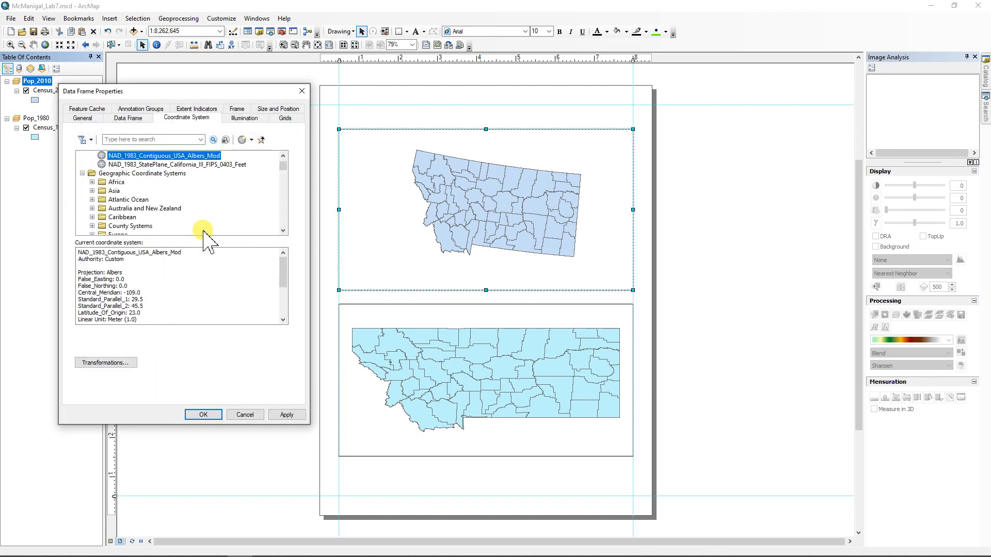
Step: Apply the modified Albers coordinate system to Pop_2010 and zoom its data frame to the Census_2010 layer
left_click(292, 417)
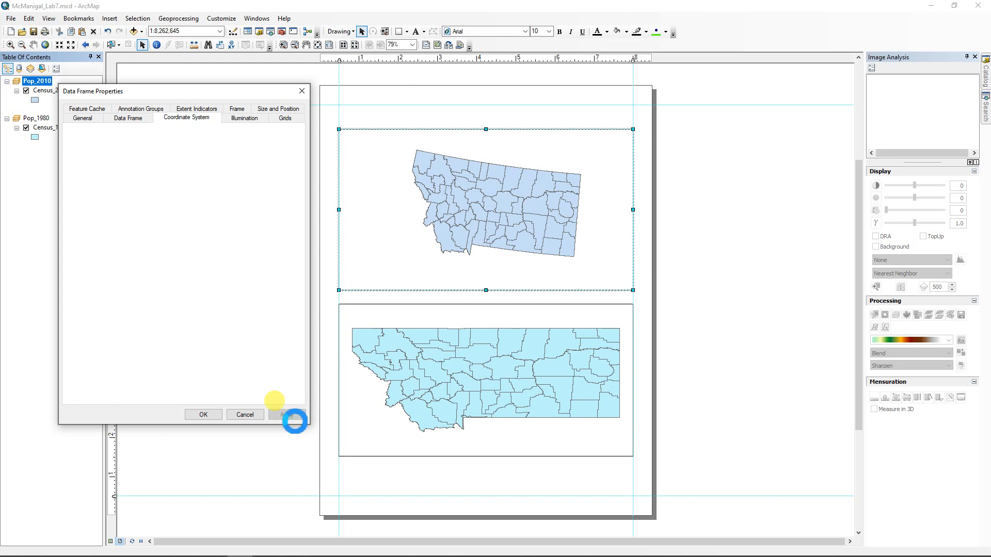
left_click(204, 415)
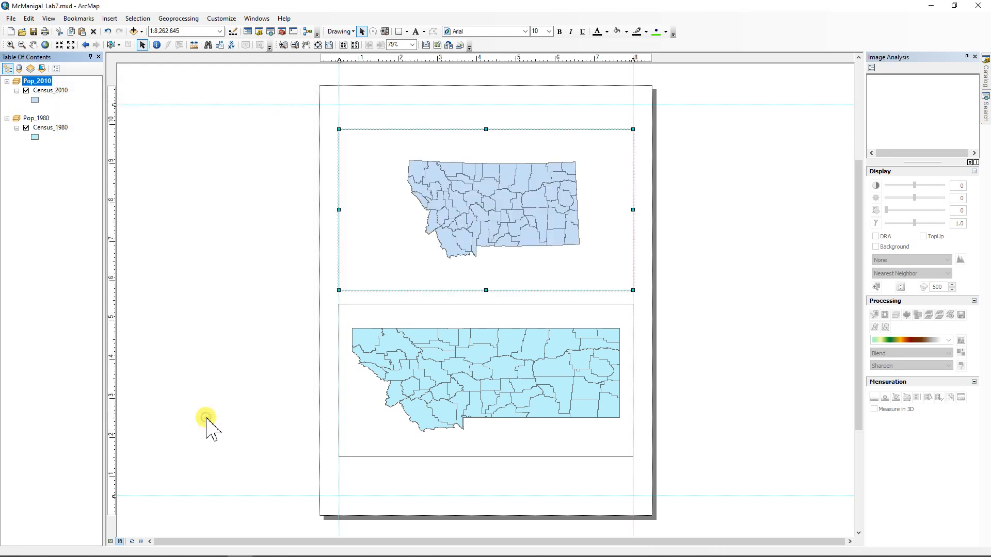
right_click(49, 91)
left_click(93, 143)
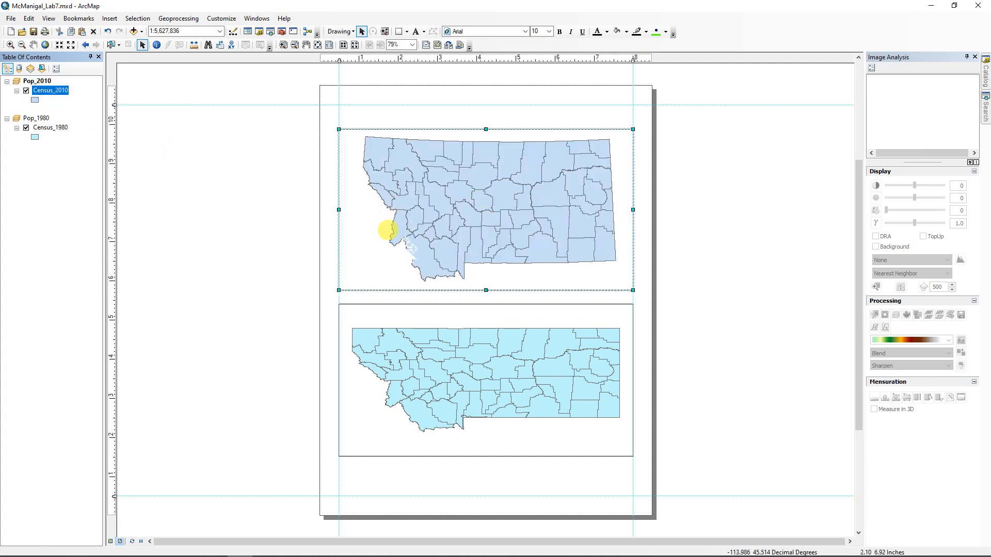
Step: Set the Pop_1980 data frame's coordinate system to NAD_1983_Contiguous_USA_Albers_Mod from Favorites
double_click(39, 121)
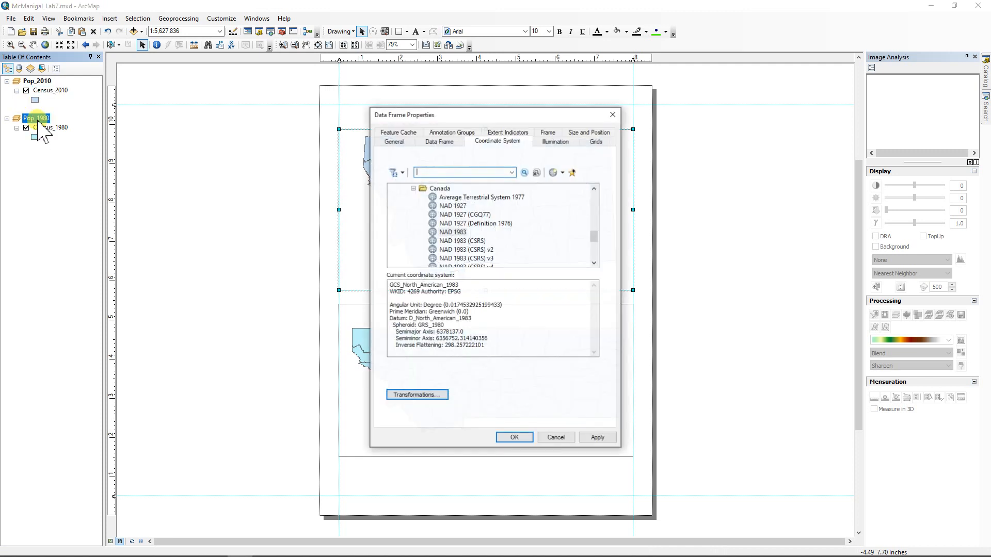
left_click_drag(595, 237, 594, 189)
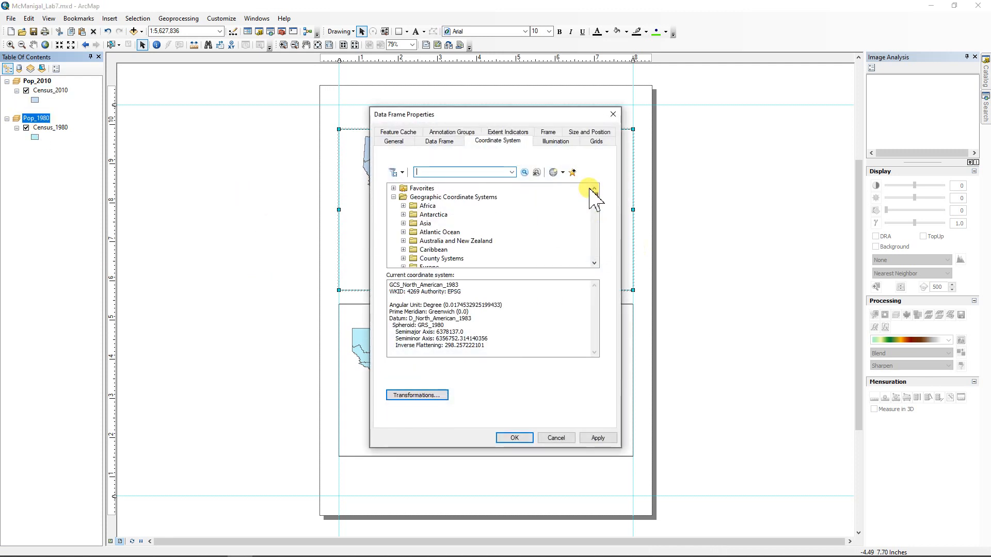
left_click(393, 188)
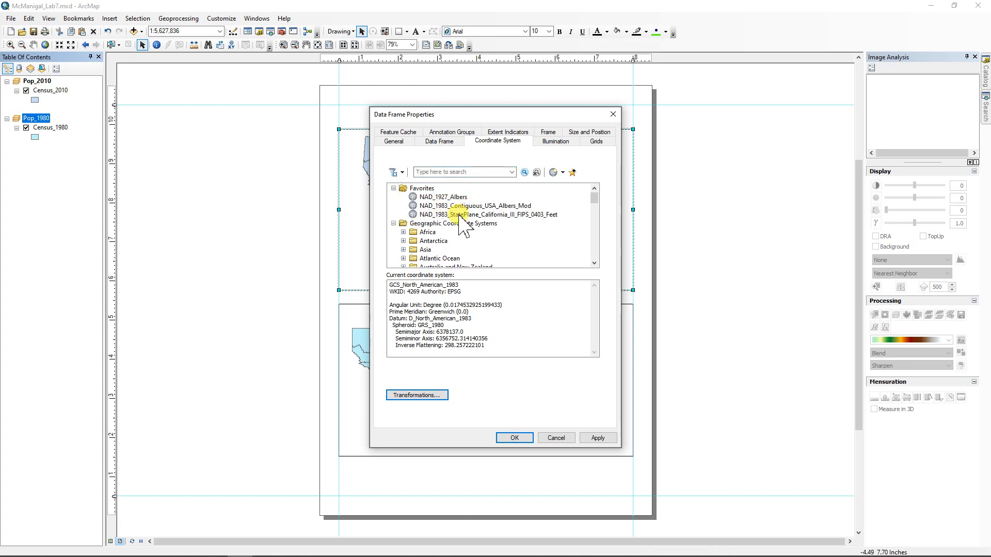
left_click(488, 206)
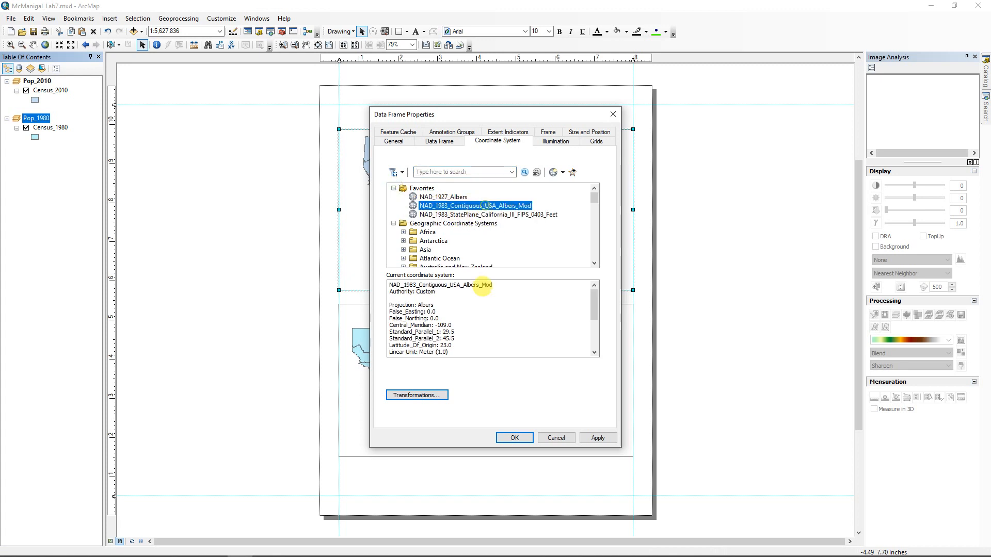
left_click(516, 438)
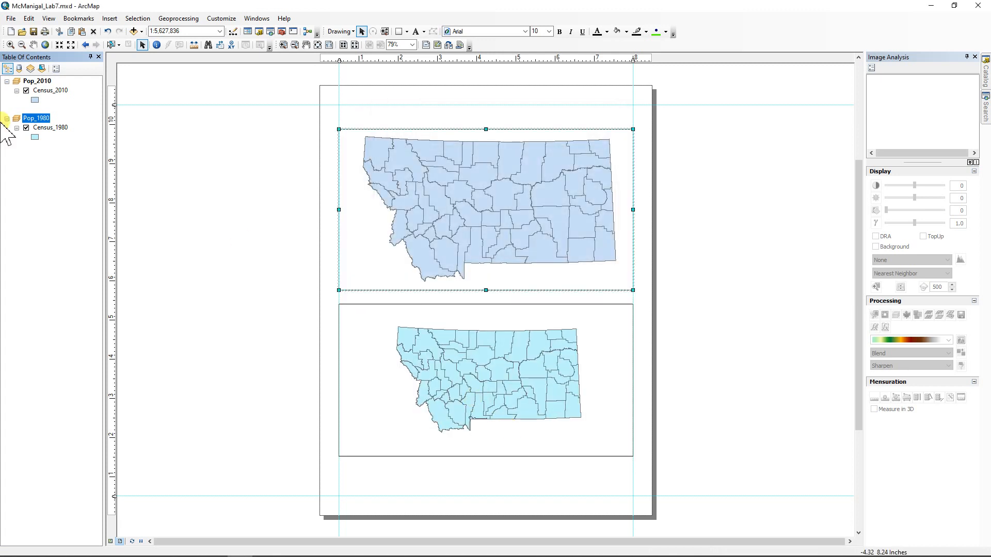
Step: Zoom the Pop_1980 data frame to the Census_1980 layer and activate that frame in the layout
right_click(55, 129)
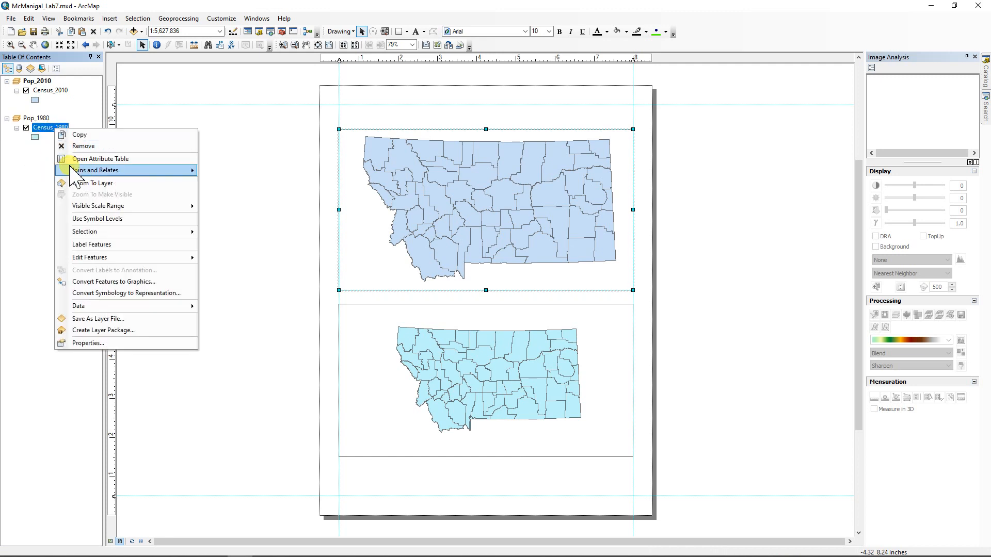
left_click(88, 185)
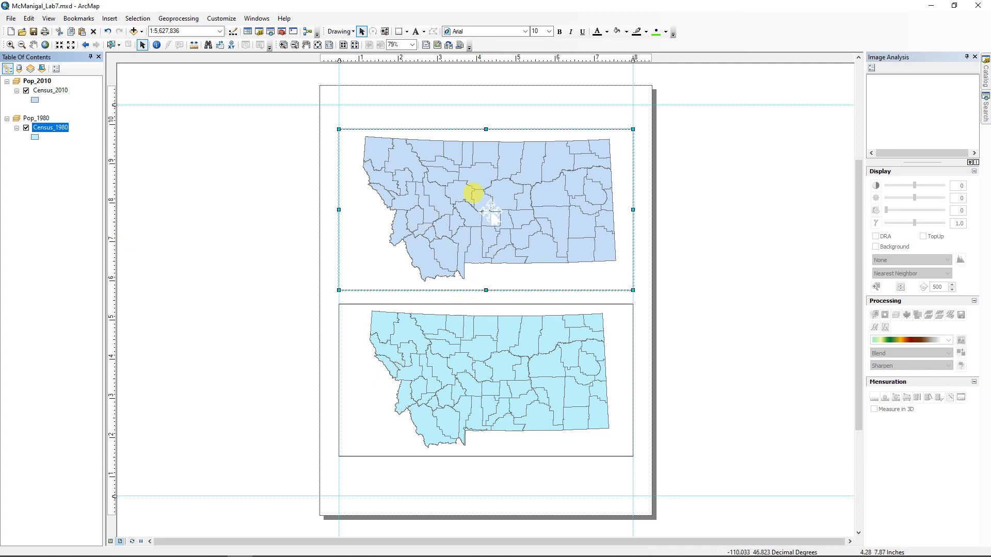
left_click(480, 351)
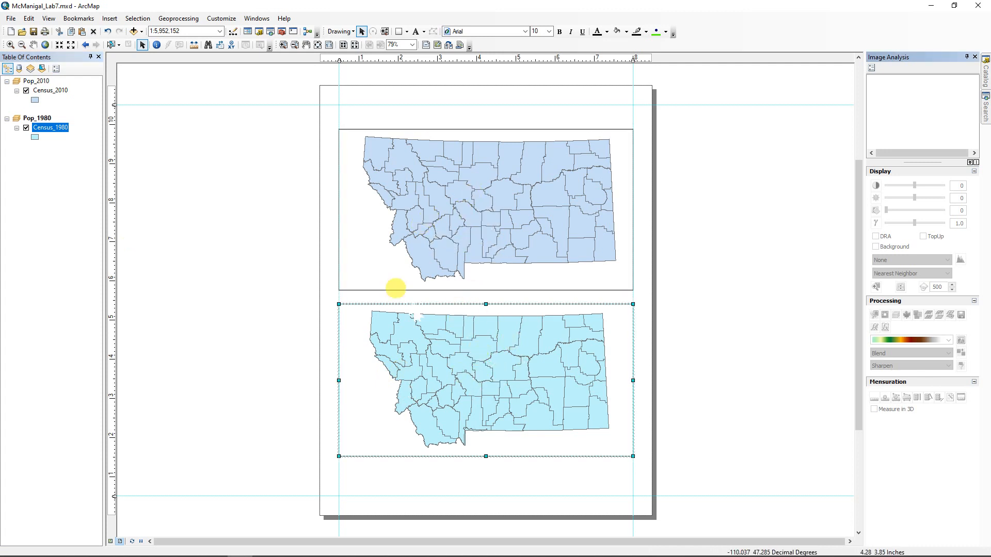
Step: Symbolize the Census_2010 layer with graduated colors using PopTotal as the value field, and apply the symbology
left_click(51, 91)
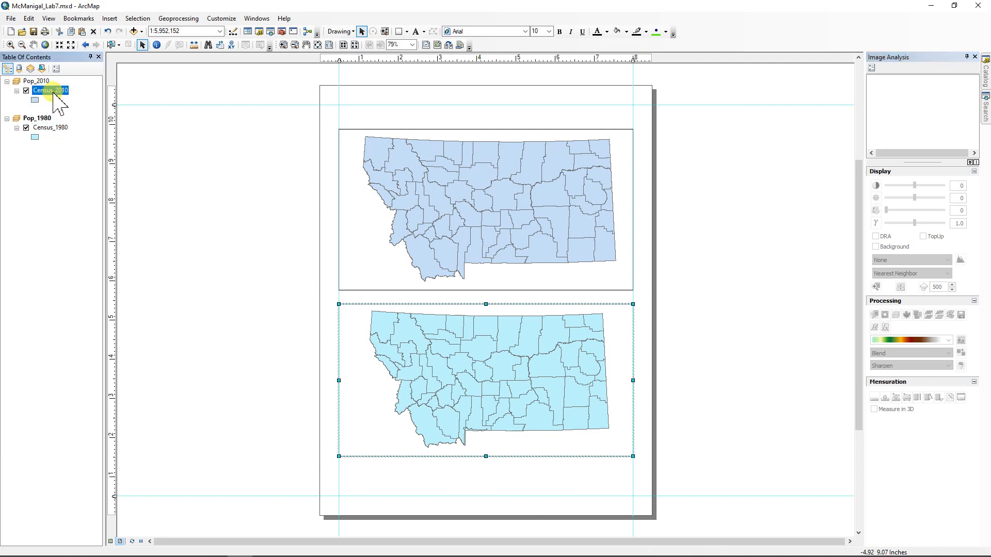
double_click(53, 93)
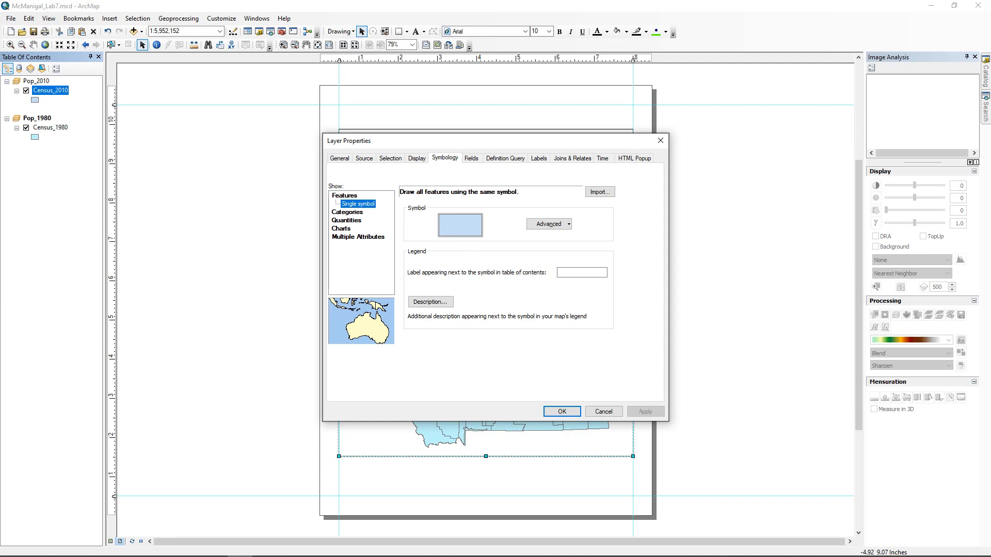
left_click_drag(462, 142, 164, 116)
left_click(78, 194)
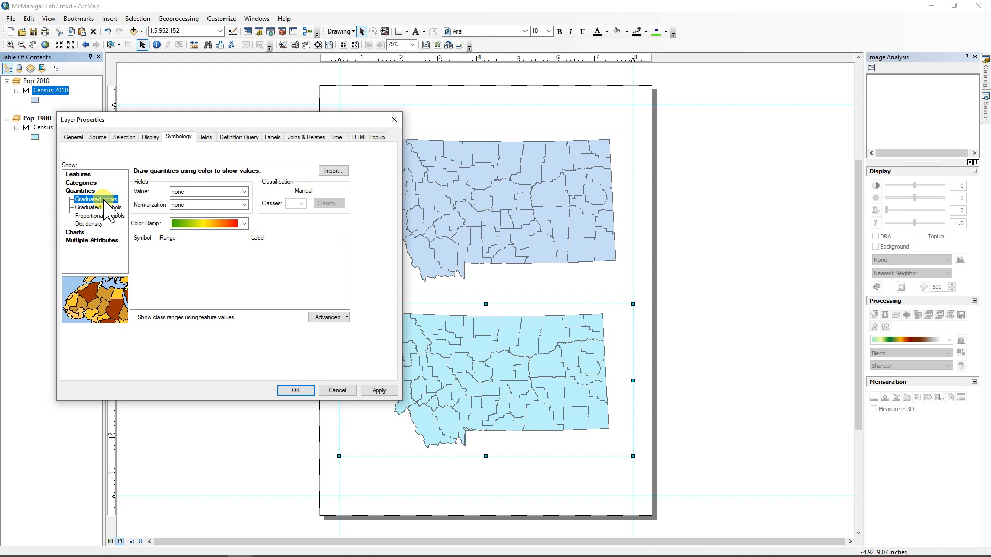
left_click(243, 192)
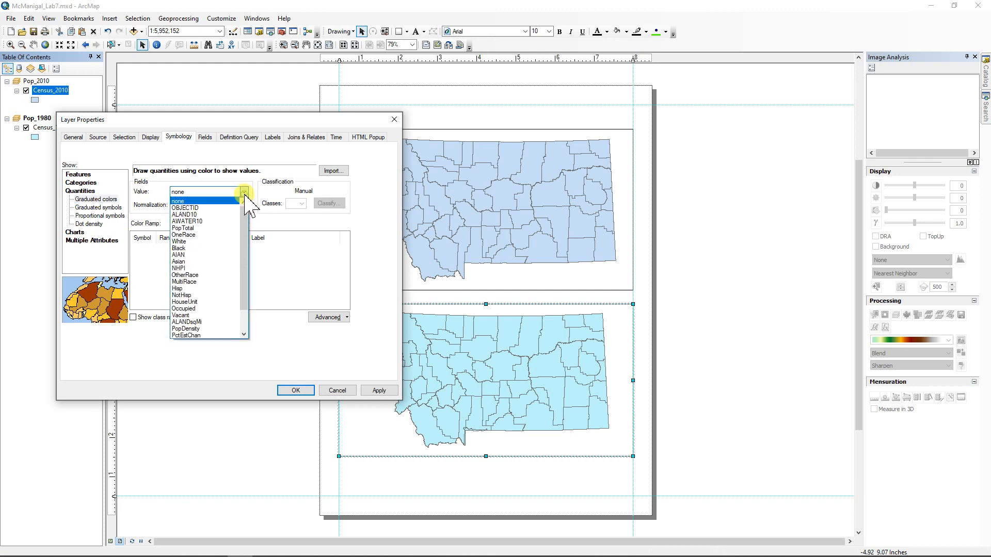
left_click(187, 228)
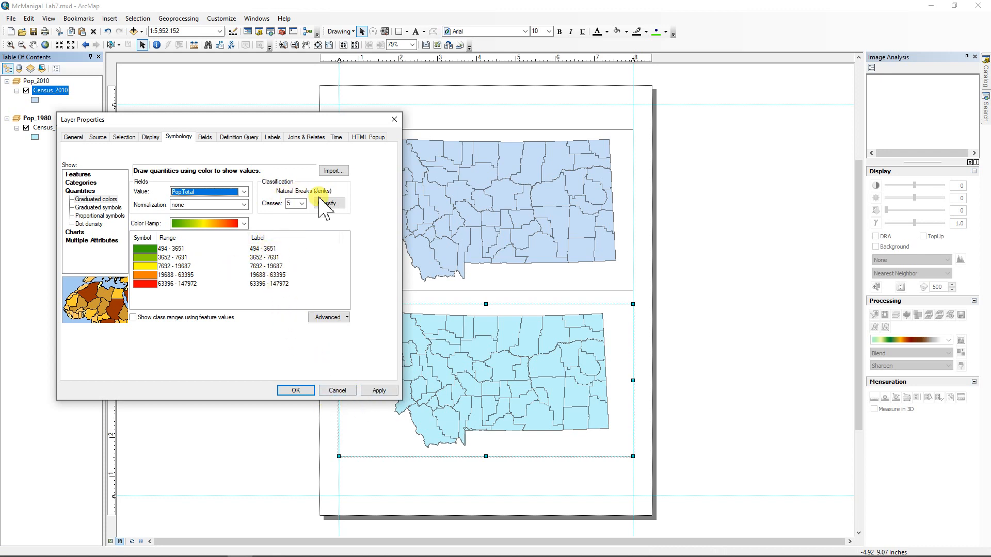
left_click(381, 391)
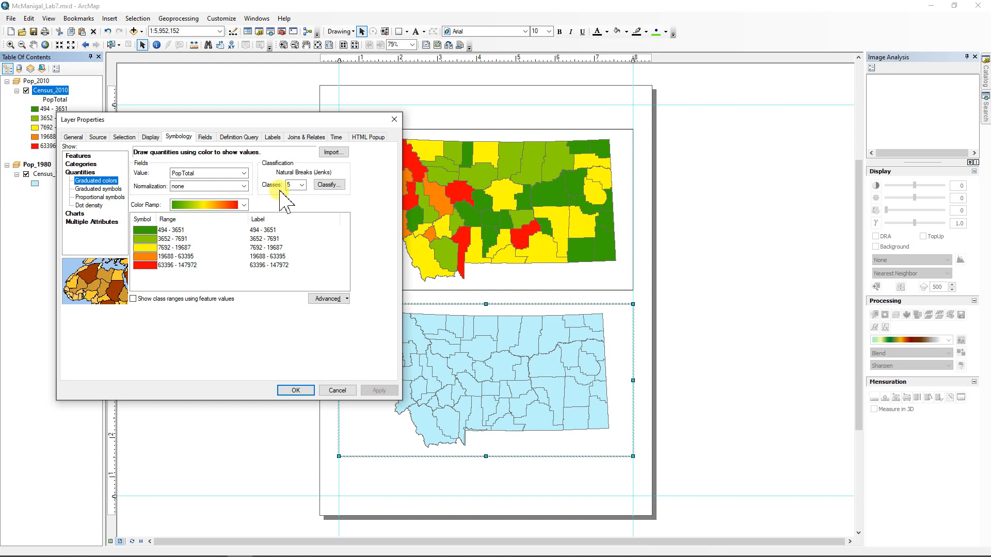
Step: Normalize the Census_2010 graduated colors by percent of total
left_click_drag(302, 124, 236, 152)
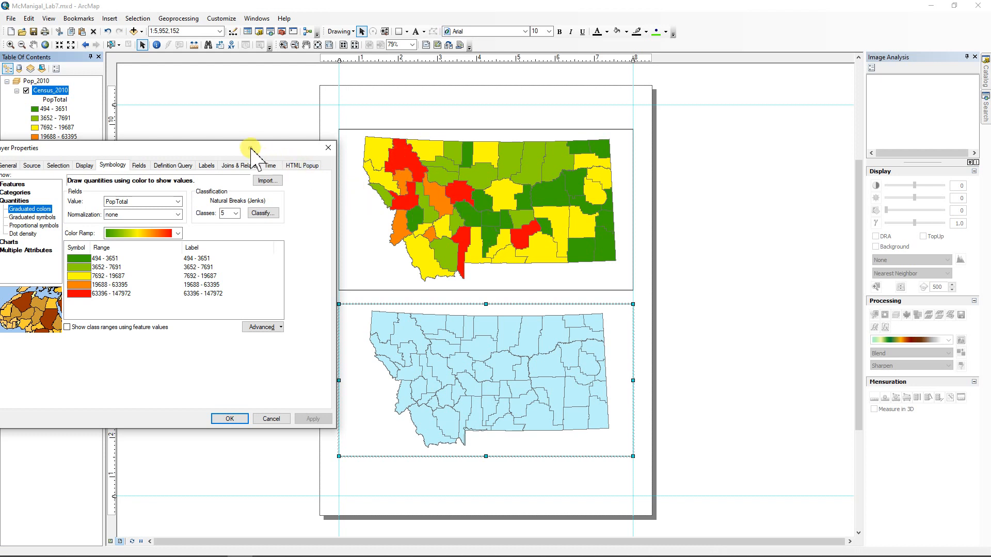
left_click_drag(253, 148, 278, 131)
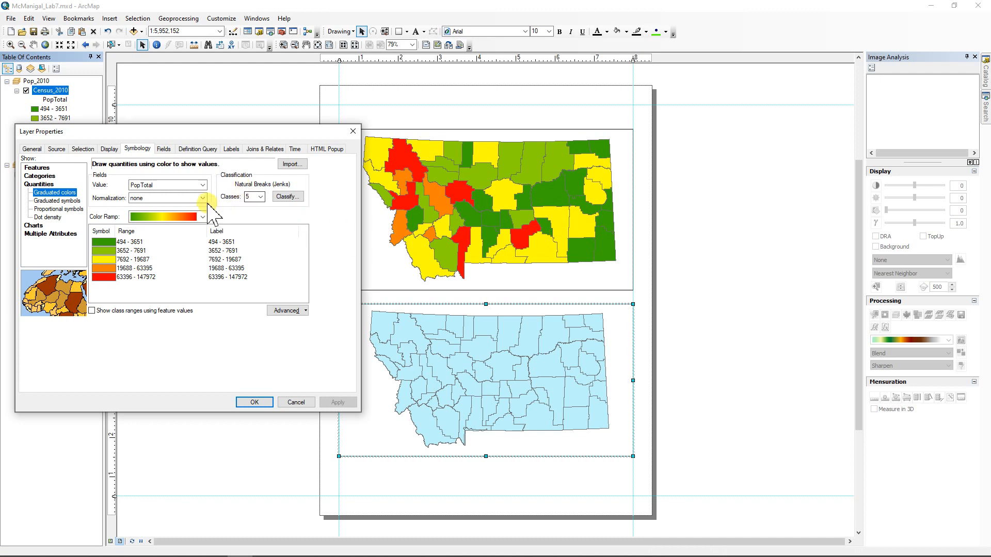
left_click(172, 199)
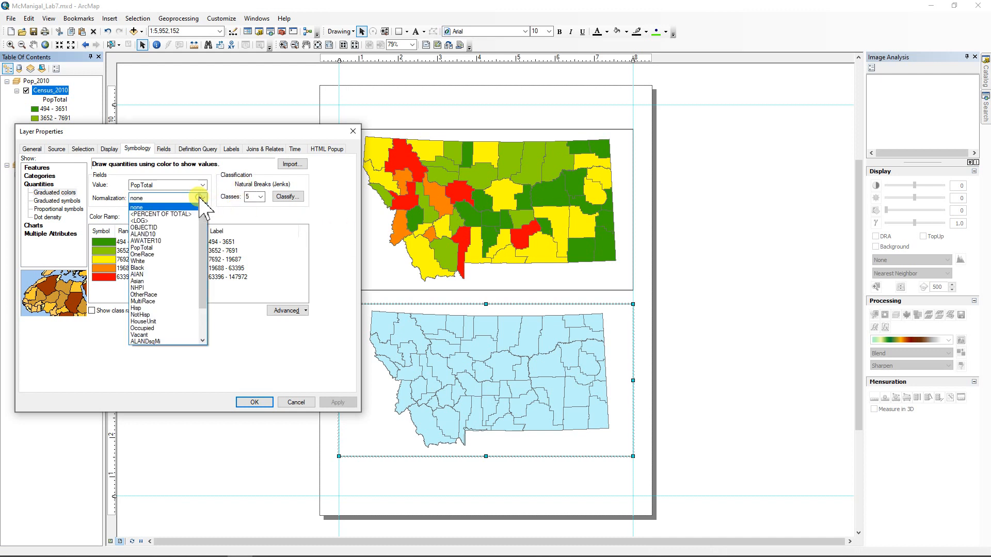
left_click(166, 214)
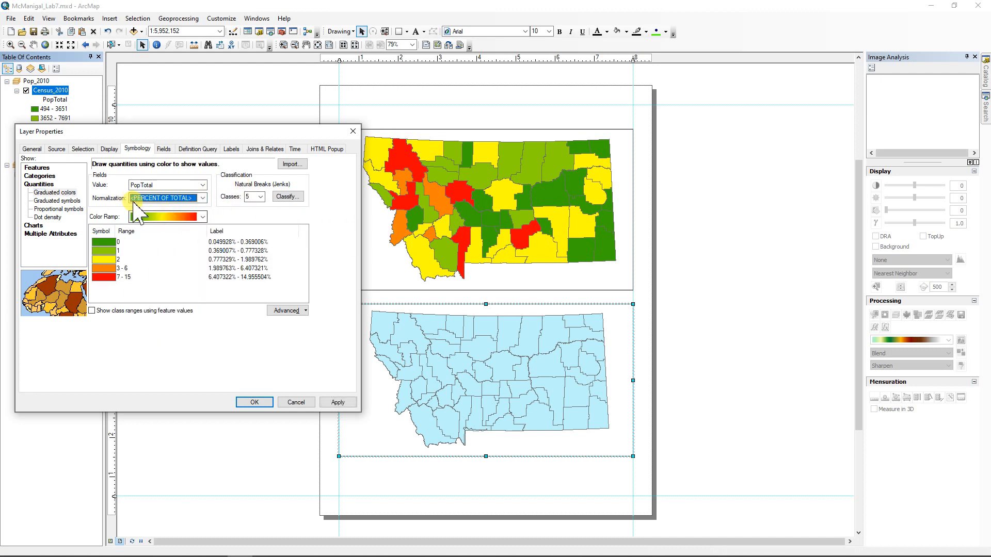
Step: Format the Census_2010 class labels as percentages rounded to 1 decimal place
right_click(252, 243)
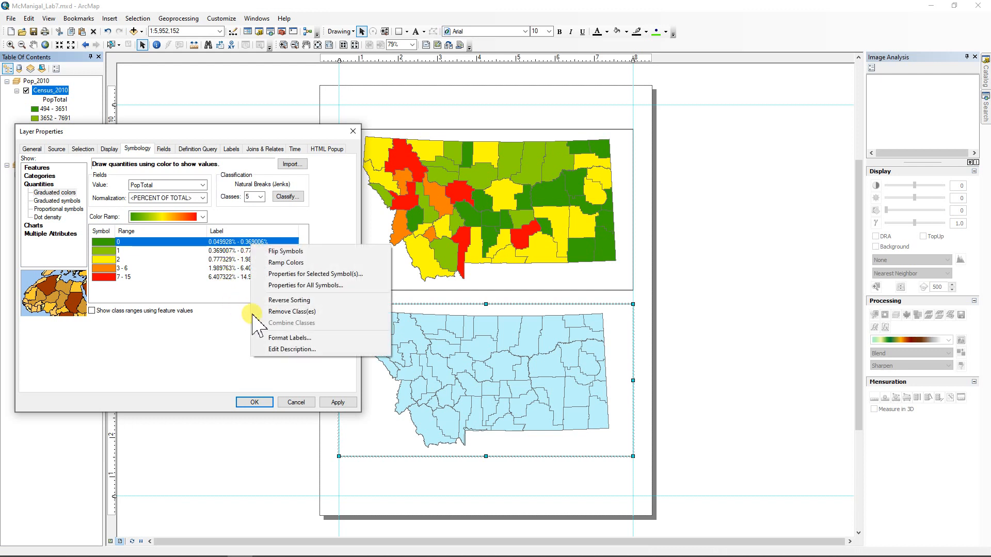
left_click(280, 338)
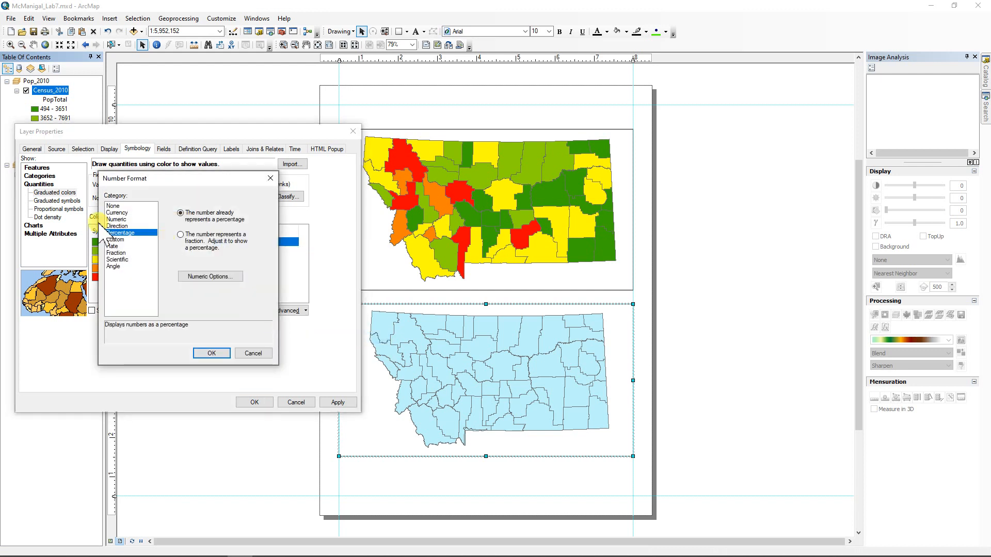
left_click(194, 279)
left_click(195, 280)
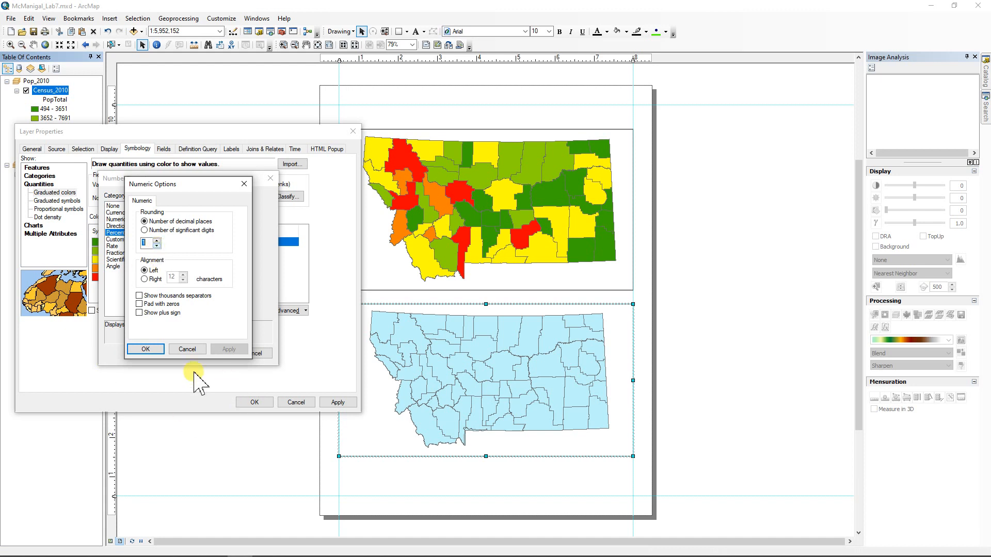
left_click(146, 350)
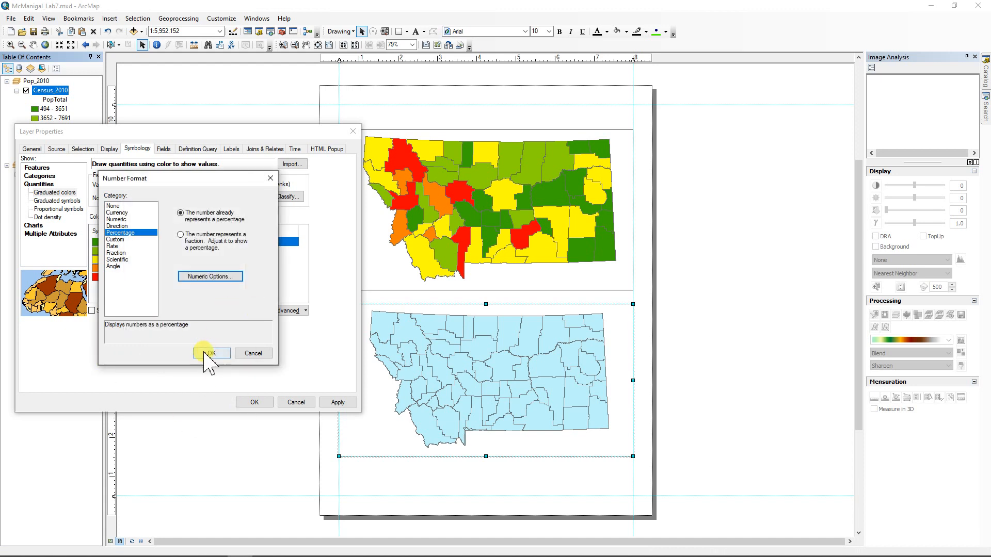
left_click(206, 353)
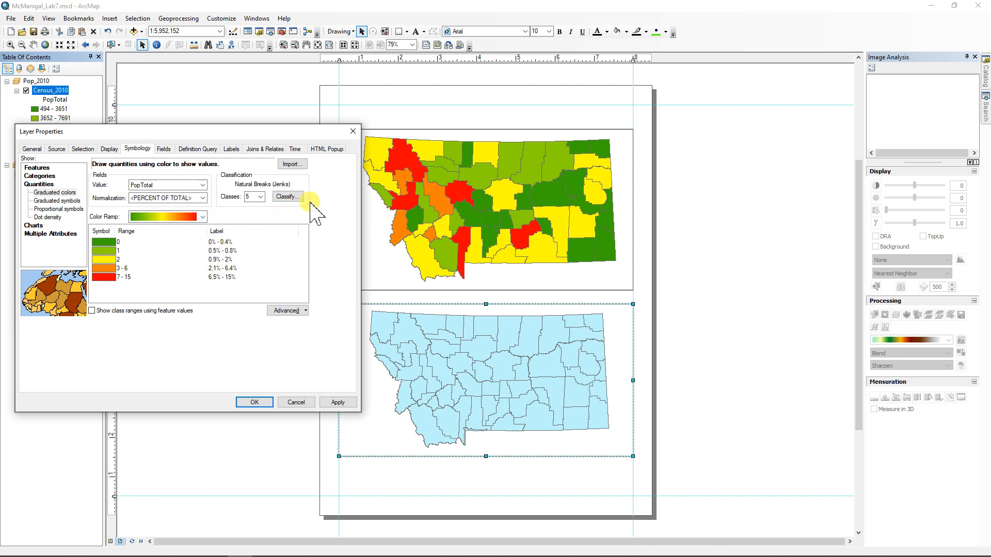
Step: Set the first four Census_2010 class breaks manually to 0.5, 1, 2 and 7 percent, and apply the symbology to the map
left_click(289, 197)
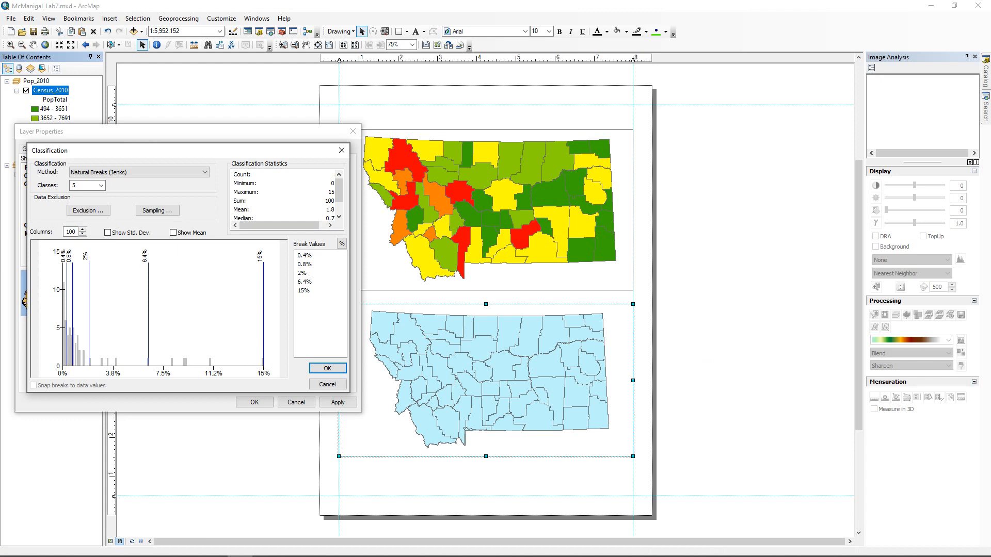
left_click(305, 282)
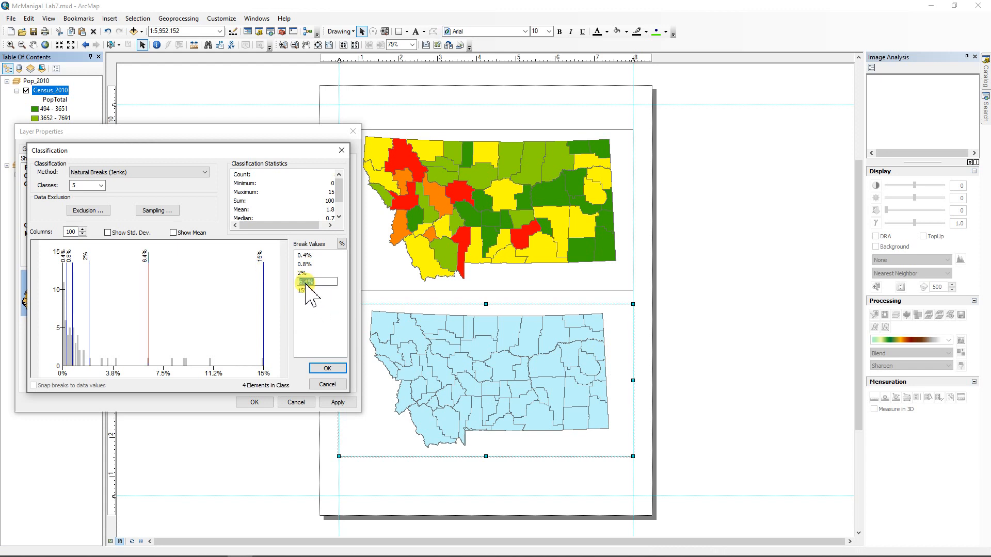
type("7")
key("Up")
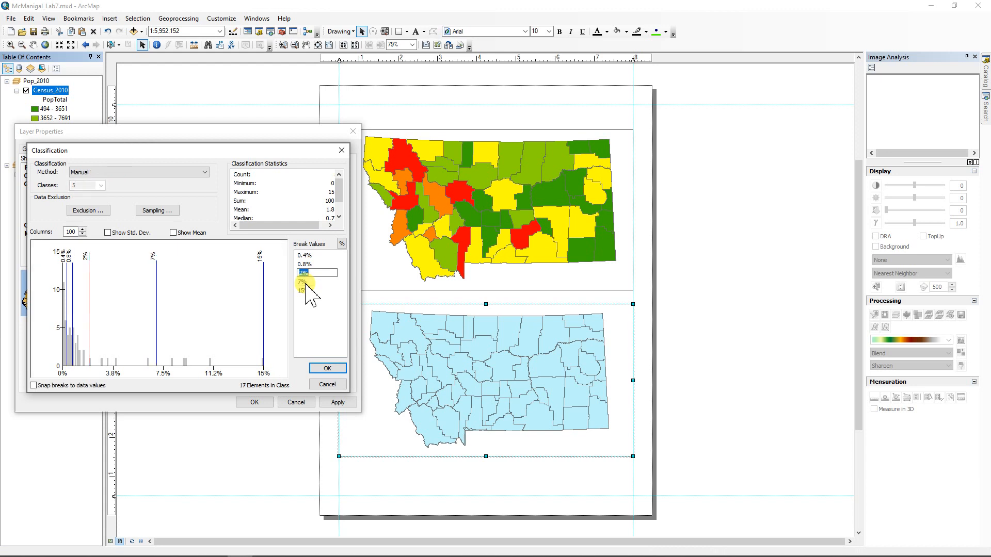
type("2")
key("Up")
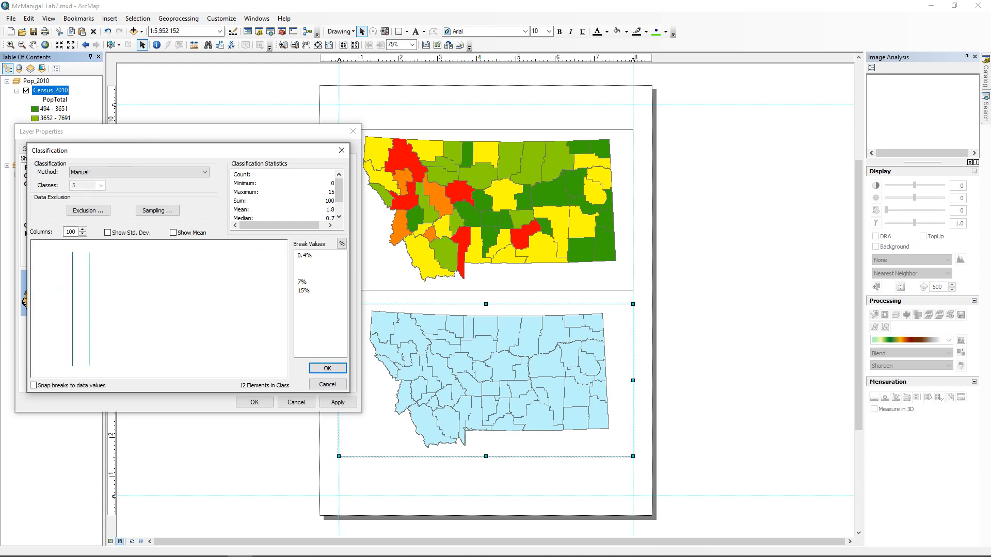
type("1")
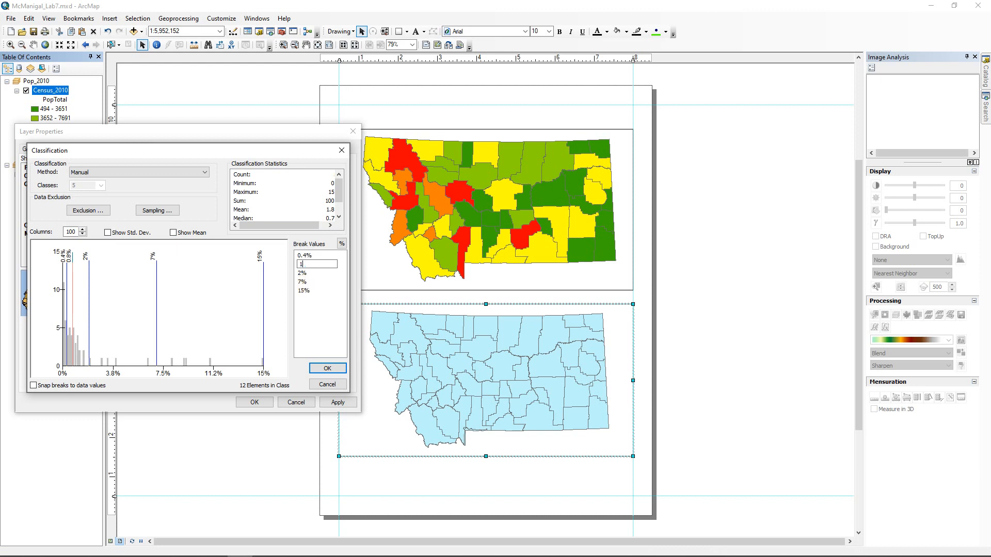
key("Up")
type("0")
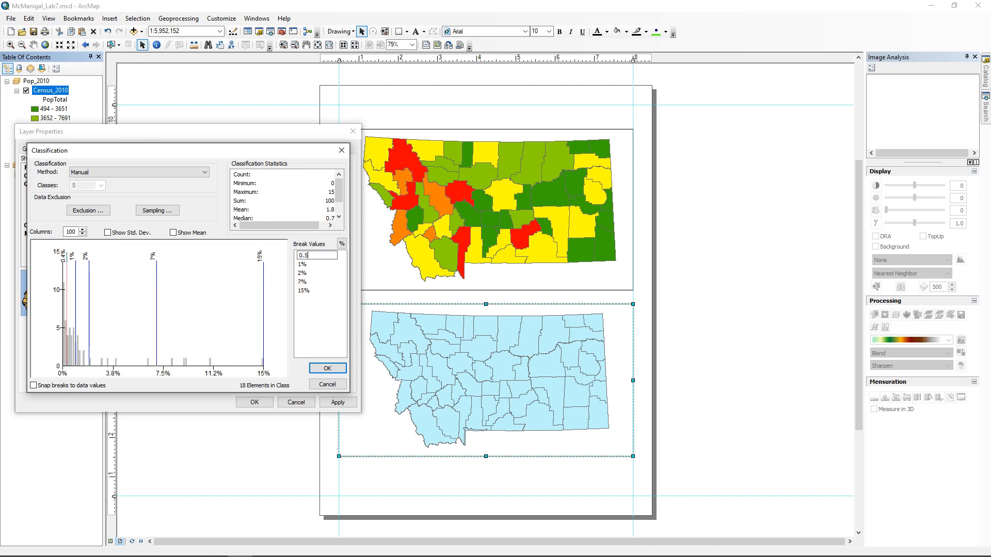
type(".5")
key("Down")
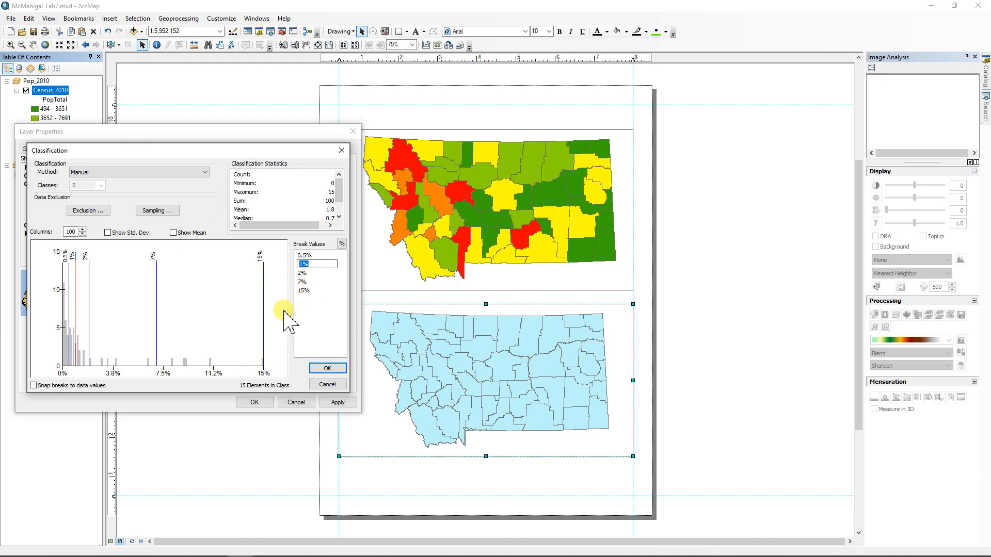
left_click(326, 368)
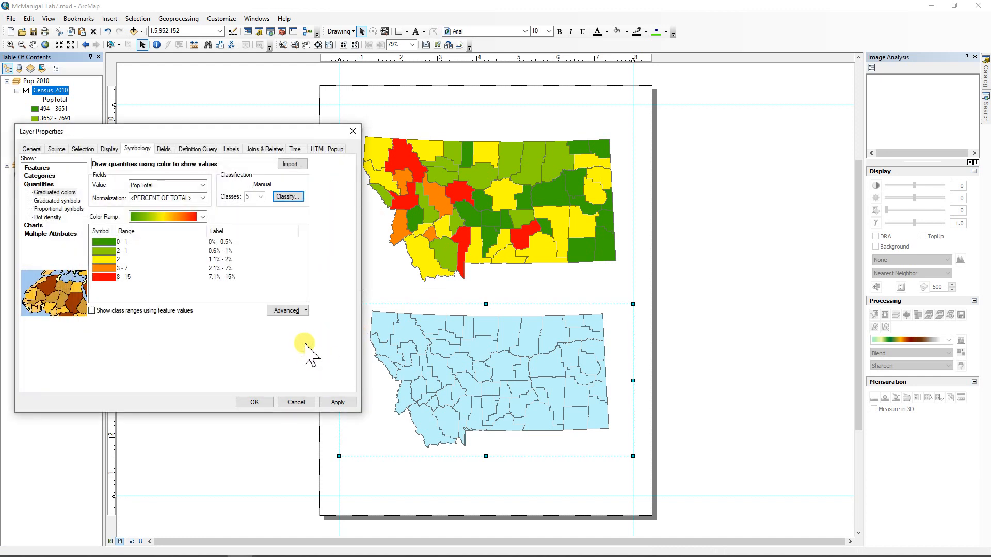
left_click(254, 402)
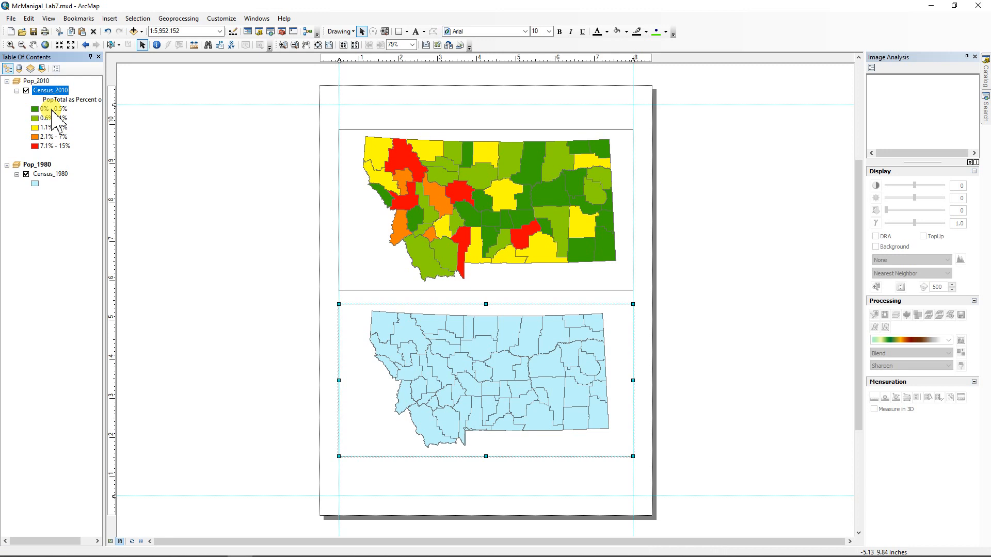
Step: Symbolize the Census_1980 layer with graduated colors using AV0AA1980 as the value field, normalized by percent of total
left_click(49, 175)
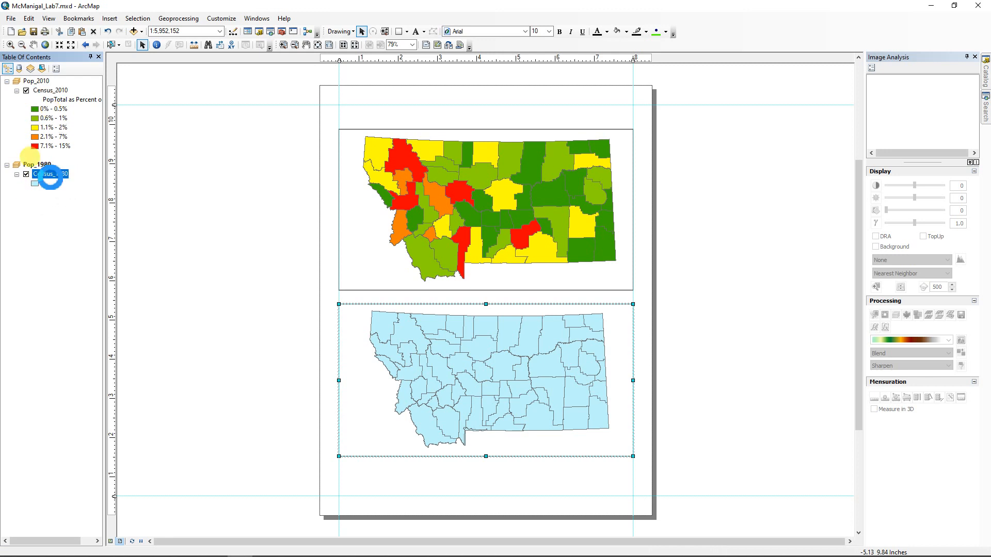
double_click(49, 174)
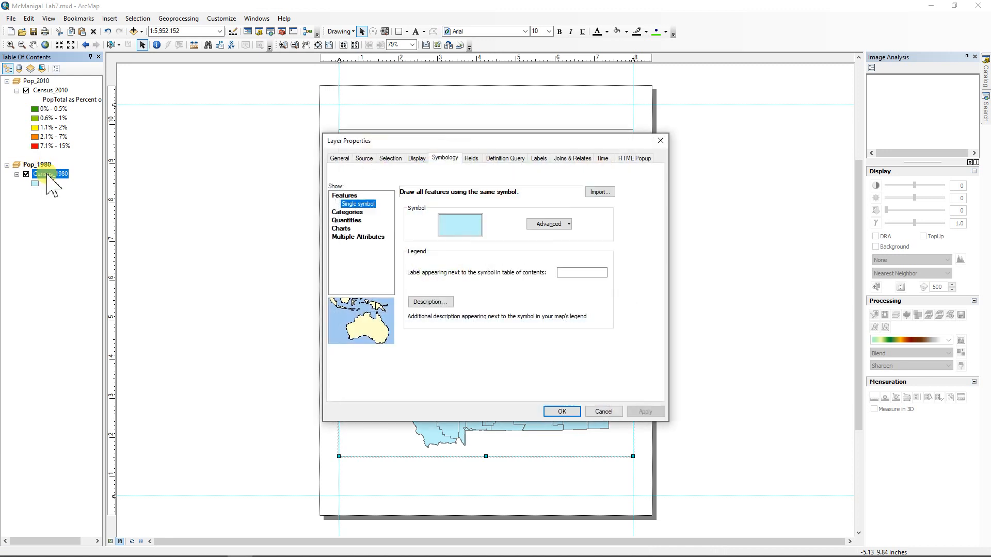
left_click_drag(547, 140, 220, 117)
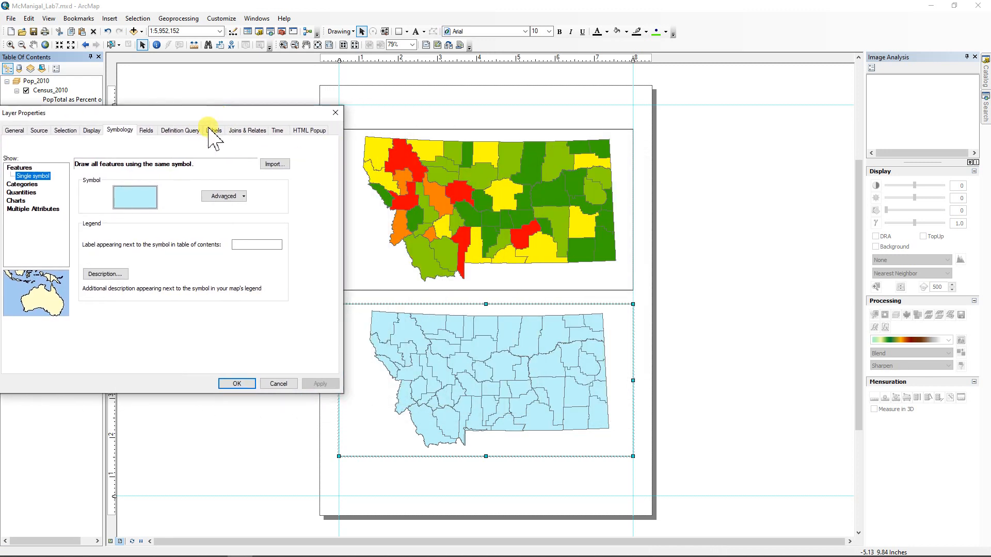
left_click(23, 184)
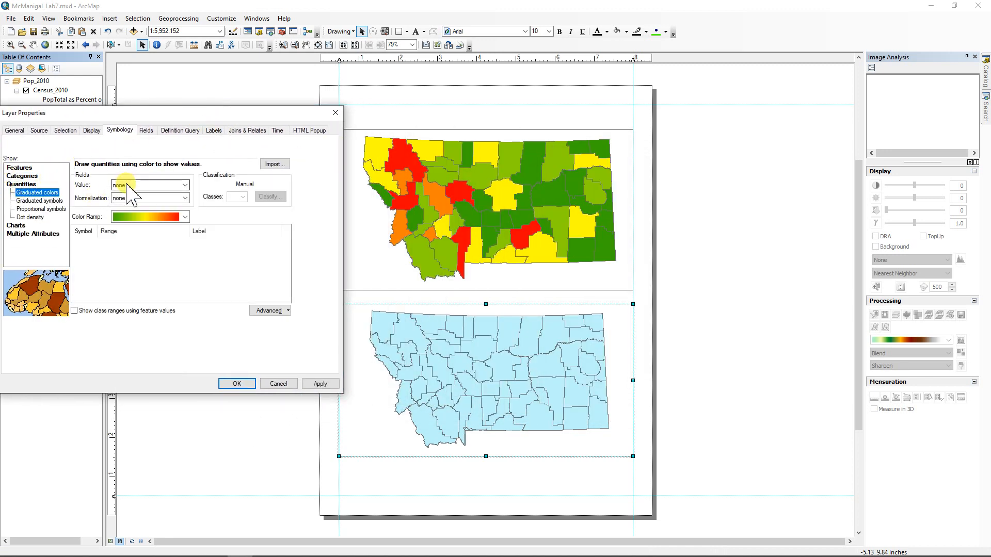
left_click(145, 185)
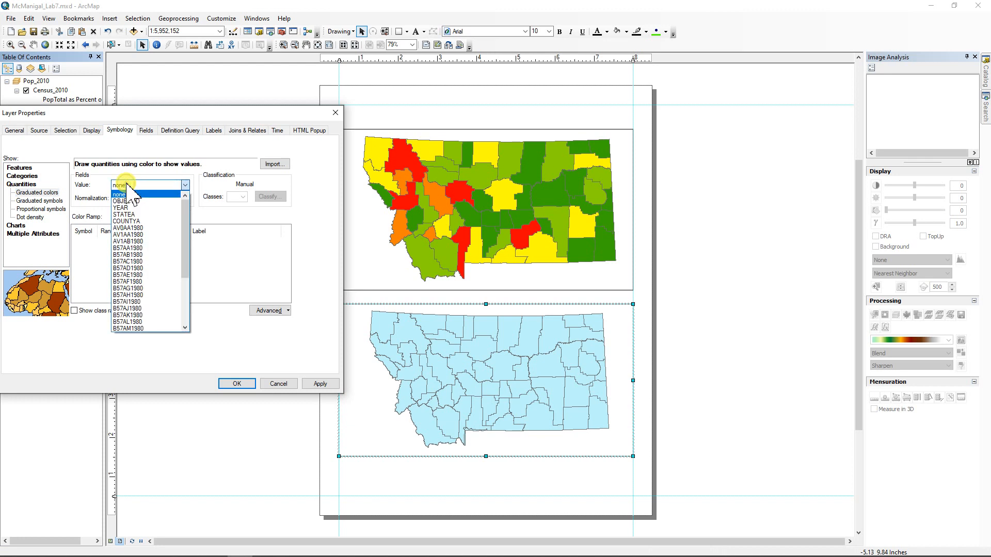
left_click(132, 228)
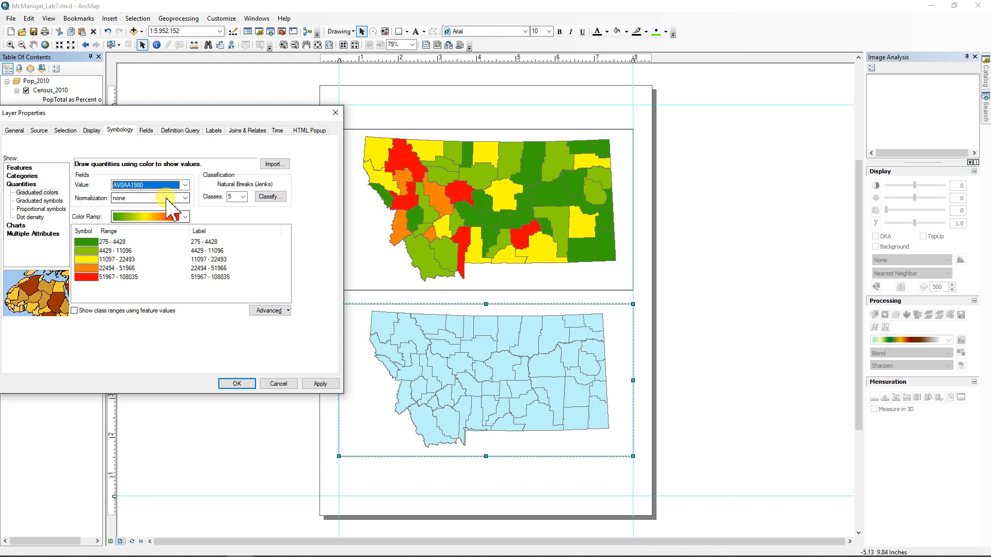
left_click(163, 199)
left_click(155, 211)
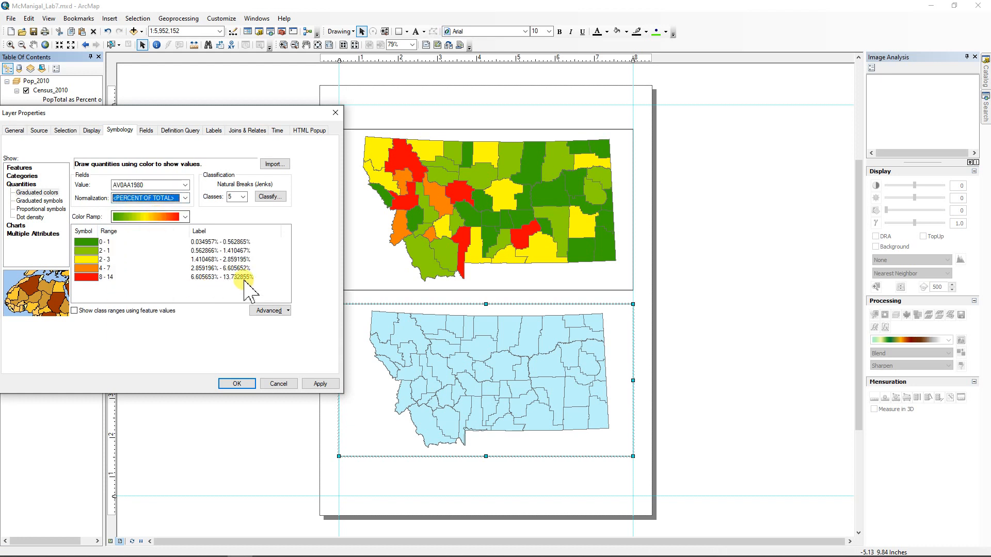
Step: Format the Census_1980 class labels as percentages rounded to 1 decimal place
left_click(243, 260)
right_click(236, 261)
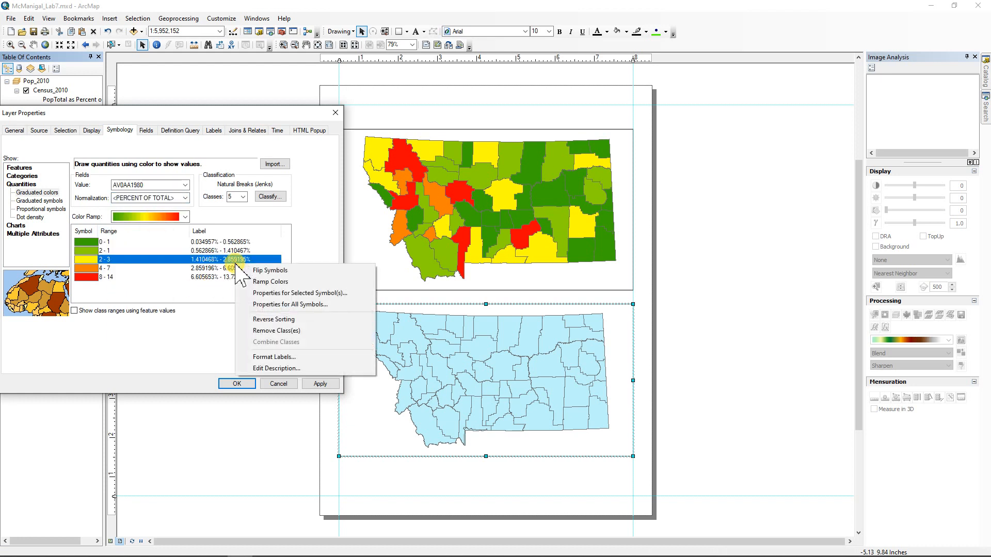
left_click(273, 357)
left_click(182, 253)
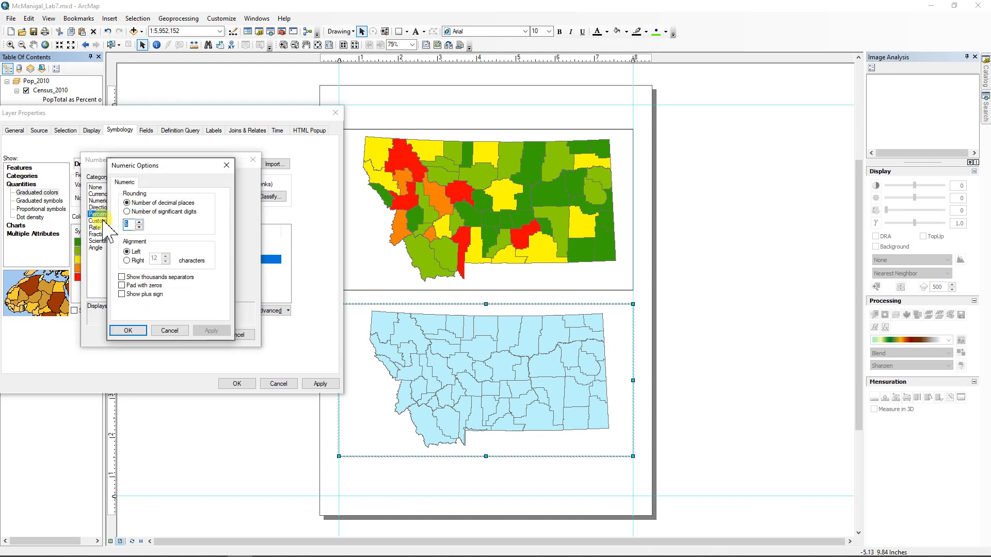
type("1")
key("Return")
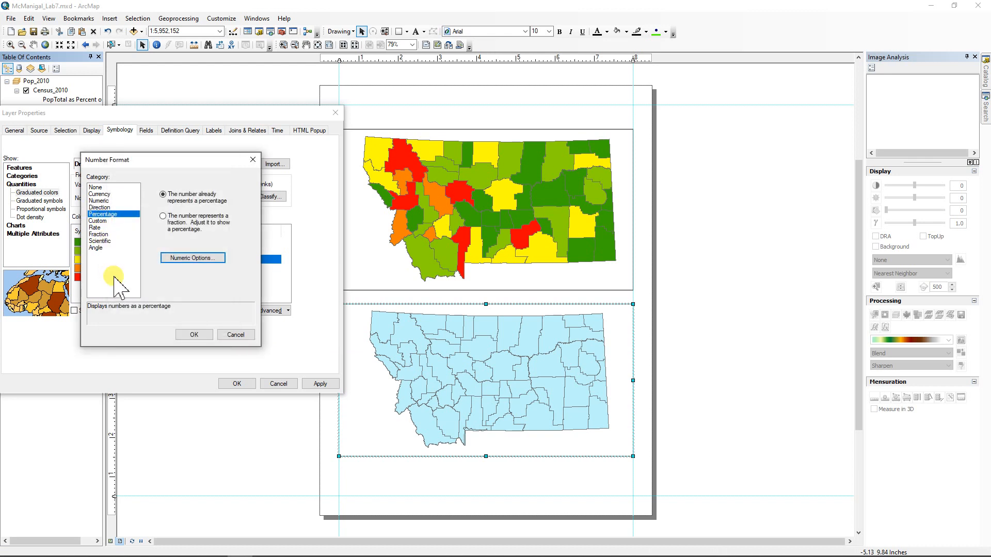
left_click(194, 334)
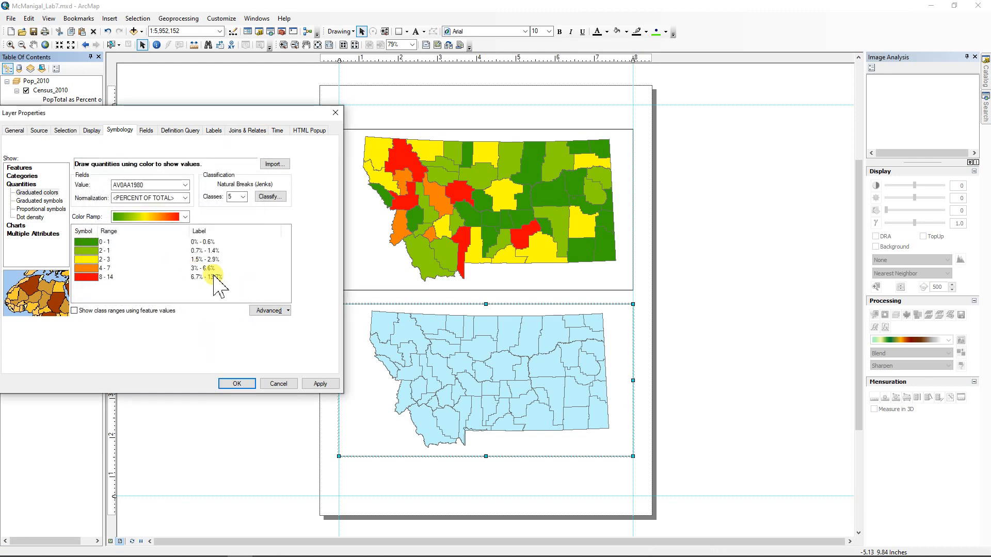
Step: Set the Census_1980 class breaks manually to 0.5, 1, 2, 7 and 15 percent, and apply the symbology to the map
left_click(269, 197)
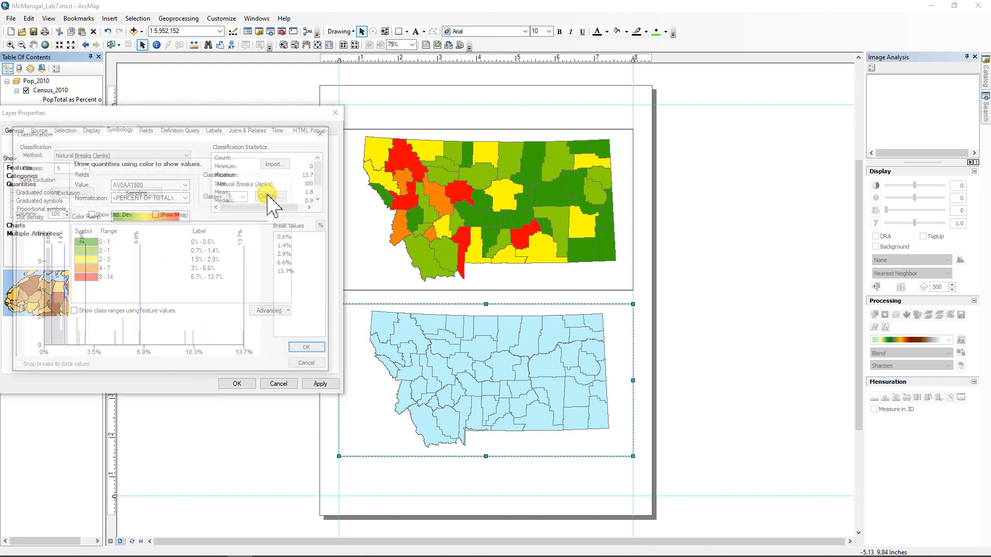
left_click(287, 273)
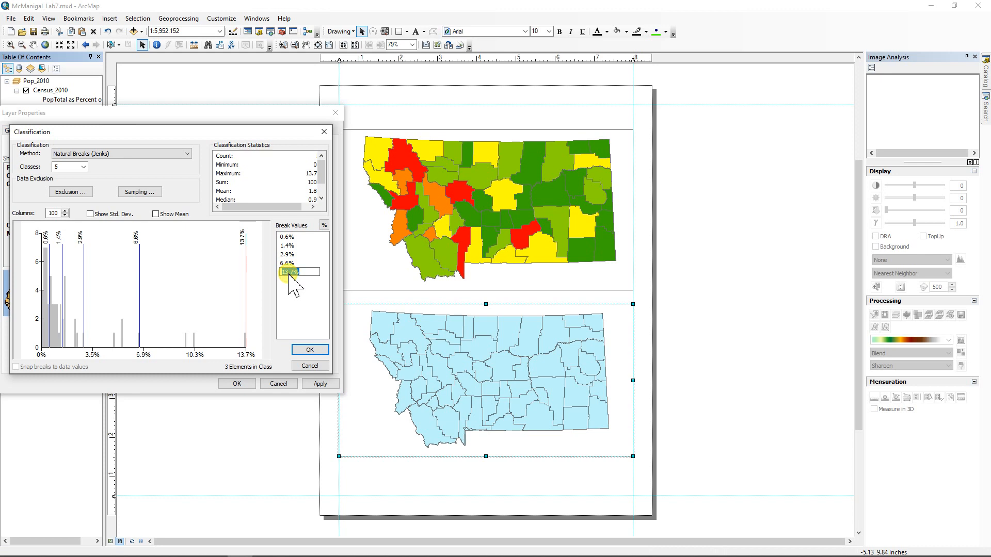
type("15")
key("Return")
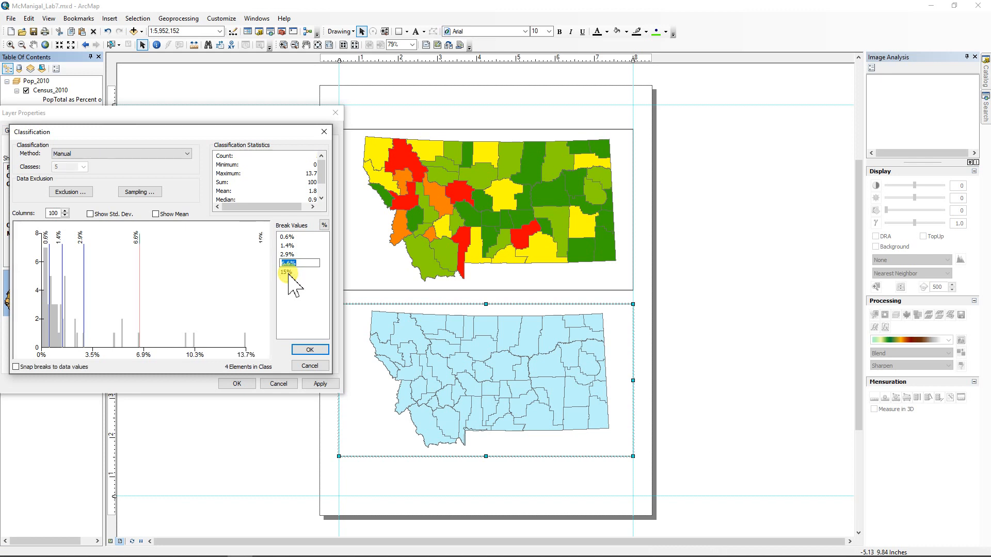
type("7")
key("Return")
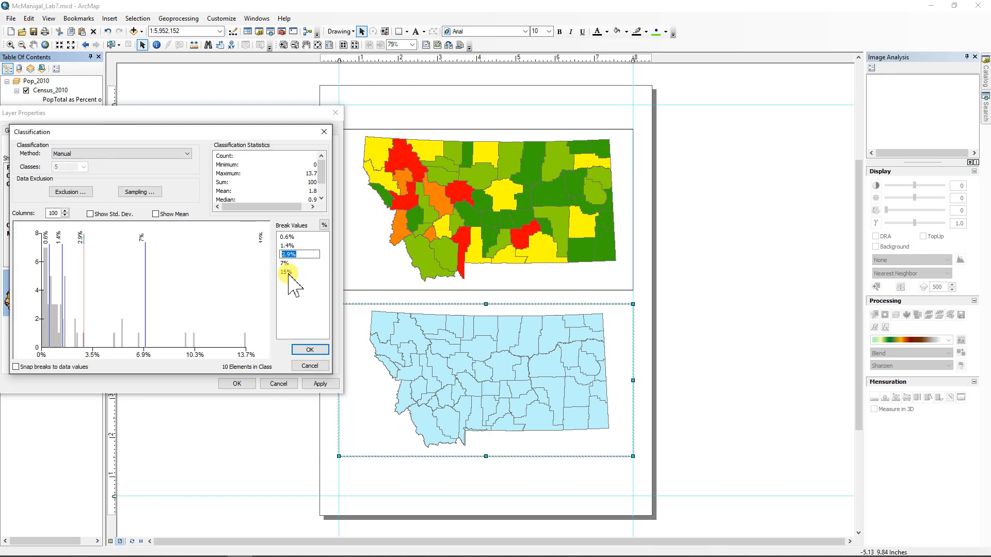
type("2")
key("Return")
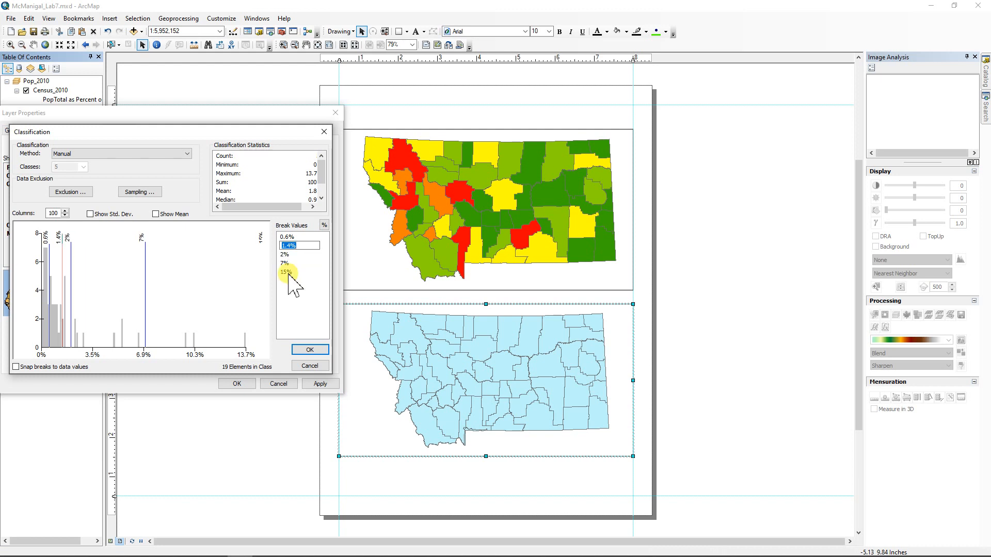
type("1")
key("Return")
type("0")
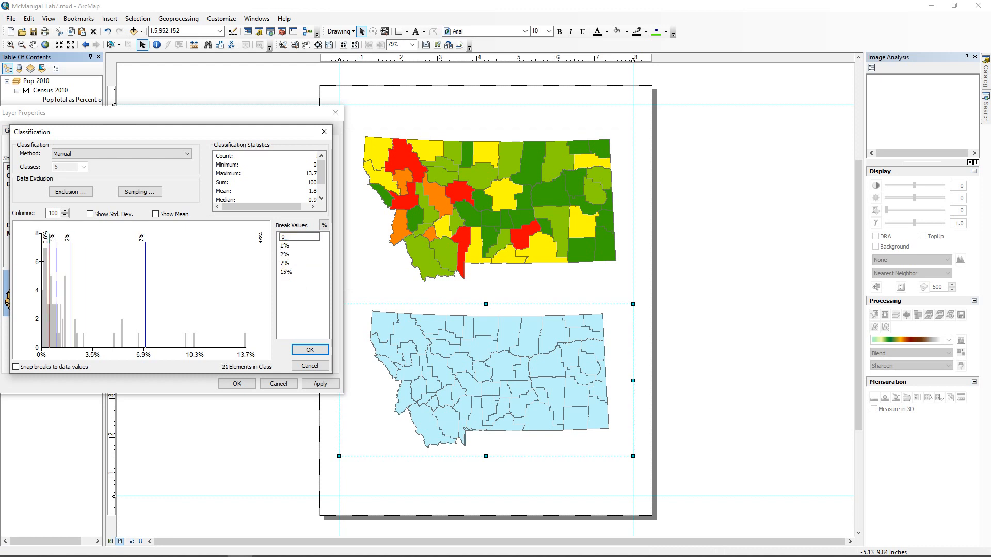
type(".5")
key("Return")
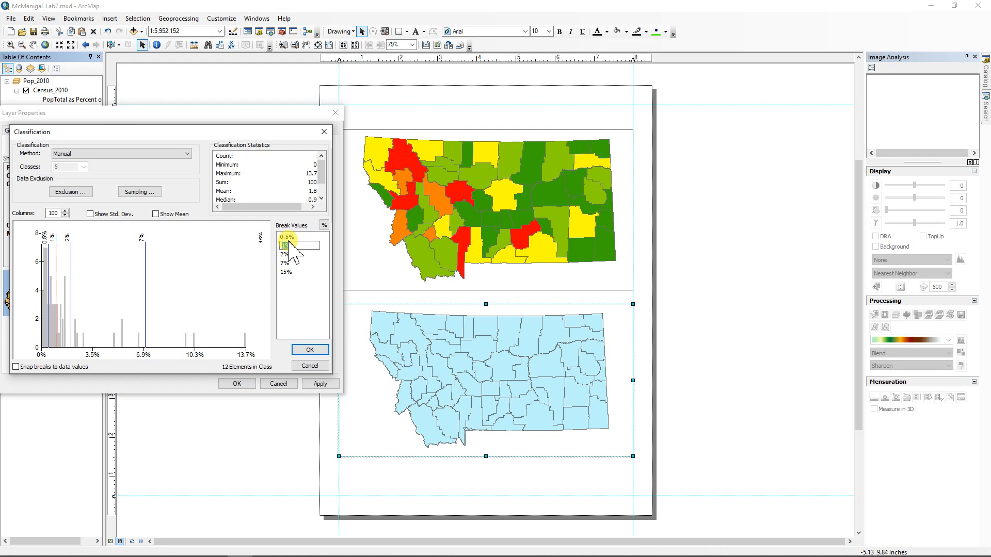
left_click(313, 350)
left_click(312, 349)
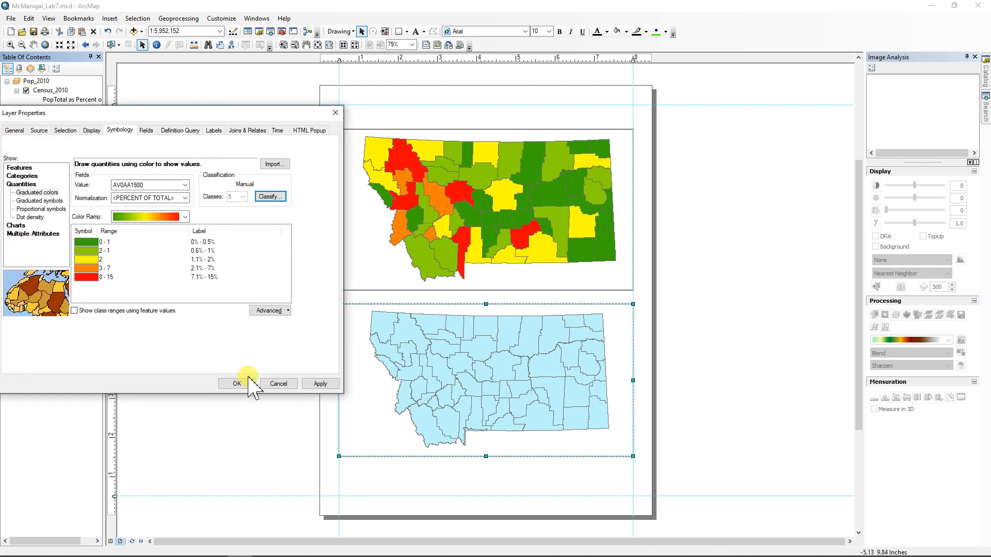
left_click(236, 384)
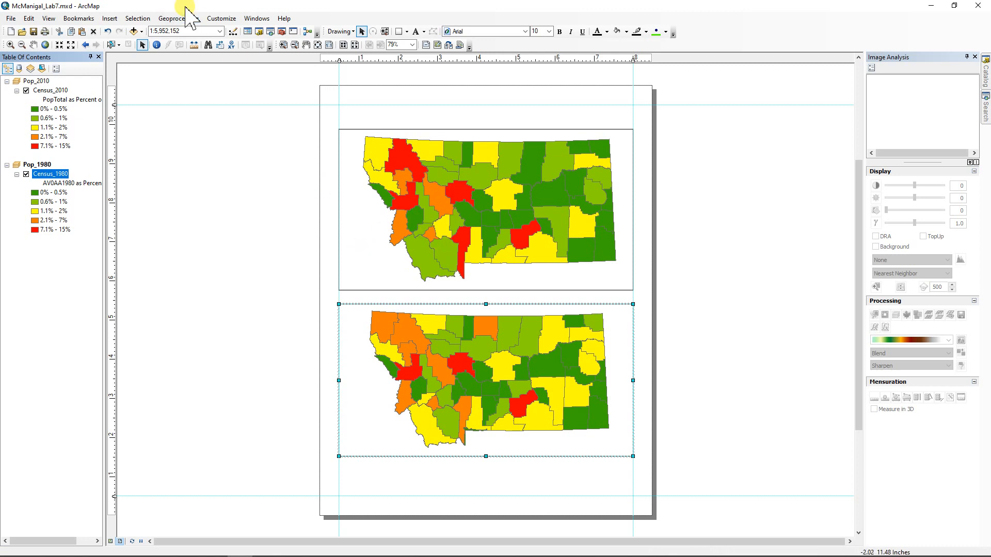
Step: Insert the text label "2010" and place it in the Pop_2010 data frame, in the blank area southwest of the map
left_click(110, 19)
left_click(122, 54)
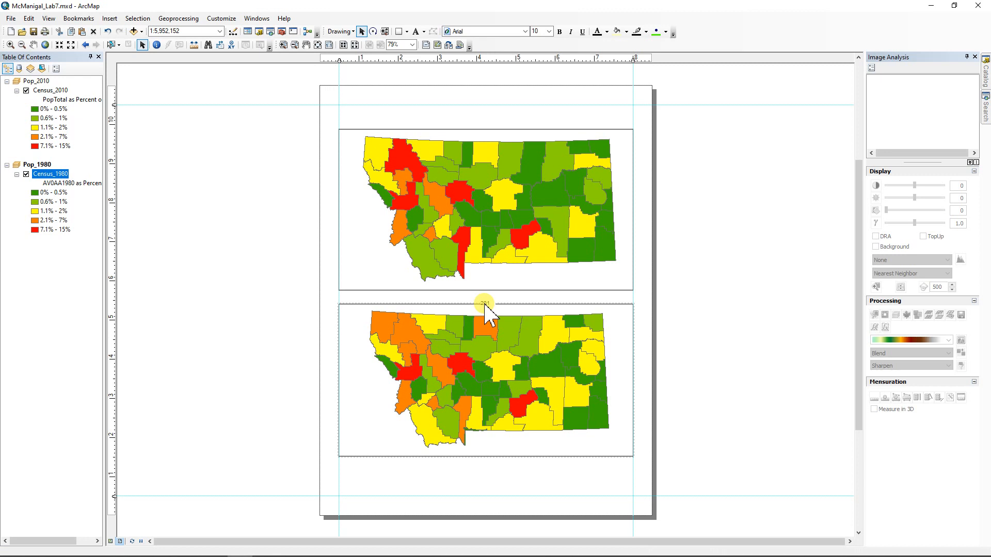
key("Return")
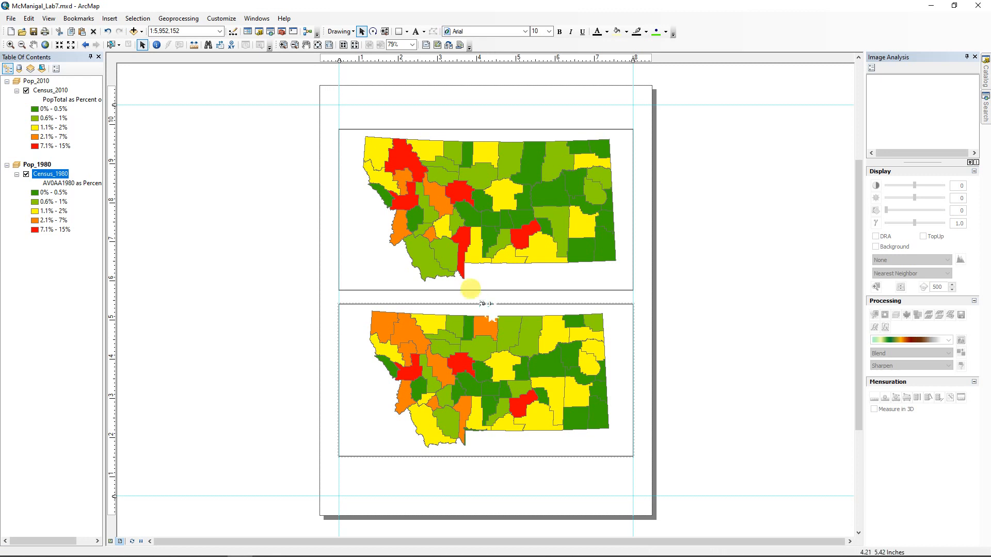
left_click_drag(470, 289, 345, 202)
Step: Try to change the 2010 label's font to Times LT Std at size 14
right_click(359, 217)
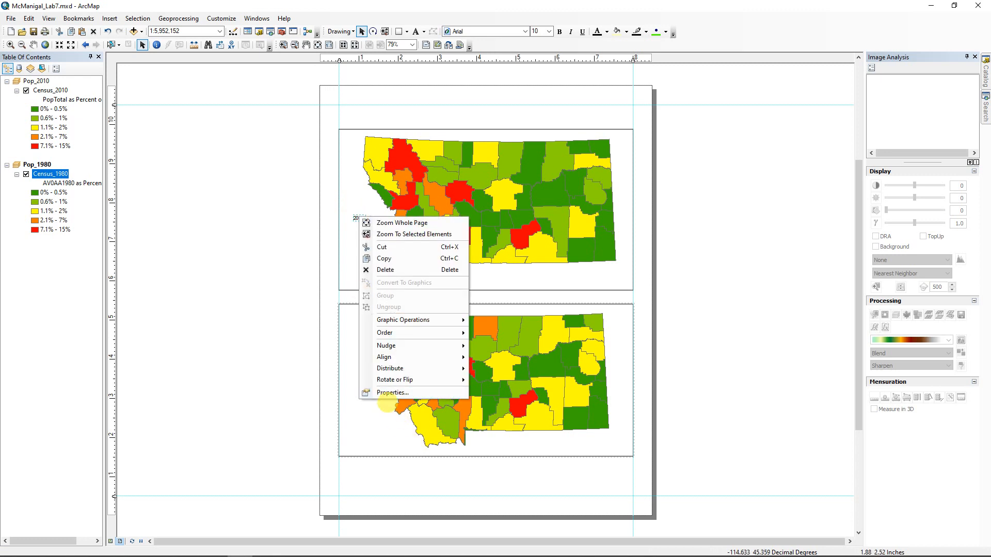
left_click(388, 394)
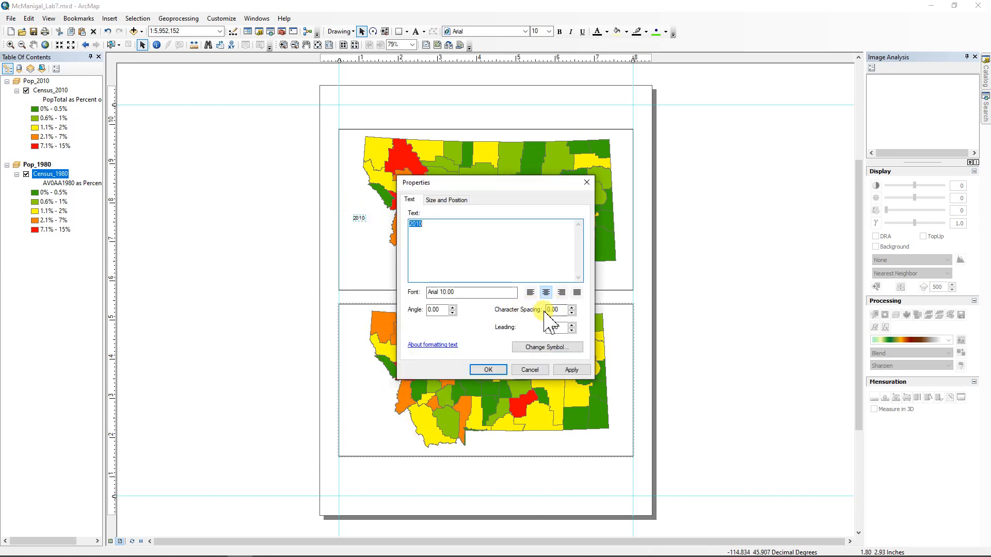
left_click(543, 347)
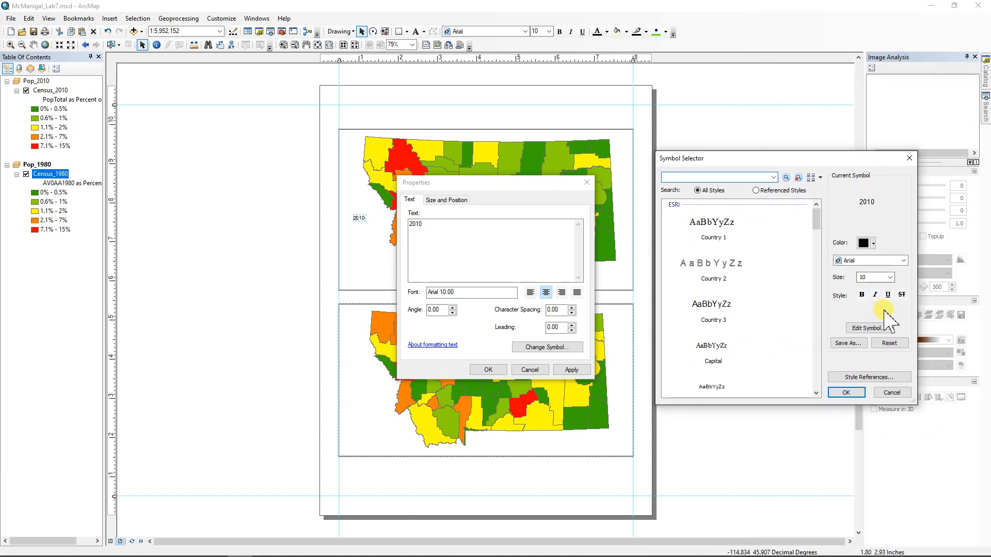
left_click(904, 260)
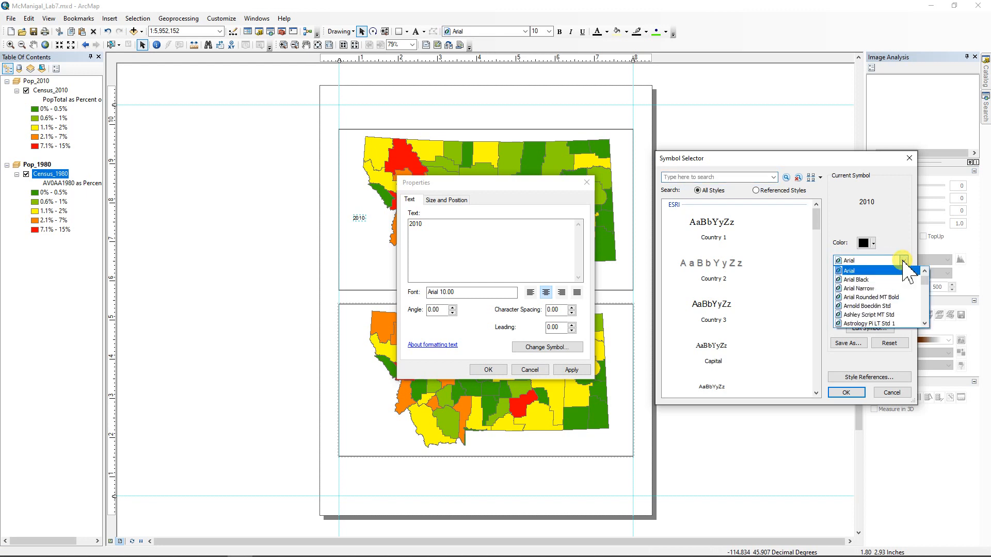
left_click(870, 269)
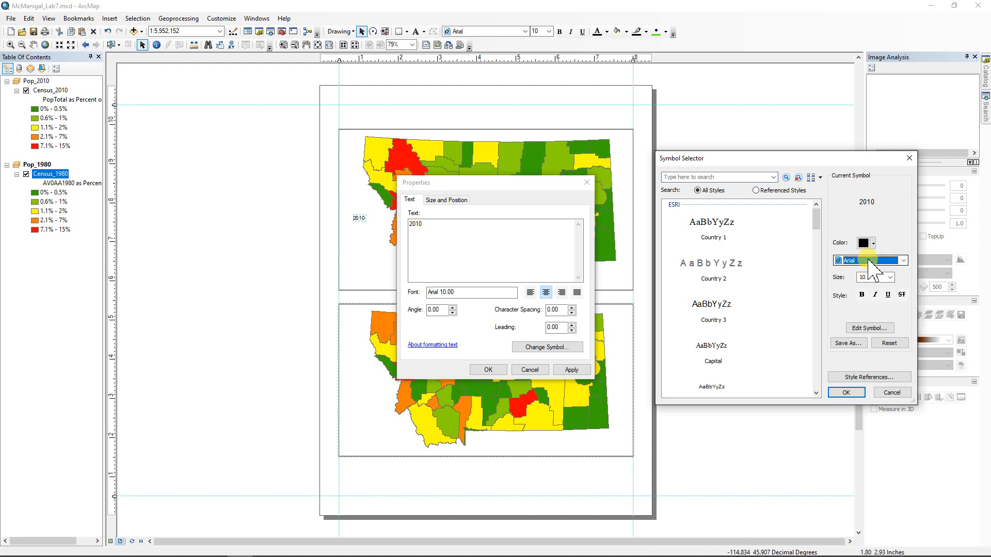
type("ti")
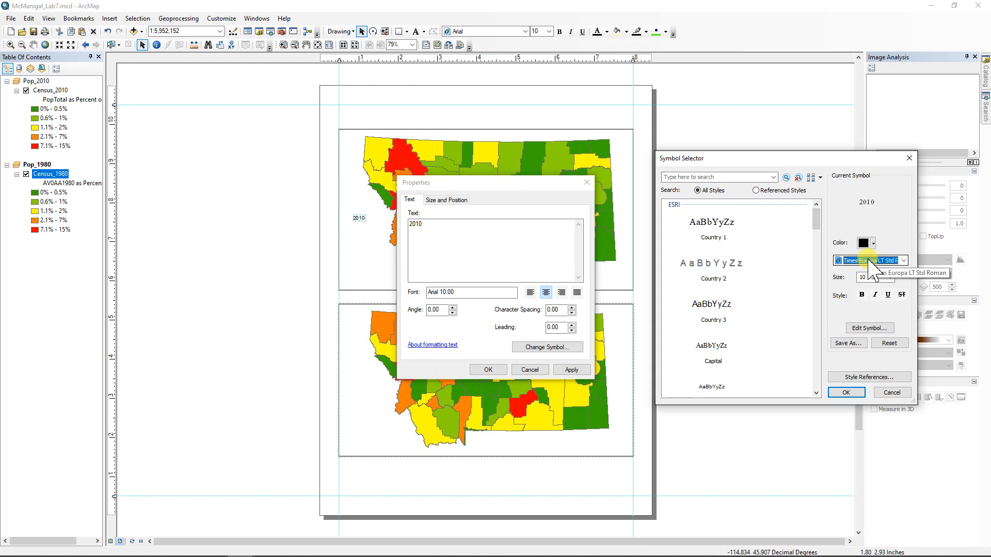
left_click(904, 260)
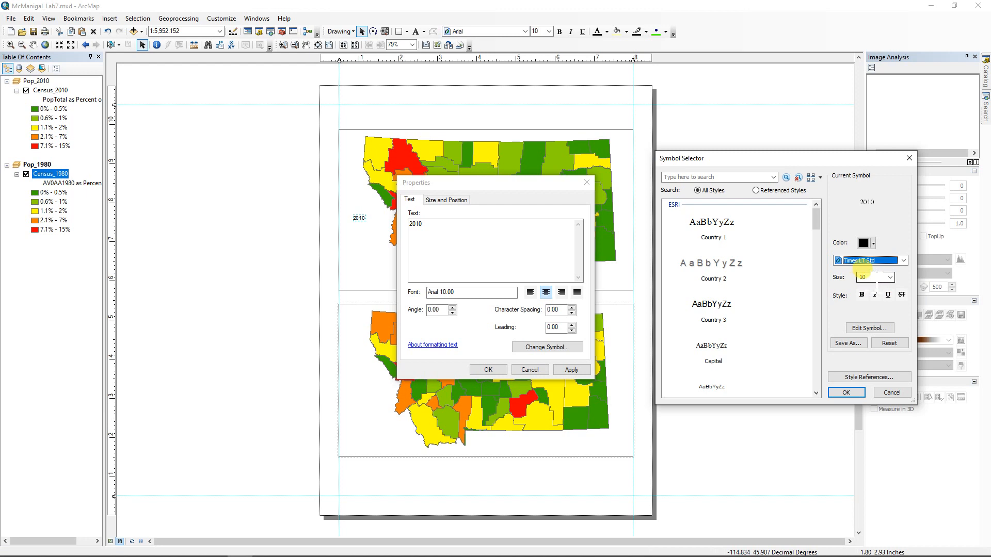
left_click_drag(867, 278, 852, 277)
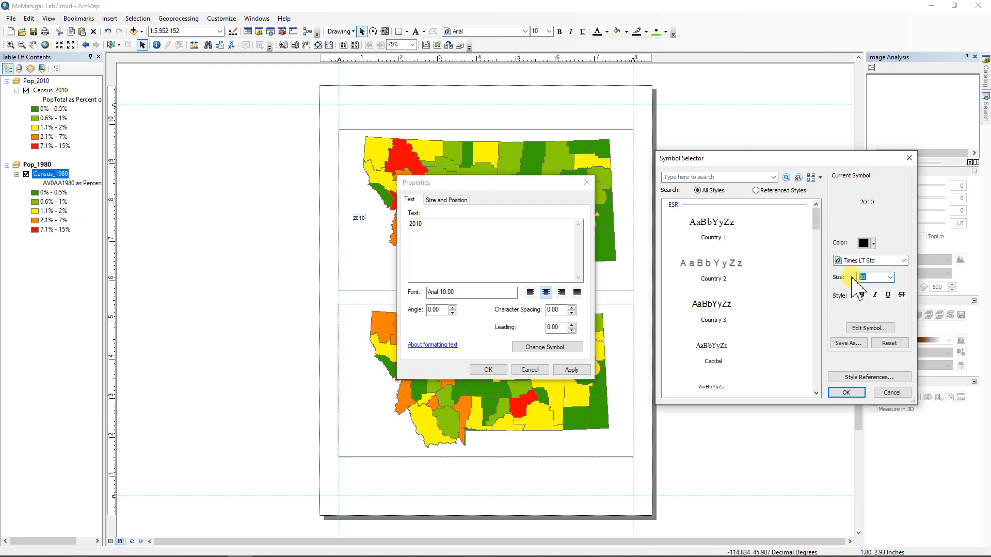
type("14")
key("Return")
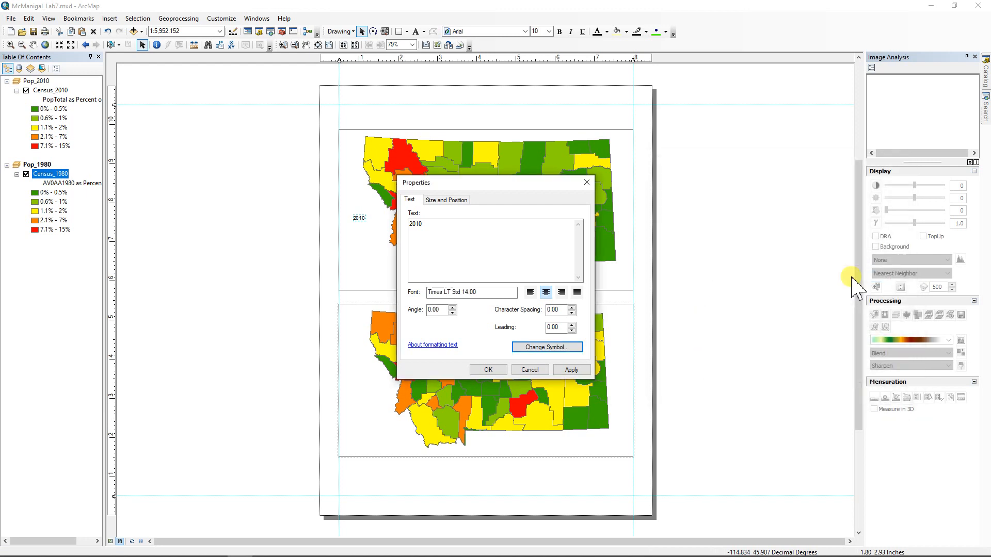
left_click(547, 347)
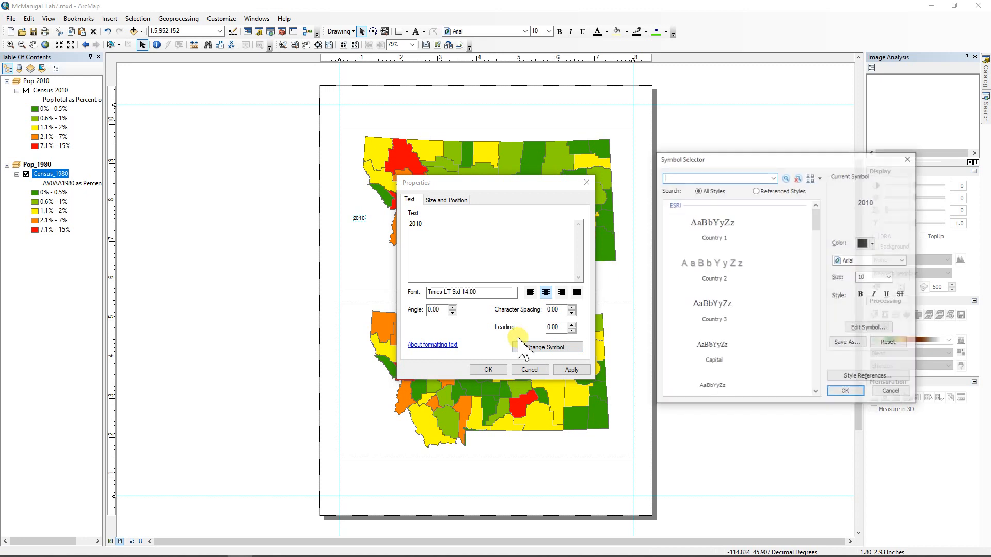
left_click(844, 391)
left_click(489, 369)
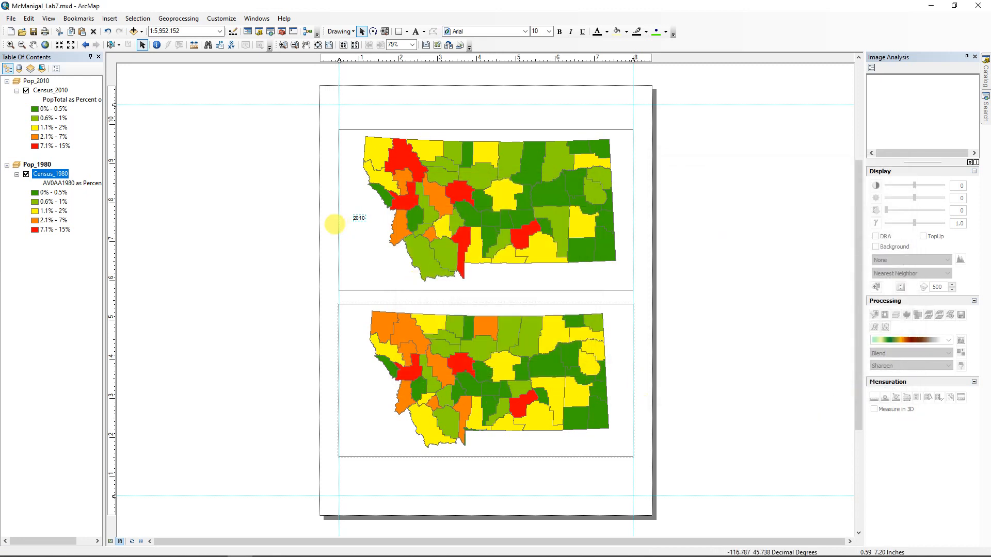
left_click(353, 214)
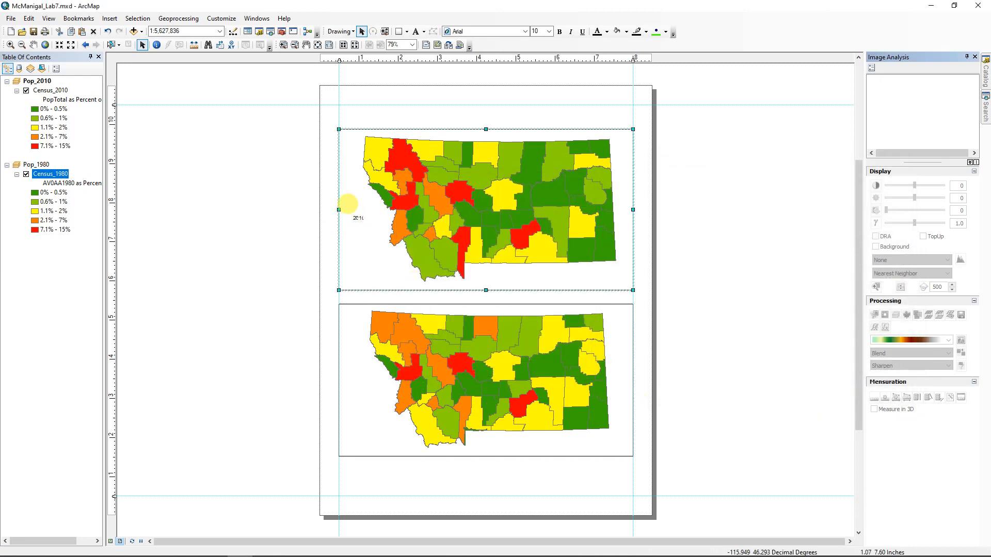
Step: Format the 2010 label in bold Times LT Std at size 14 and apply the change
right_click(359, 216)
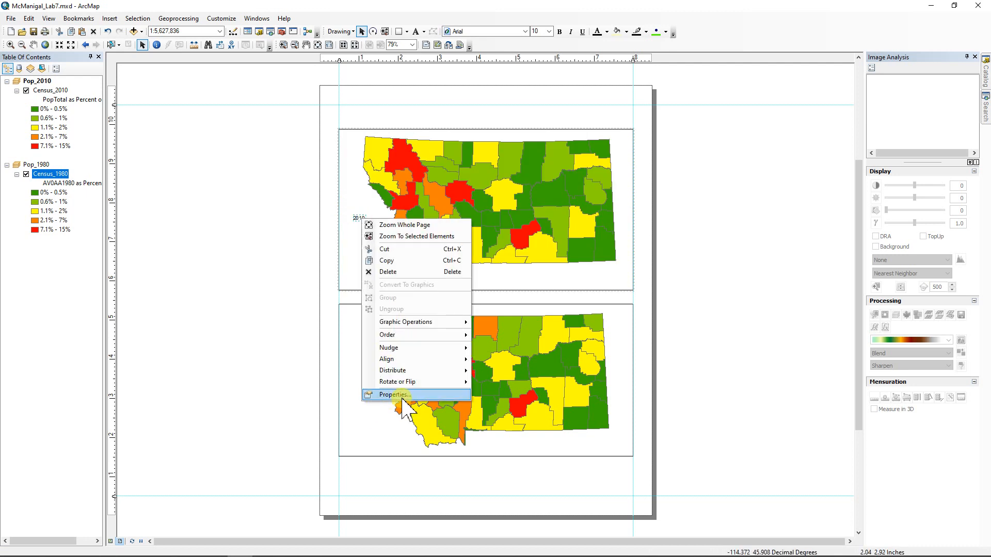
left_click(385, 394)
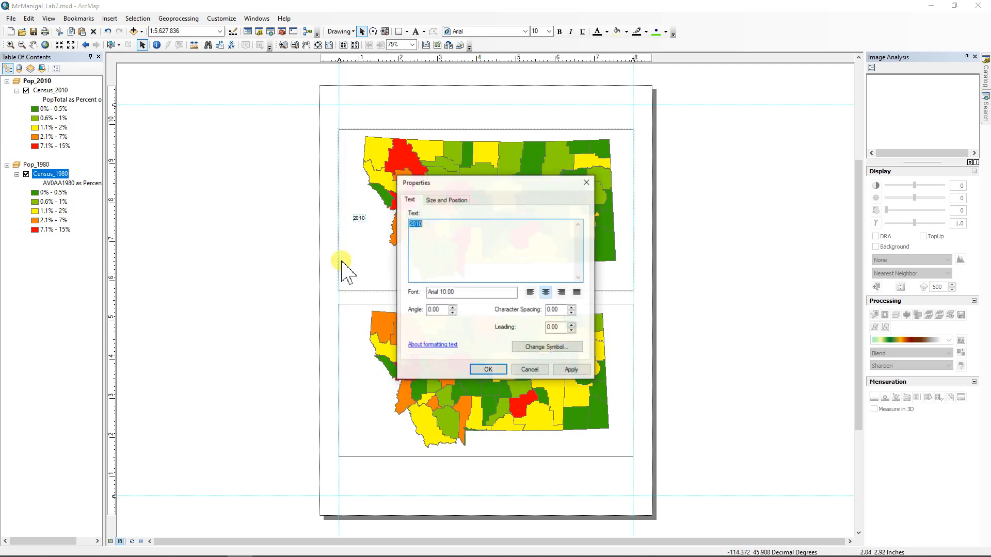
left_click(548, 348)
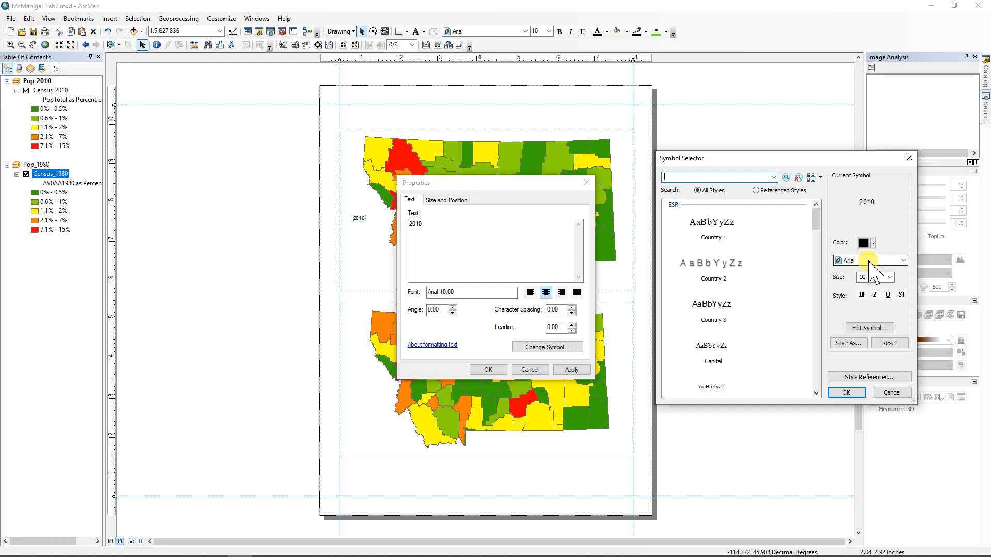
left_click(870, 260)
left_click(873, 261)
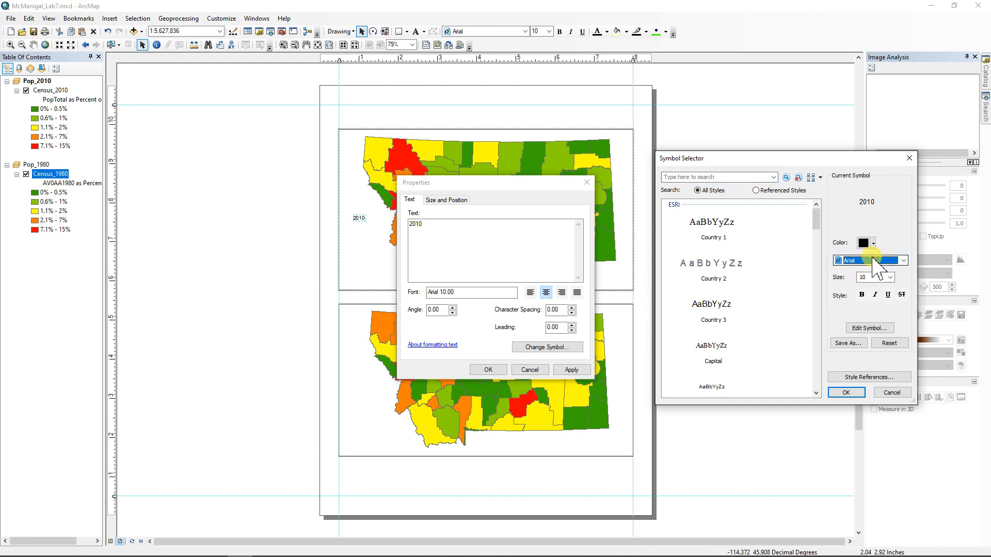
type("times")
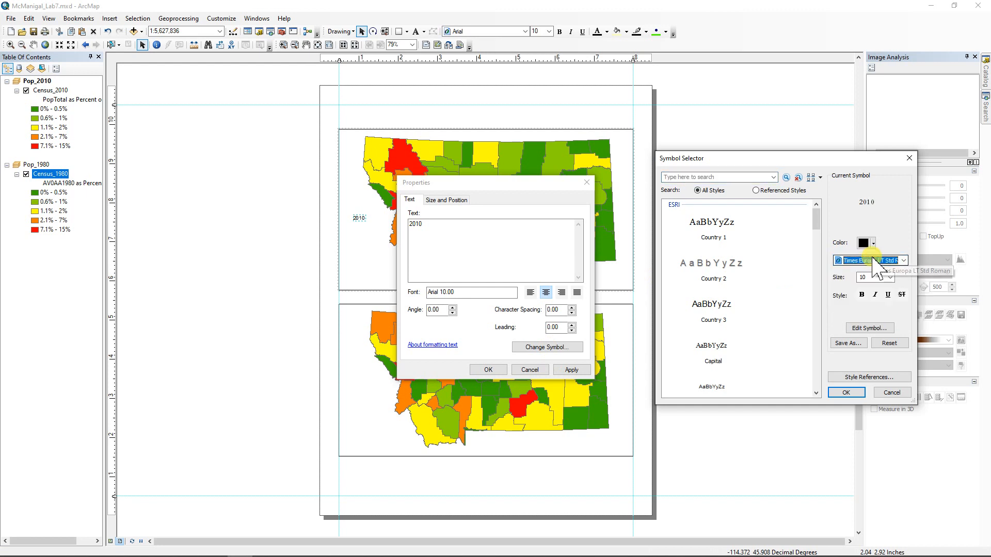
left_click(904, 260)
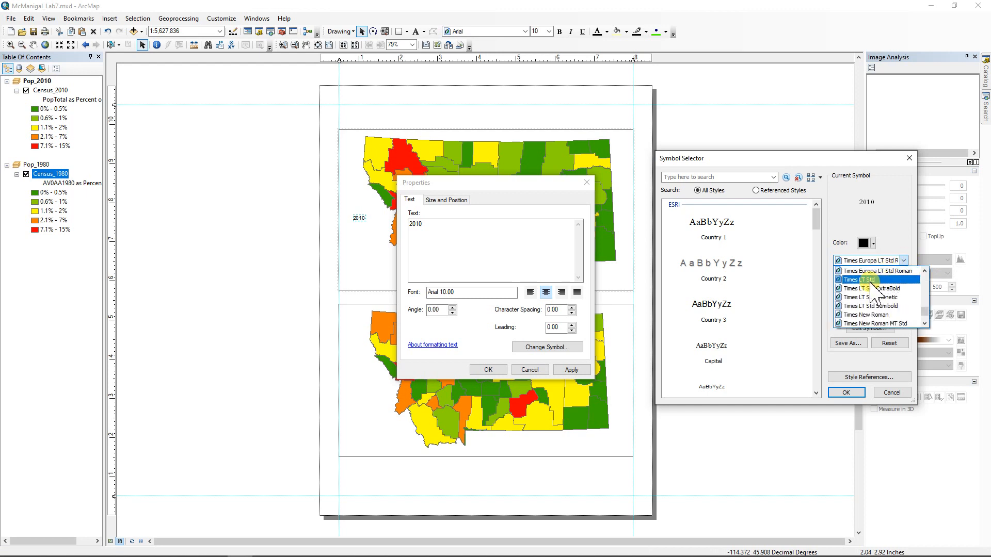
left_click(873, 289)
left_click(887, 279)
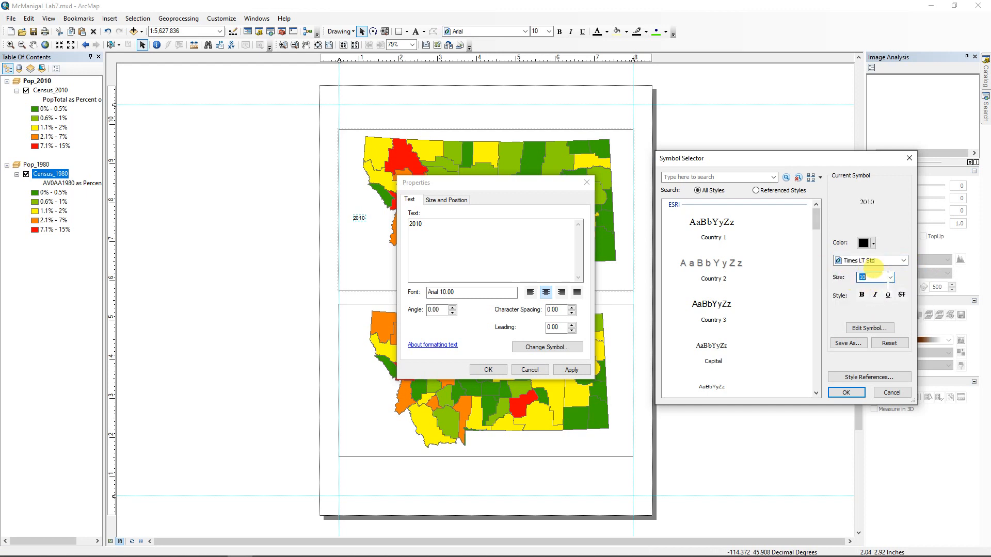
left_click(890, 278)
left_click(877, 304)
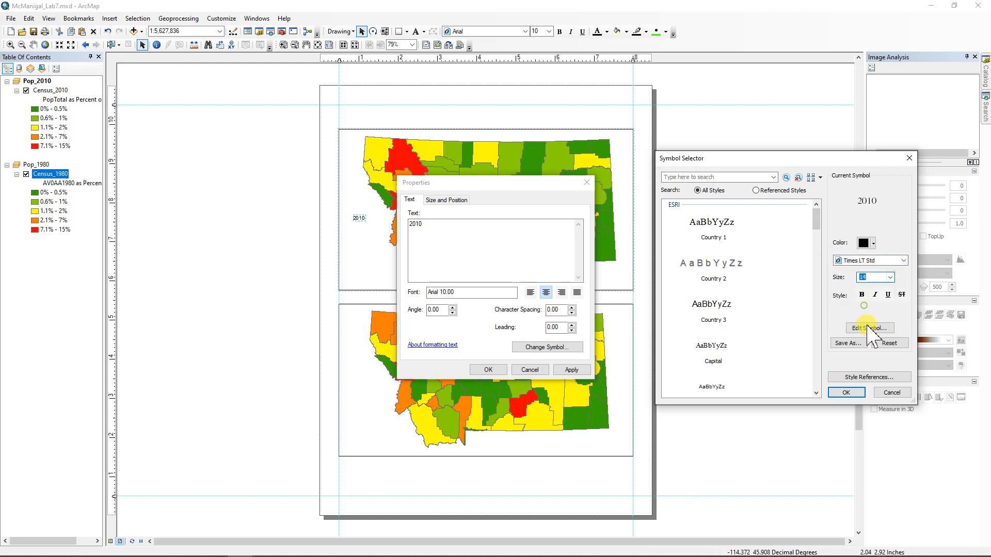
left_click(862, 295)
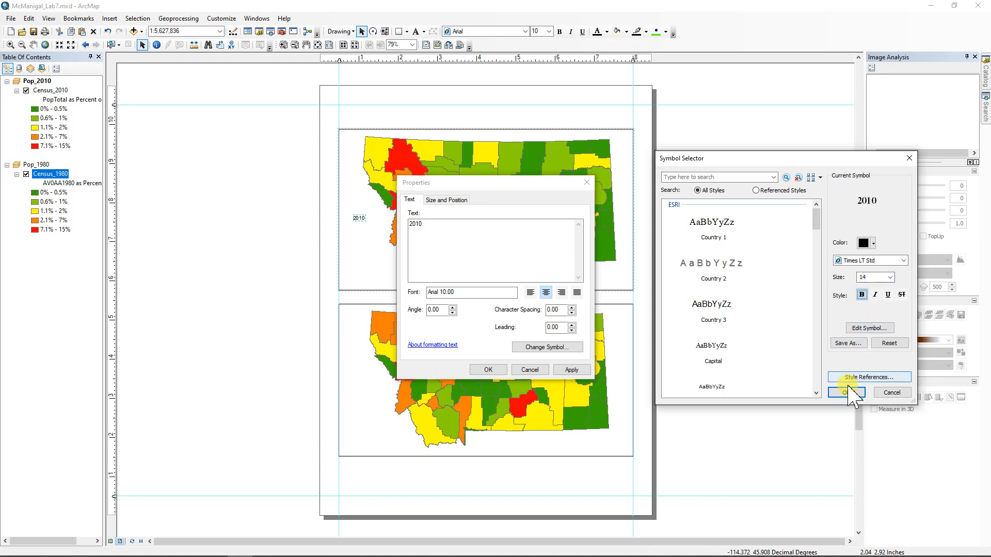
left_click(849, 393)
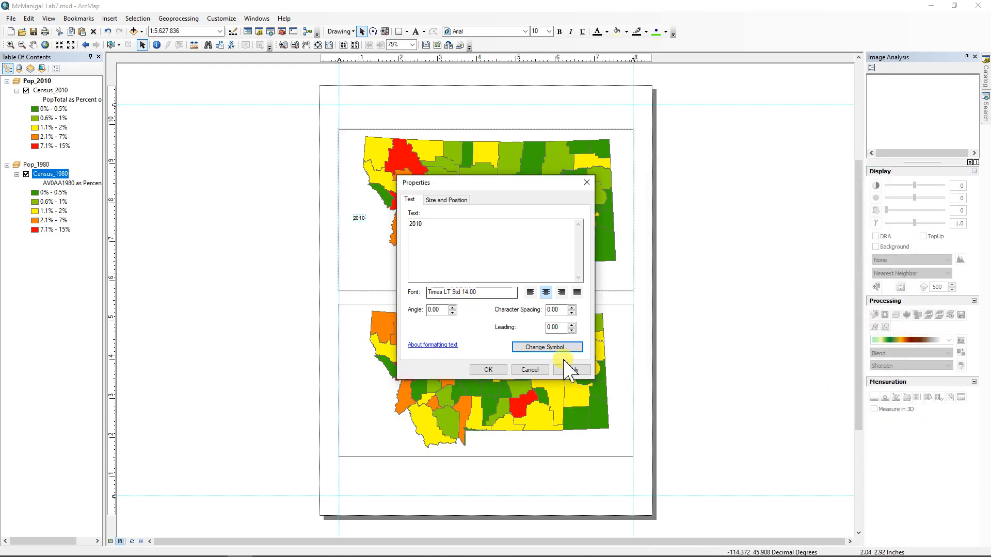
left_click(500, 369)
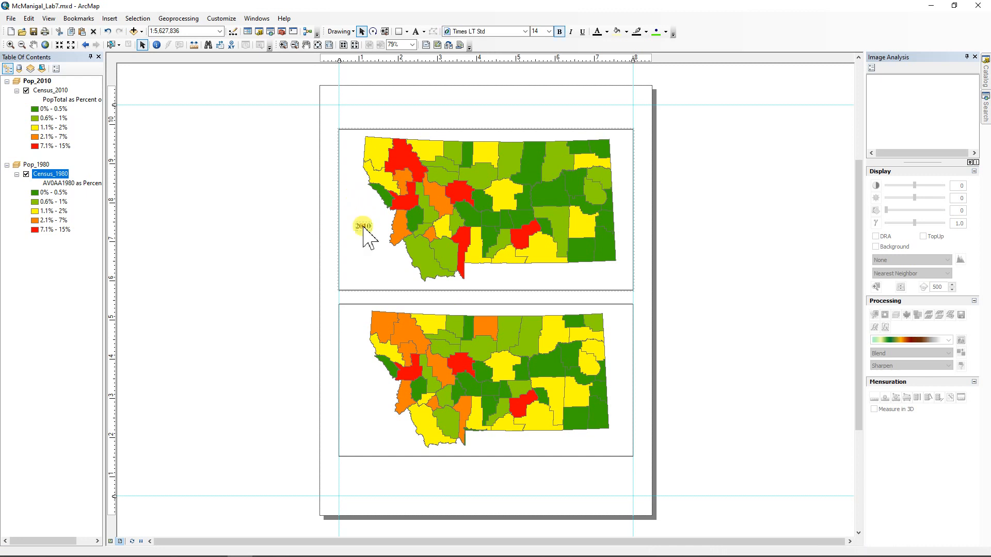
Step: Duplicate the 2010 label and place the copy in the Pop_1980 data frame, in the blank area southwest of the map
right_click(363, 228)
left_click(382, 269)
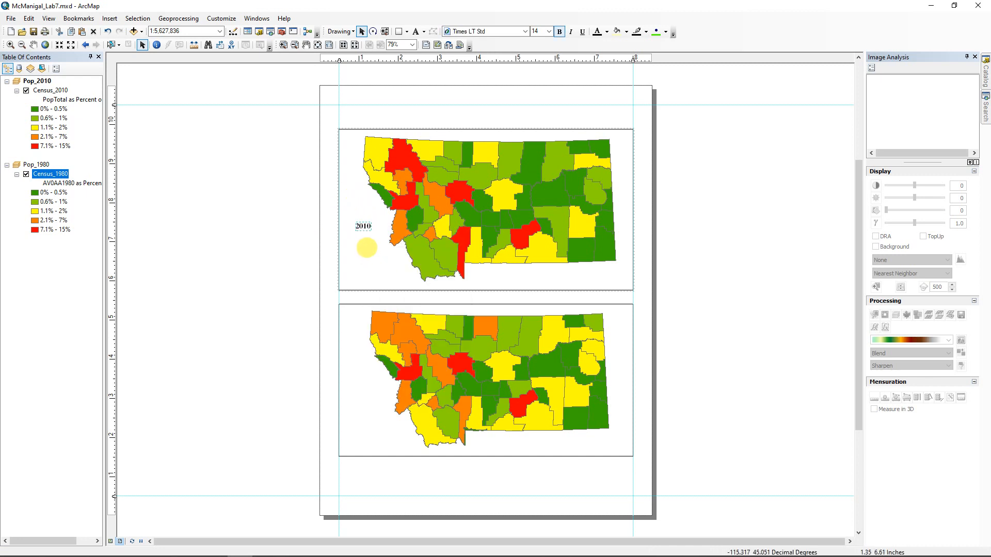
right_click(372, 258)
left_click(405, 347)
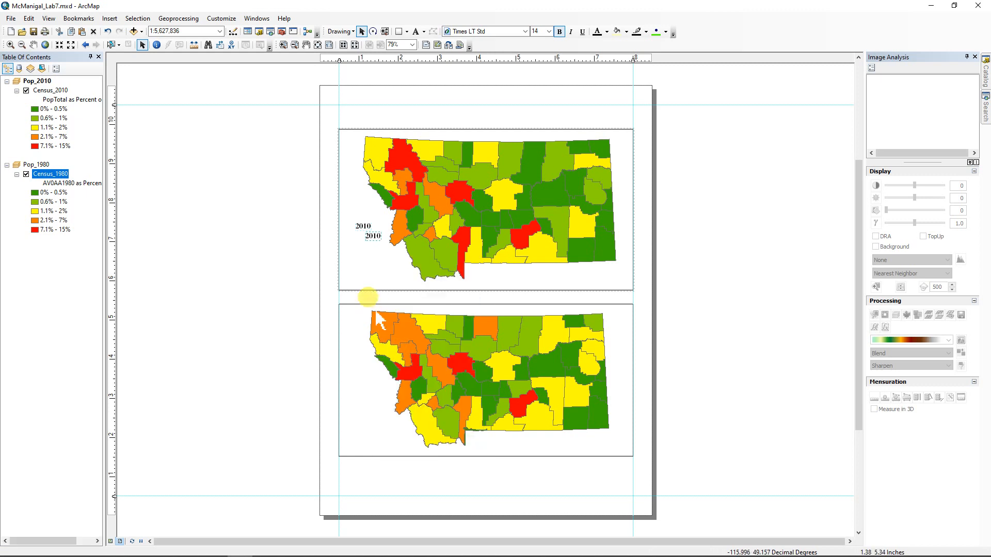
left_click_drag(366, 225, 362, 379)
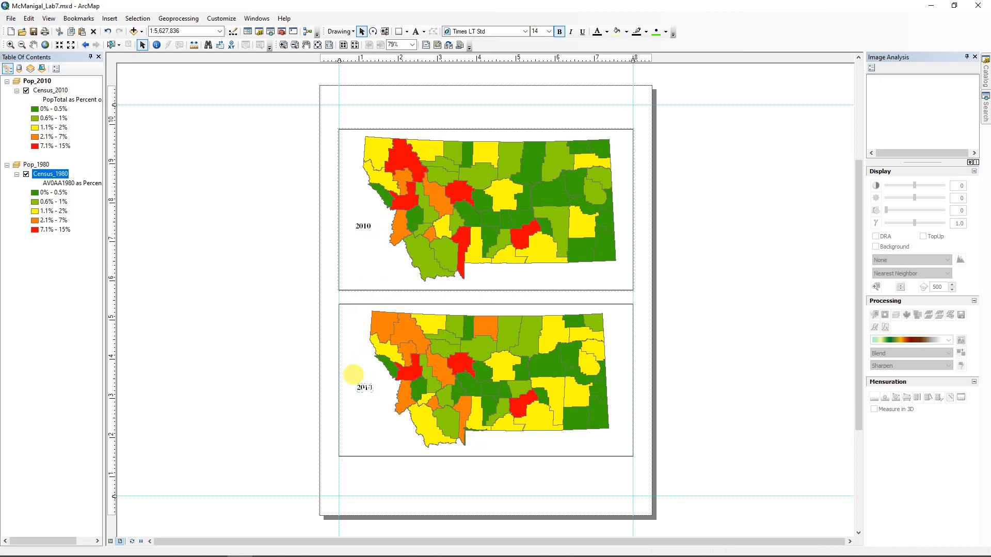
Step: Change the text of the copied label in the Pop_1980 data frame to "1980"
right_click(363, 388)
left_click(395, 380)
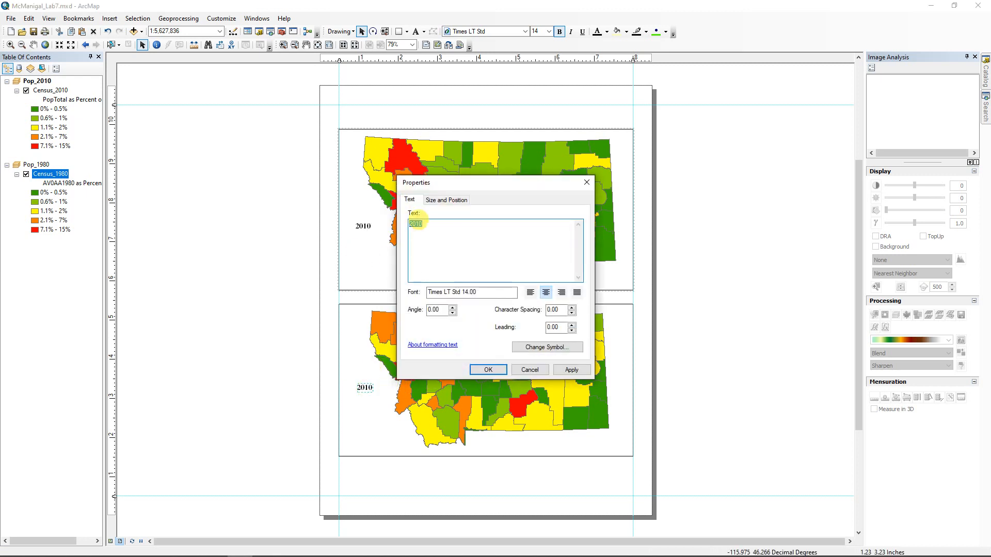
type("1980")
left_click(490, 370)
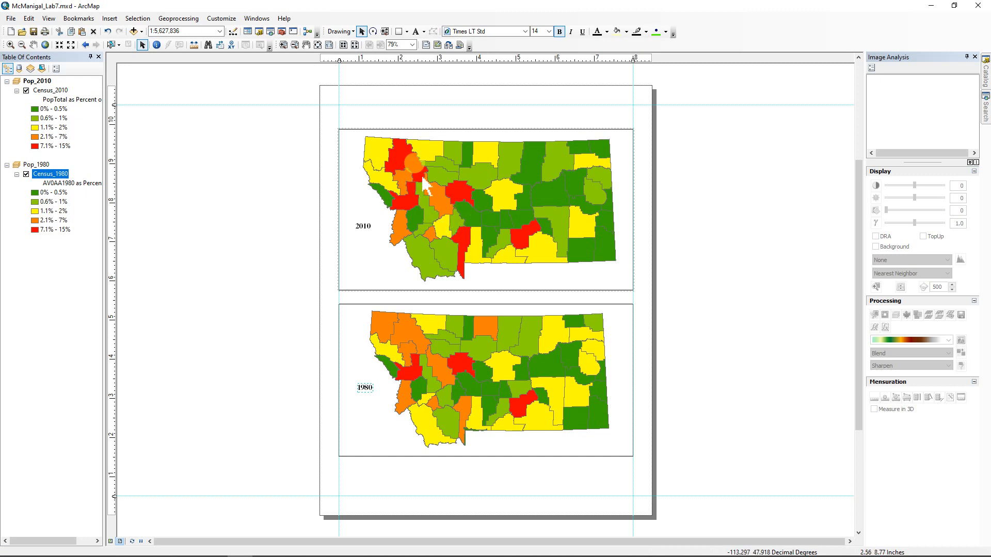
left_click(353, 404)
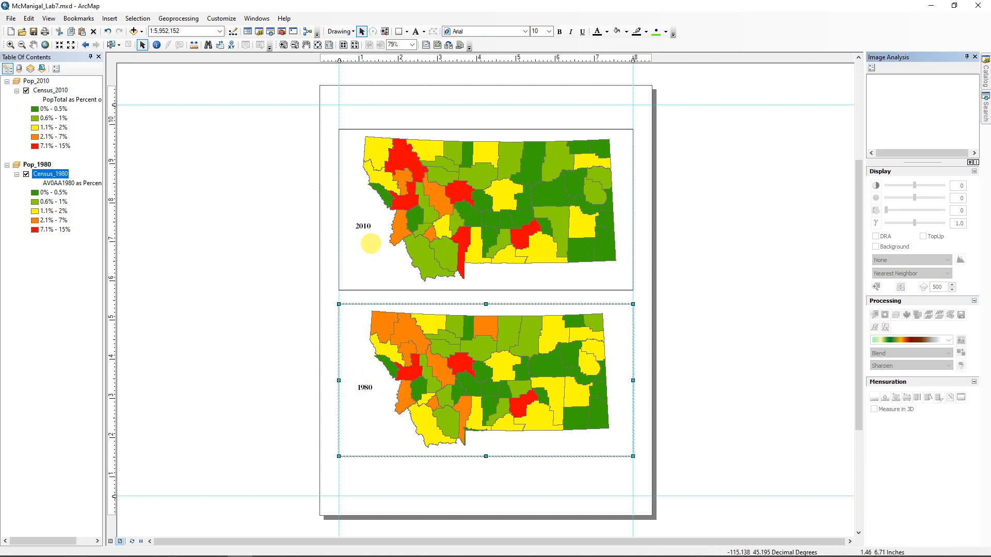
Step: Identify Flathead County on the 2010 map and Gallatin County on the 1980 map to examine their attributes
left_click(362, 242)
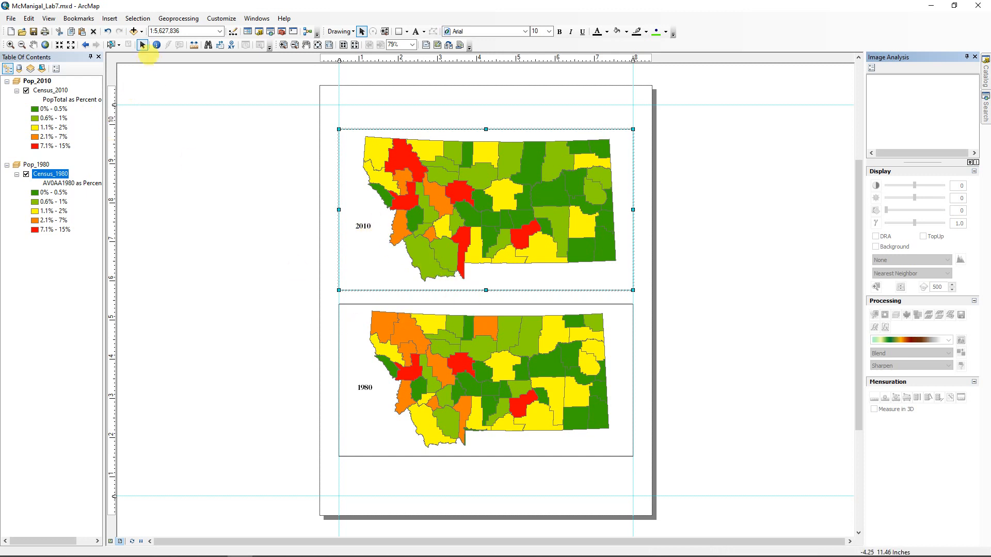
left_click(157, 45)
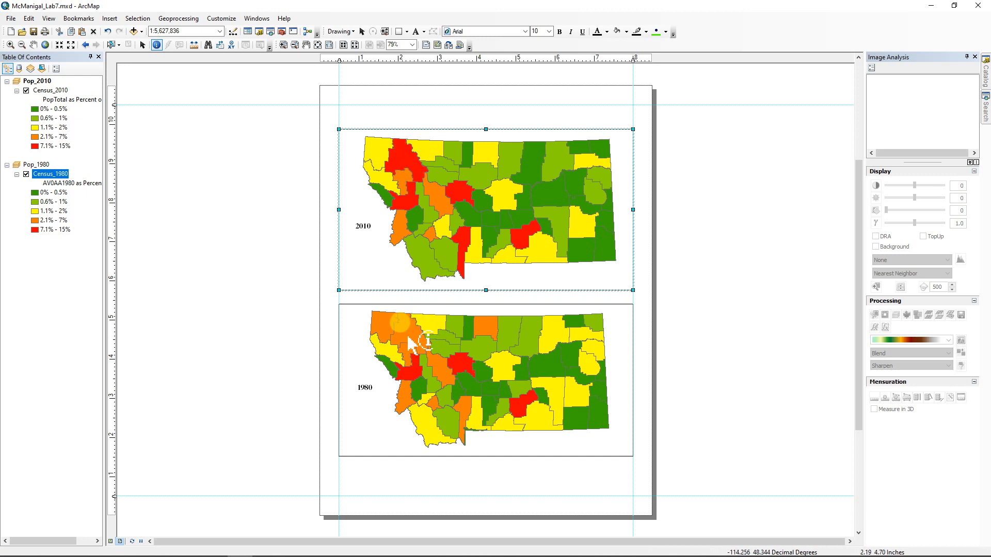
left_click(399, 159)
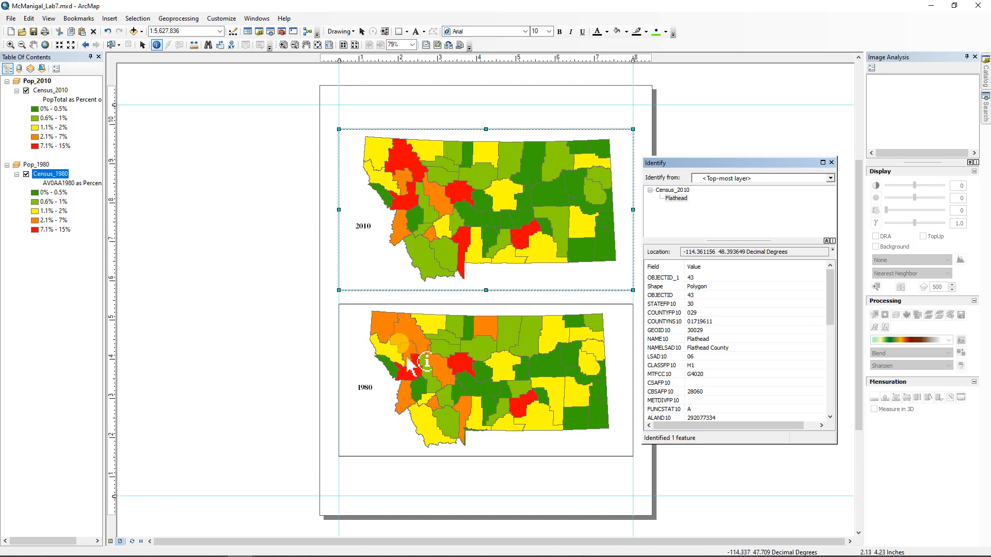
left_click(466, 414)
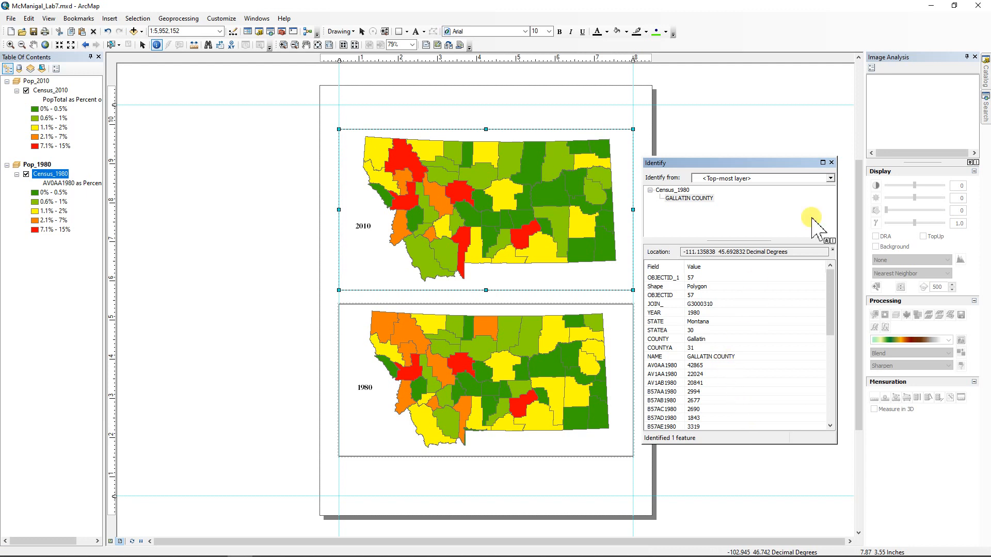
left_click(831, 163)
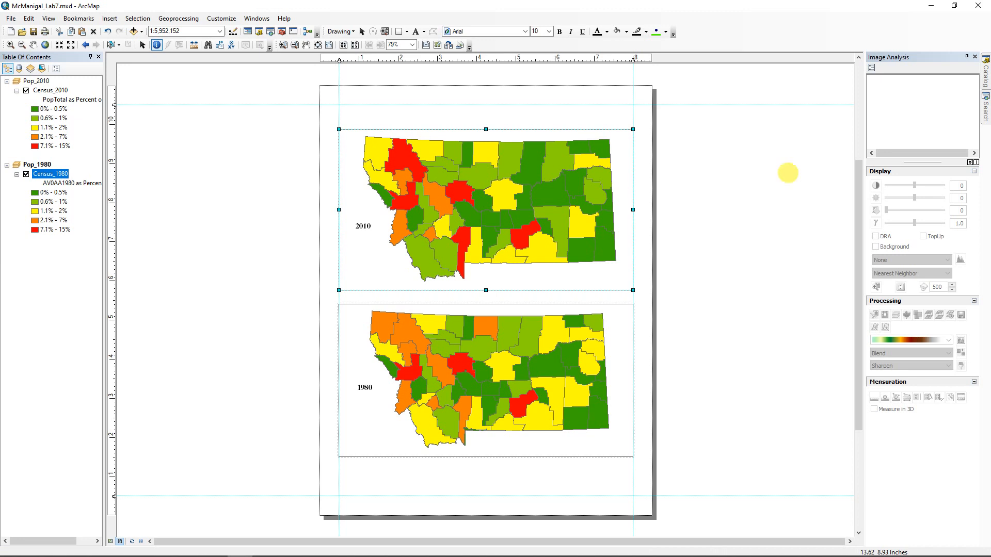
left_click(422, 116)
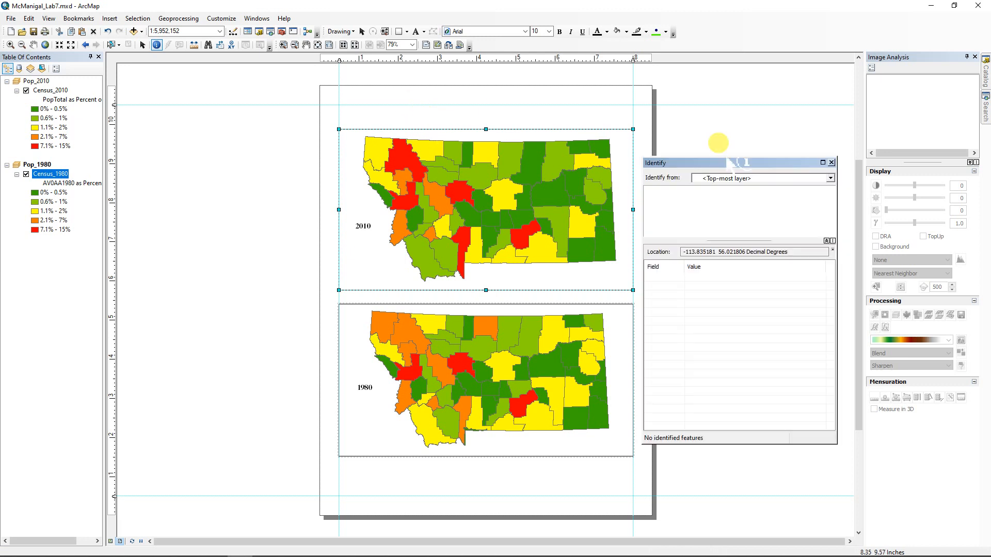
left_click(832, 162)
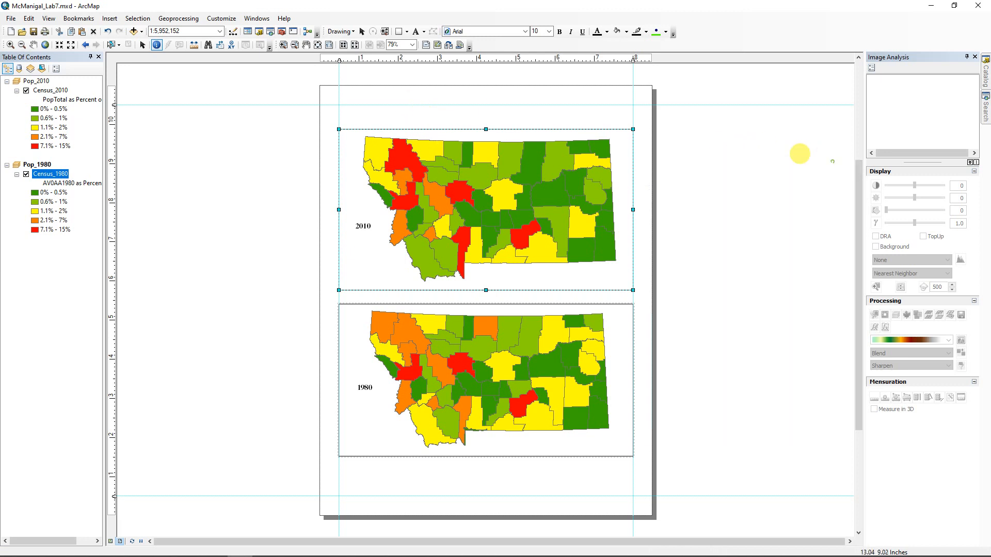
left_click(142, 45)
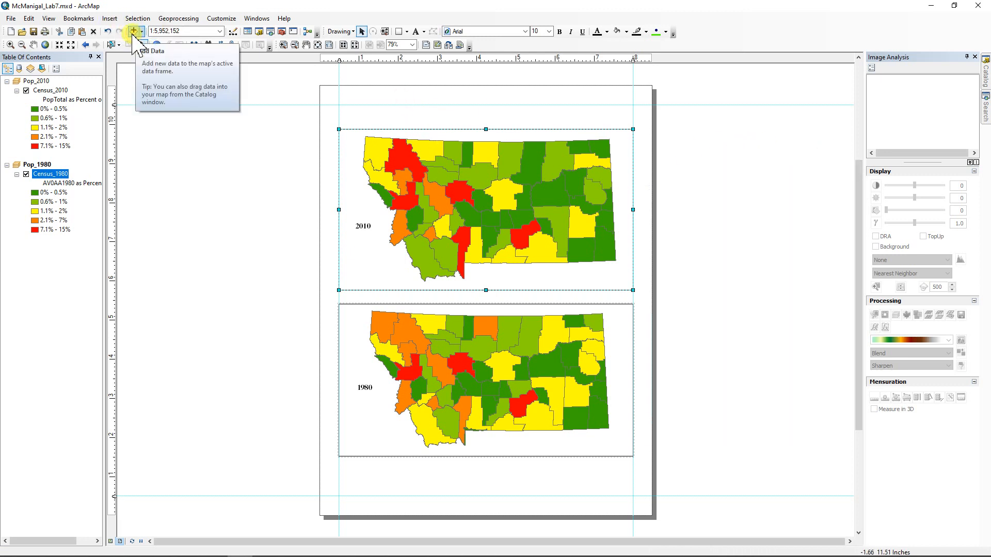
Step: Insert the title "Montana's Changing Population" and place it above the 2010 data frame
left_click(110, 19)
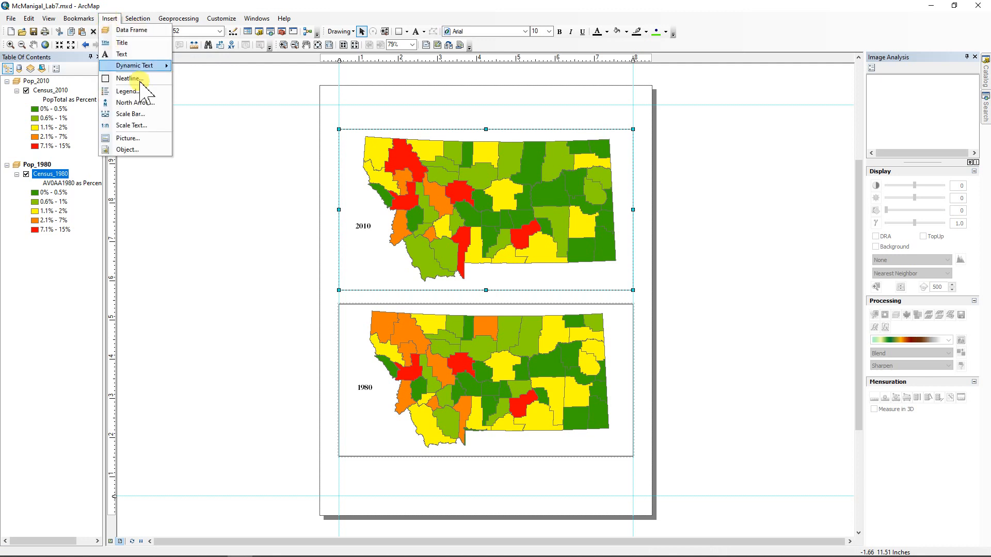
left_click(122, 43)
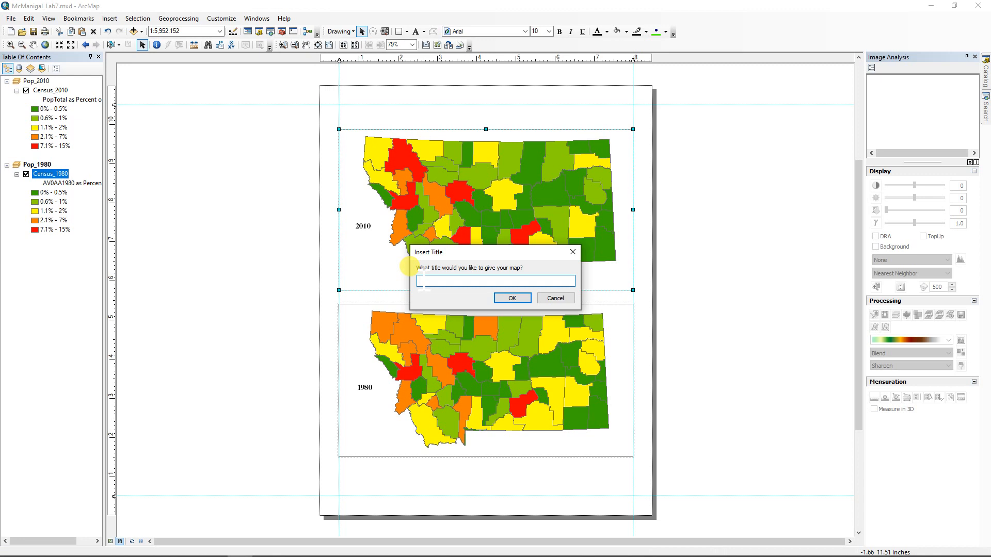
type("Montana's Changing Population")
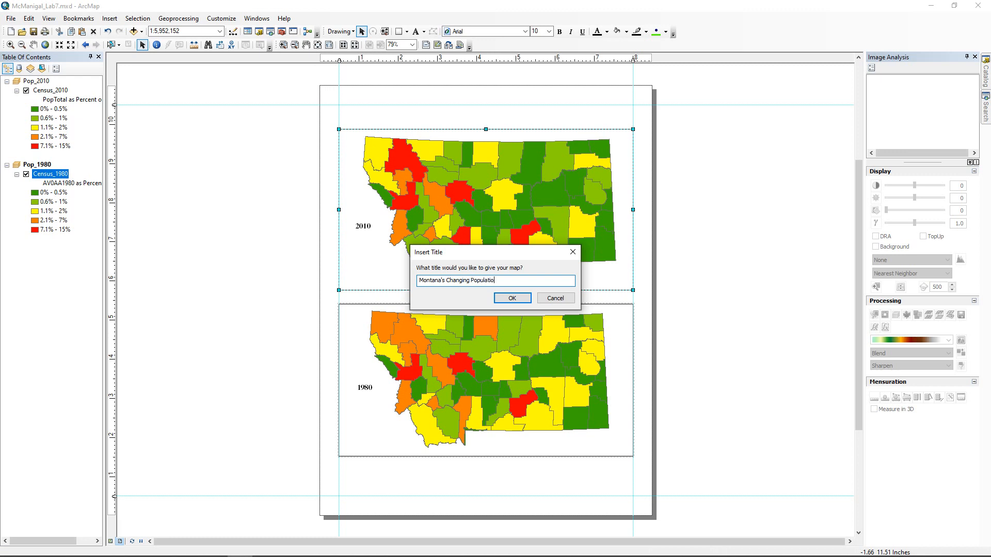
left_click(510, 299)
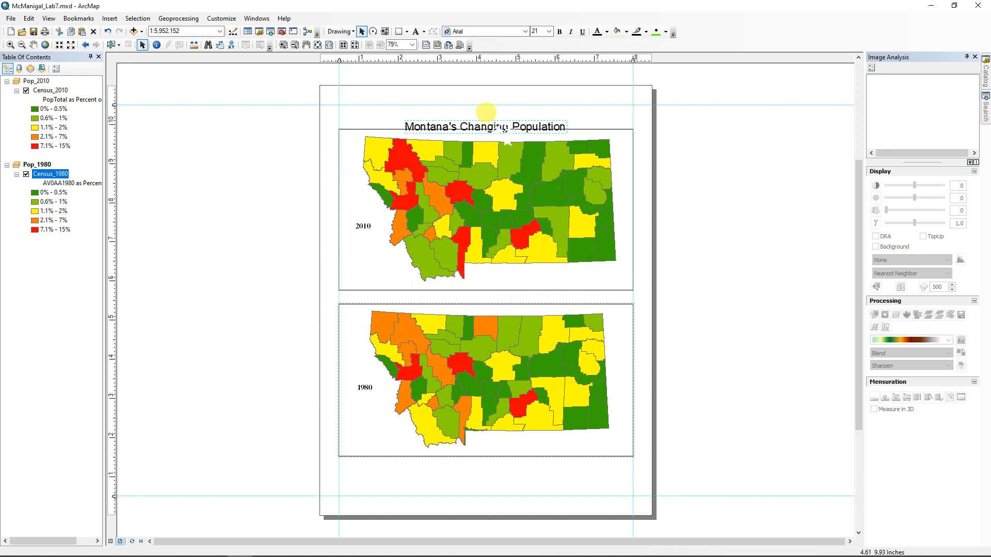
mouse_move(495, 121)
left_mouse_down()
mouse_move(494, 103)
mouse_move(500, 116)
left_mouse_up()
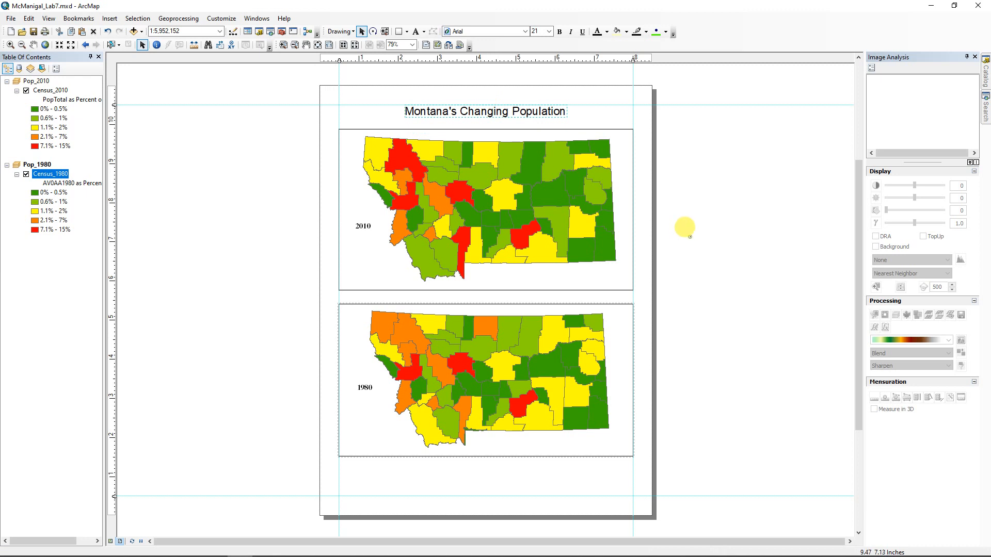
left_click(690, 234)
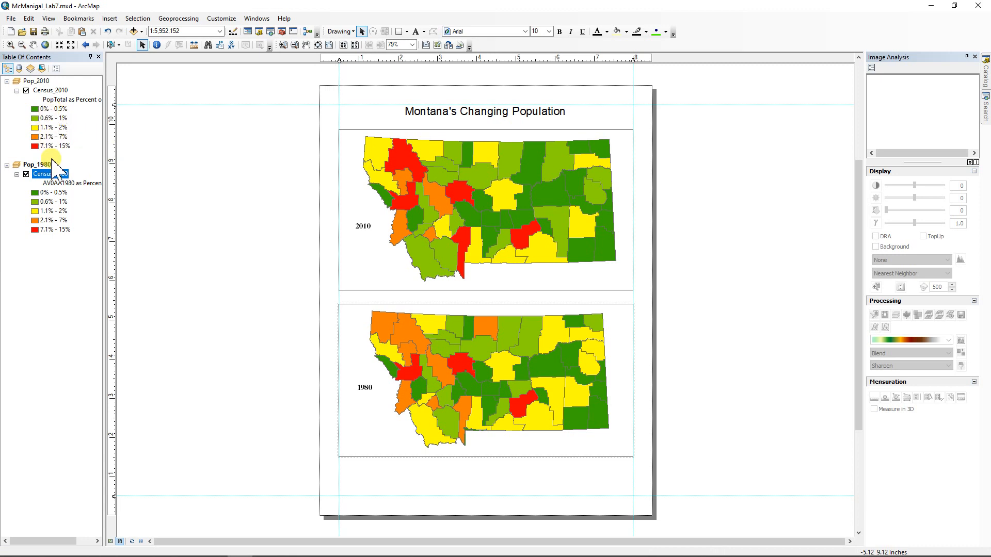
Step: Start a legend for the Pop_2010 data frame with the Census_2010 layer and the title "Population by Percent of Total"
left_click(466, 215)
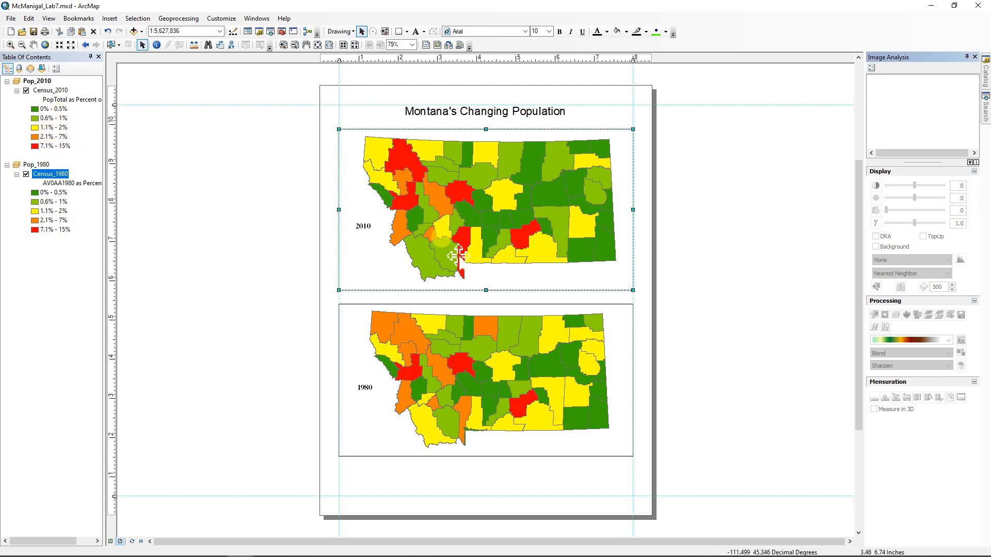
left_click(111, 18)
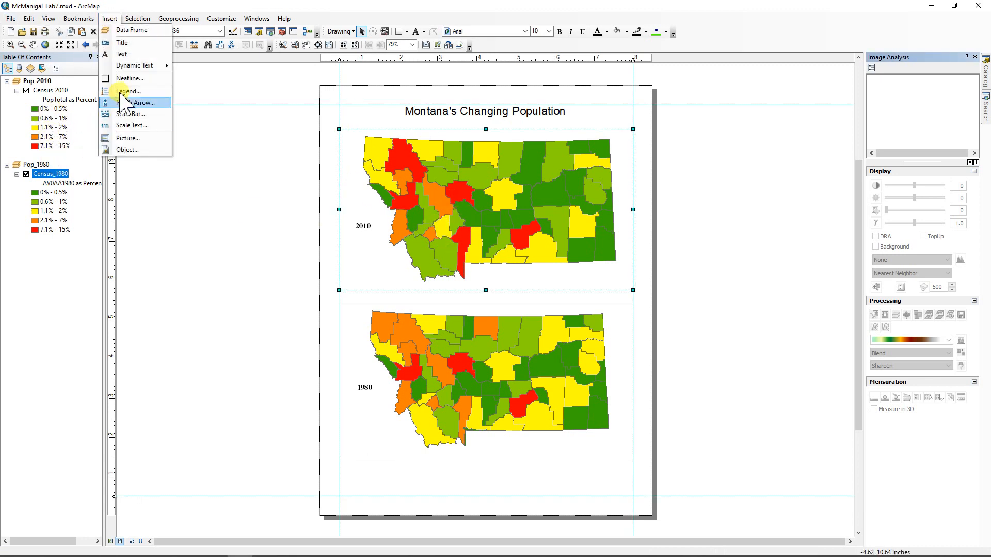
mouse_move(135, 67)
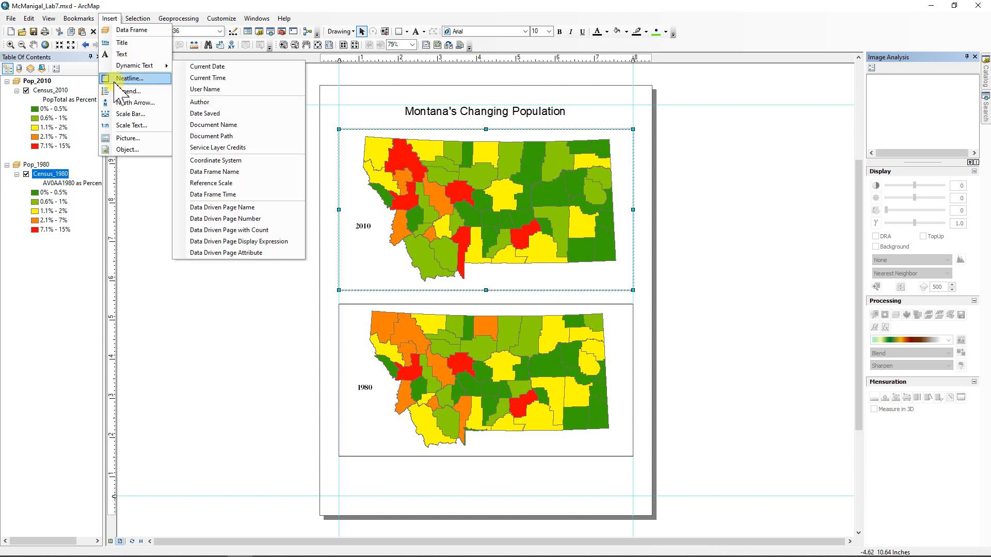
left_click(130, 92)
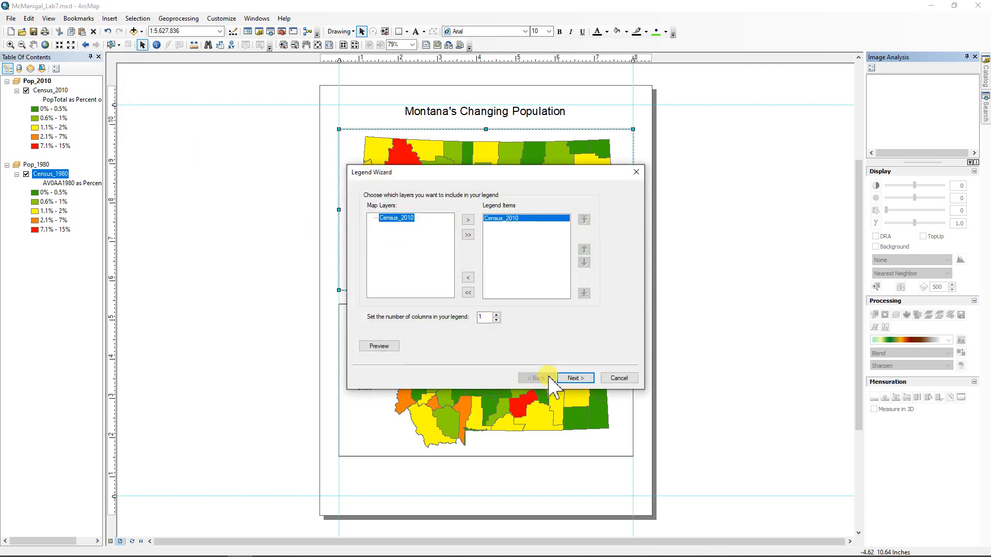
left_click(578, 380)
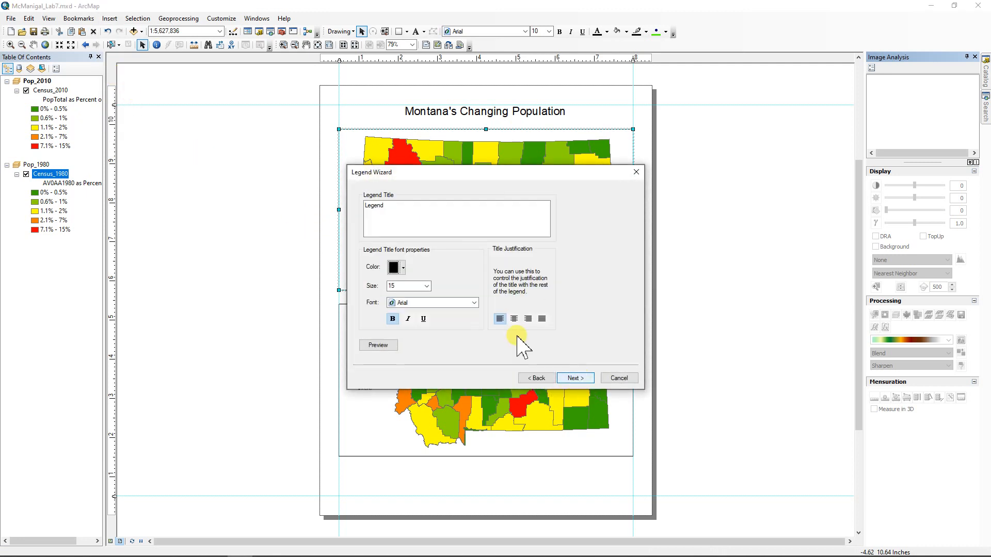
double_click(374, 206)
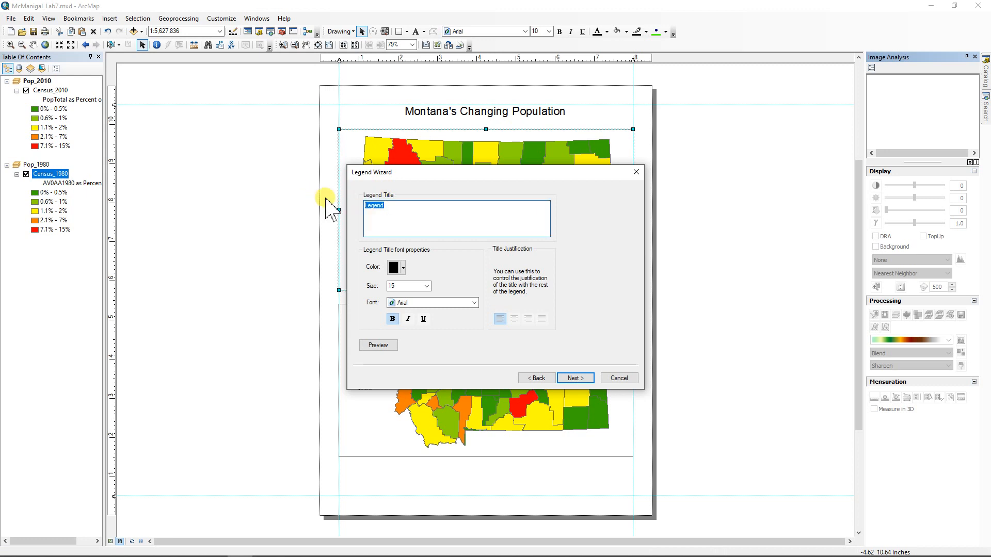
type("P")
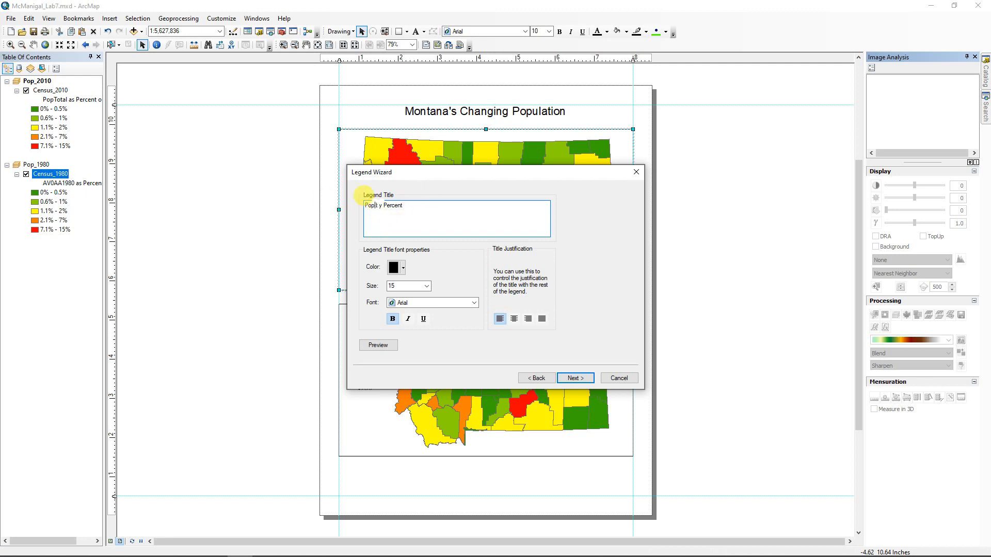
type("ulation")
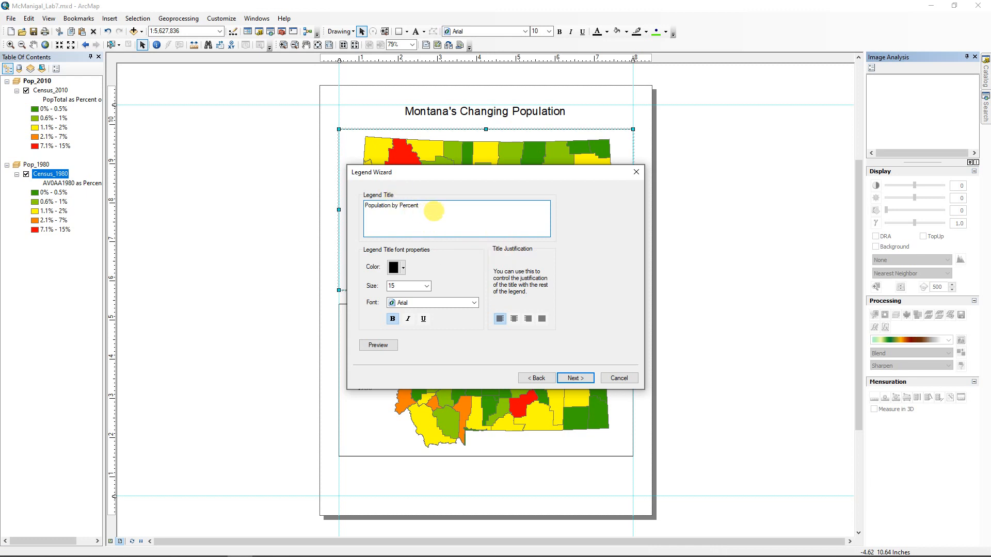
left_click(429, 203)
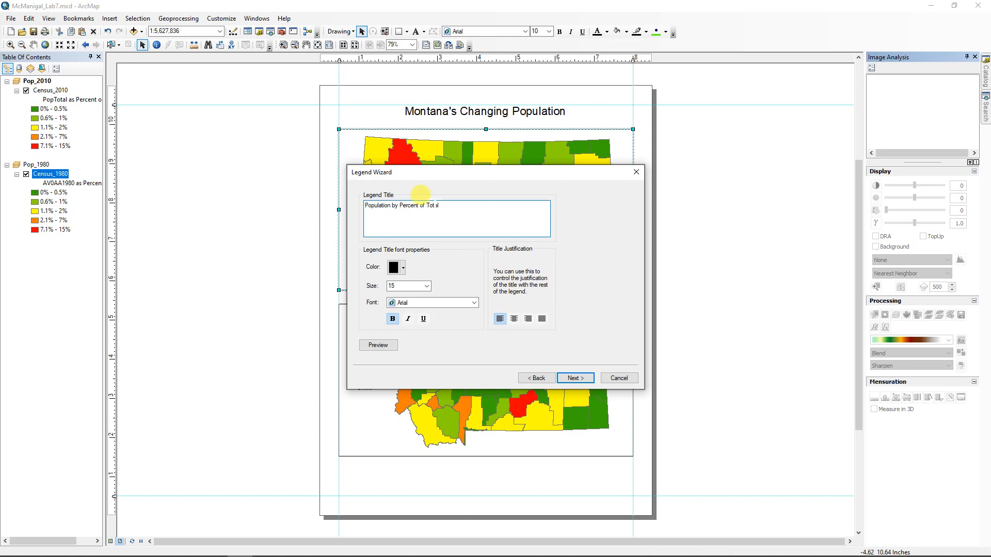
left_click(575, 379)
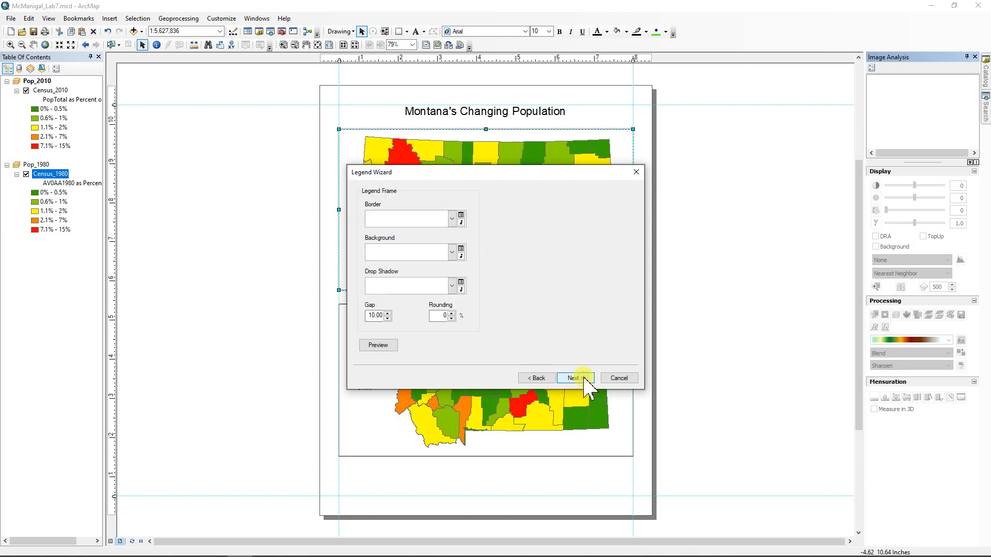
Step: Finish the legend with the default frame, patch and spacing settings, and place it off the page, west of the 1980 data frame
left_click(586, 379)
left_click(586, 380)
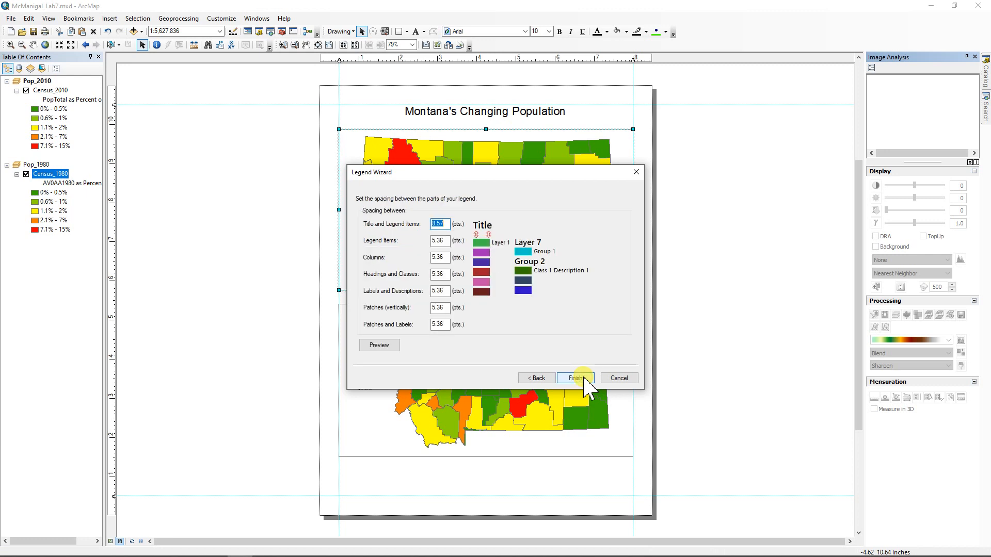
left_click(585, 379)
left_click_drag(433, 289, 219, 338)
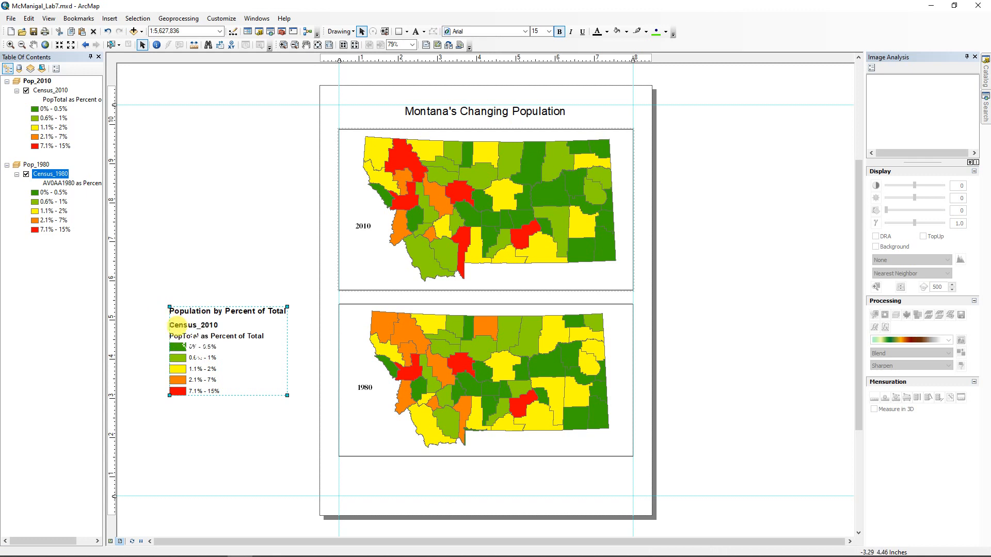
Step: Open the general appearance settings of the legend's Census_2010 item
right_click(203, 345)
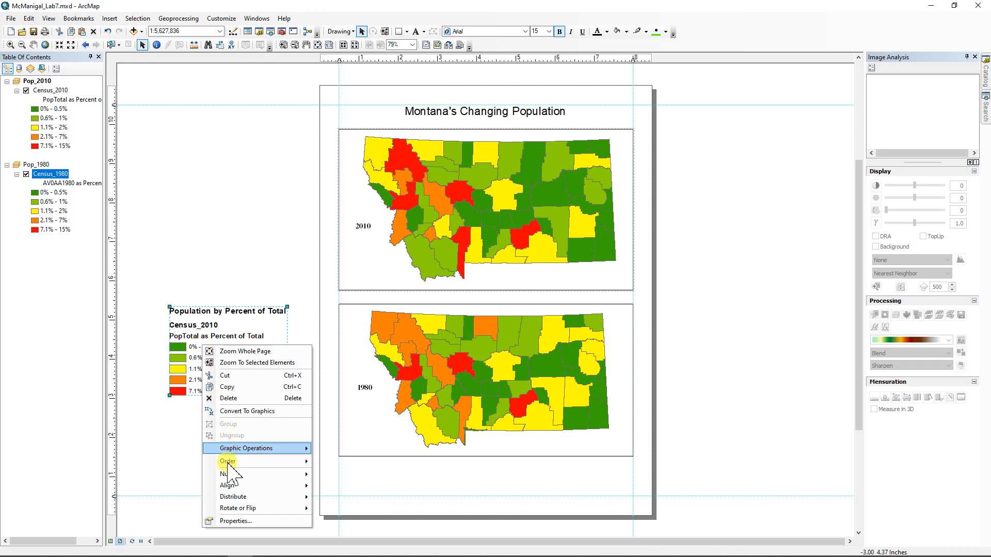
left_click(235, 521)
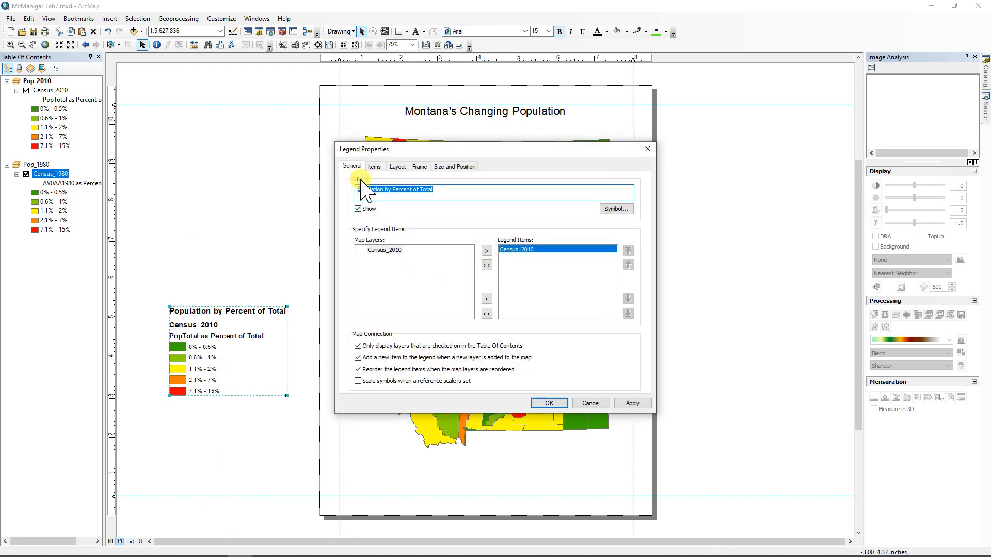
left_click(374, 167)
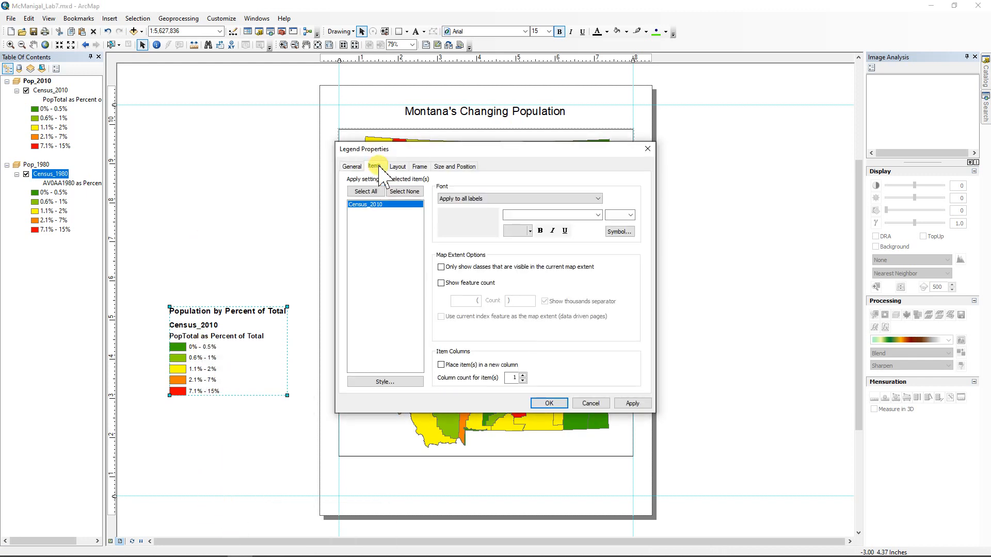
double_click(365, 205)
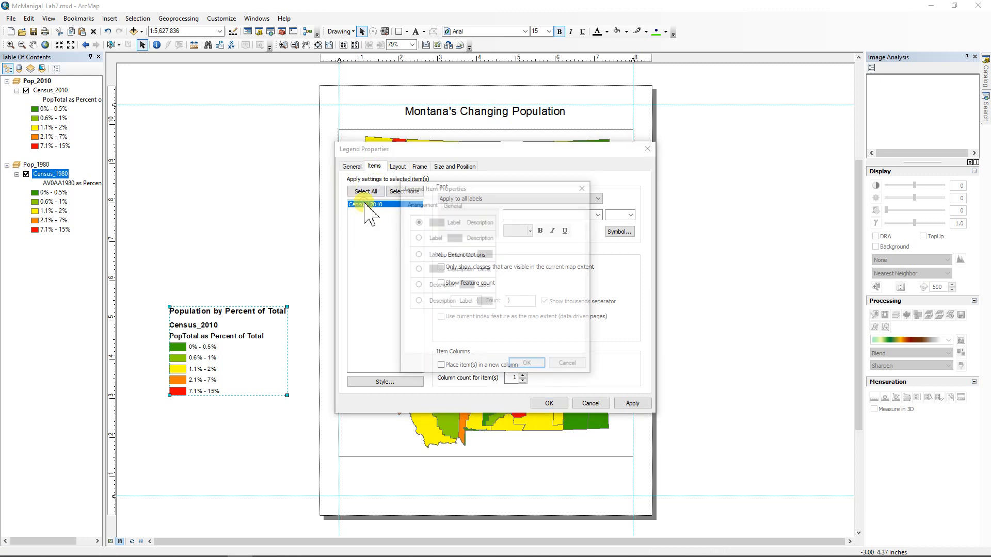
left_click(454, 204)
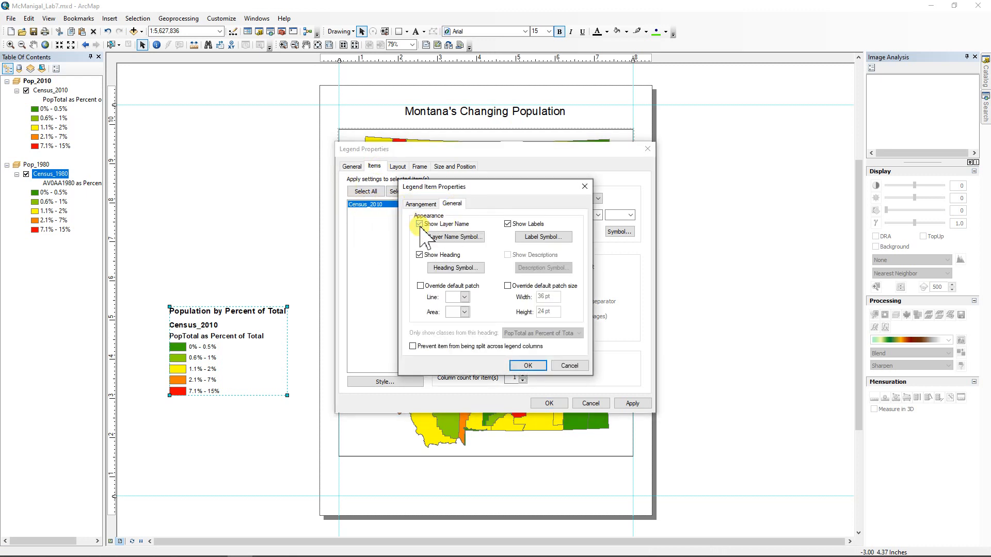
Step: Hide the layer name and the heading of the Census_2010 item in the legend
left_click(420, 225)
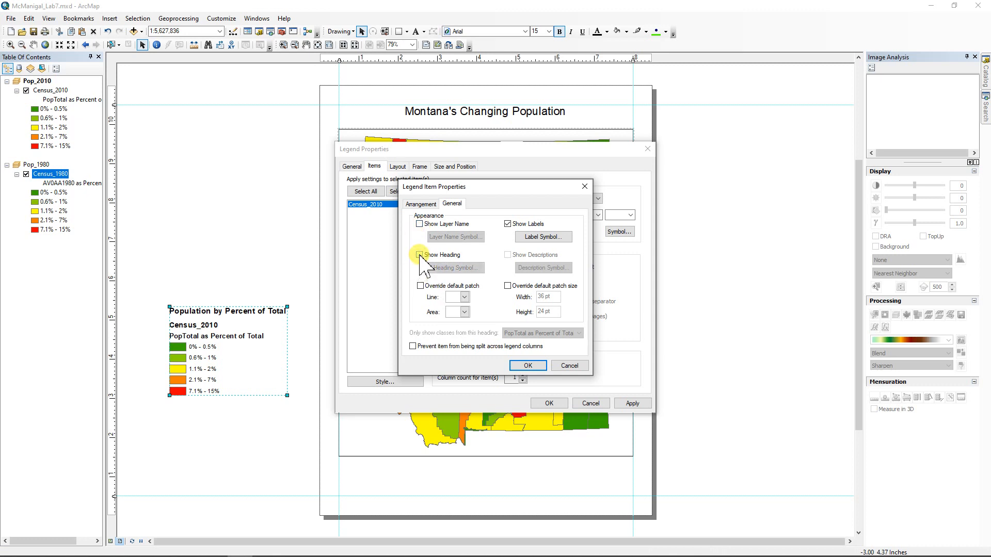
left_click(529, 366)
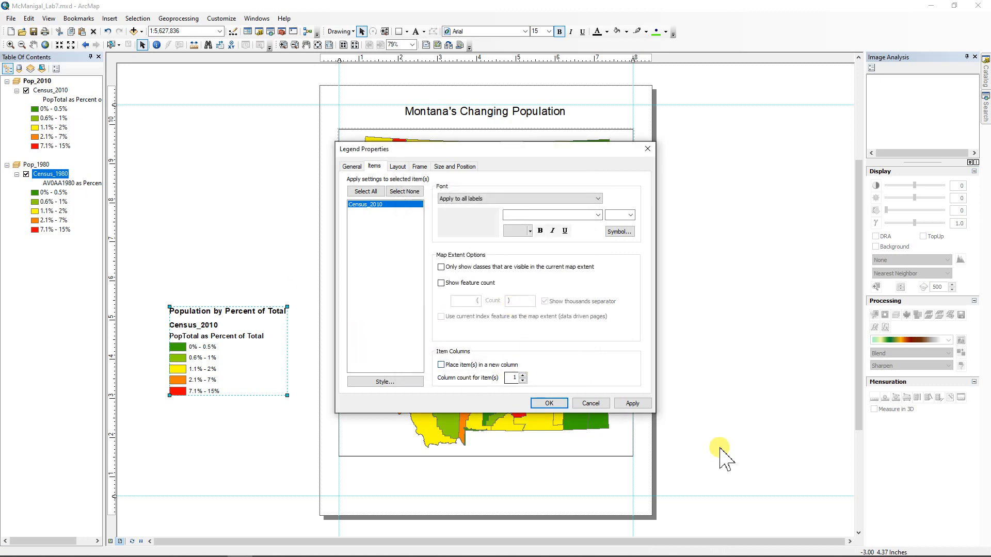
left_click(549, 403)
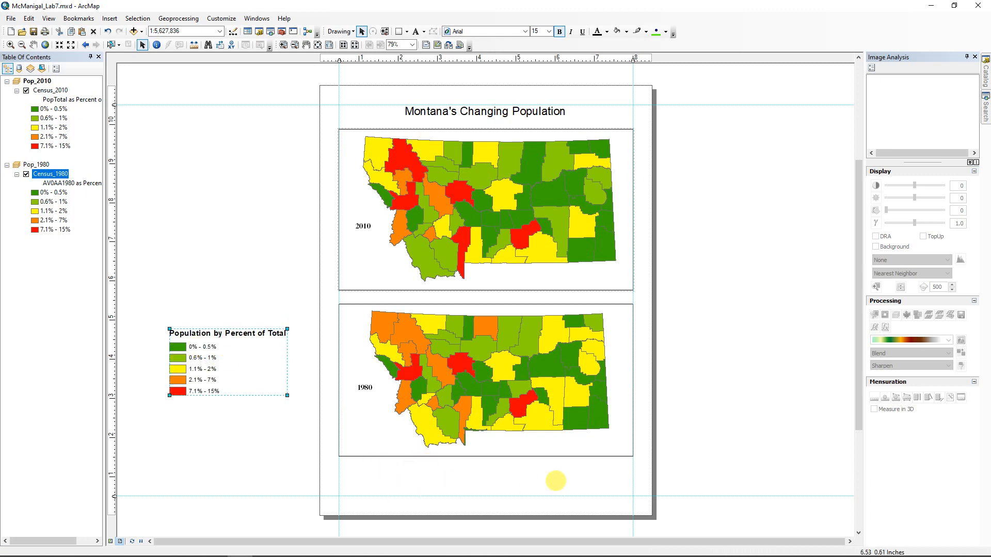
Step: Set the legend's fitting strategy to a fixed frame
right_click(199, 367)
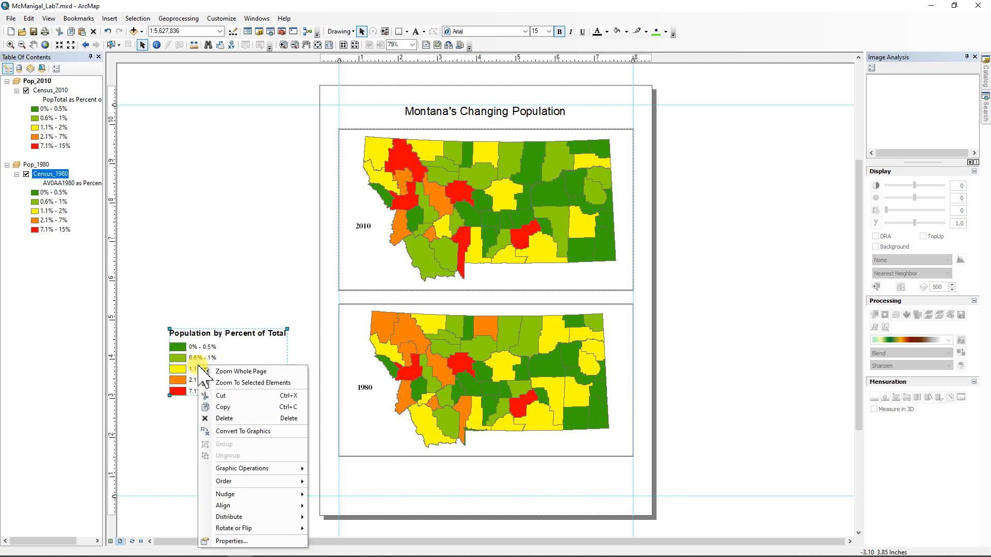
left_click(230, 541)
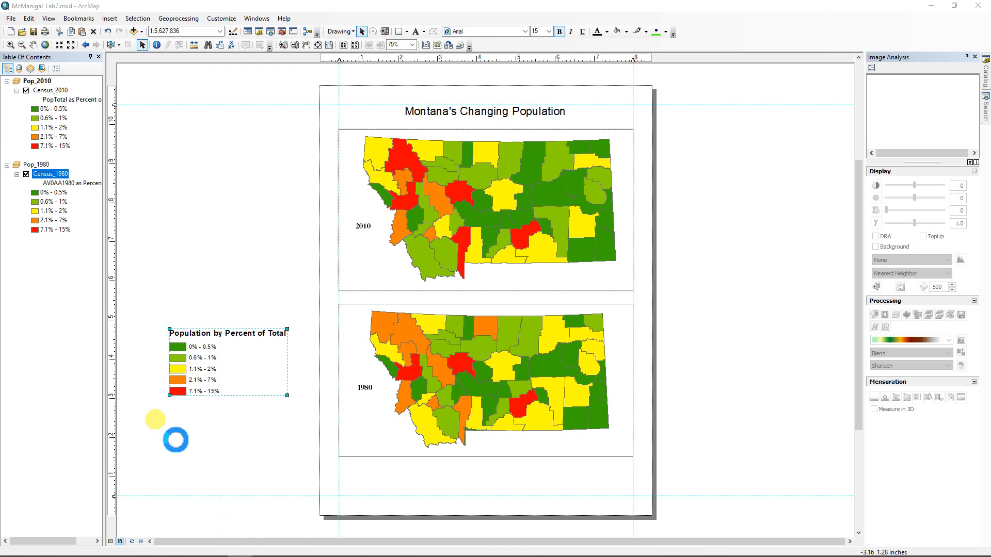
left_click(398, 167)
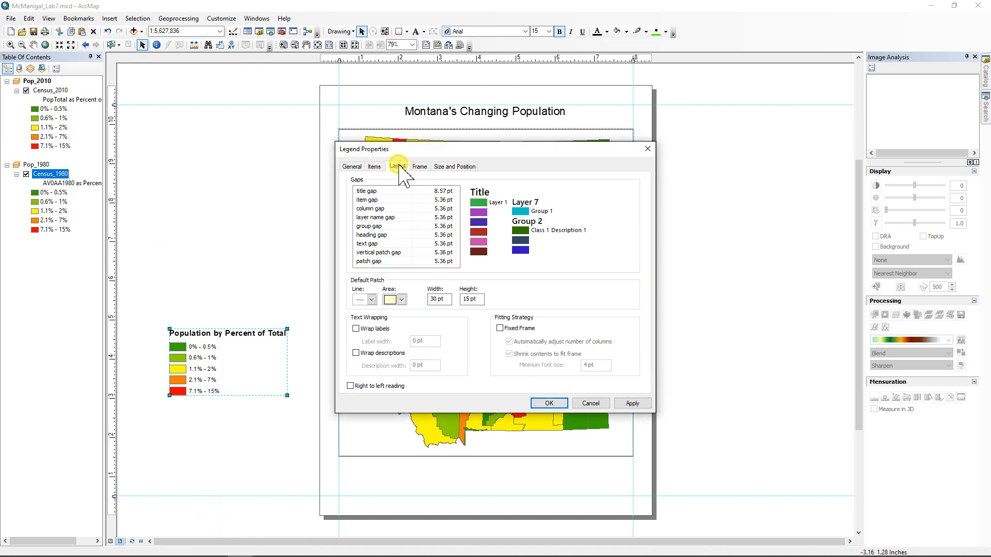
left_click(500, 329)
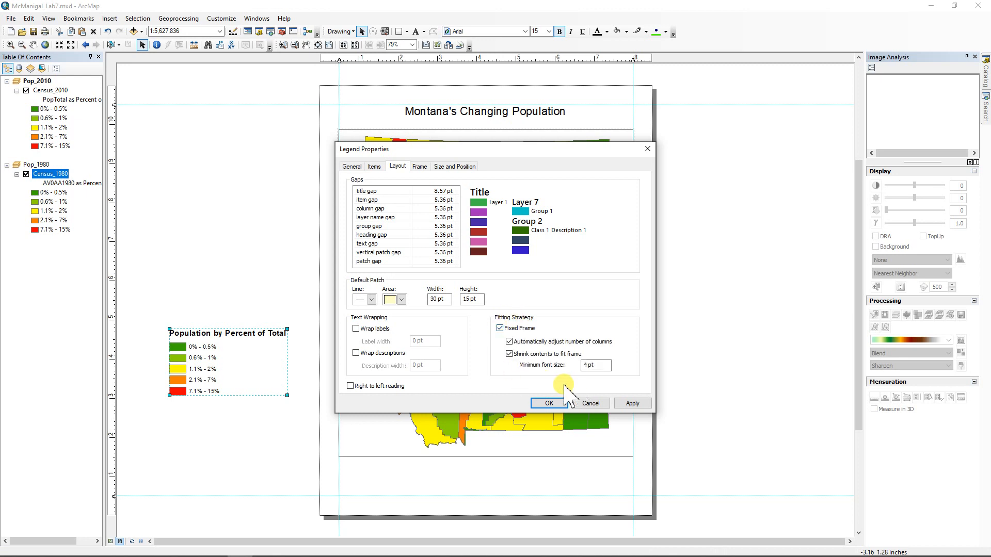
left_click(549, 403)
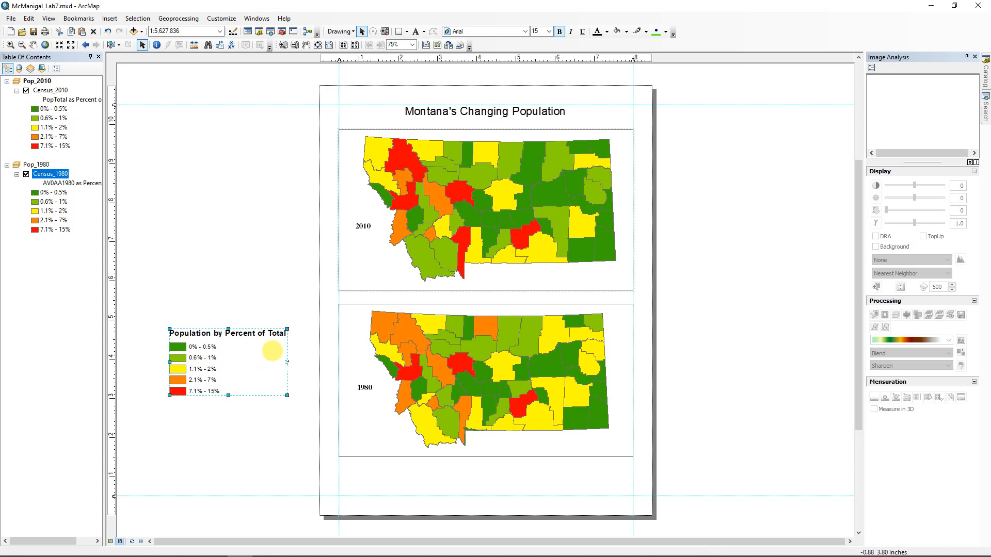
Step: Reshape the legend into a single row of classes beneath the 1980 map frame and save the map document
left_click_drag(287, 363, 493, 363)
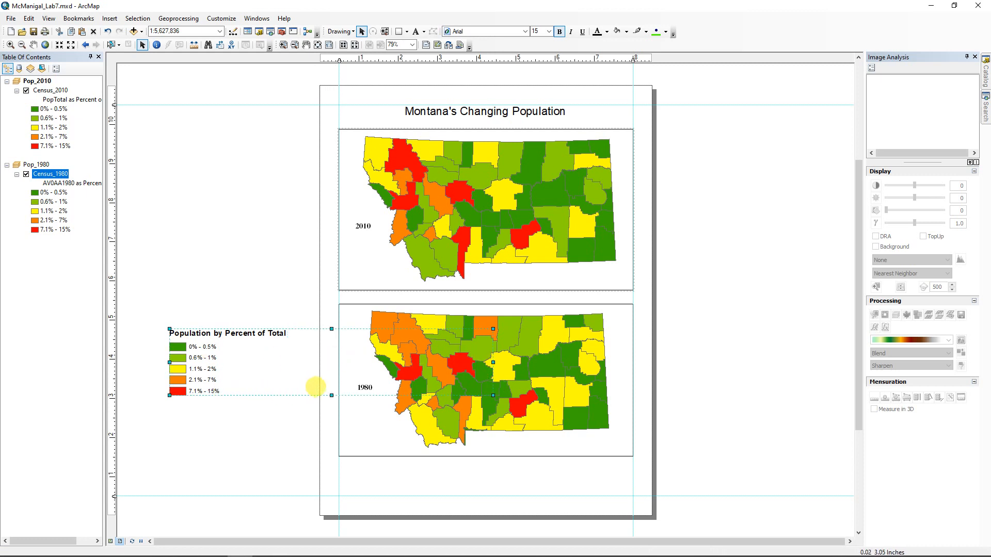
left_click_drag(331, 395, 334, 356)
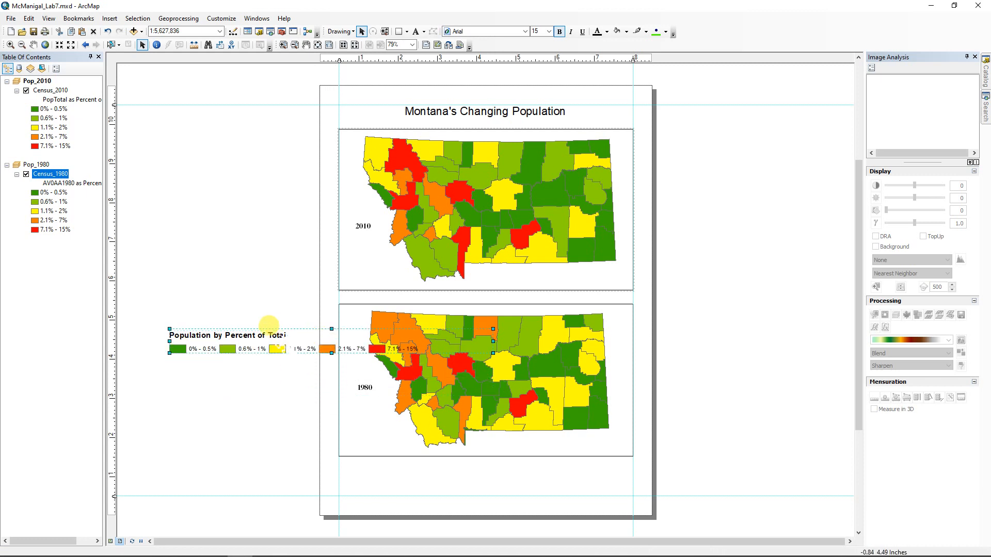
left_click_drag(259, 335, 437, 469)
left_click(738, 457)
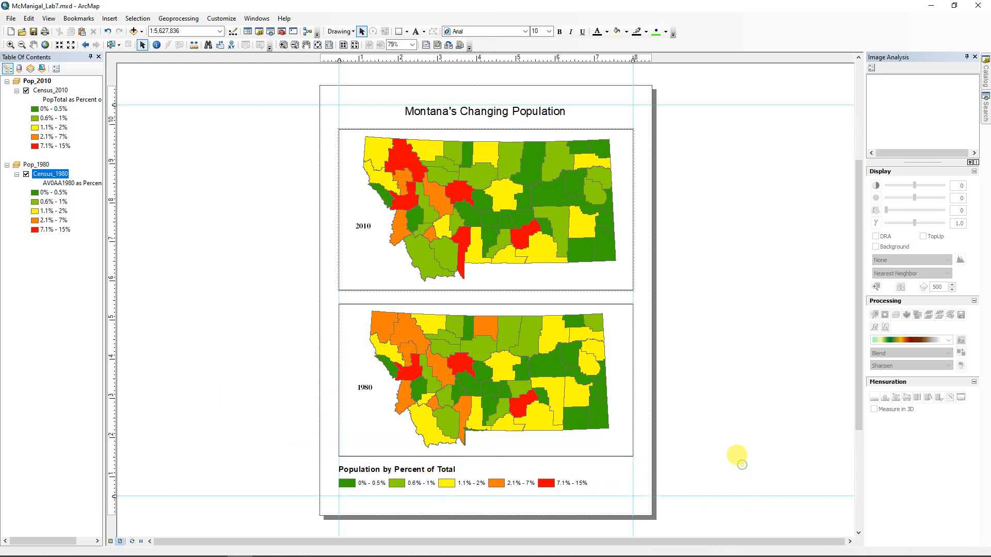
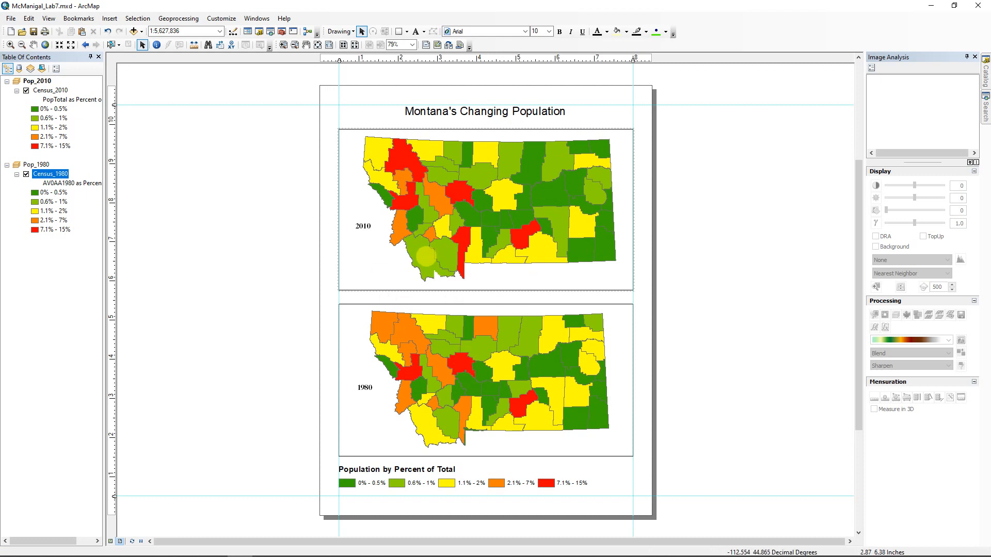
left_click(34, 32)
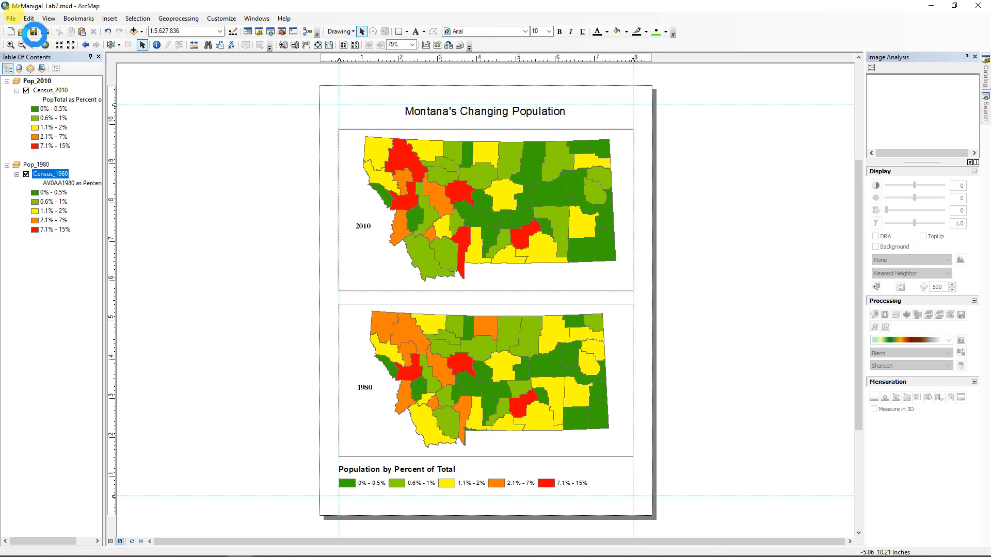
Step: Open the Census_2010 attribute table and add a Double field named Area_SqM
double_click(47, 91, "ctrl")
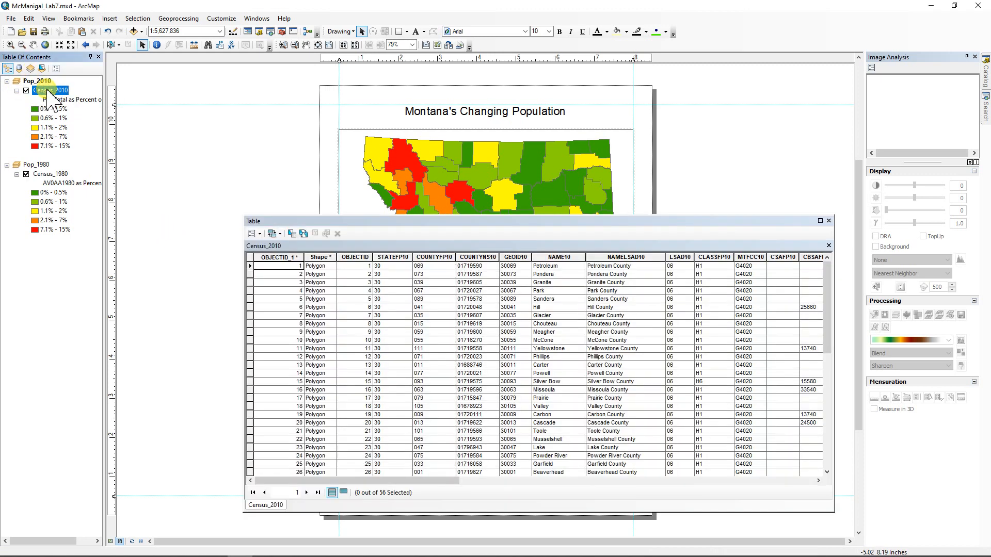
left_click(253, 234)
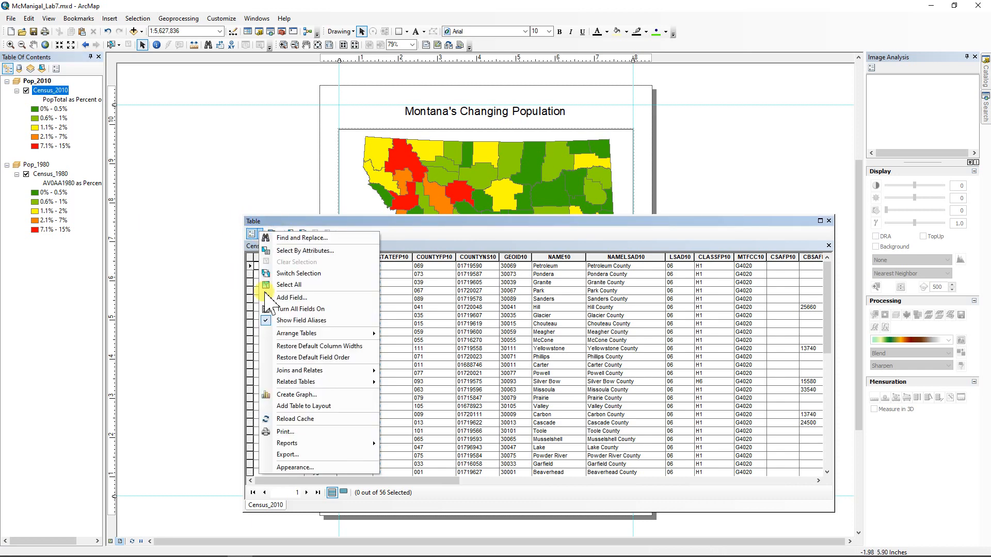
left_click(290, 299)
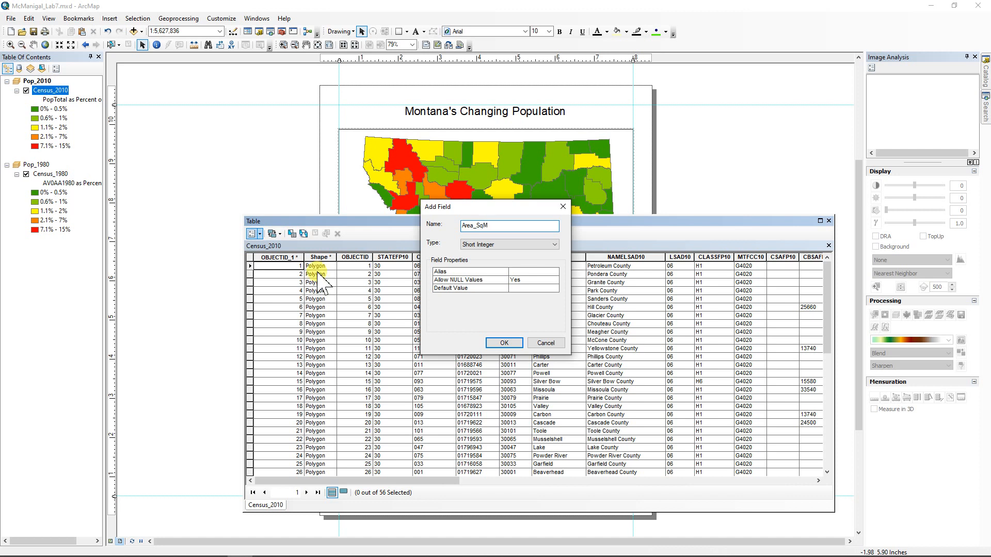
left_click(494, 245)
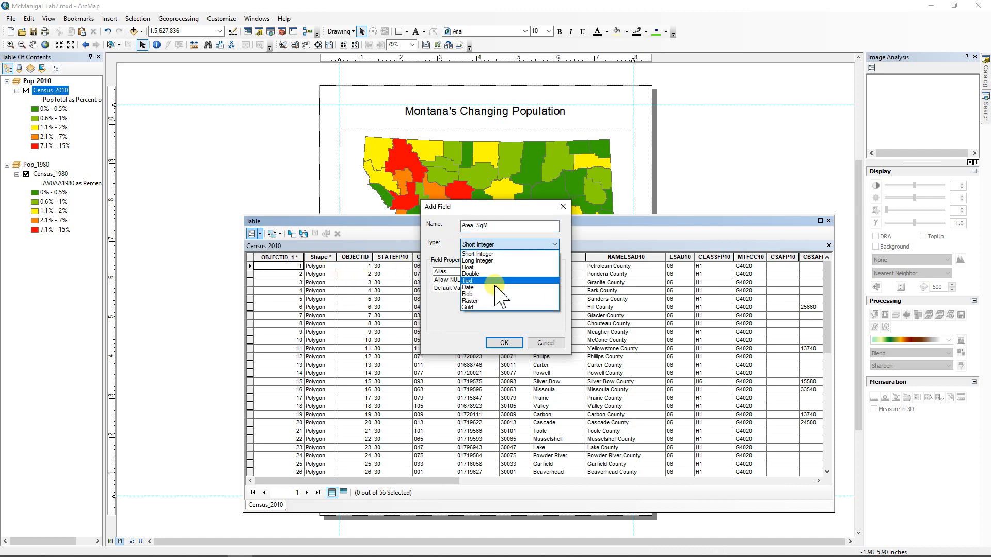
left_click(471, 274)
left_click(468, 225)
left_click(504, 343)
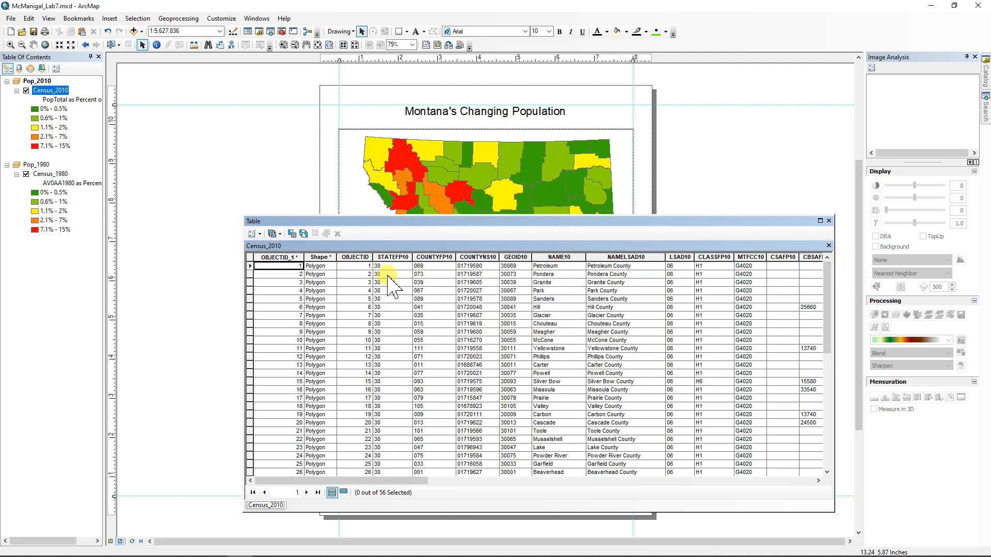
Step: Add a Double field named Density to the Census_2010 attribute table
left_click(258, 235)
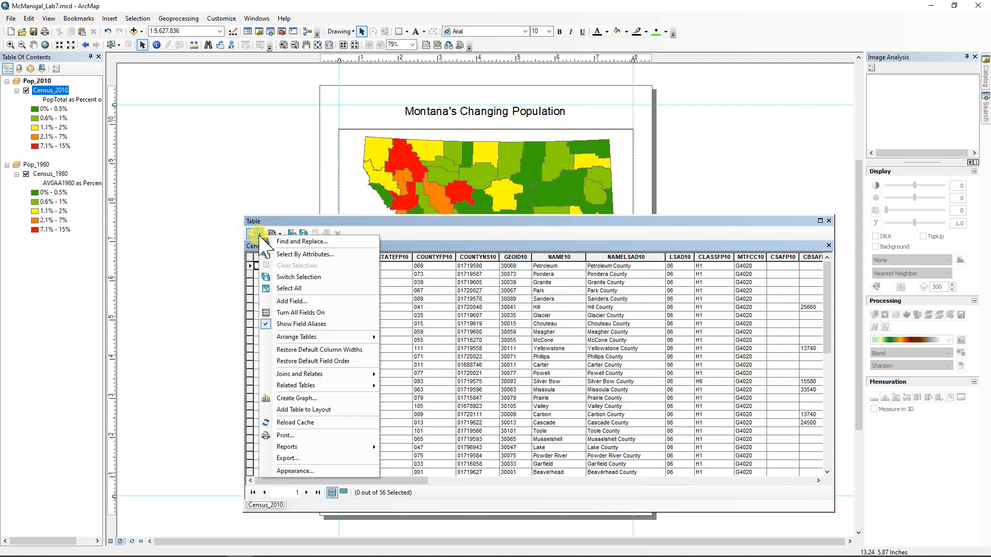
left_click(292, 301)
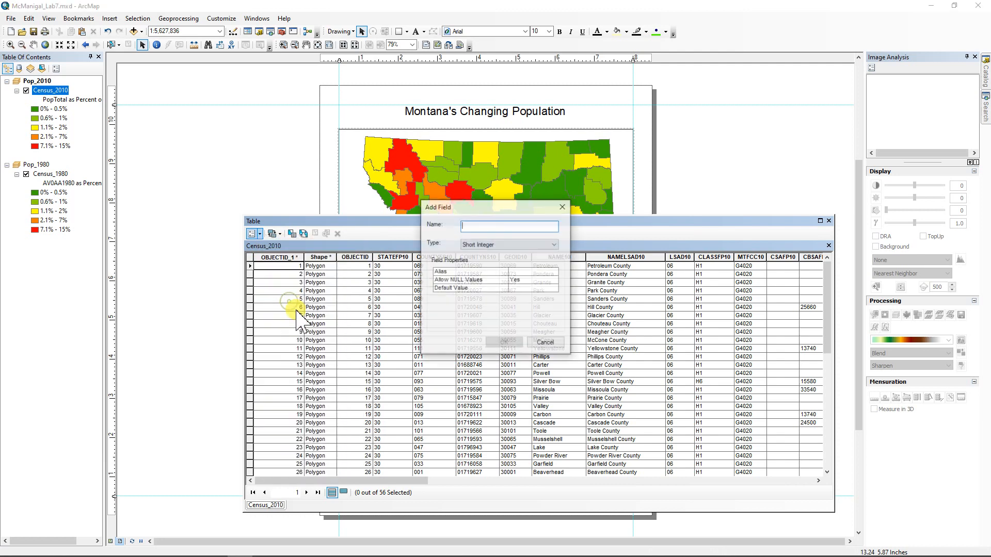
type("Density")
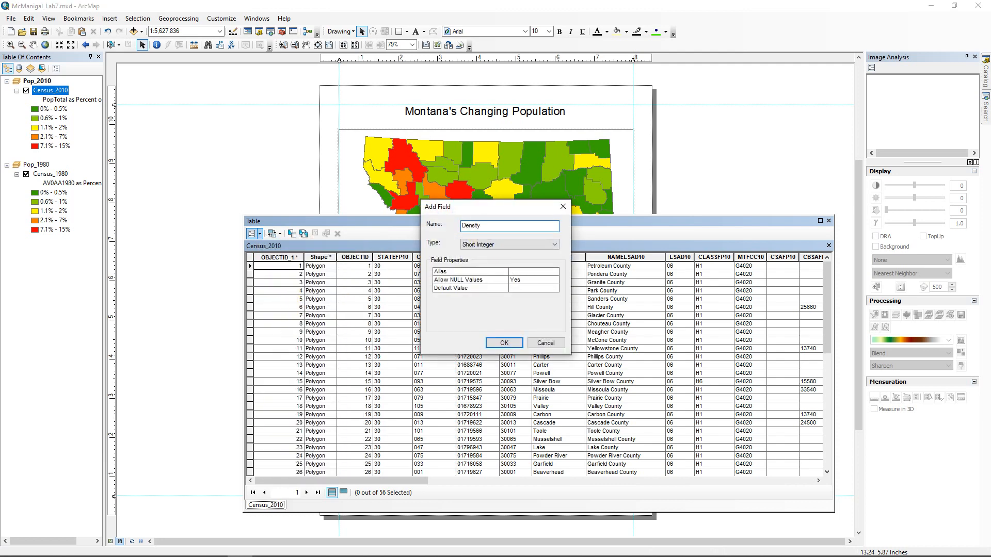
left_click(485, 245)
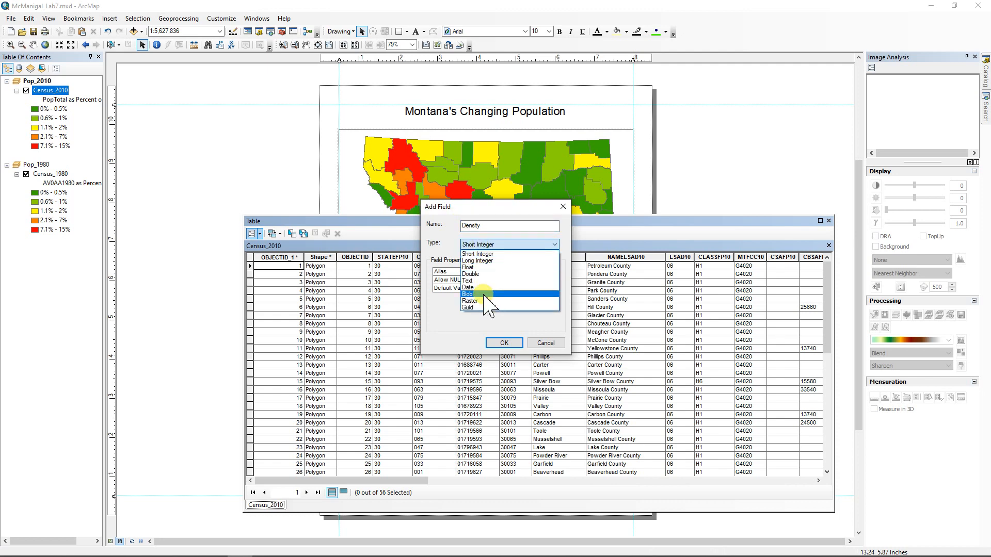
left_click(472, 274)
left_click(504, 343)
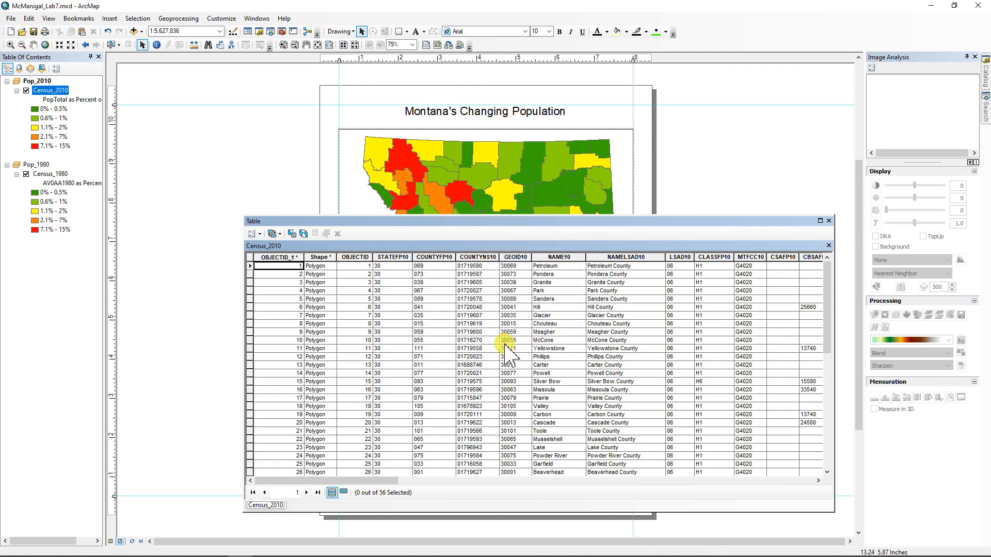
Step: Calculate the Area_SqM field's geometry as area in Square Miles US, using the data frame's coordinate system
left_click_drag(354, 481, 785, 534)
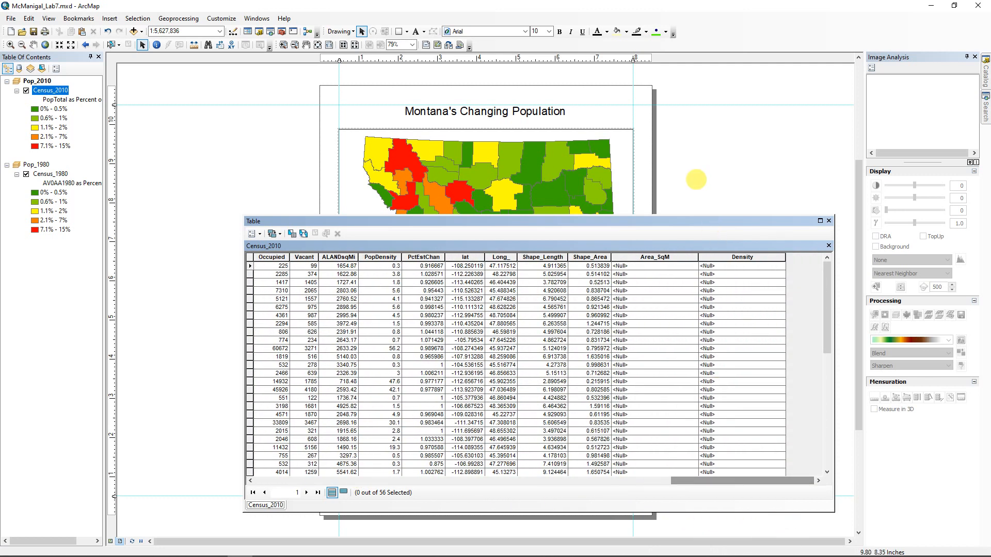
left_click(664, 258)
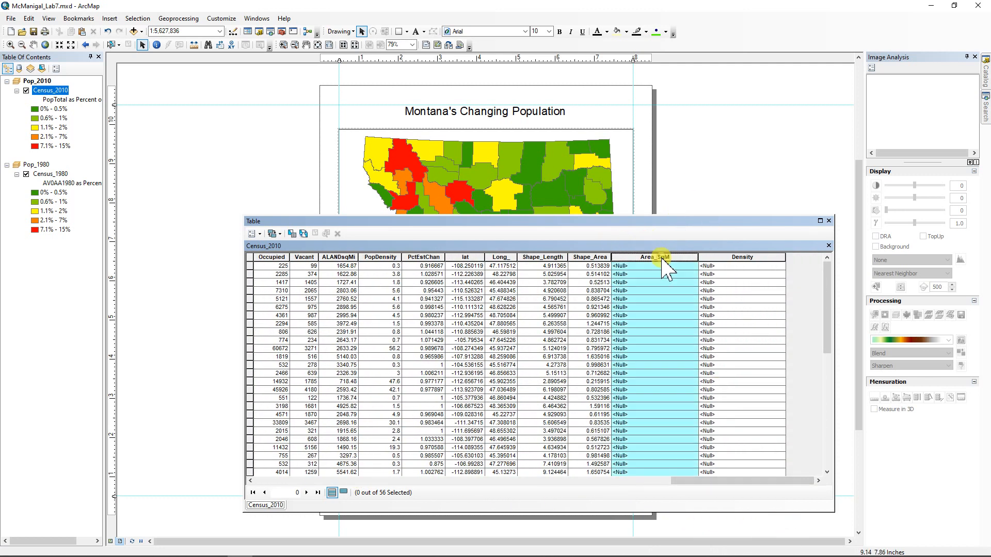
right_click(663, 258)
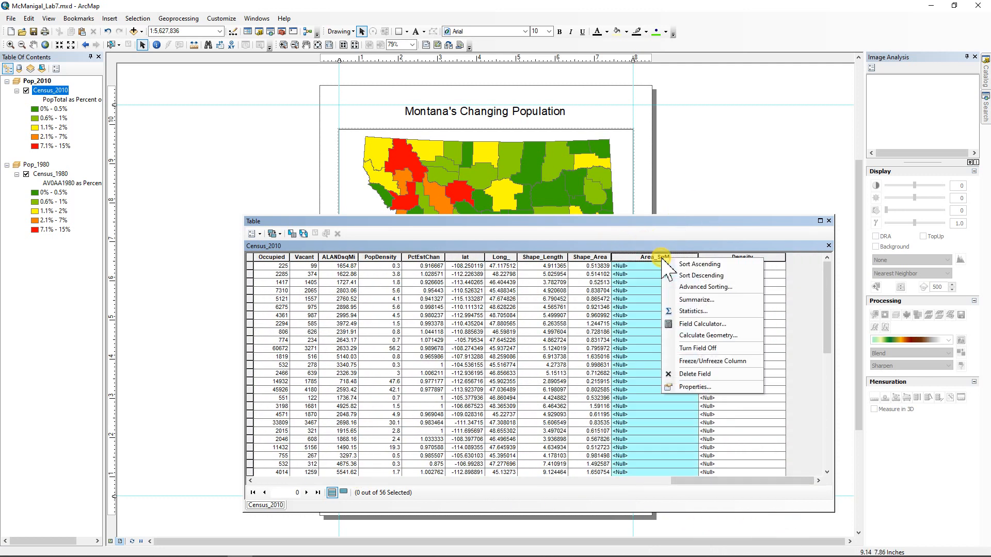
left_click(696, 336)
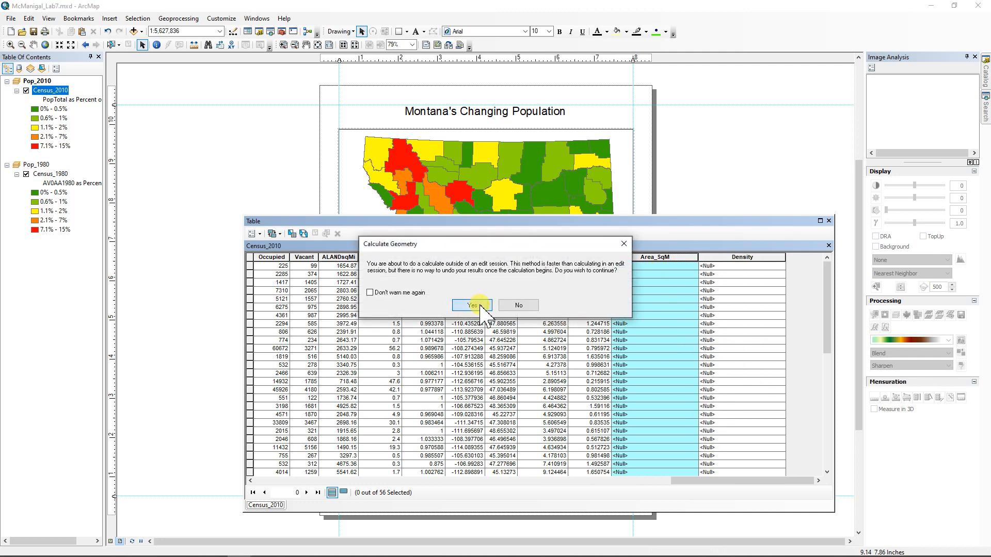
left_click(473, 306)
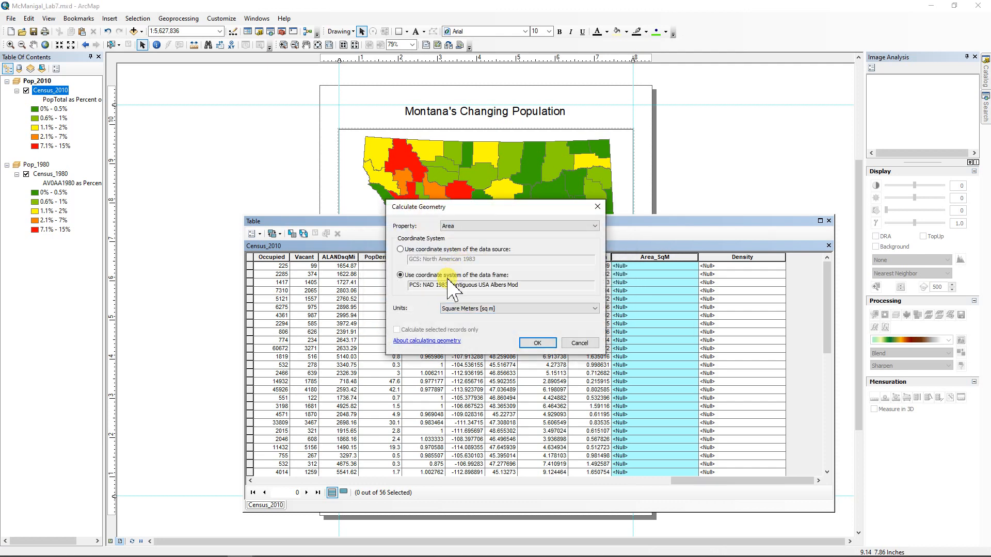
left_click(542, 307)
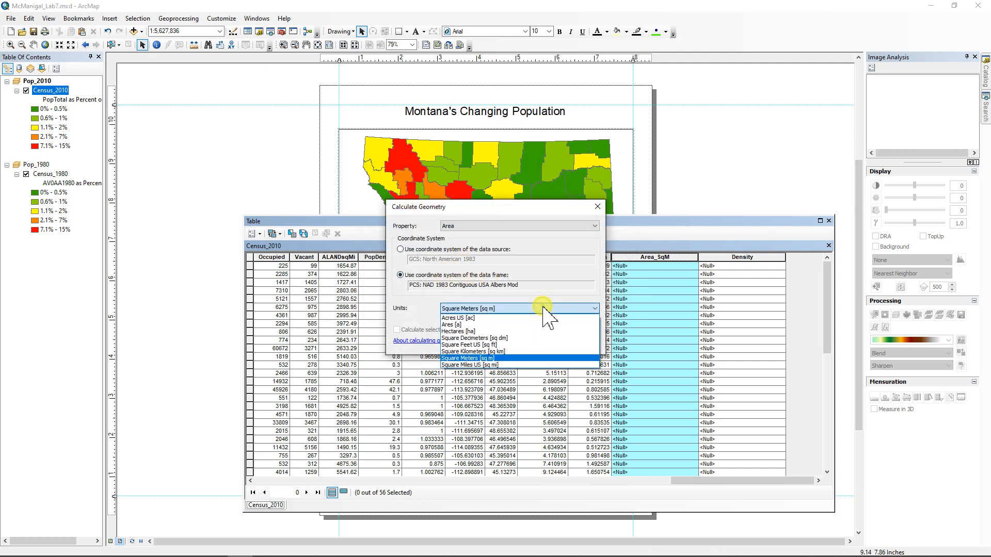
left_click(470, 365)
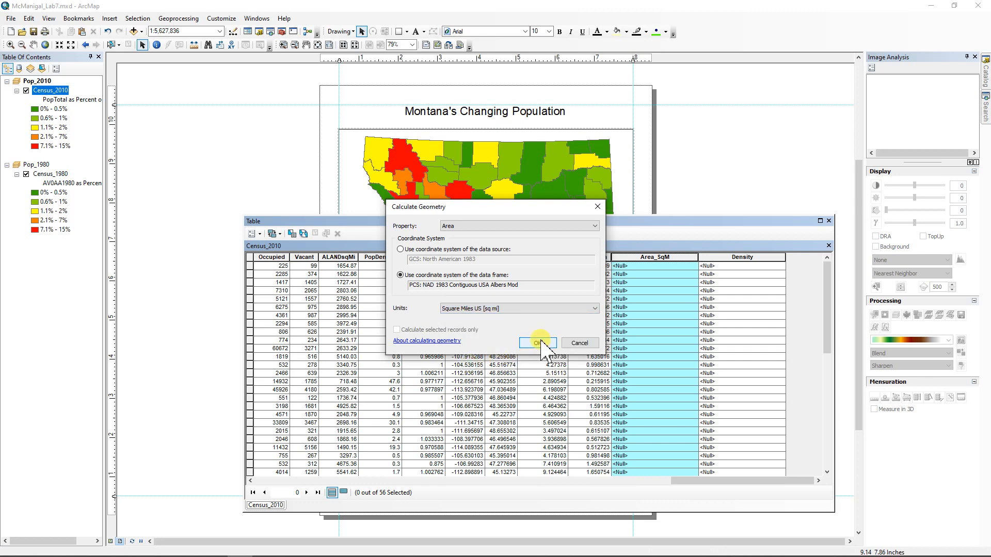
left_click(539, 343)
left_click(462, 305)
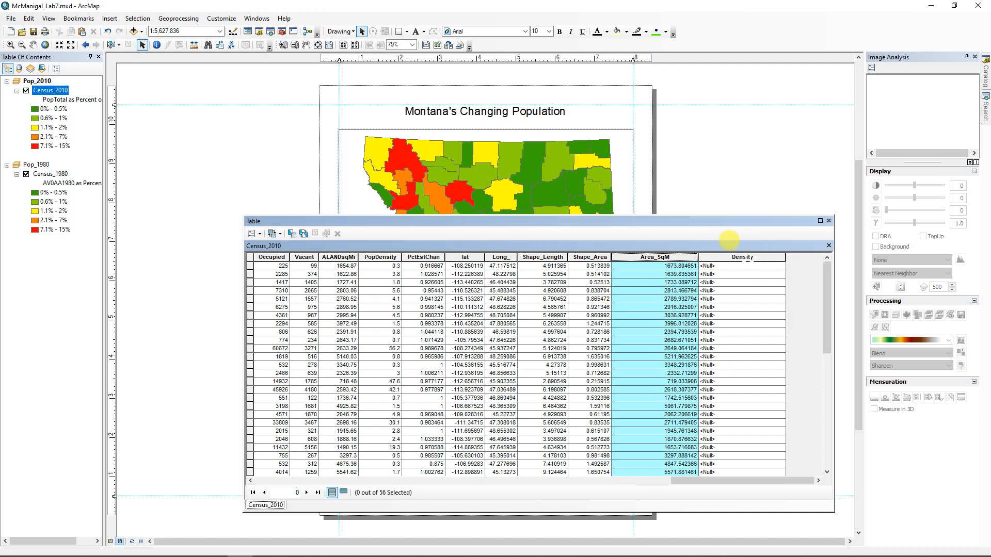
Step: Calculate the Density field of Census_2010 as [PopTotal] / [Area_SqM], and close the attribute table
left_click(743, 257)
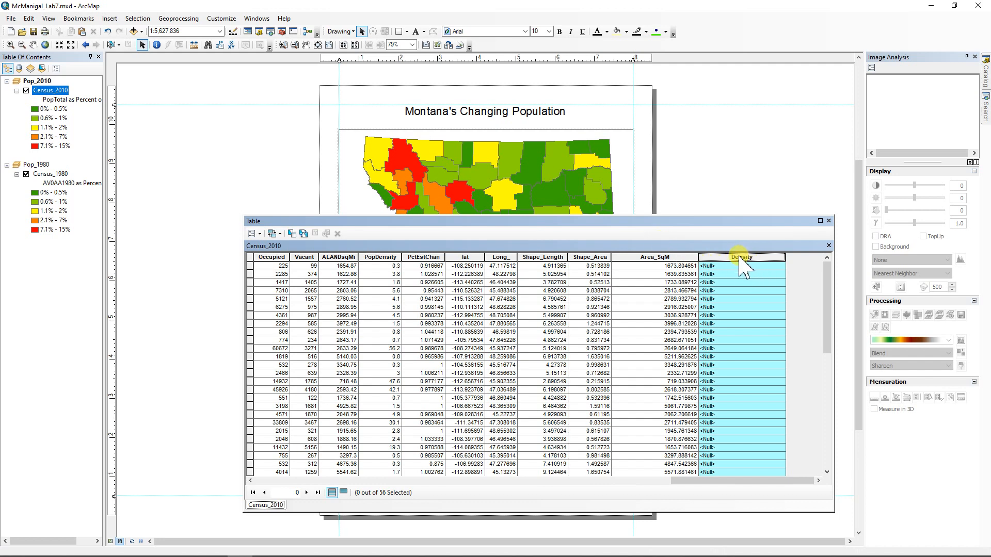
right_click(743, 263)
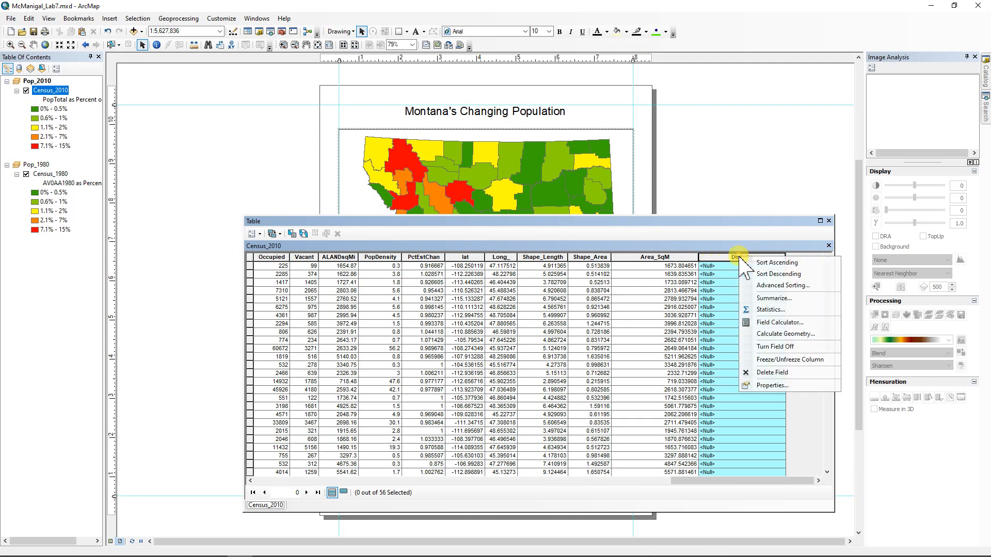
left_click(776, 325)
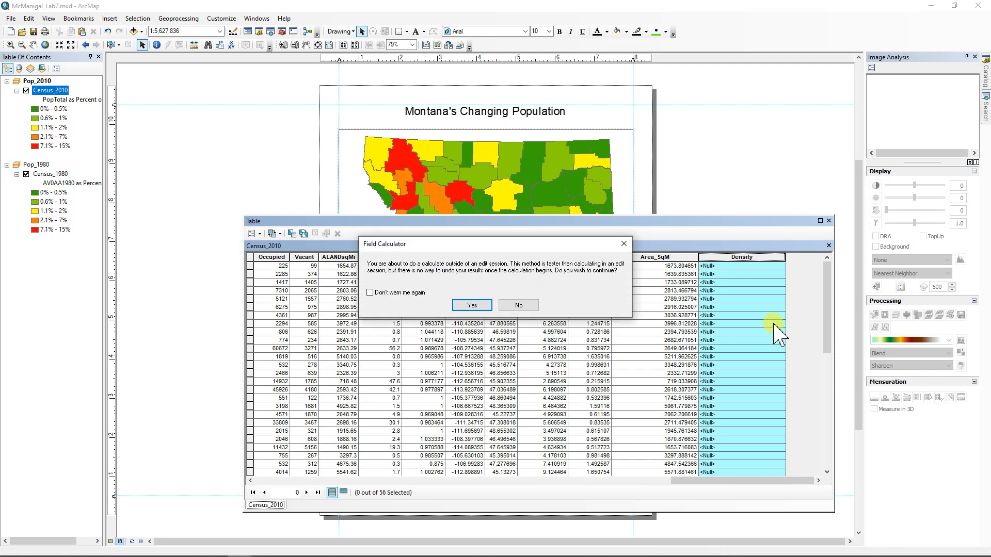
left_click(476, 302)
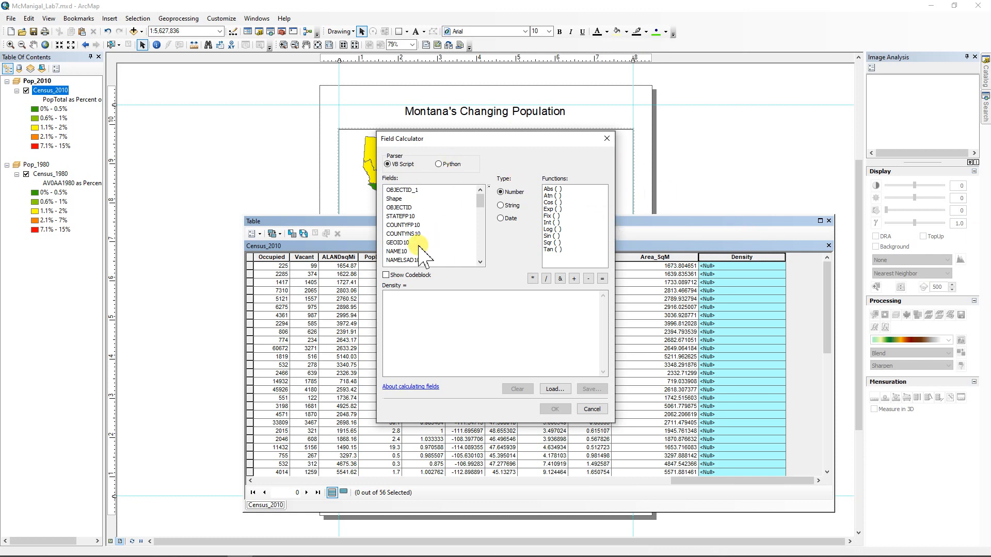
left_click(480, 262)
left_click(480, 262)
left_click(480, 261)
left_click(480, 262)
left_click(480, 262)
left_click(480, 262)
left_click(480, 261)
left_click(480, 262)
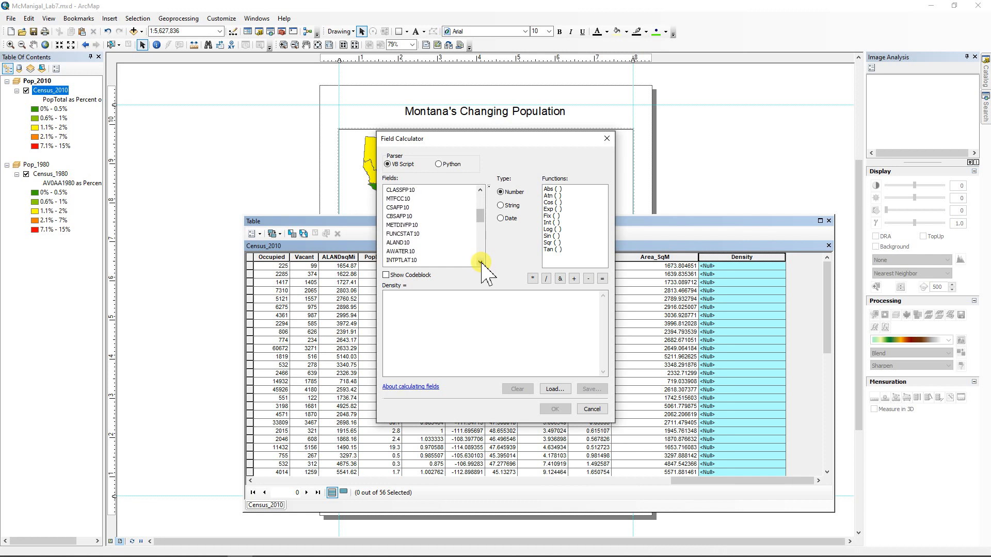
left_click(481, 262)
left_click(480, 262)
double_click(397, 252)
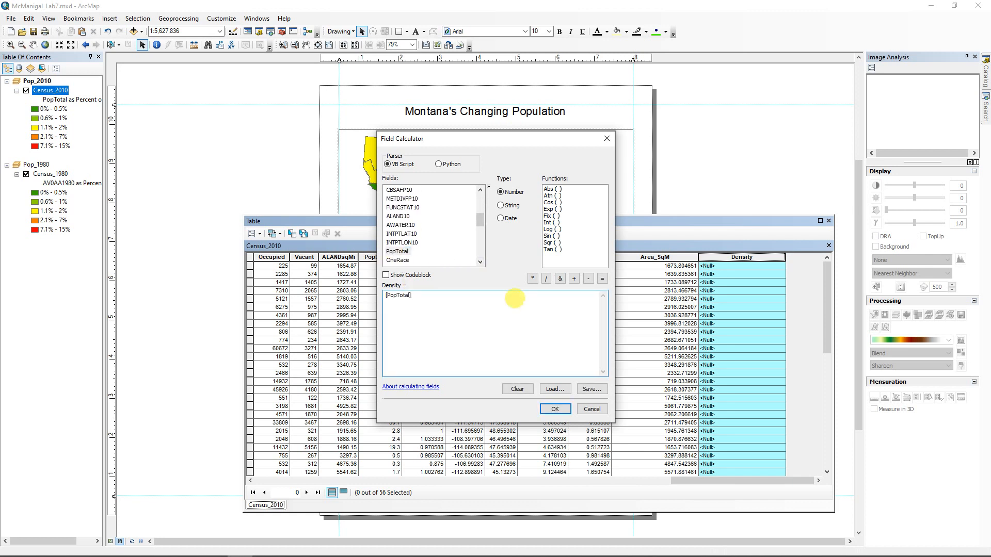
left_click(546, 279)
left_click_drag(480, 221, 485, 263)
double_click(399, 251)
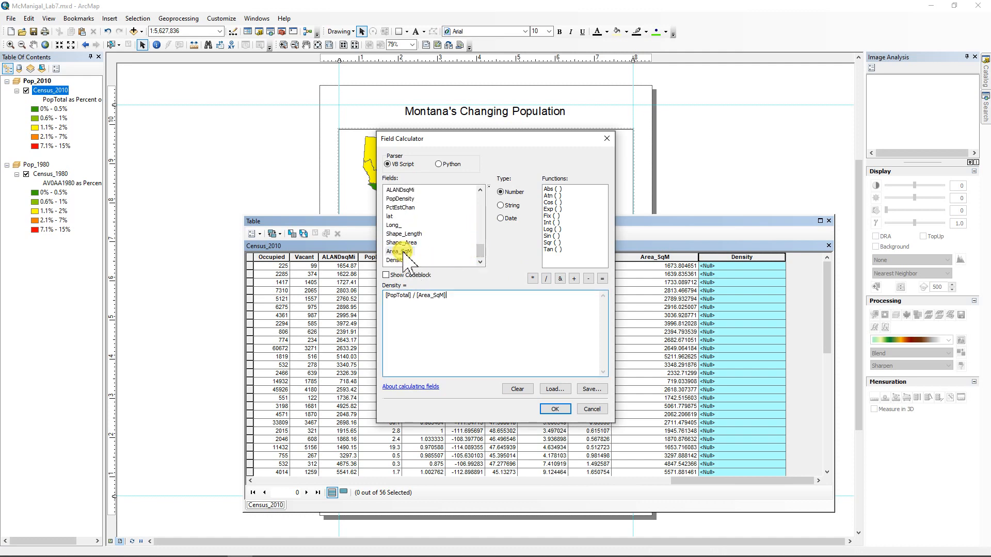
left_click(555, 409)
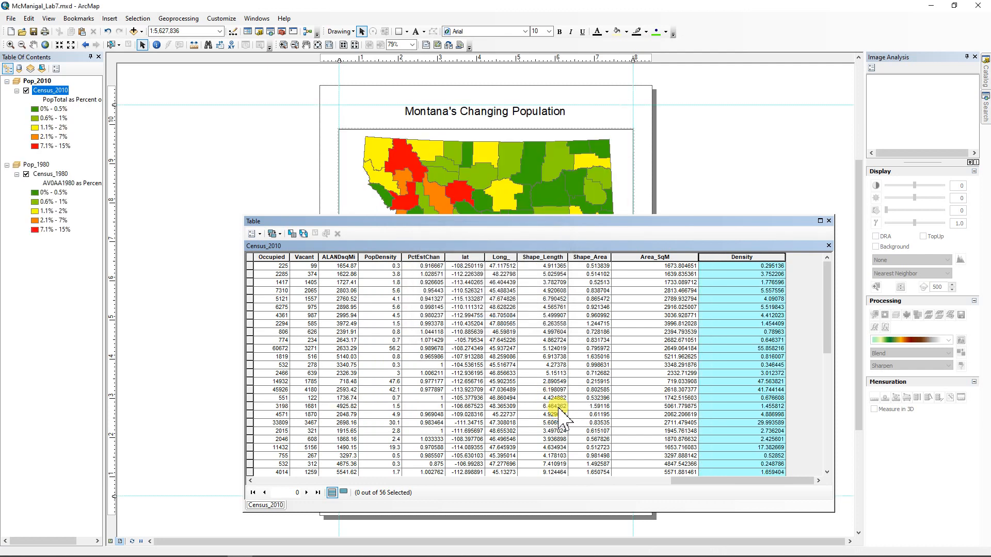
left_click(829, 221)
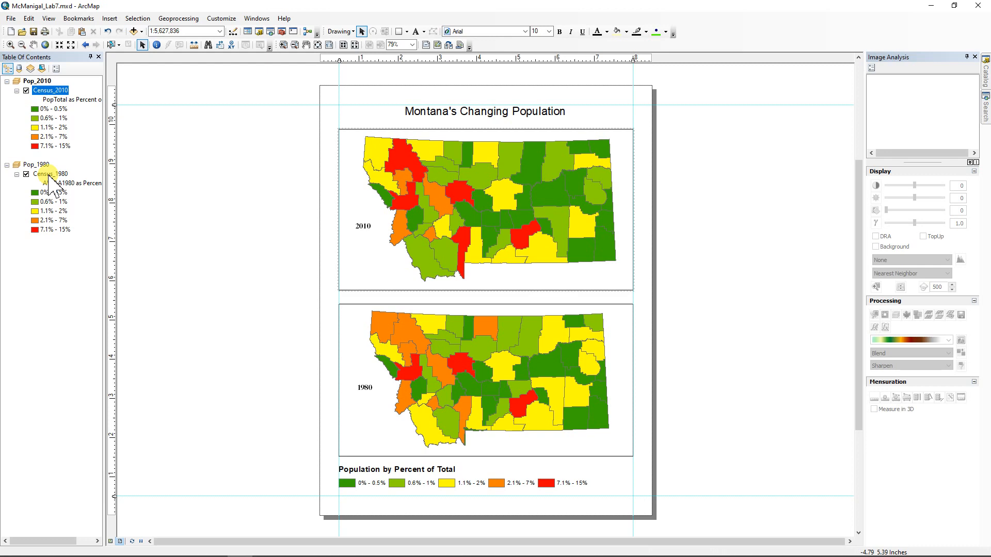
Step: Open the Census_1980 attribute table and add a Double field named Area_SqM
left_click(50, 174)
key("ctrl+t")
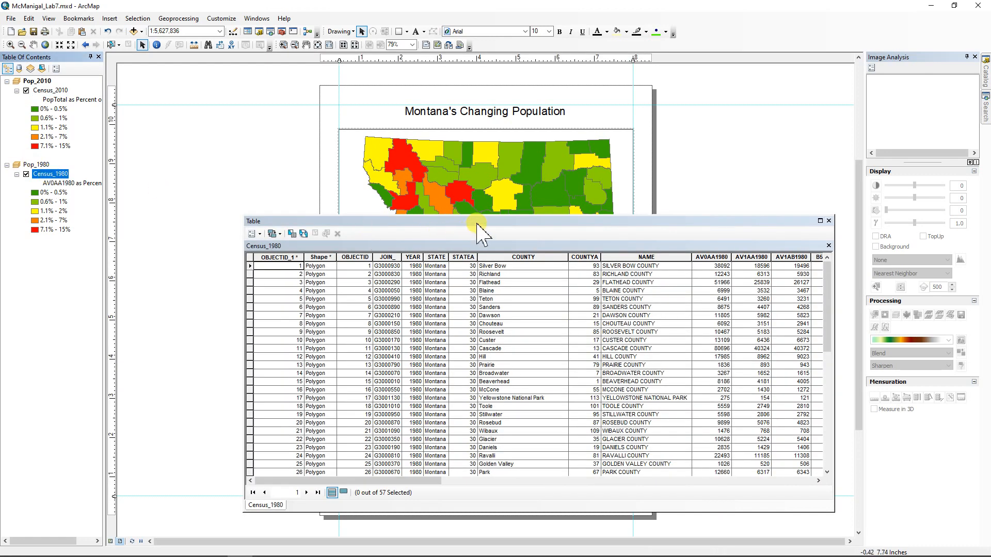
left_click_drag(478, 224, 388, 182)
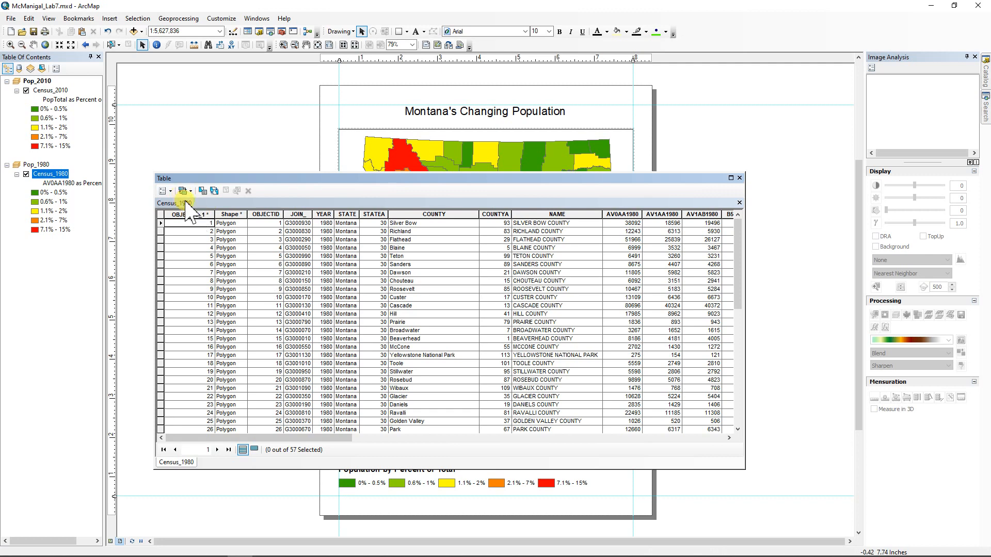
left_click(163, 191)
left_click(191, 256)
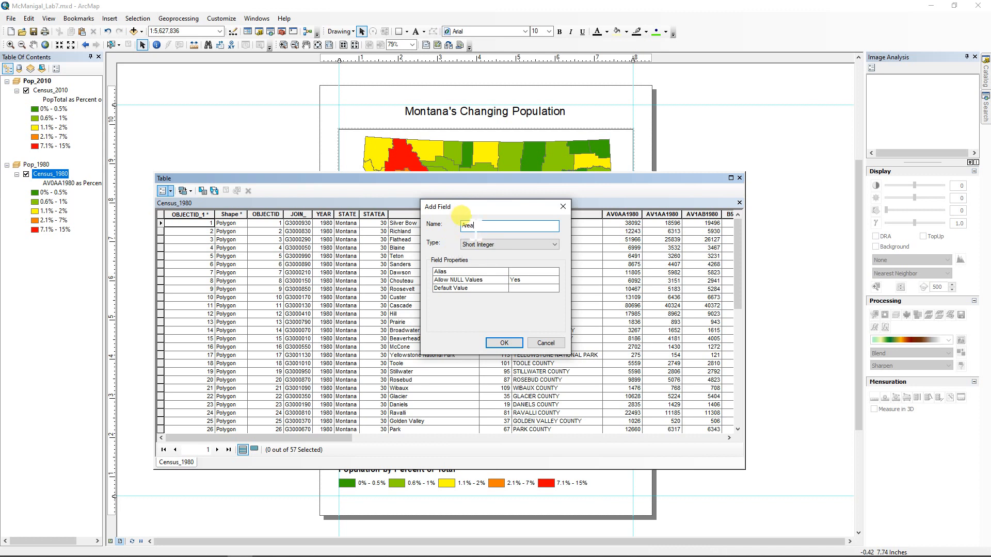
left_click(503, 245)
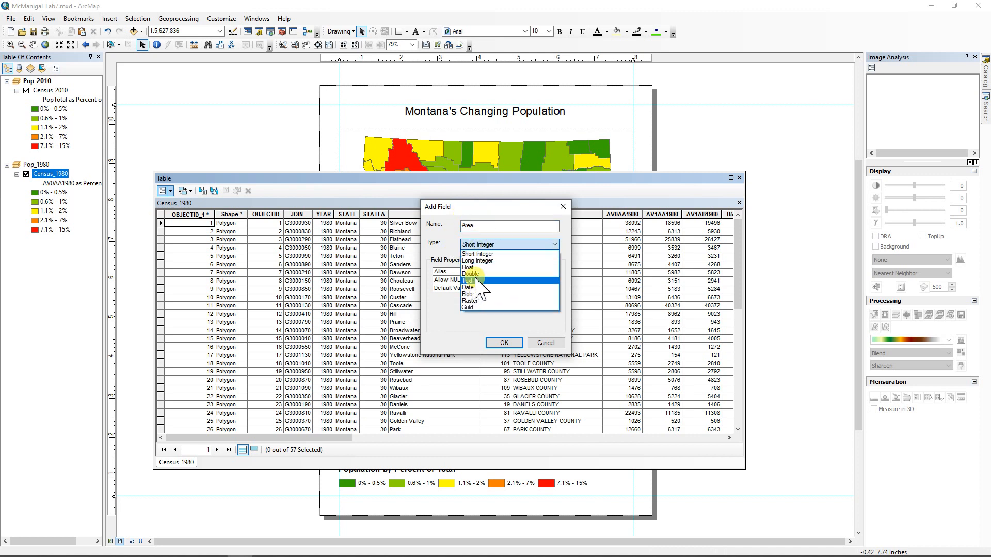
left_click(470, 274)
left_click(477, 227)
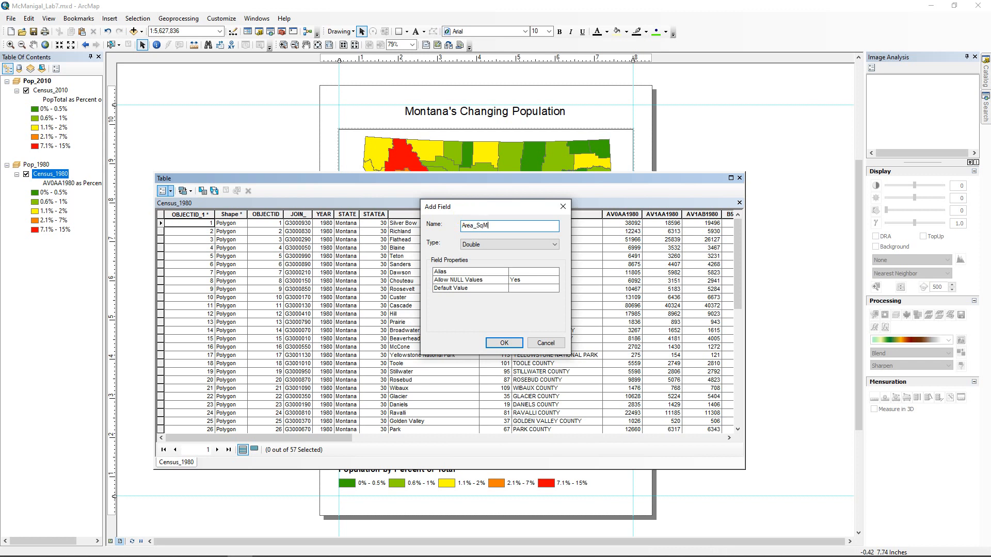
left_click(504, 343)
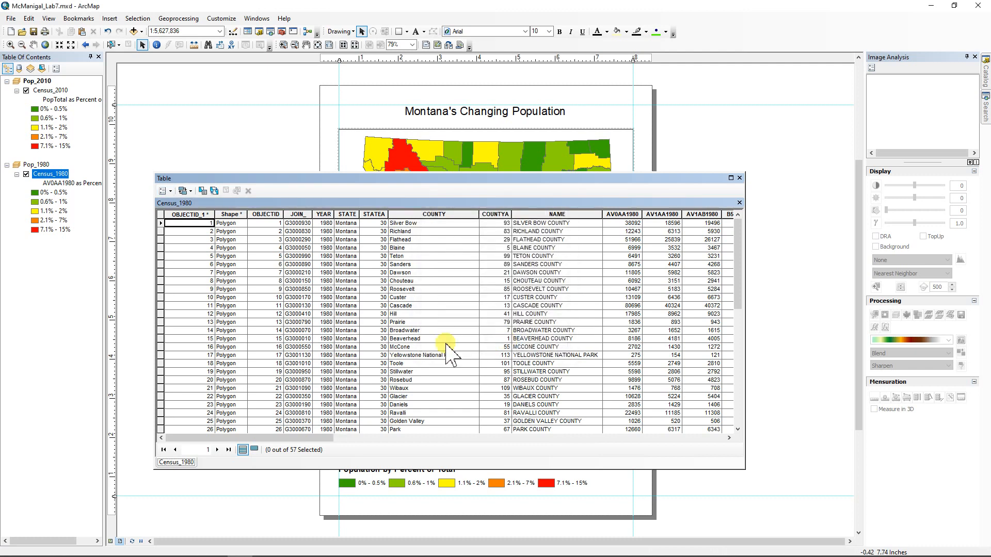
Step: Add a Double field named Density to the Census_1980 attribute table
left_click(172, 191)
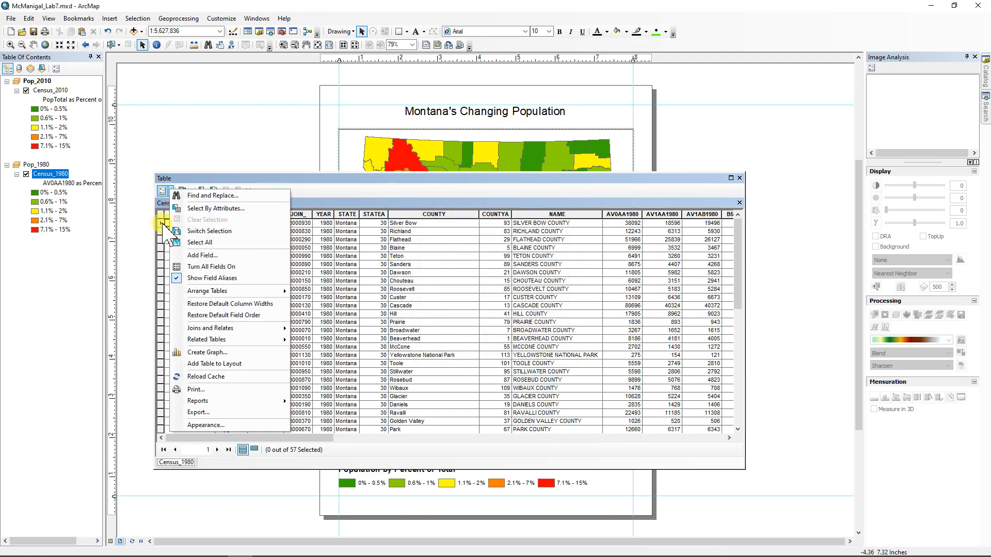
left_click(199, 255)
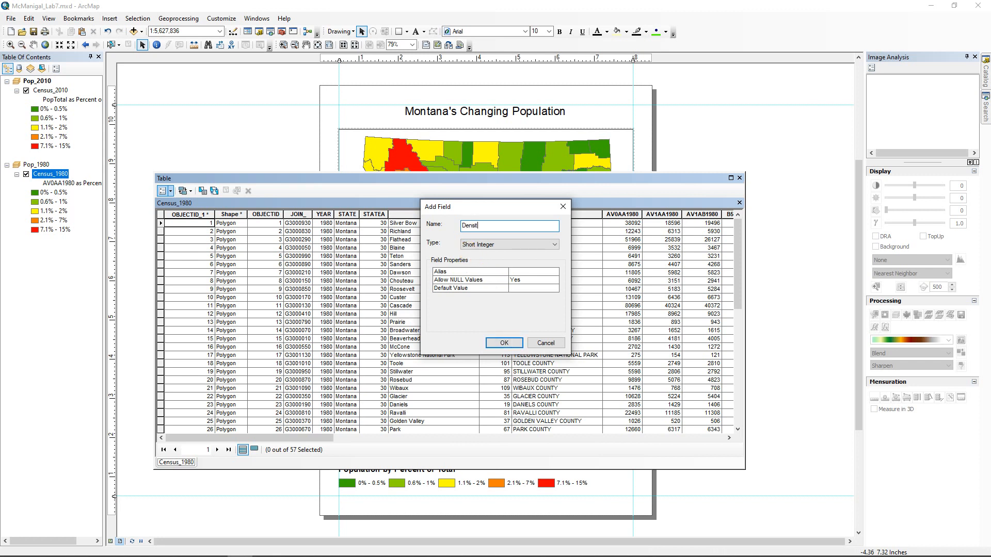
left_click(553, 245)
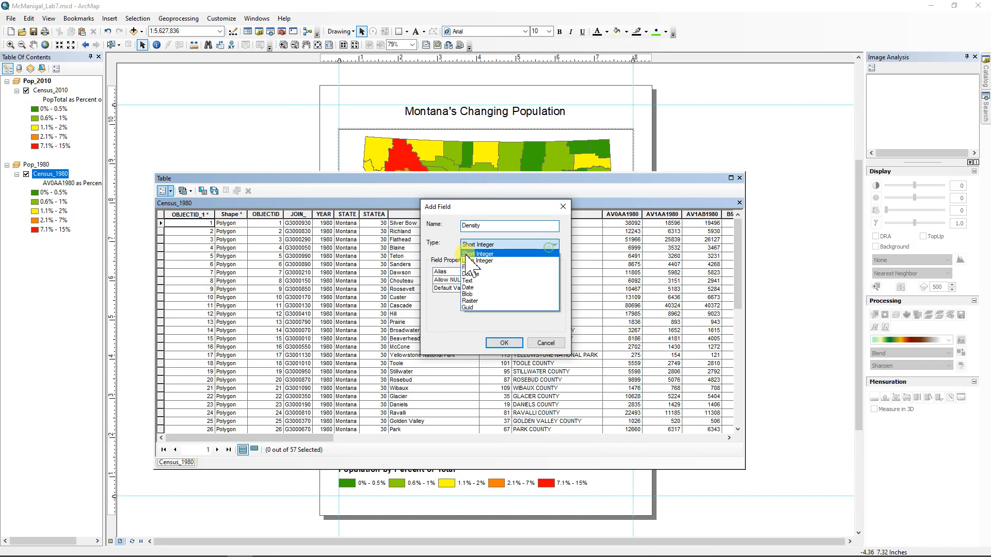
left_click(478, 284)
left_click(504, 342)
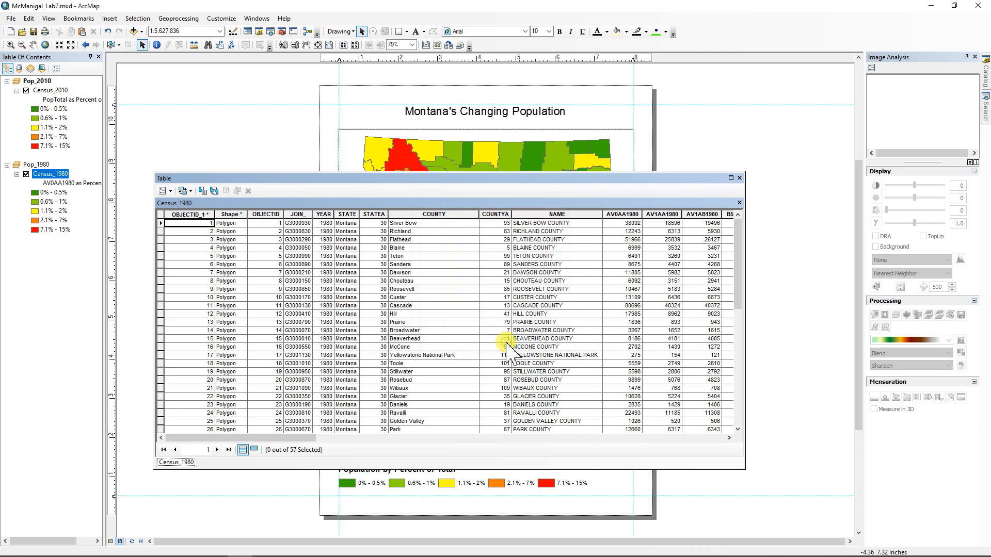
Step: Calculate Census_1980's Area_SqM as area in Square Miles US with the data frame's coordinate system, turning off further edit-session warnings
left_click_drag(277, 440, 707, 535)
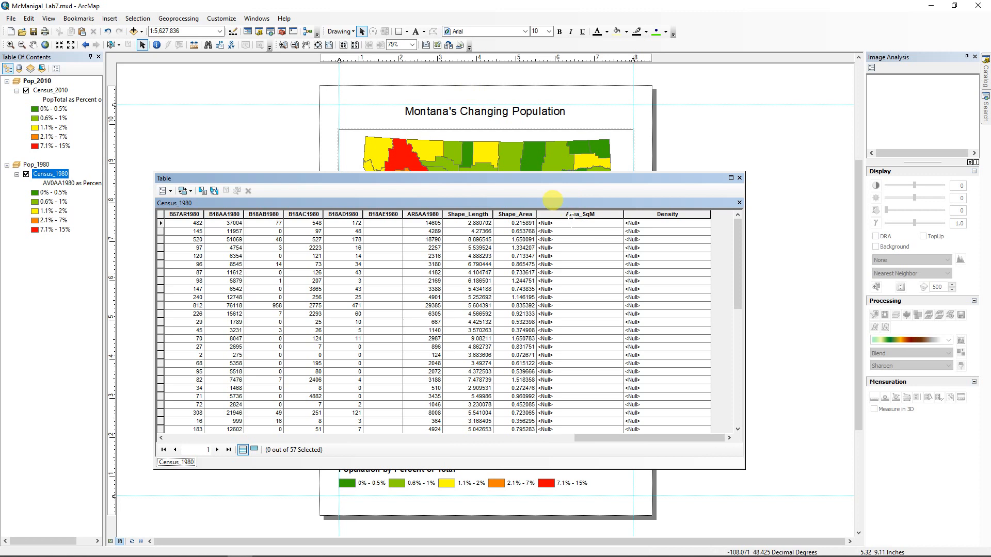
right_click(569, 215)
left_click(609, 294)
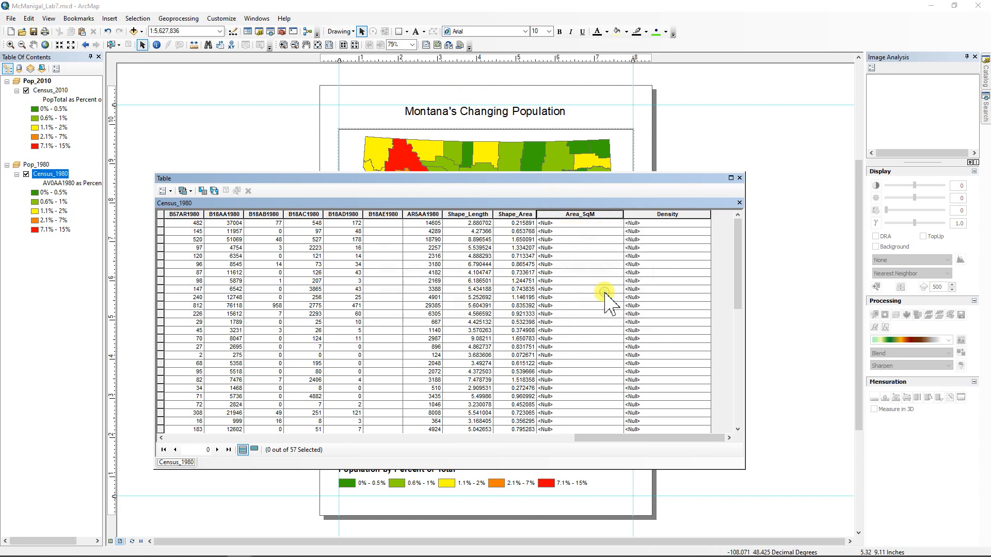
left_click(370, 293)
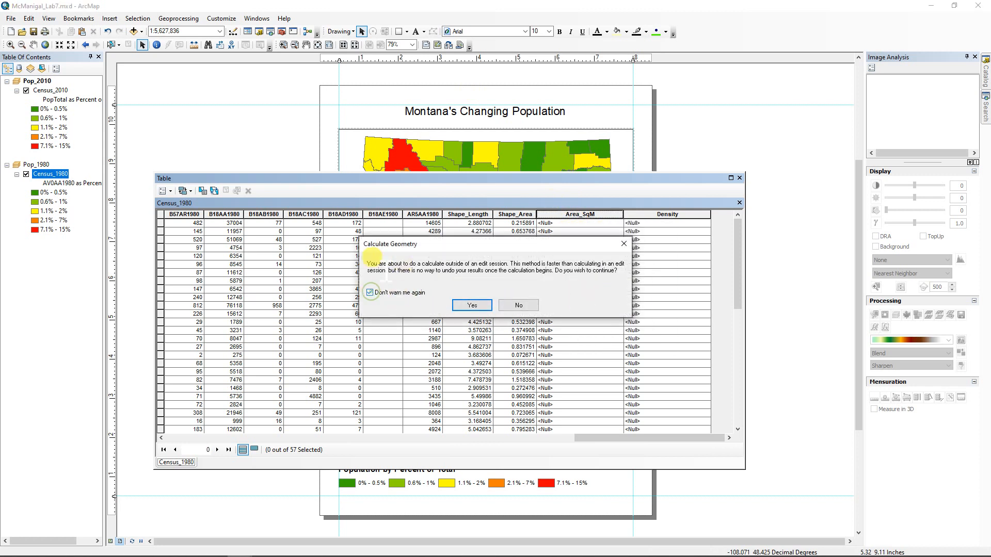
left_click(470, 308)
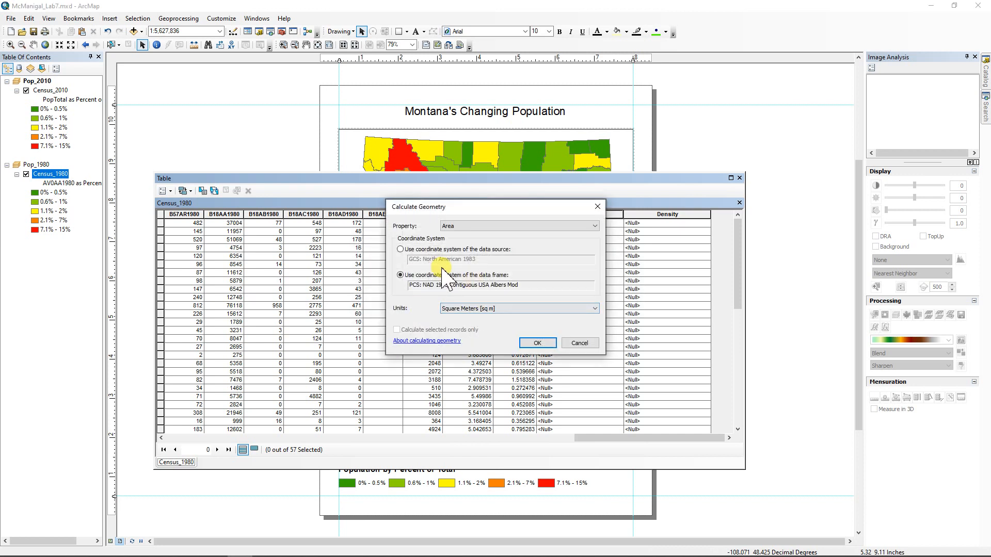
left_click(481, 310)
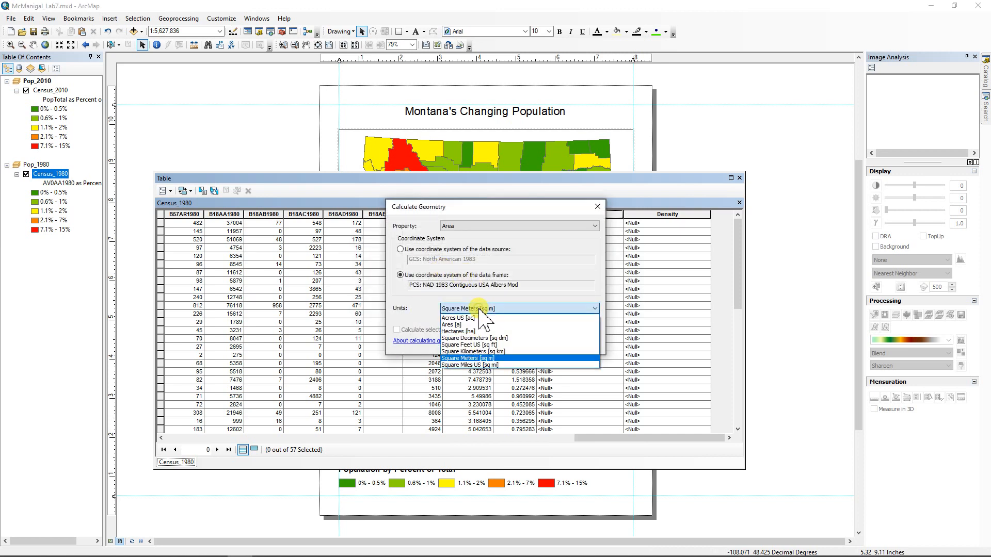
left_click(481, 368)
left_click(537, 342)
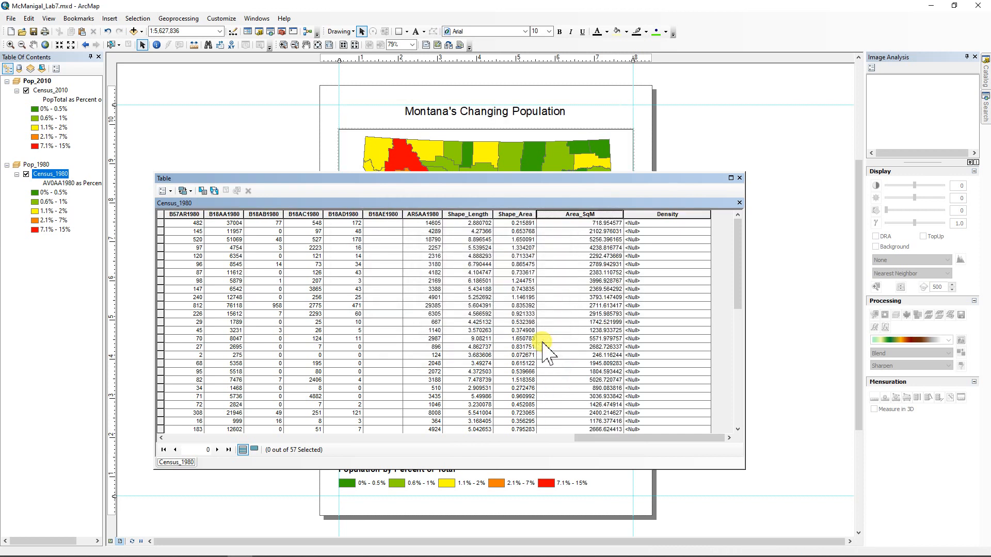
Step: Try to calculate the Density field of Census_1980 by dividing AV0AA1980 by Area_SqM
right_click(670, 217)
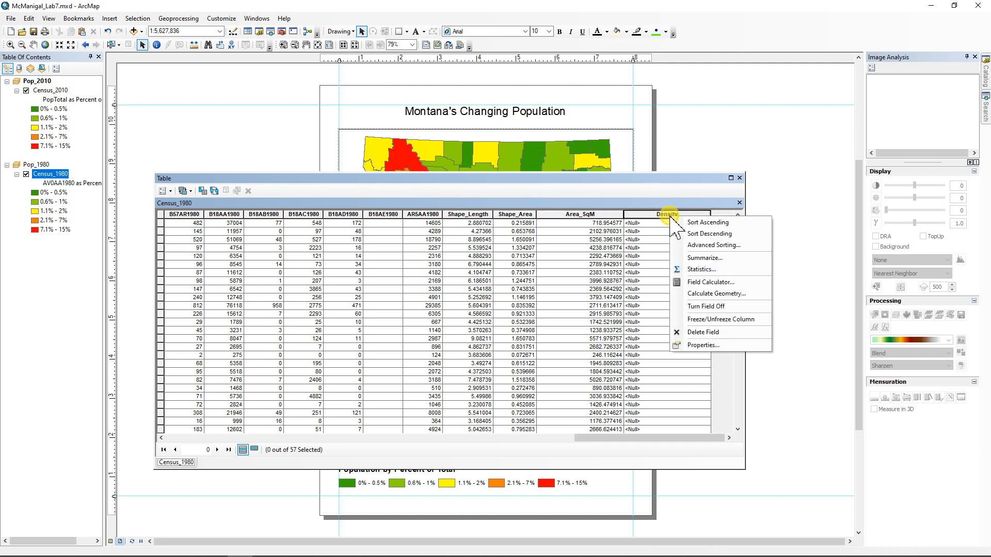
left_click(710, 283)
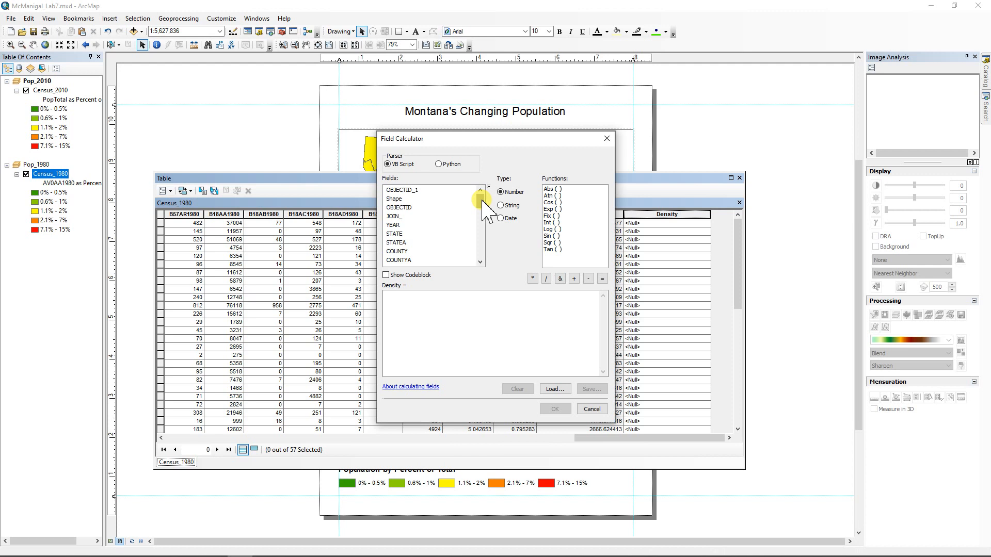
left_click(481, 262)
left_click(480, 262)
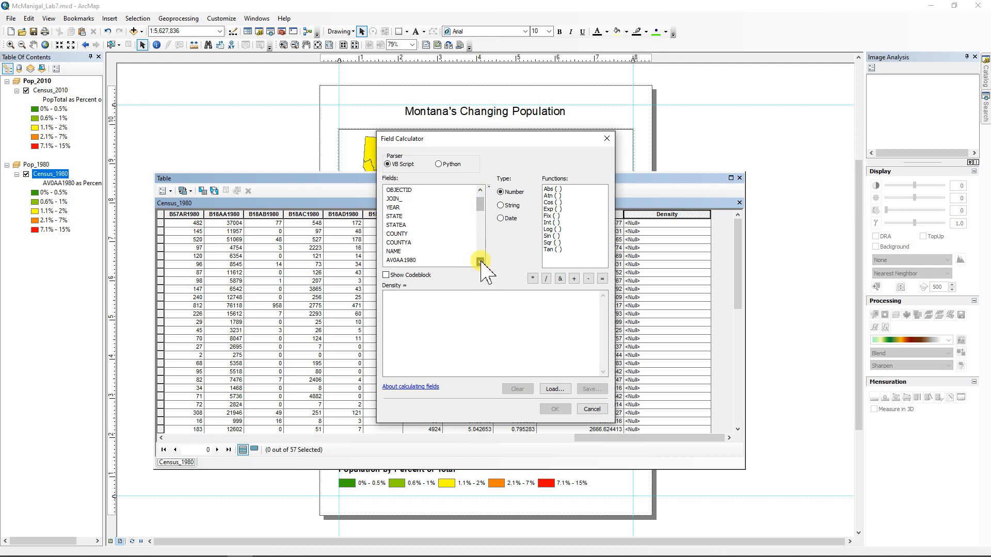
left_click(480, 262)
left_click(481, 262)
double_click(423, 243)
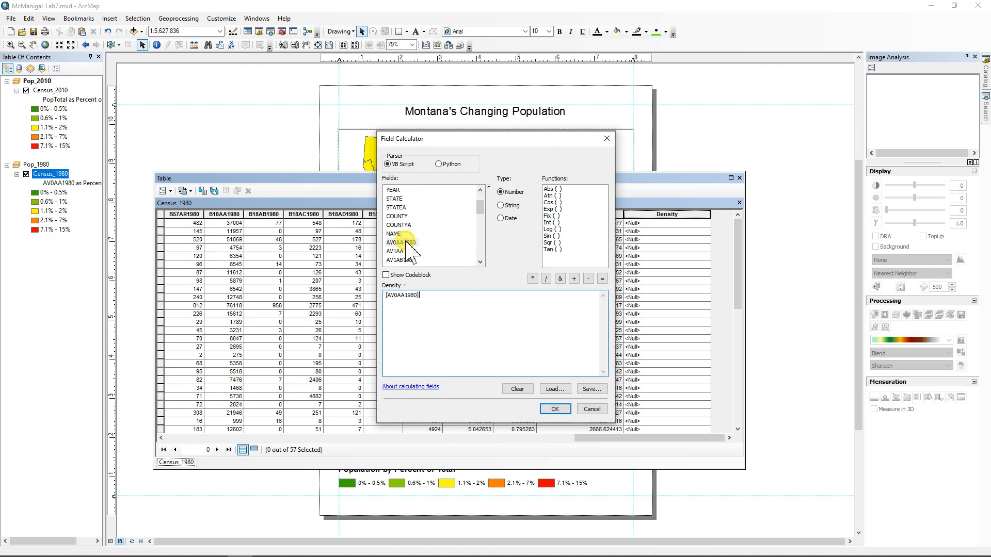
left_click(546, 279)
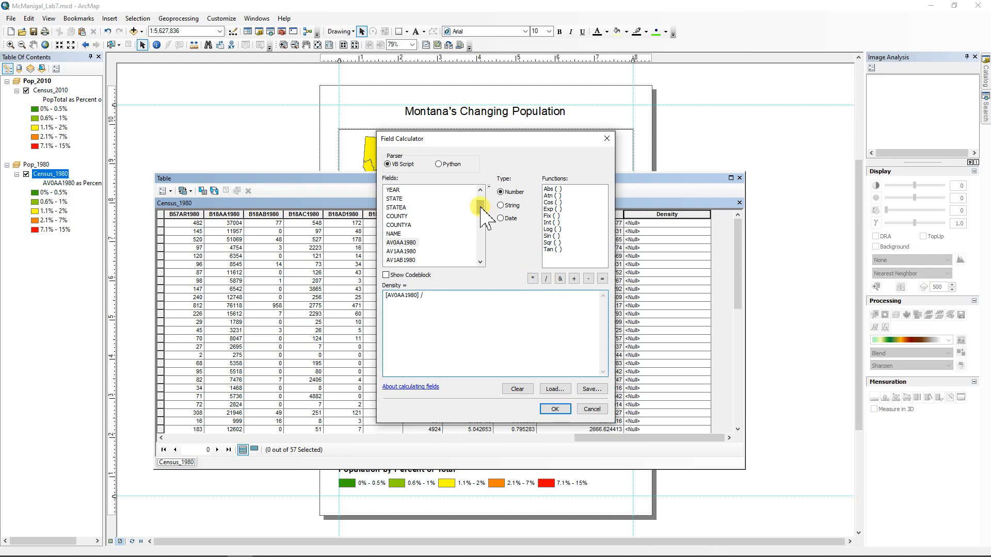
left_click_drag(481, 206, 480, 252)
left_click(405, 252)
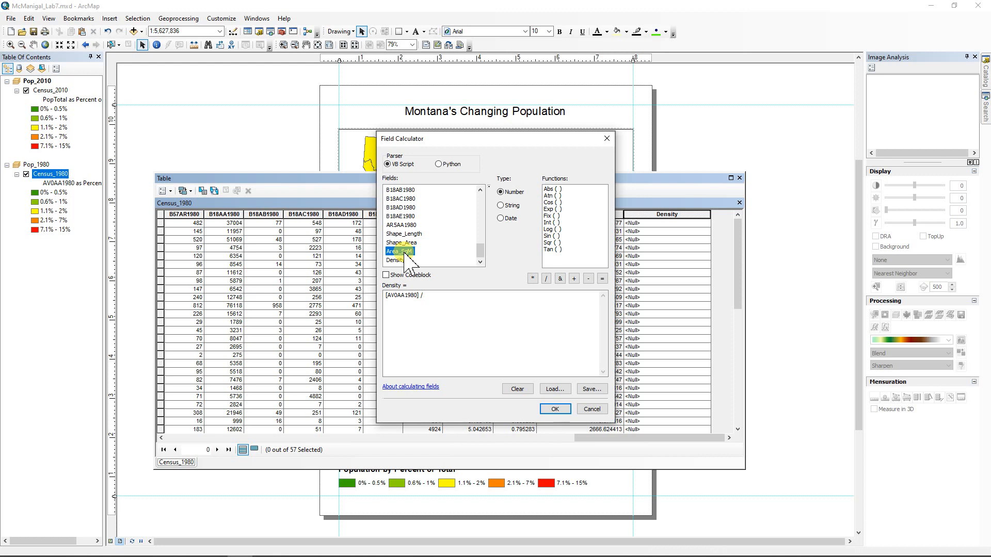
double_click(405, 252)
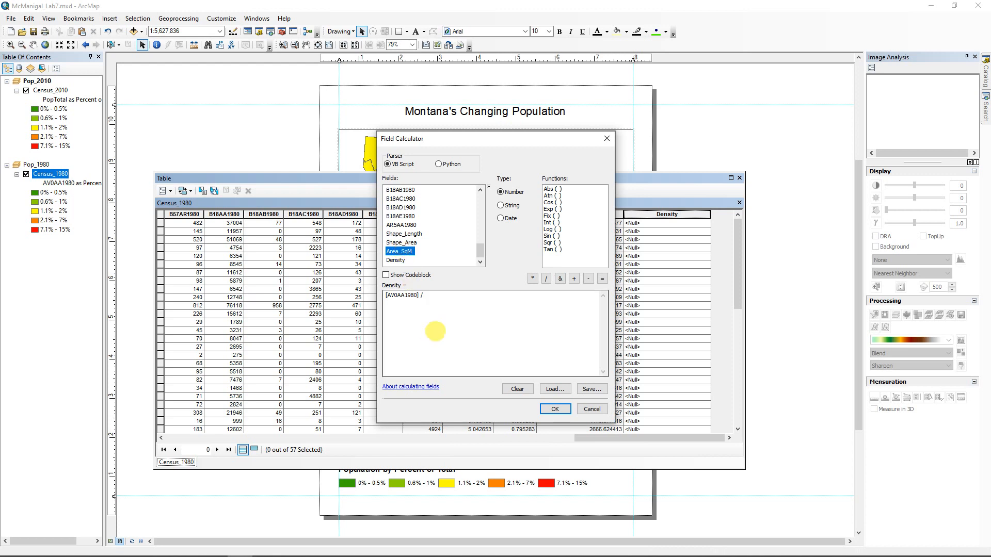
left_click(555, 408)
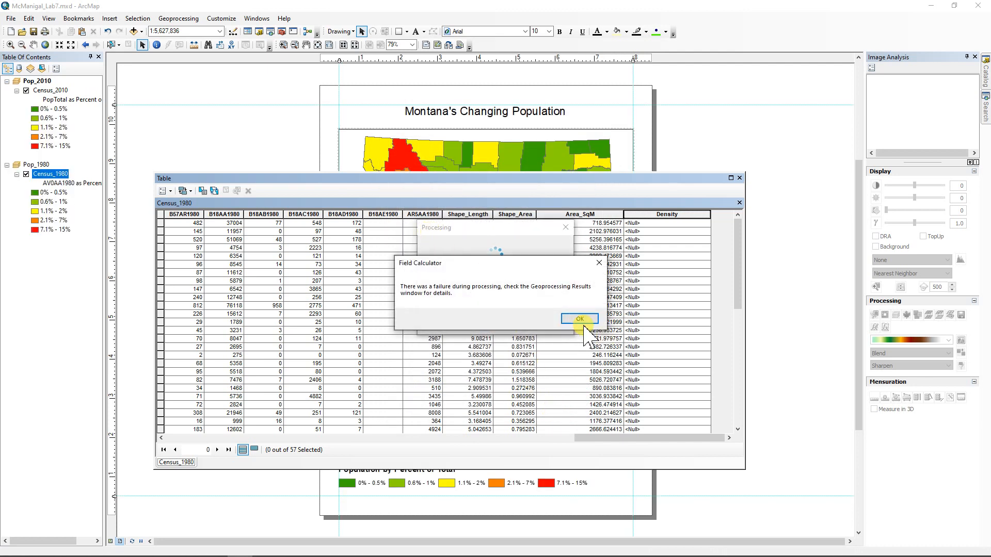
left_click(580, 319)
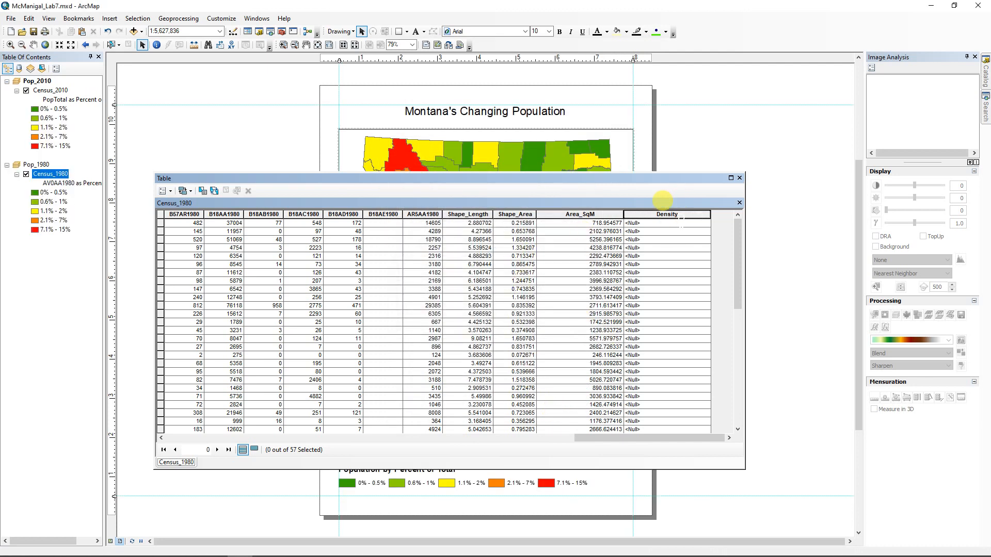
Step: Reopen the Field Calculator for Census_1980's Density field and clear the expression left in it
right_click(674, 214)
left_click(711, 282)
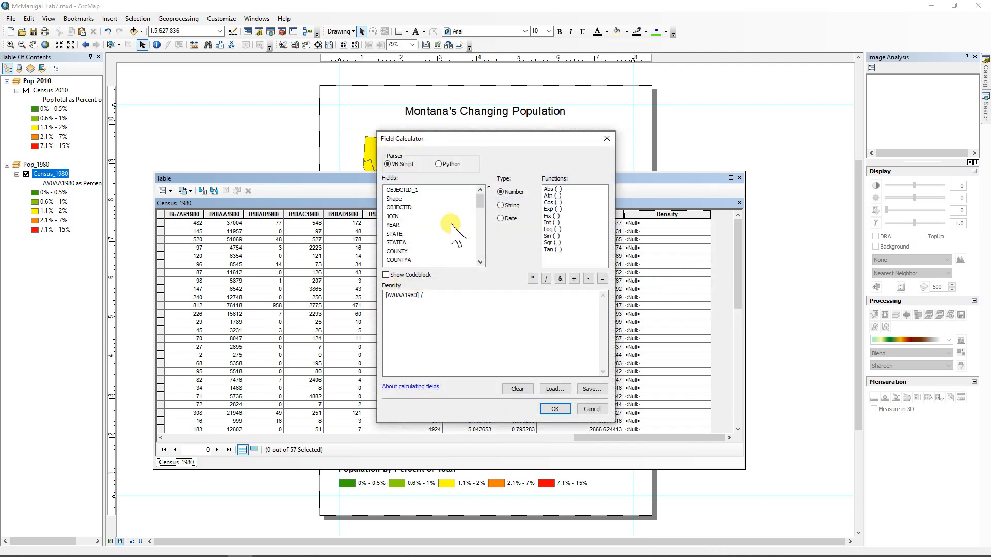
left_click_drag(480, 201, 472, 261)
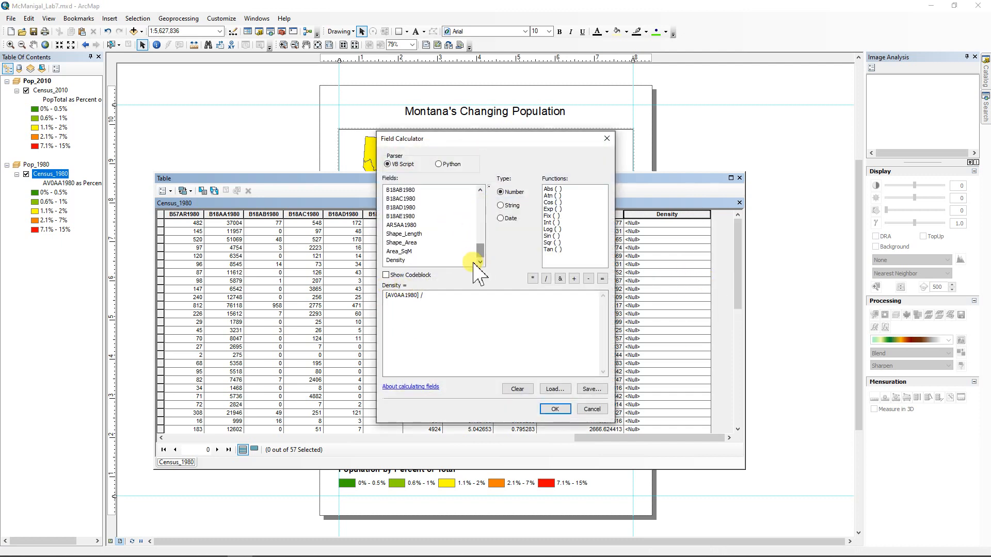
double_click(400, 251)
left_click(428, 300)
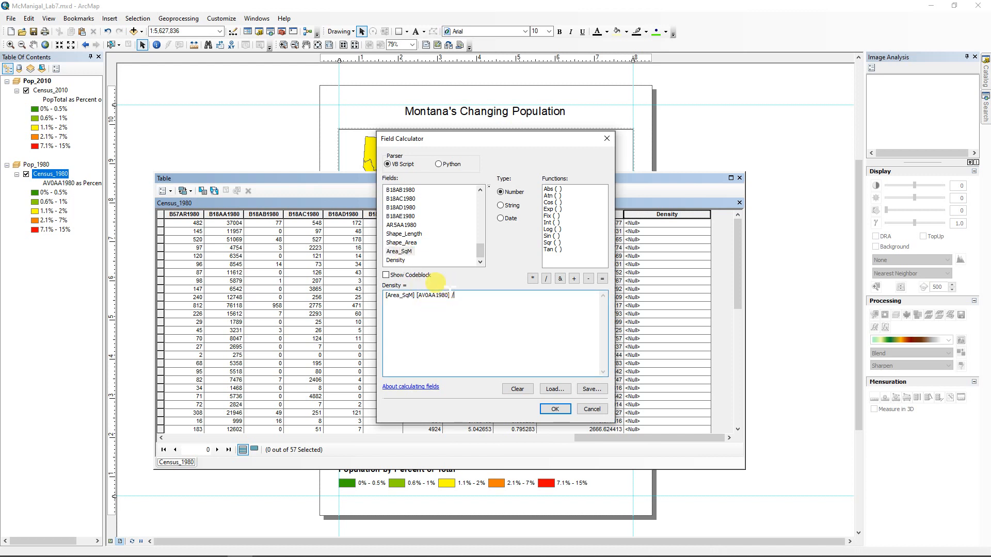
left_click_drag(453, 294, 352, 283)
left_click(518, 389)
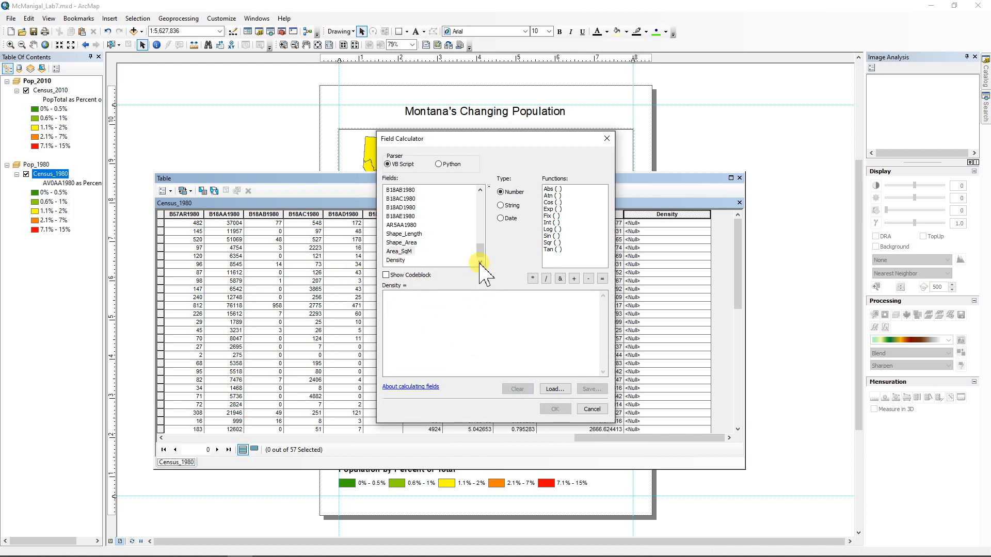
Step: Calculate the Density field of Census_1980 with the expression [AV0AA1980] / [Area_SqM]
left_click_drag(477, 253, 473, 196)
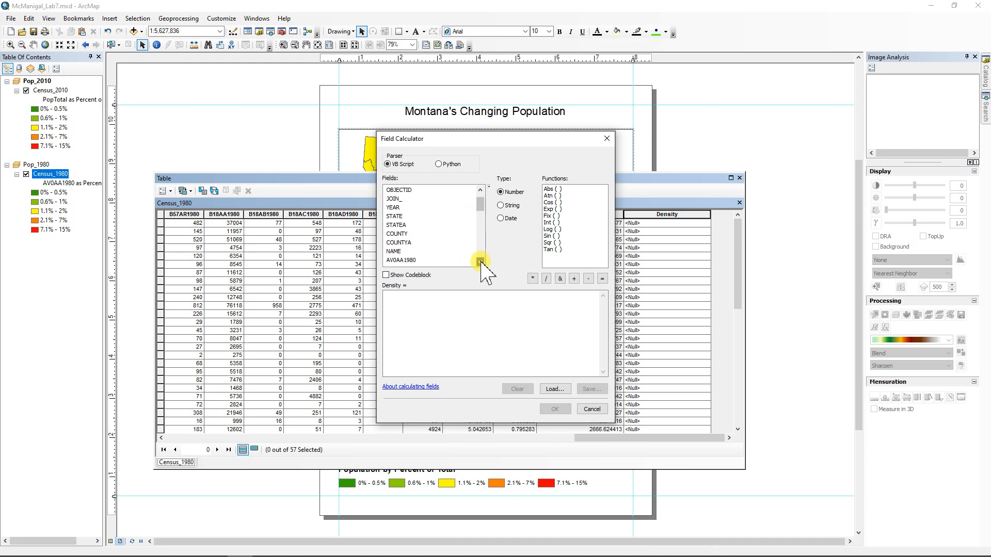
left_click(480, 263)
double_click(401, 251)
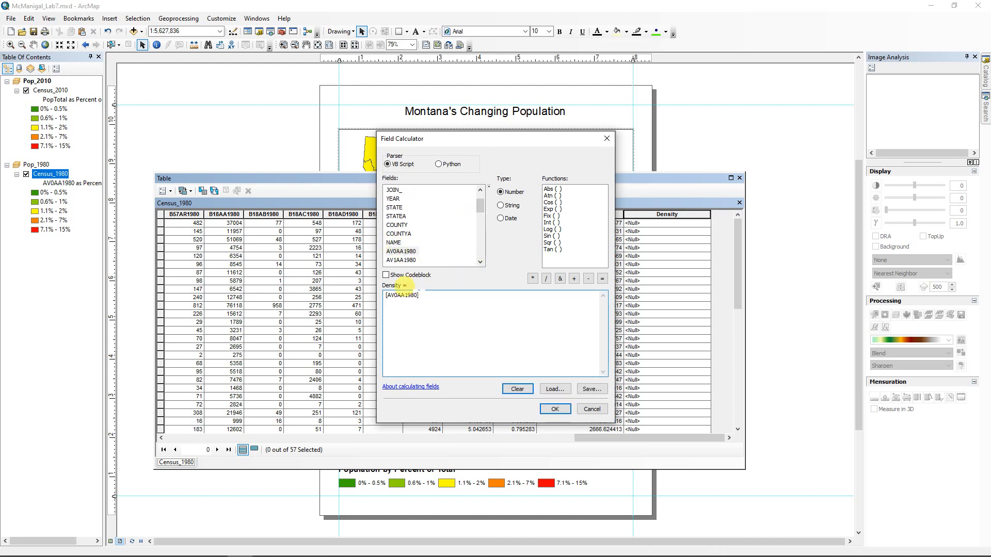
left_click(545, 279)
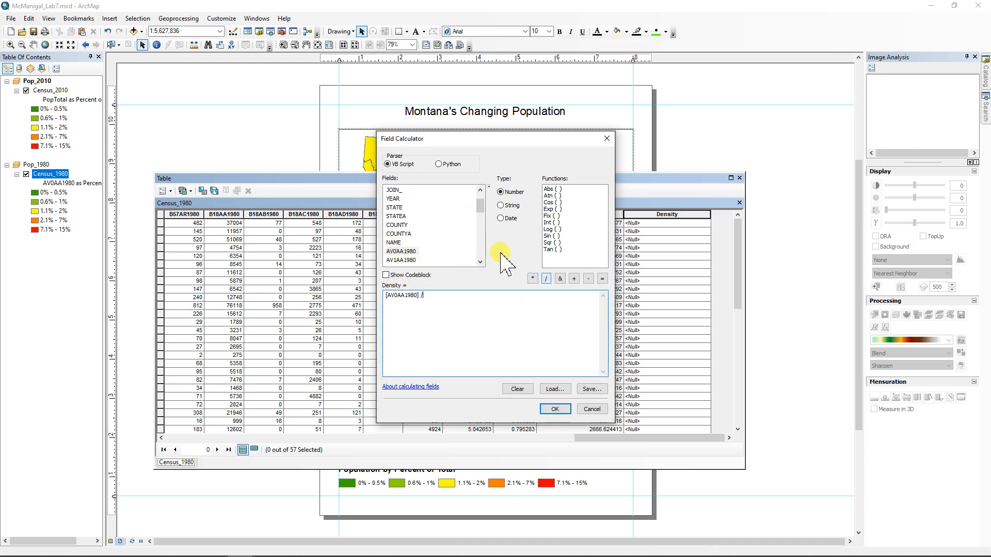
left_click_drag(482, 210, 481, 251)
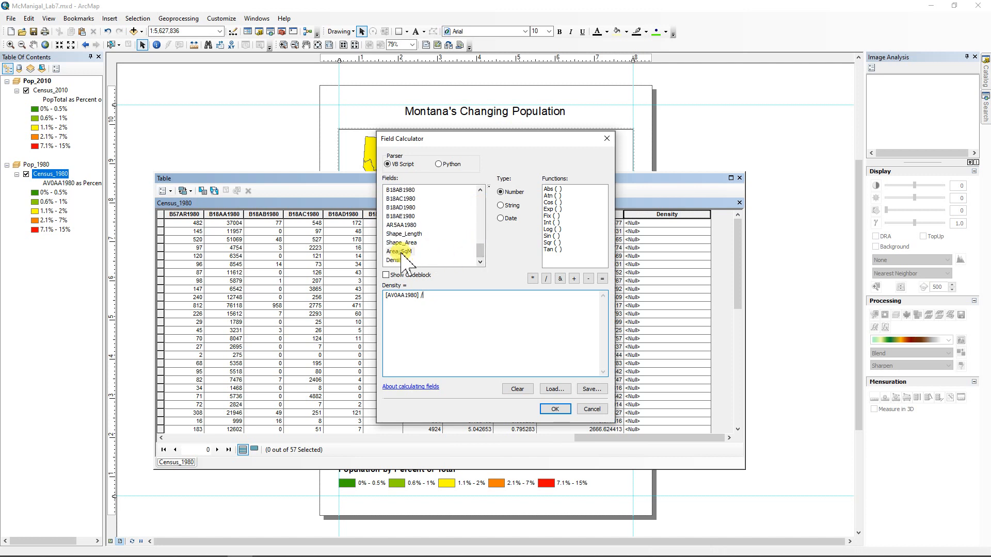
double_click(399, 251)
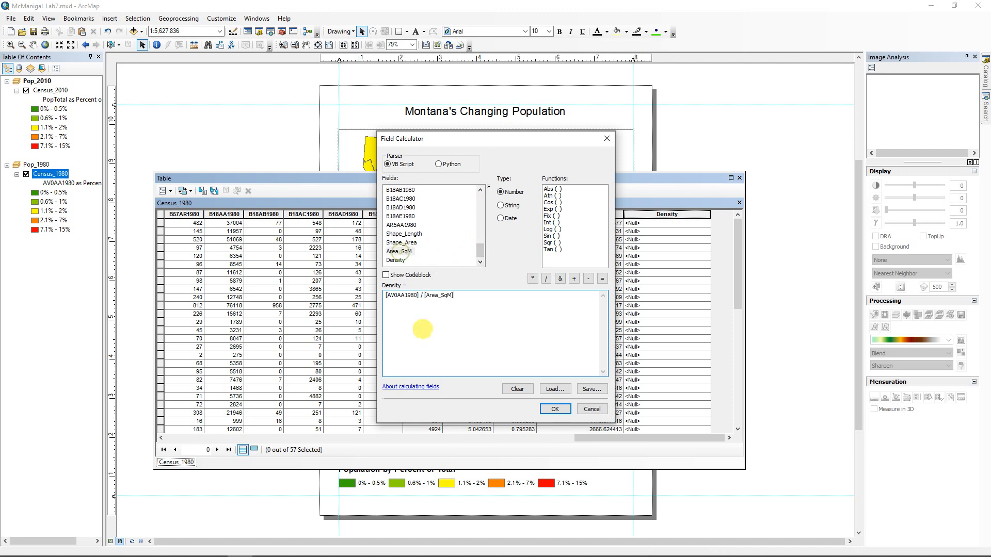
left_click(555, 409)
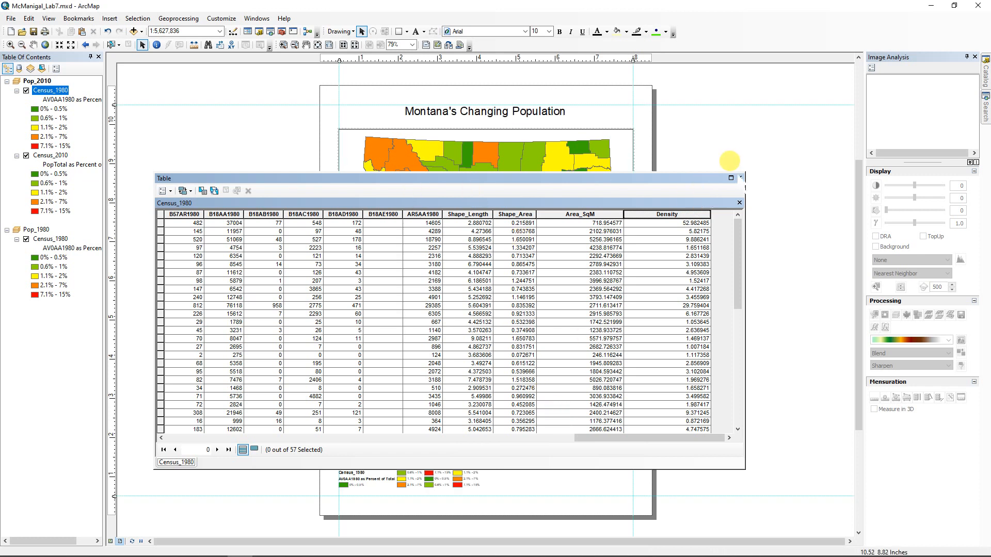
Step: Close the attribute table and remove the stray Census_1980 layer from the Pop_2010 data frame
left_click(740, 178)
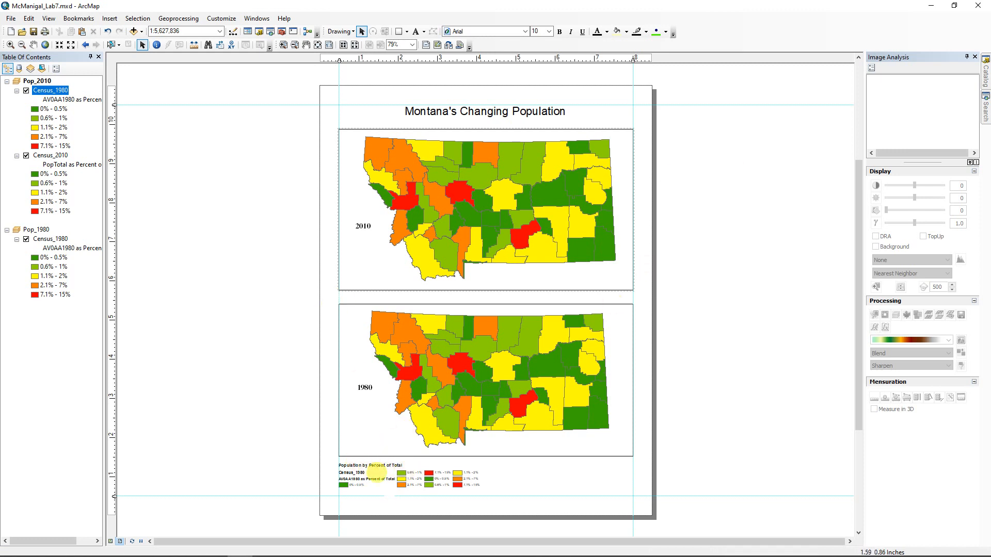
left_click(418, 473)
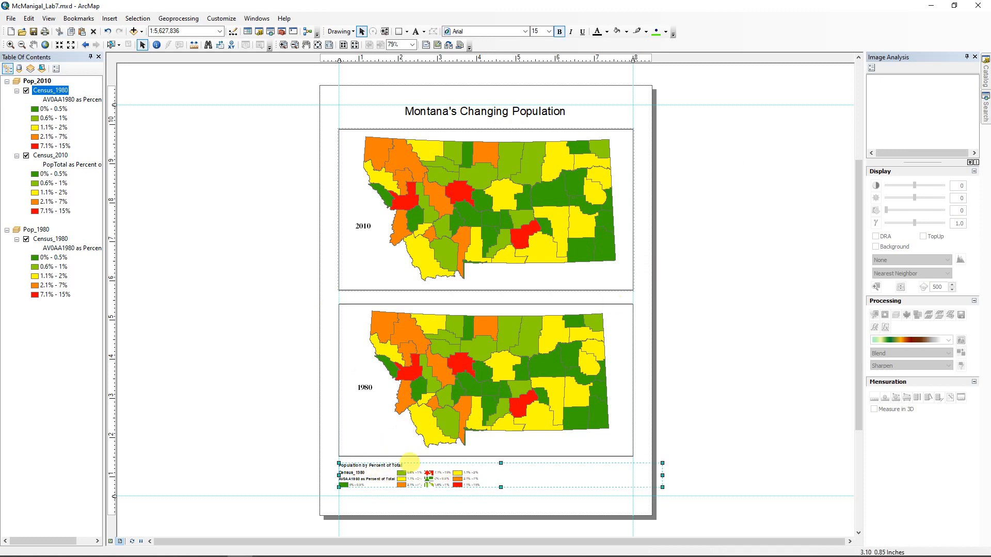
left_click(239, 316)
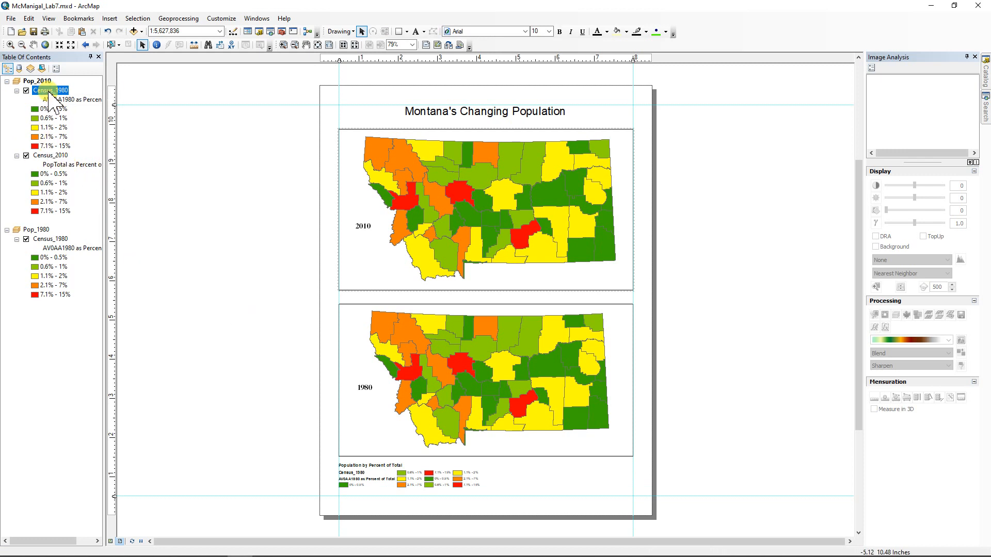
right_click(50, 92)
left_click(70, 113)
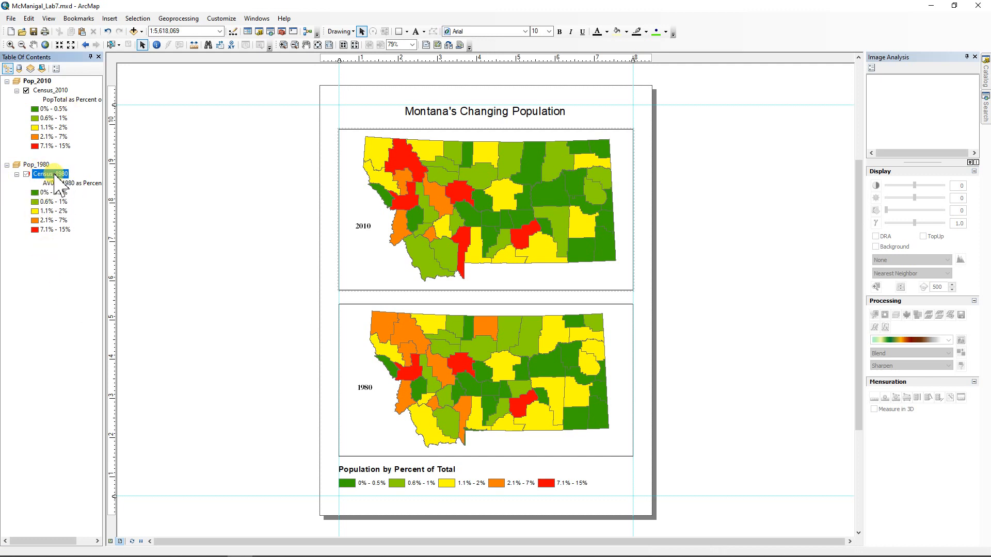
Step: Replace the broken Census_1980 layer in the Pop_1980 data frame with a fresh copy from Montana_Data
right_click(55, 176)
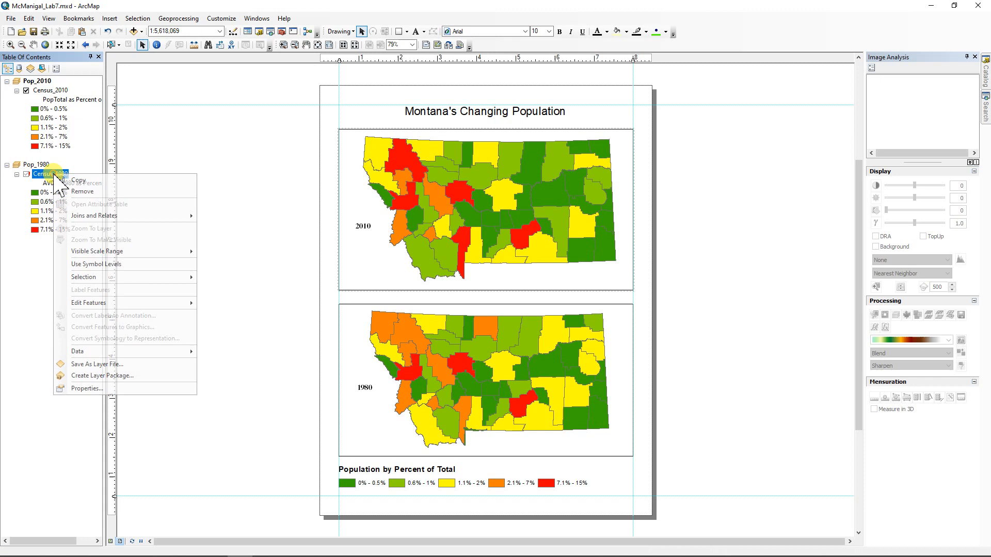
left_click(82, 192)
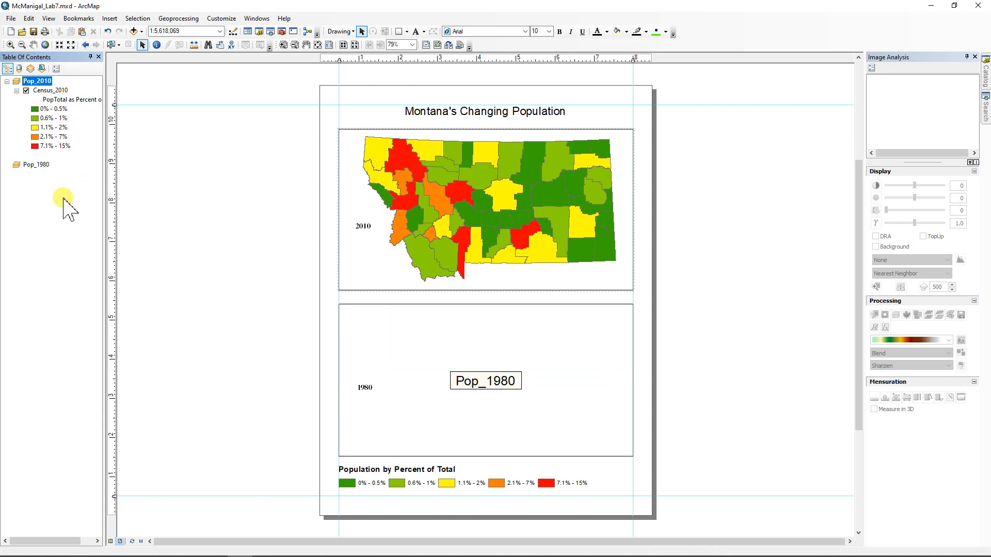
right_click(44, 165)
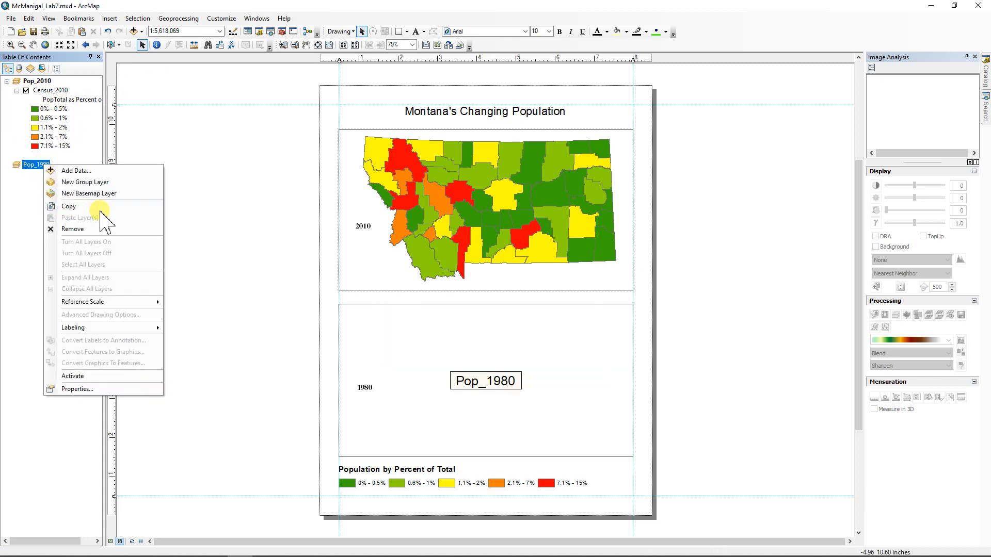
left_click(77, 171)
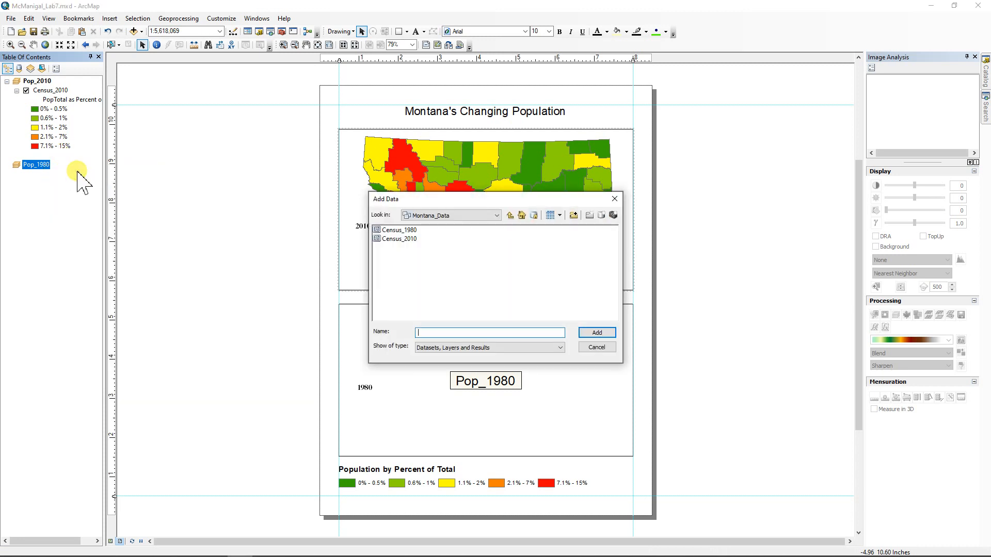
left_click(400, 230)
left_click(597, 333)
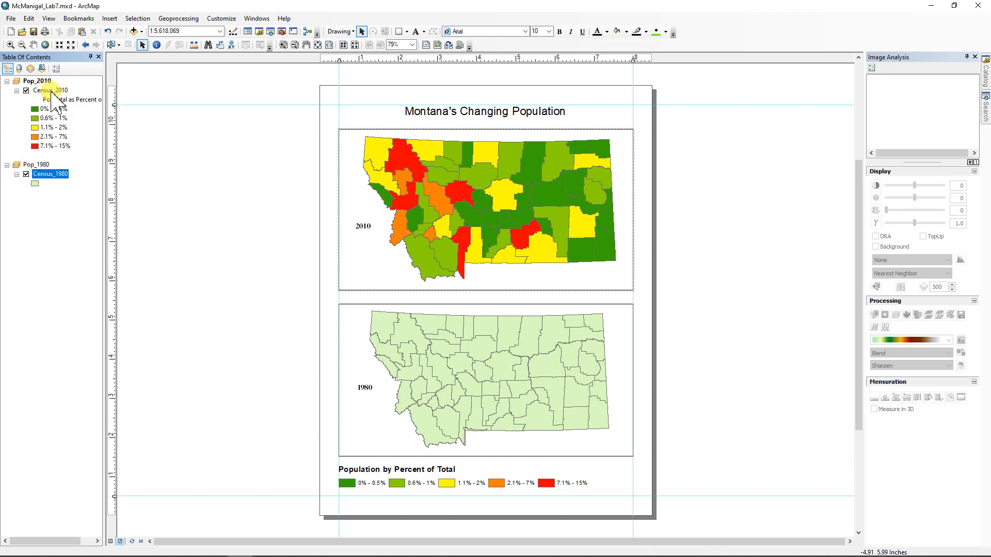
Step: Symbolize Census_2010 by the Density field with normalization set to none
left_click(51, 91)
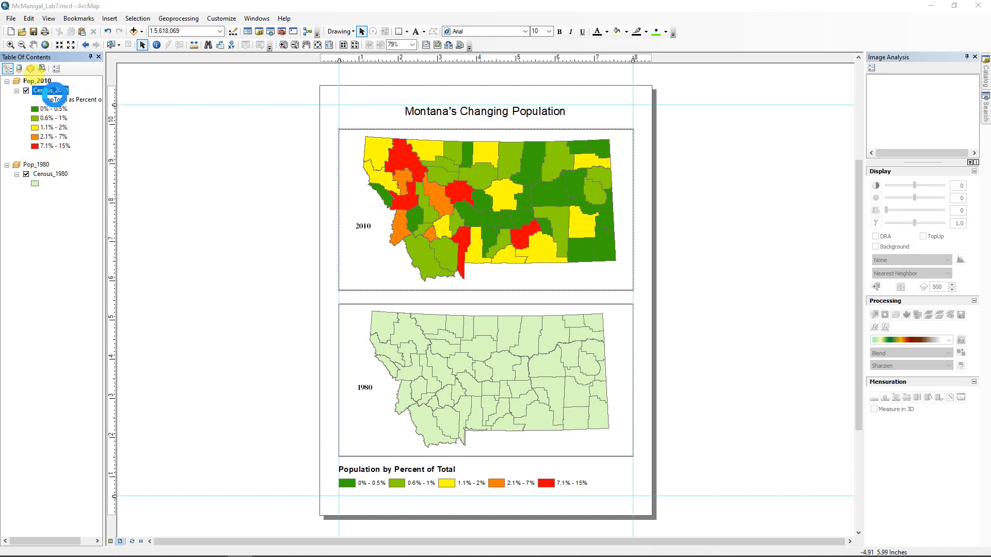
double_click(52, 91)
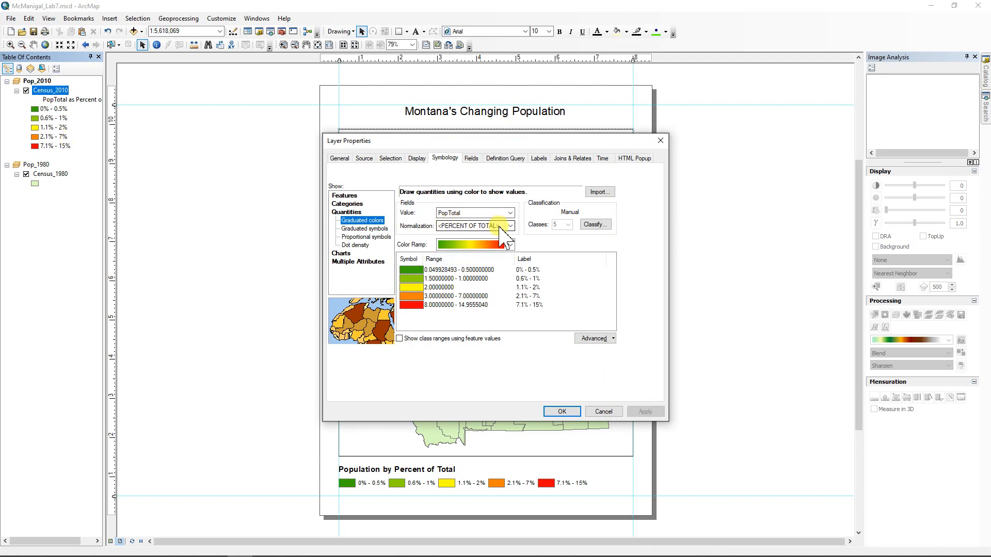
left_click(510, 227)
left_click(511, 213)
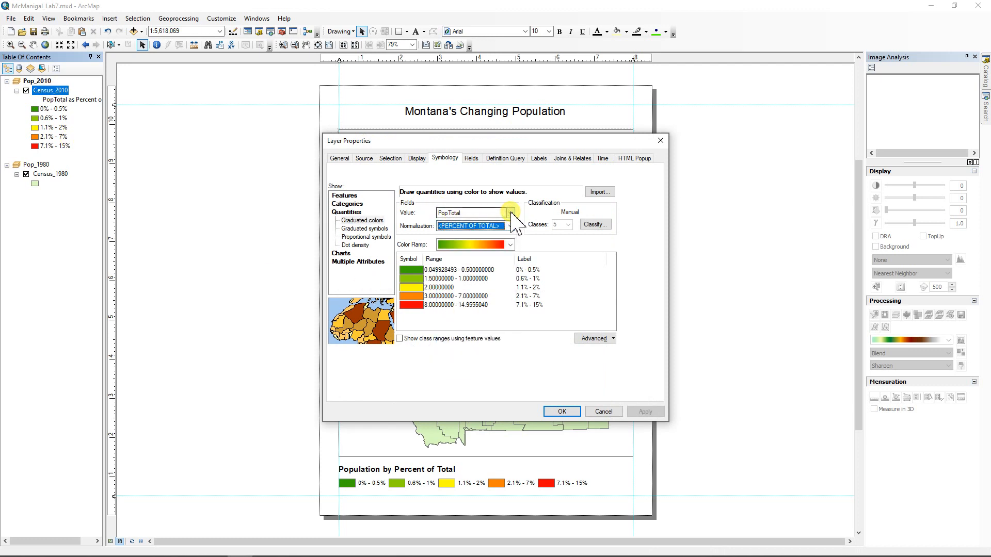
left_click(510, 213)
scroll(471, 351, "down", 2)
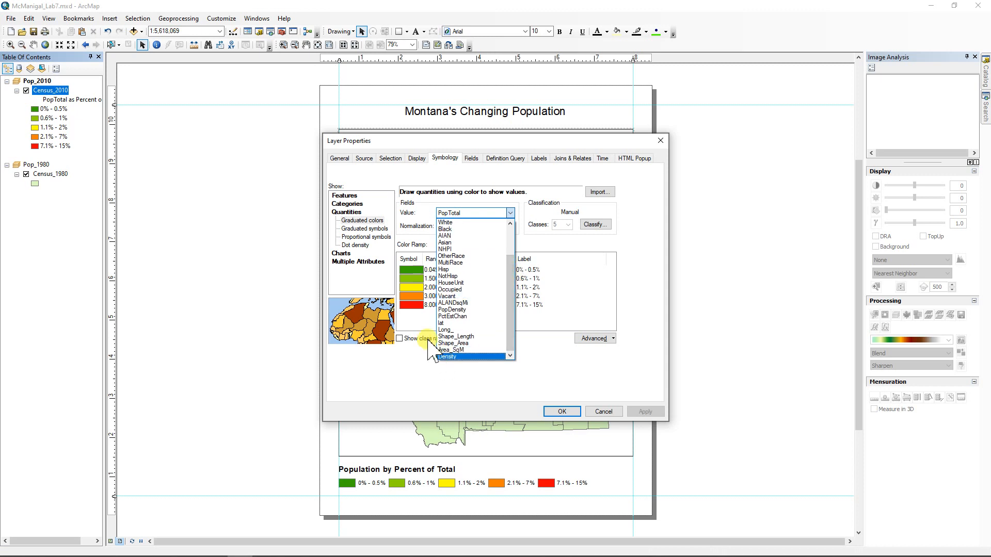
left_click(459, 356)
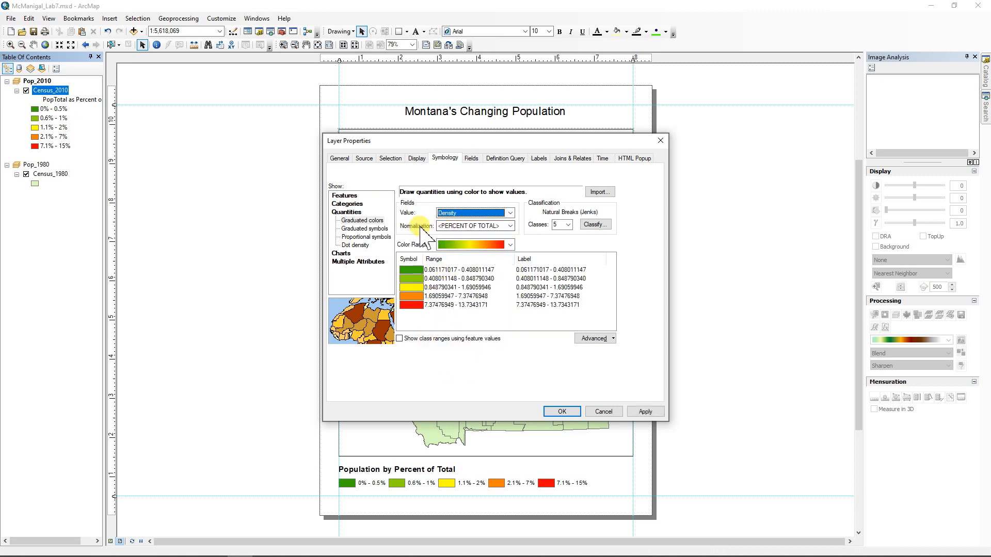
left_click(512, 225)
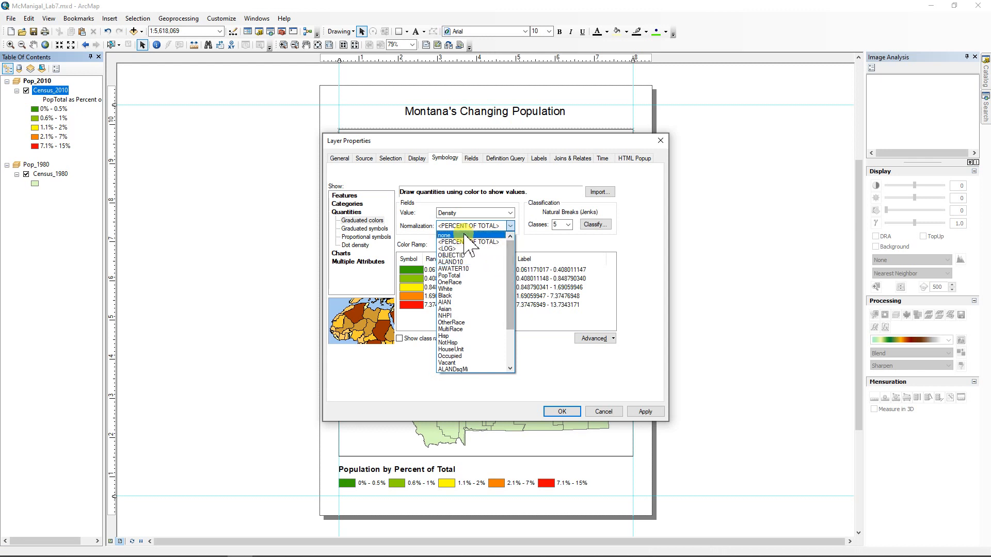
left_click(450, 236)
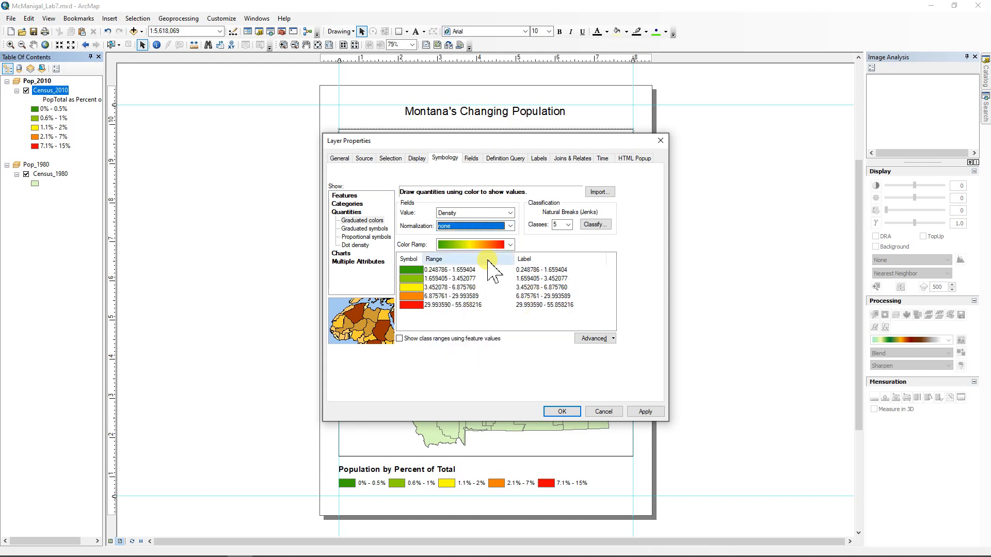
Step: Format the Census_2010 class labels as numeric values with one decimal place
right_click(535, 288)
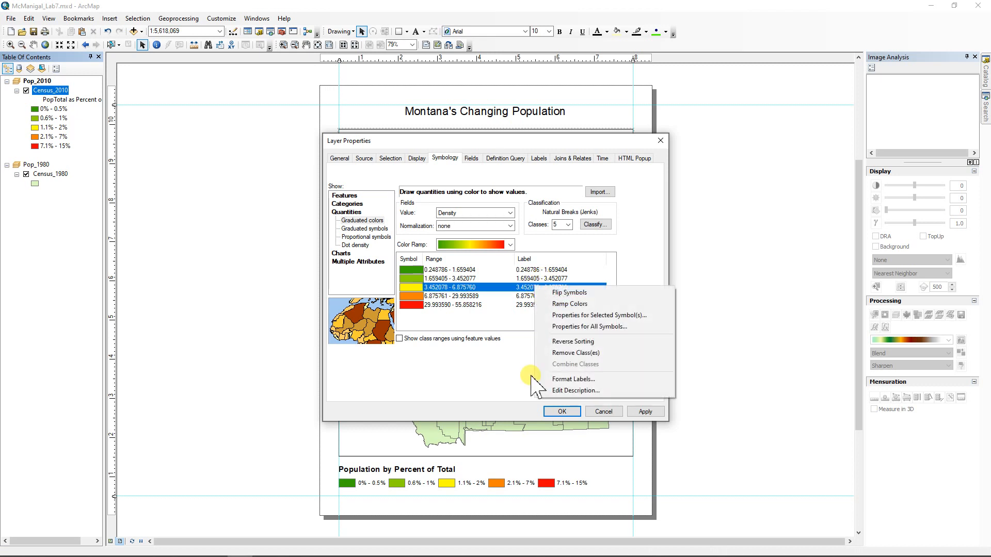
left_click(575, 380)
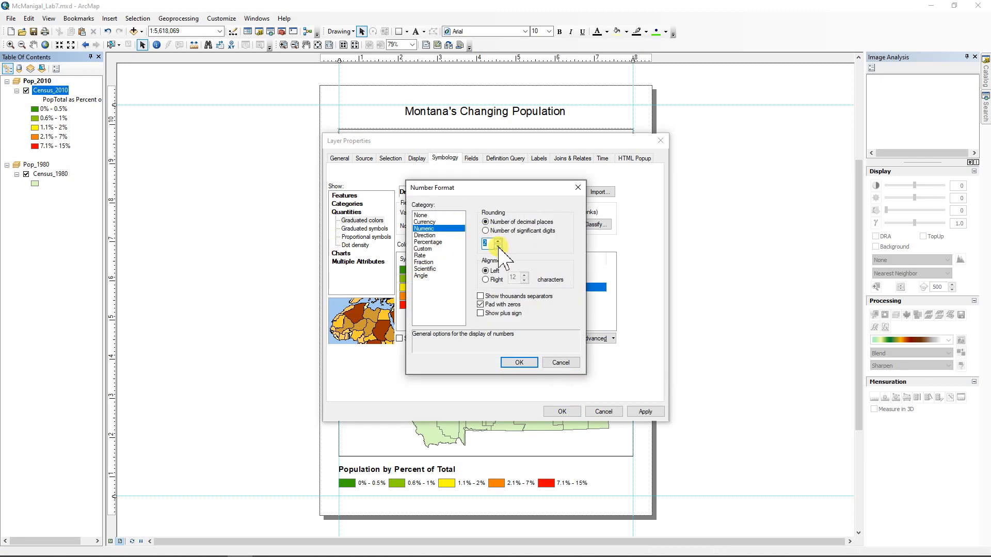
left_click(521, 363)
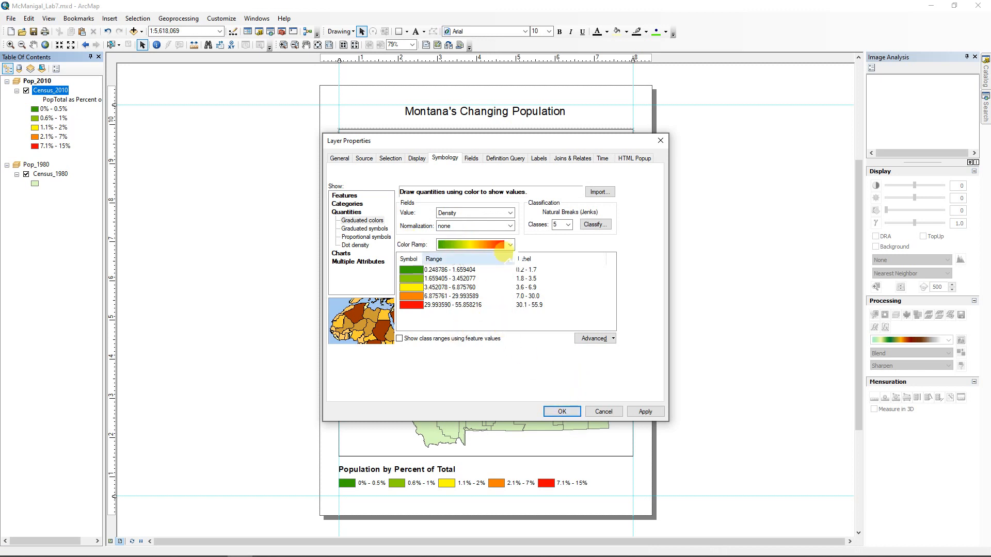
Step: Choose the blue-yellow-red color ramp for Census_2010 and apply the symbology
left_click(510, 244)
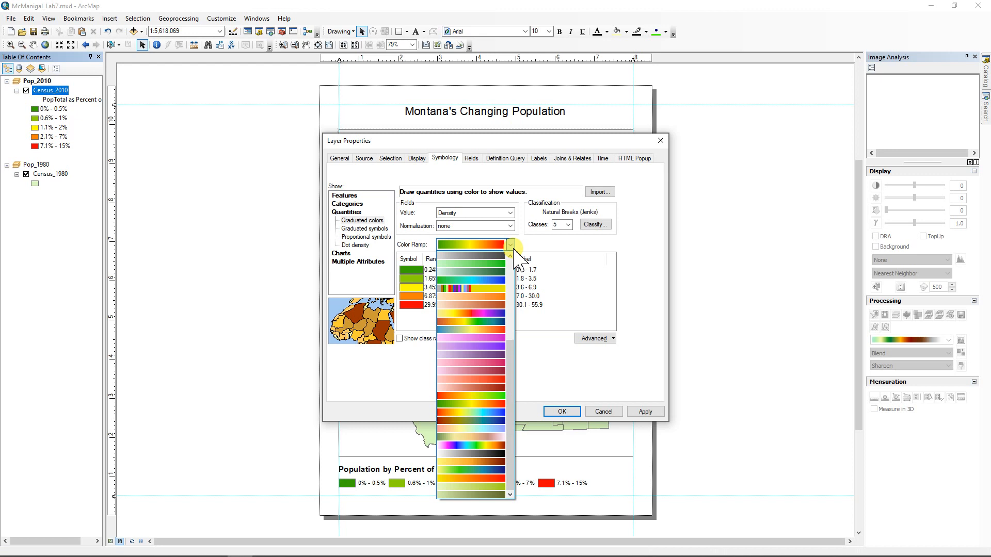
left_click(480, 330)
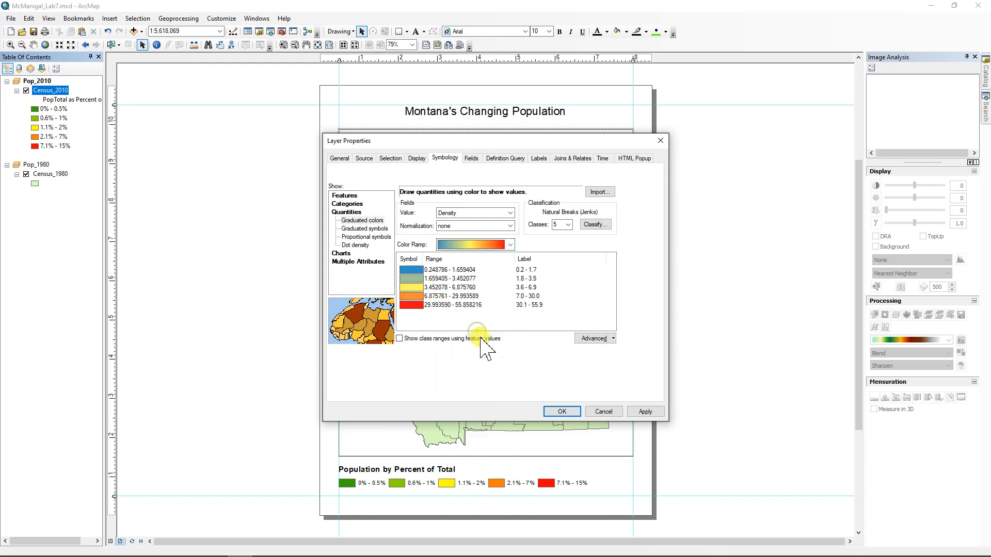
left_click(562, 411)
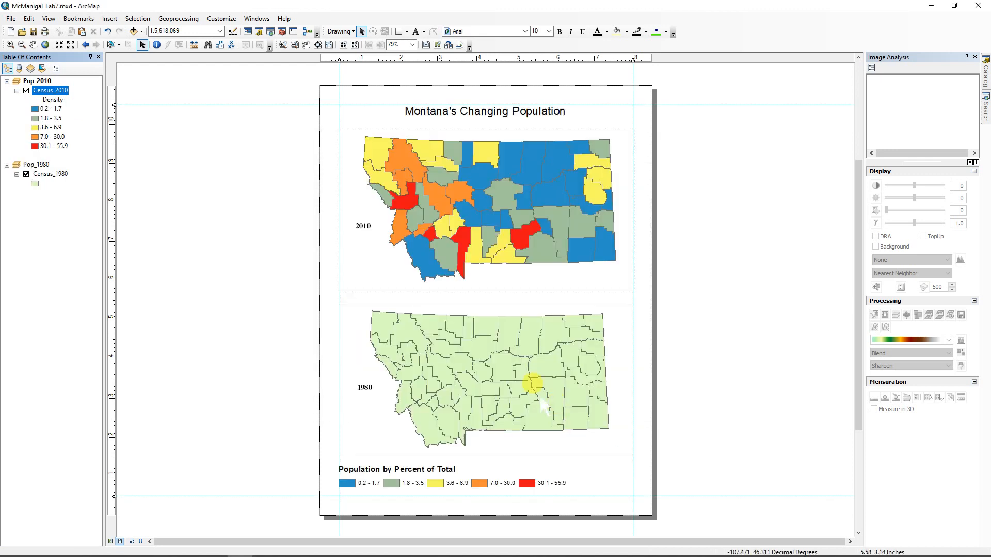
Step: Symbolize the Census_1980 layer with graduated colors using the Density field
left_click(511, 396)
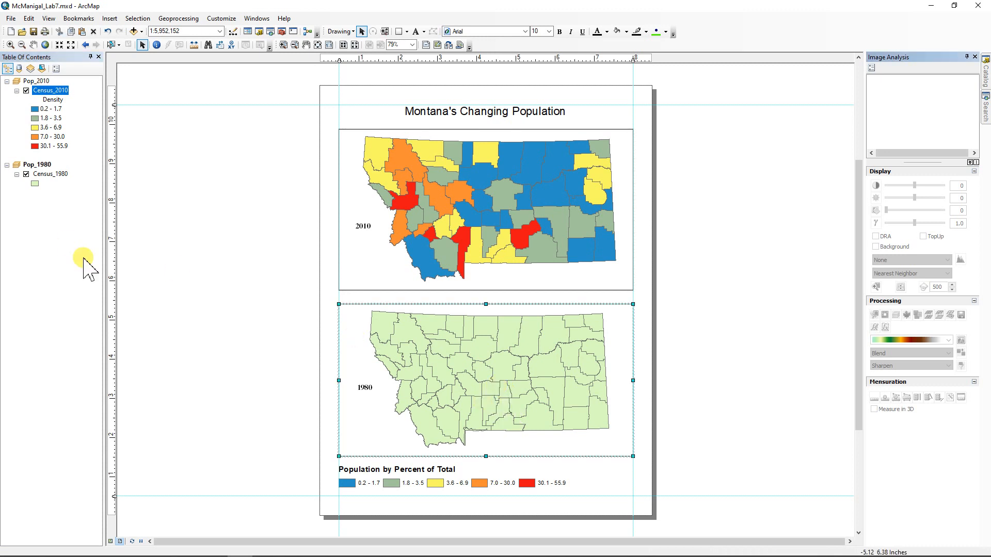
left_click(43, 166)
double_click(45, 175)
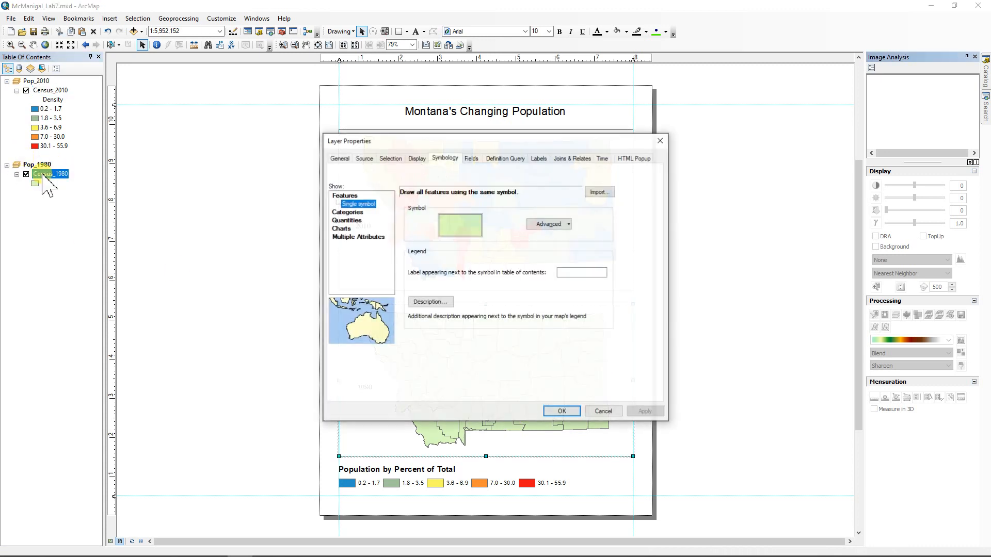
left_click(355, 212)
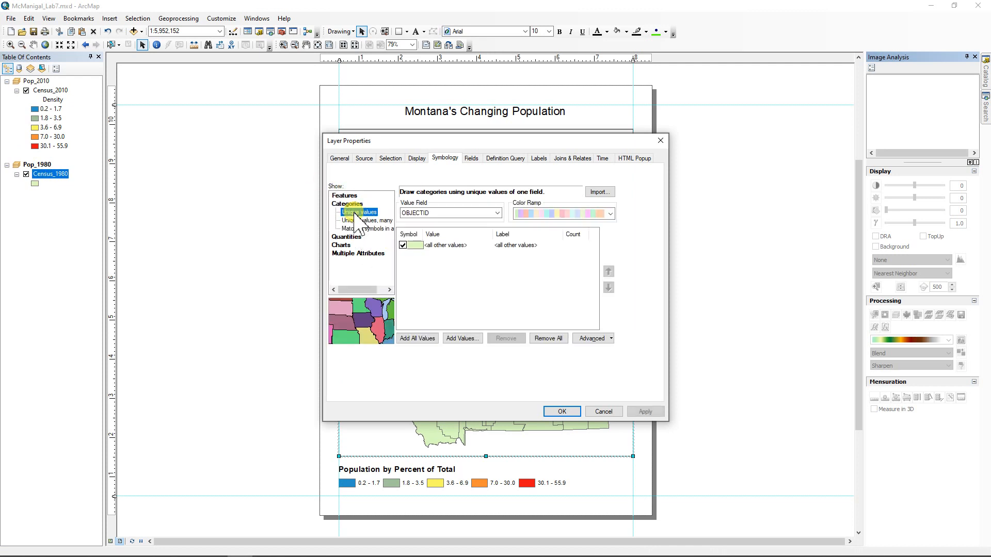
left_click(346, 237)
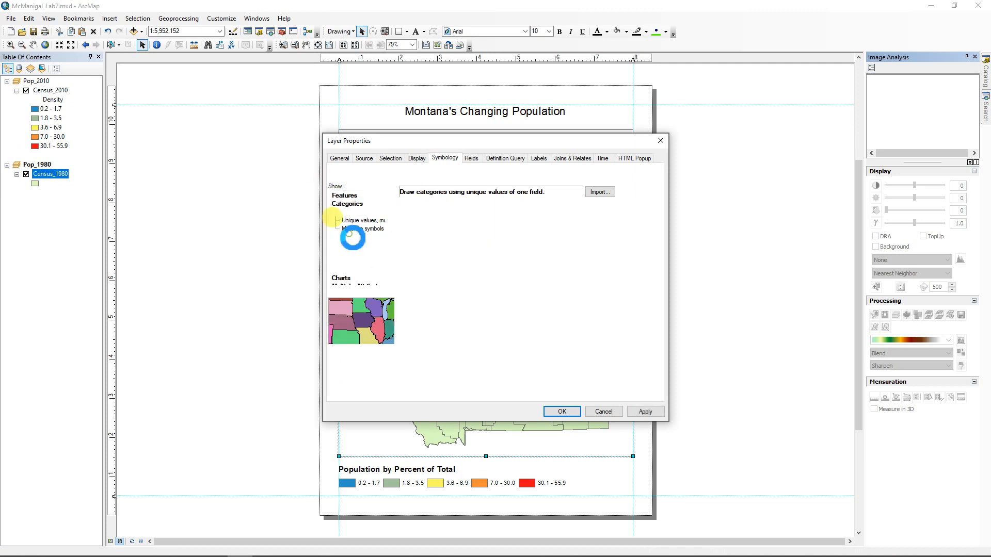
left_click(510, 213)
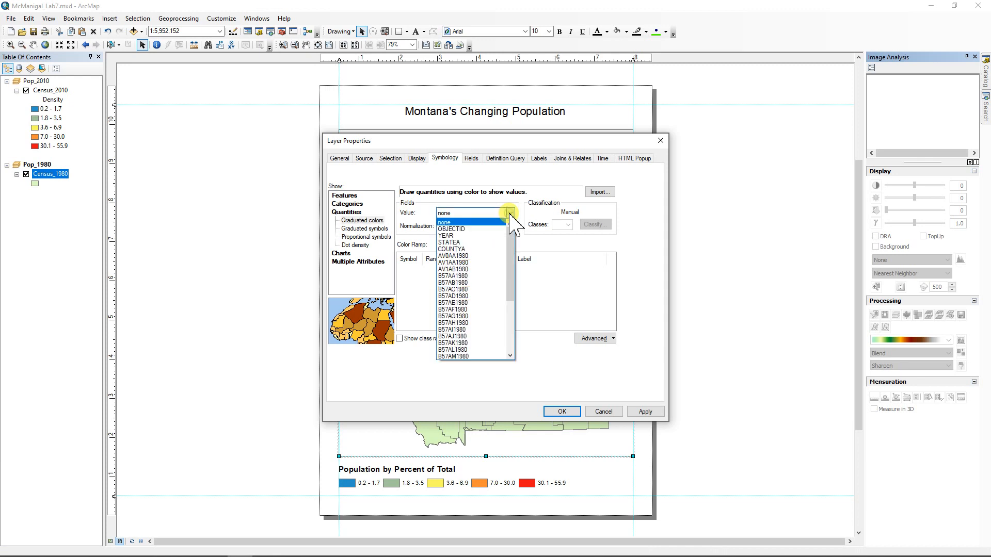
left_click_drag(511, 223, 506, 333)
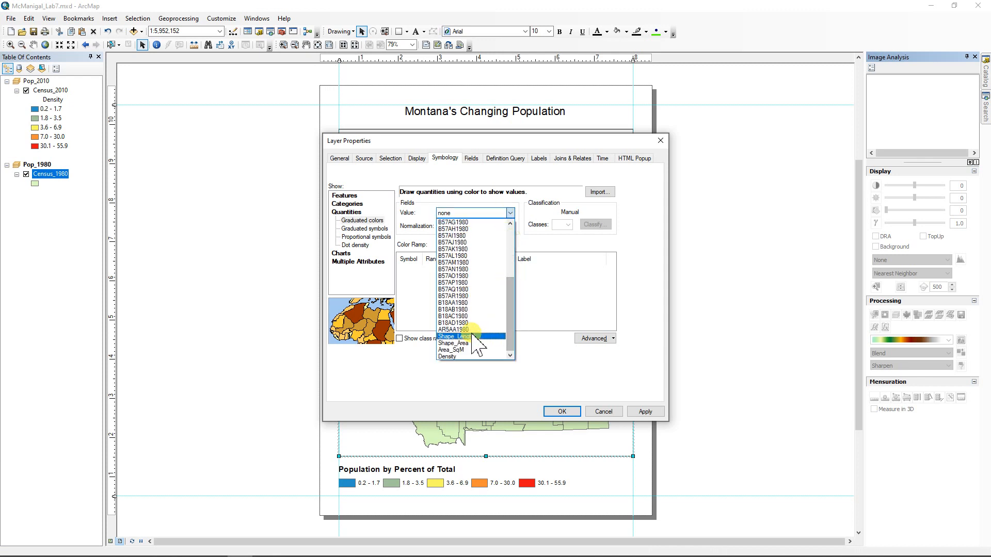
left_click(447, 357)
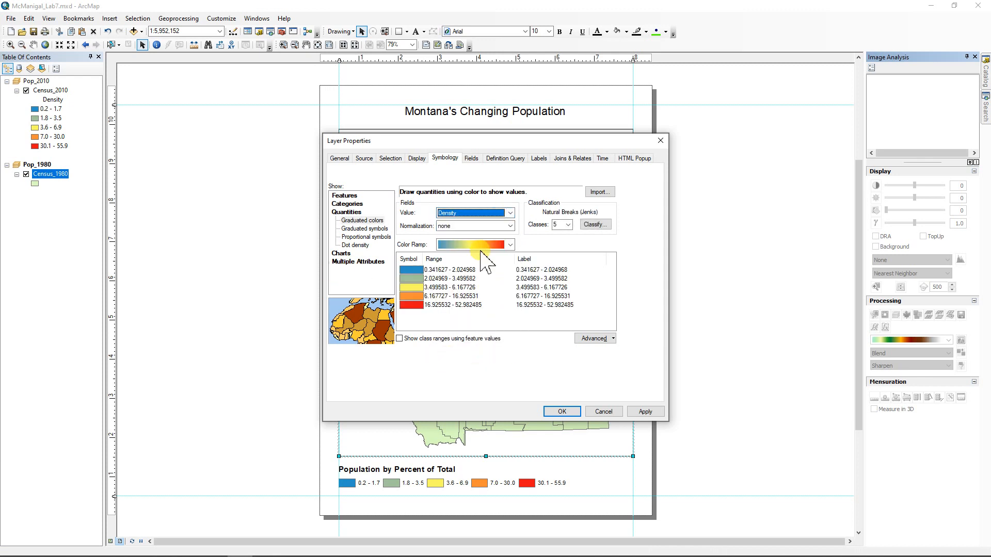
Step: Format the Census_1980 class labels with one decimal place and apply the symbology
right_click(556, 288)
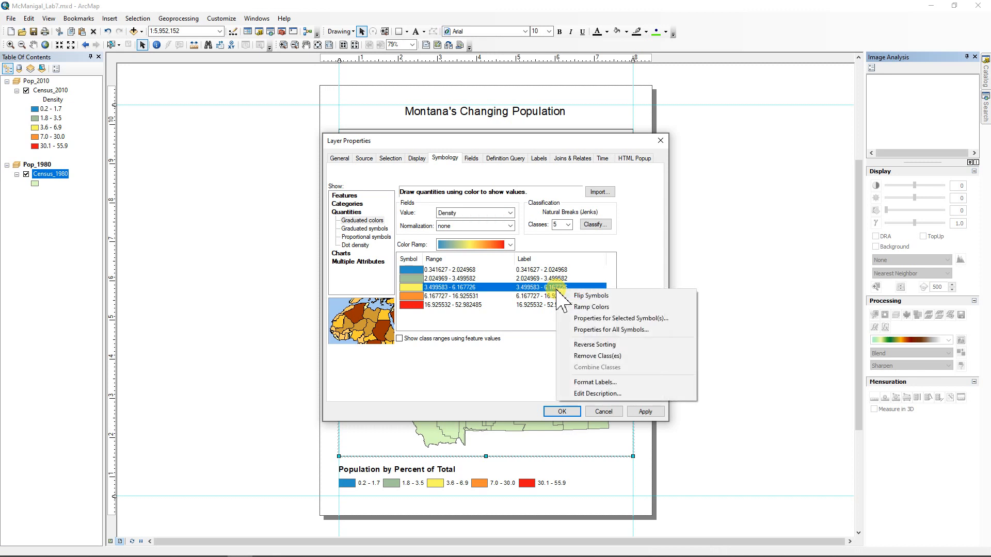
left_click(584, 382)
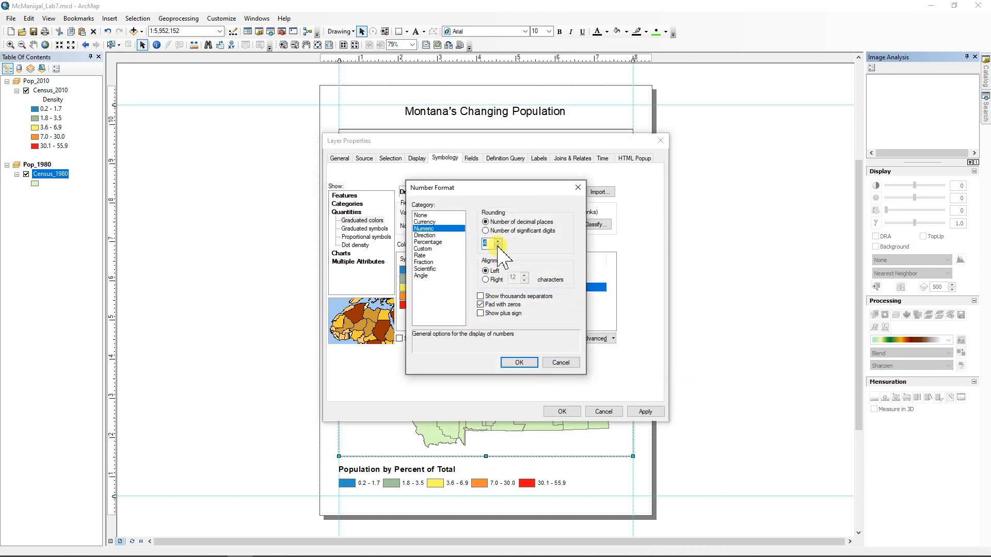
left_click(519, 363)
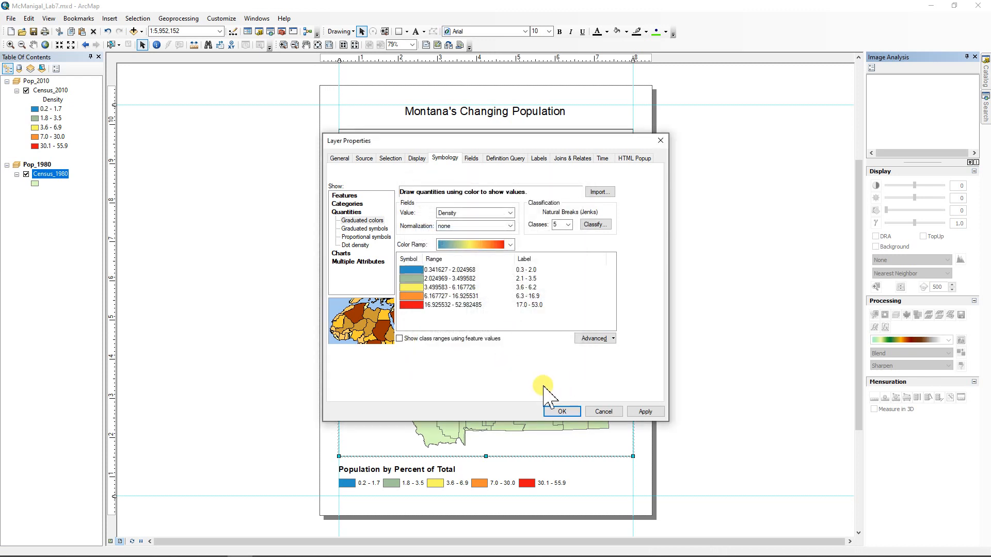
left_click(562, 411)
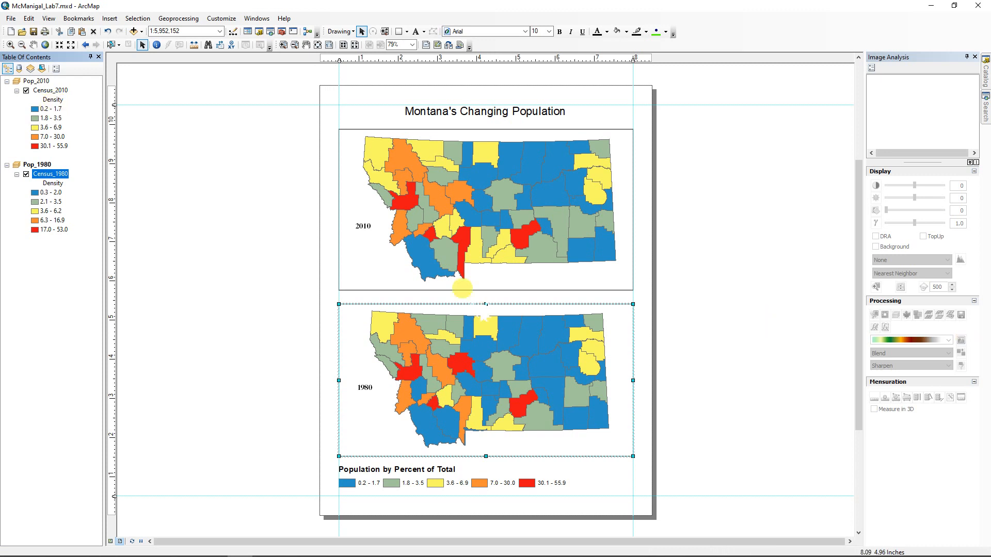
Step: Reclassify Census_2010 manually, setting the three highest class breaks to 60, 40 and 20
left_click(50, 91)
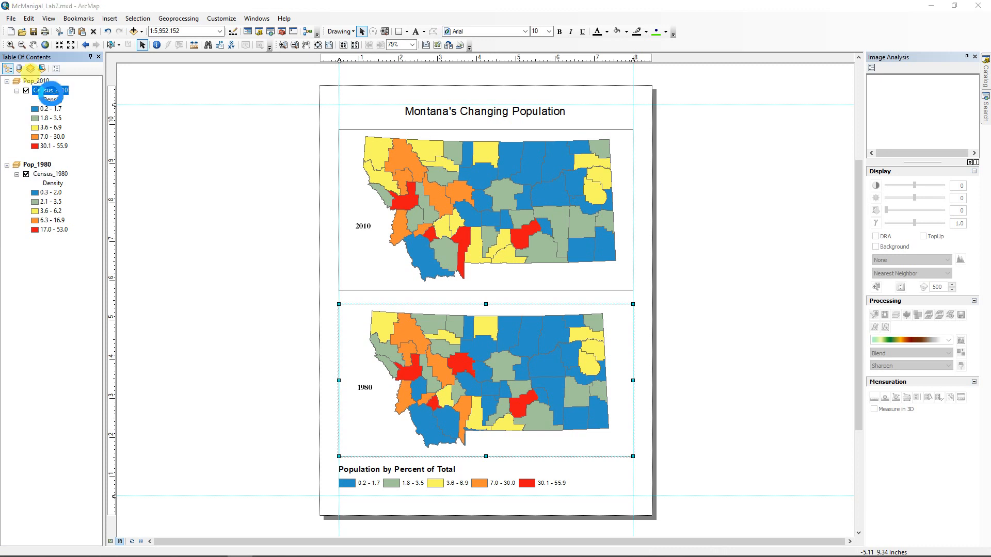
double_click(50, 92)
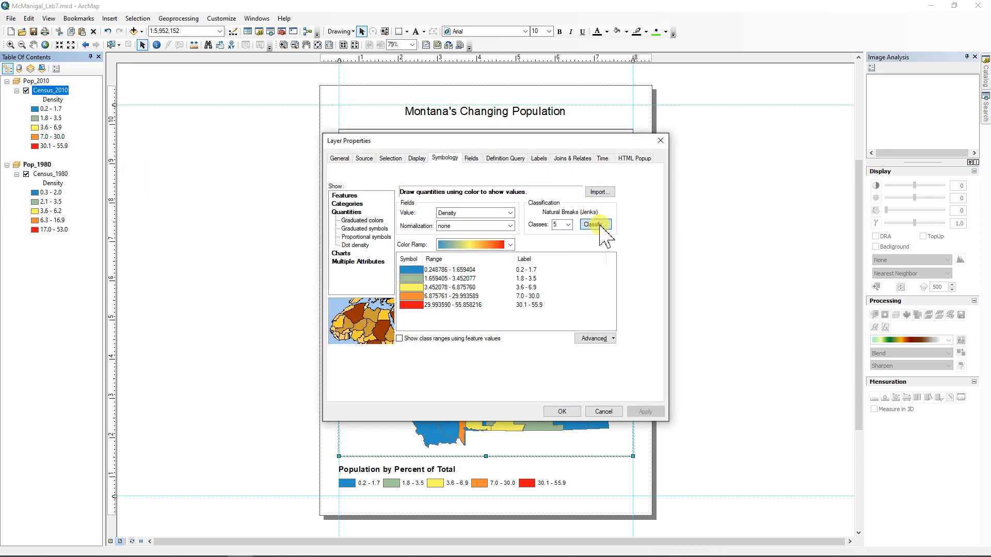
left_click(595, 225)
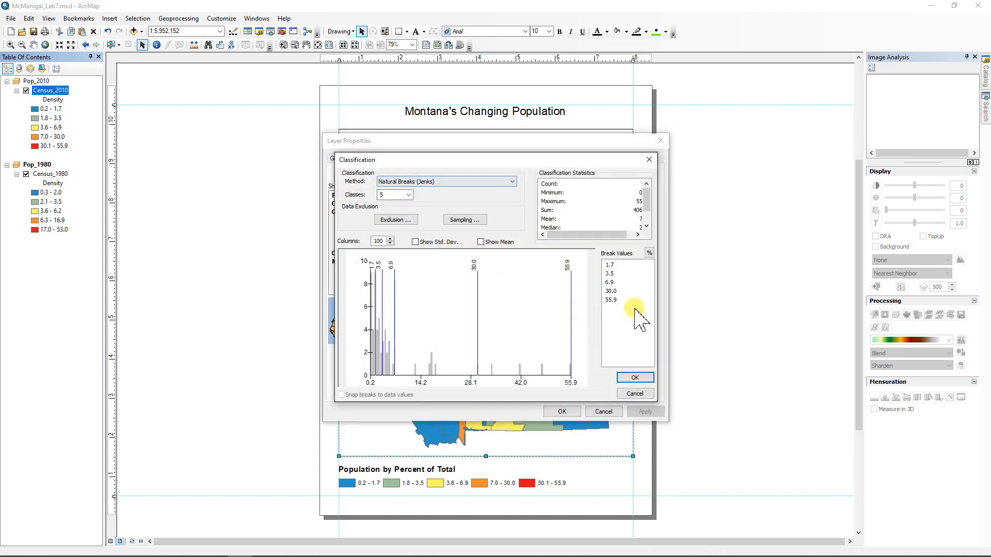
left_click(617, 302)
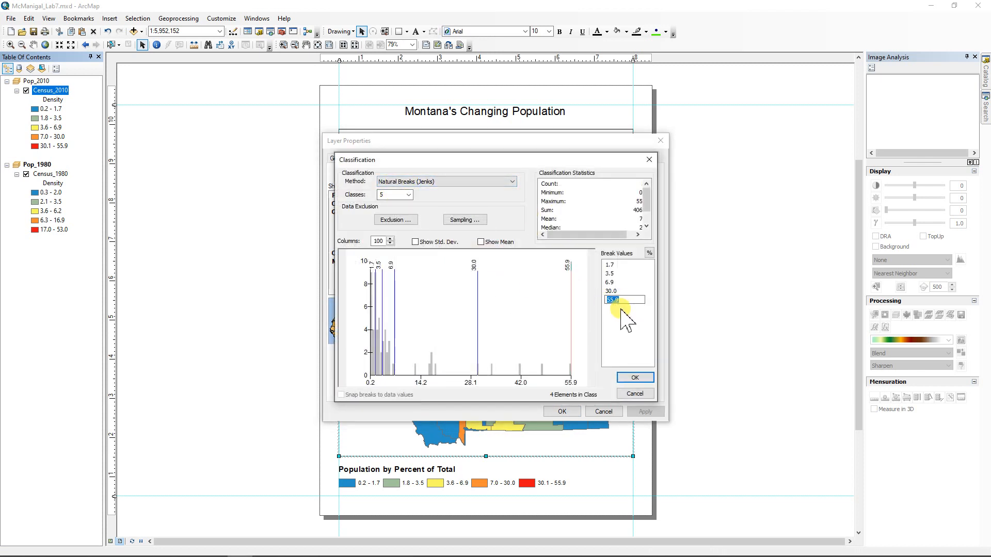
type("60")
key("Up")
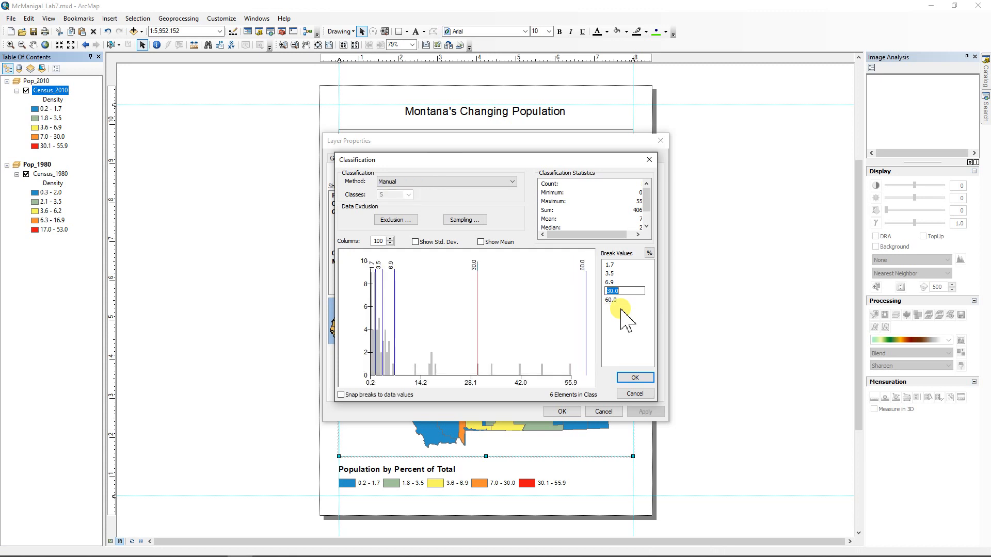
type("40")
key("Up")
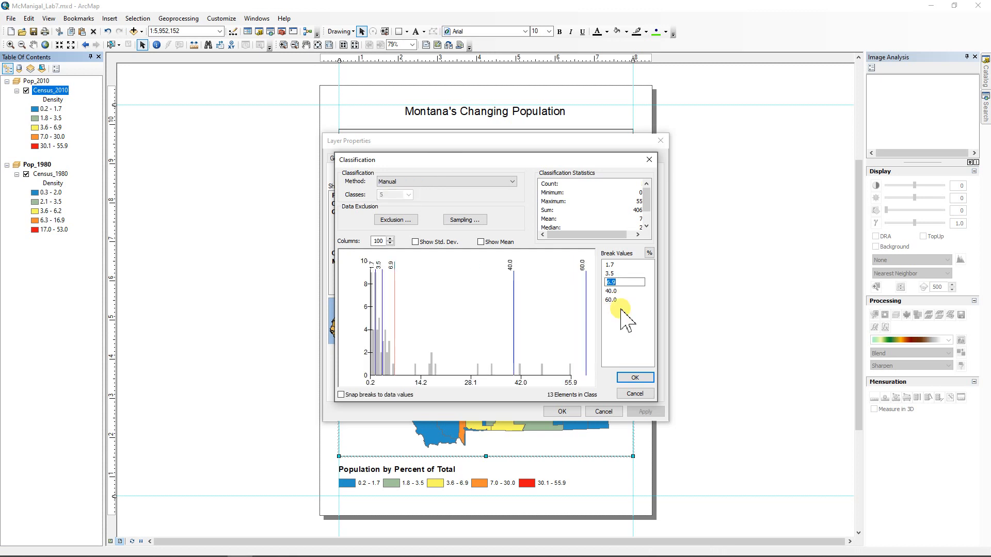
type("20")
key("Up")
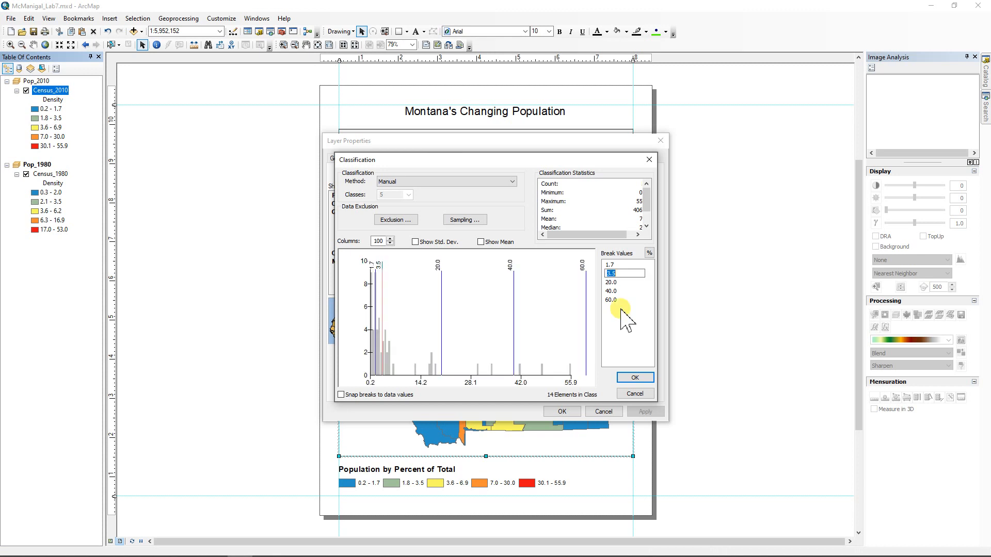
Step: Set the two lowest Census_2010 class breaks to 10 and 5 and apply the classification
type("10")
key("Up")
type("5")
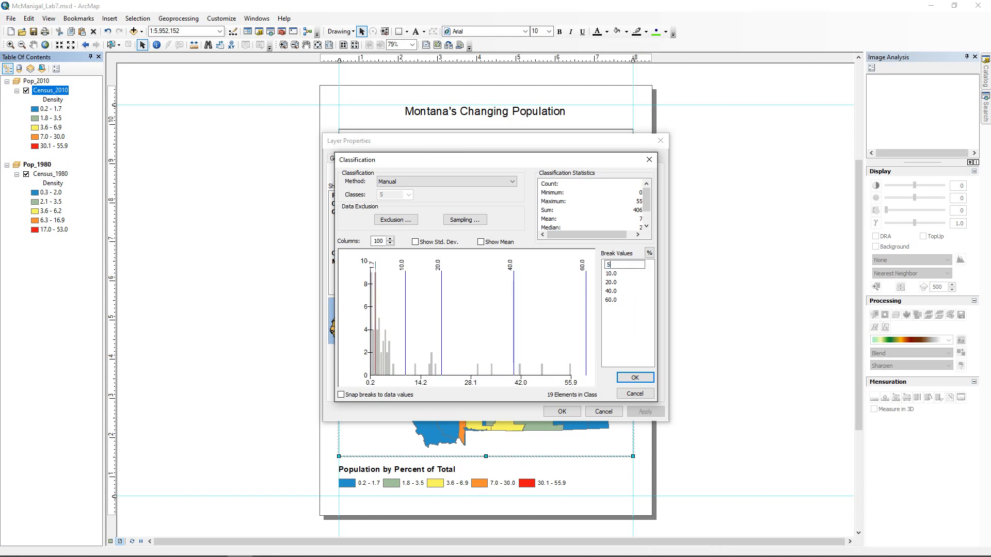
key("Down")
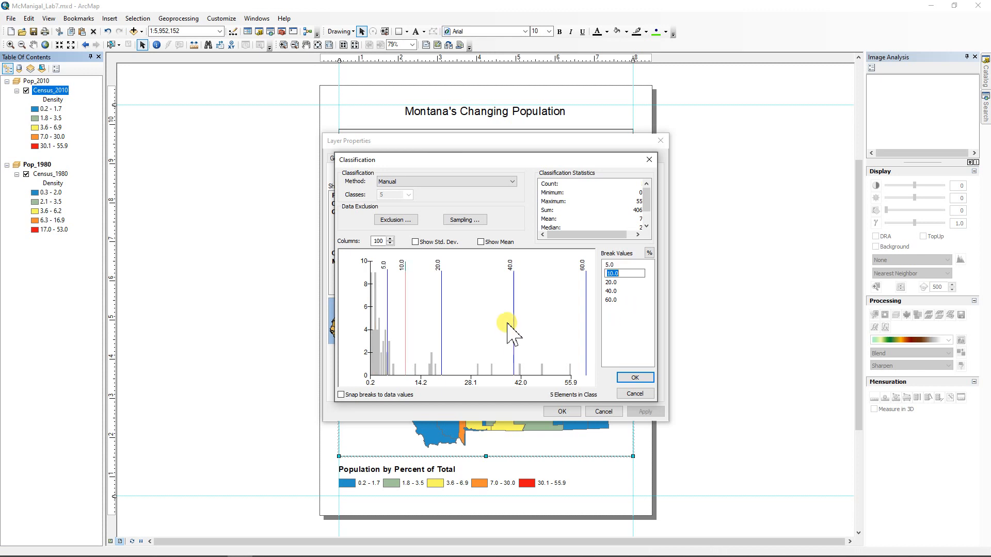
left_click(635, 378)
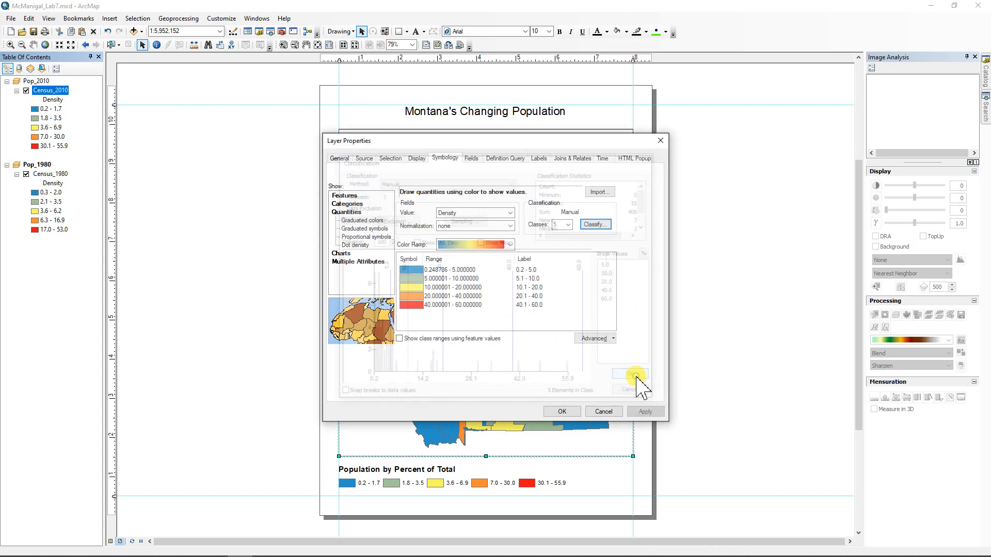
left_click(564, 411)
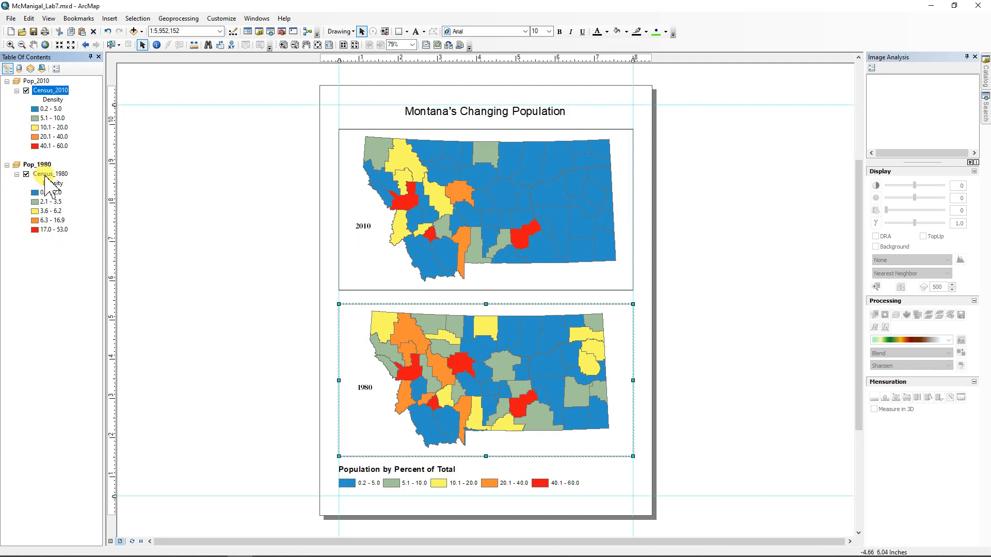
Step: Reclassify Census_1980 manually, setting the four highest class breaks to 60, 40, 20 and 10
double_click(48, 176)
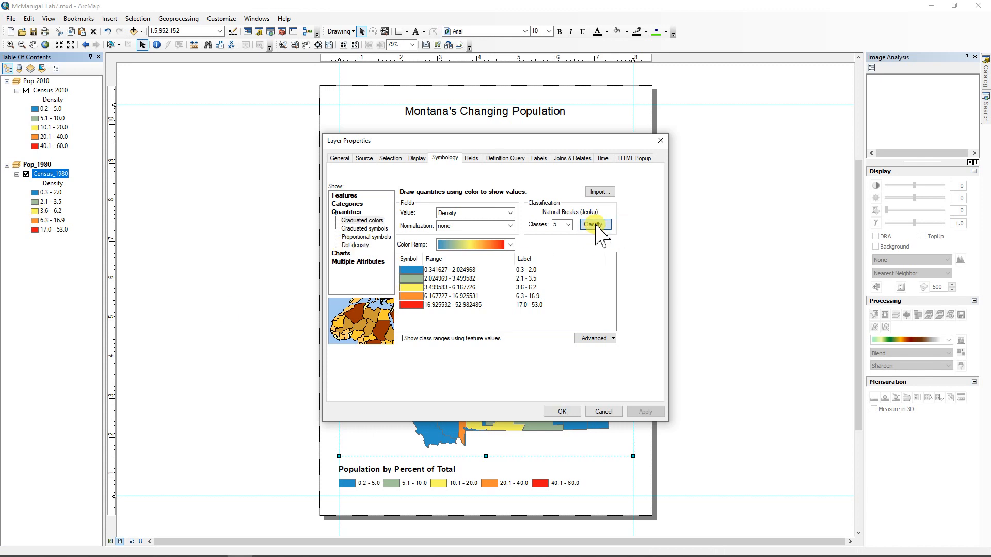
left_click(595, 226)
left_click(612, 299)
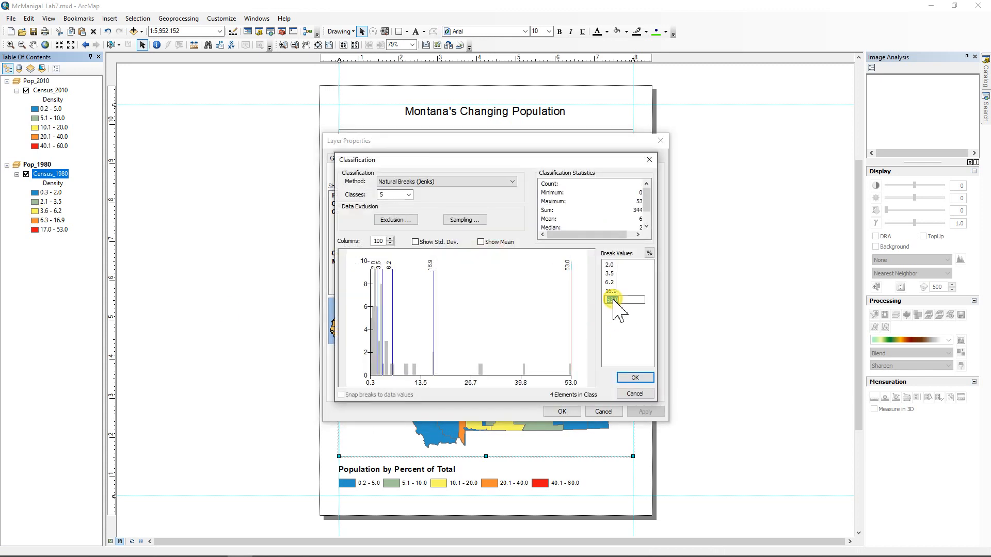
type("60")
left_click(612, 291)
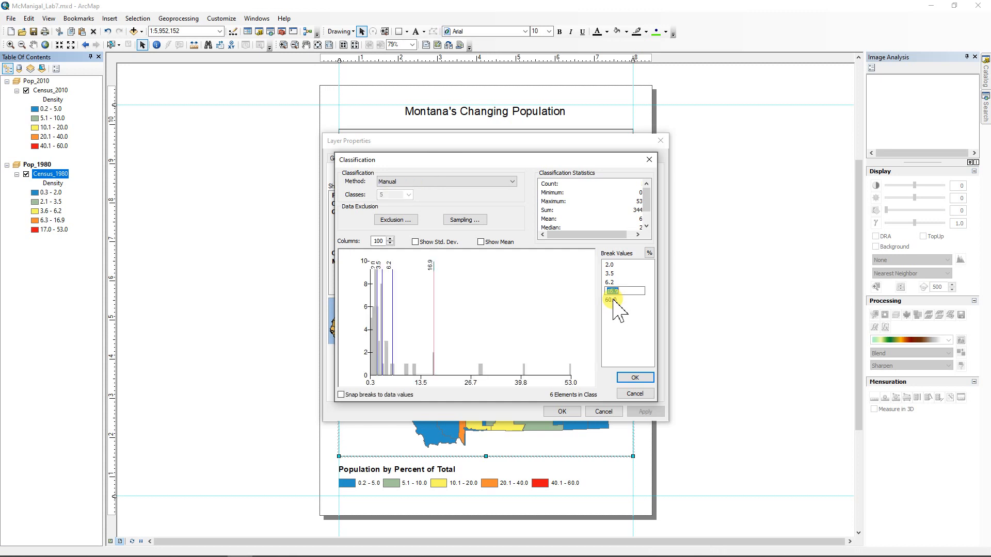
type("40")
left_click(613, 299)
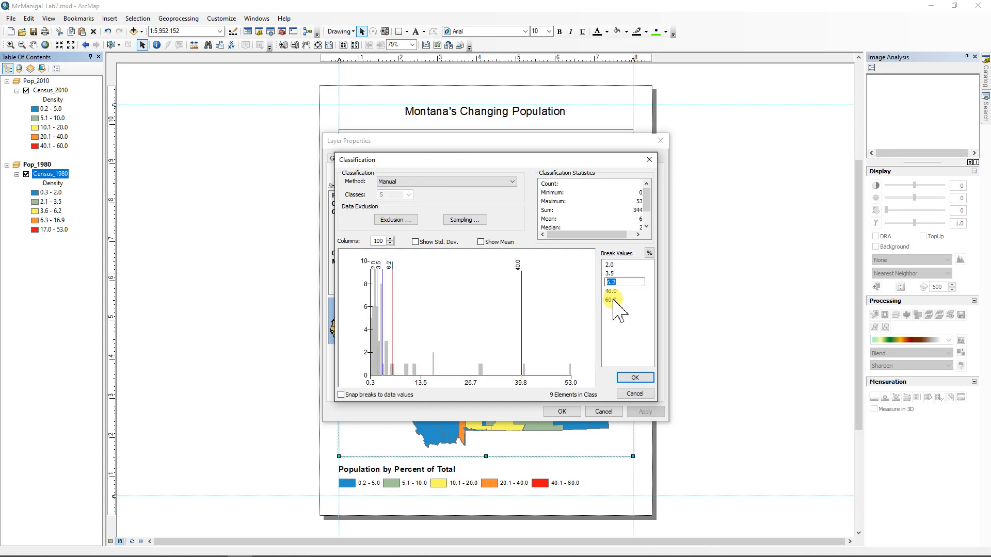
type("20")
left_click(612, 299)
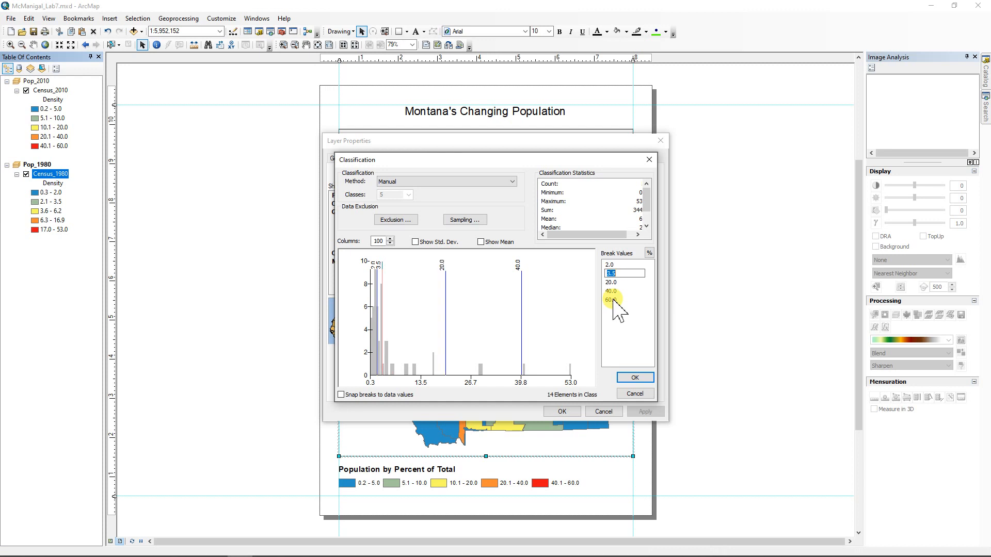
type("10")
left_click(612, 299)
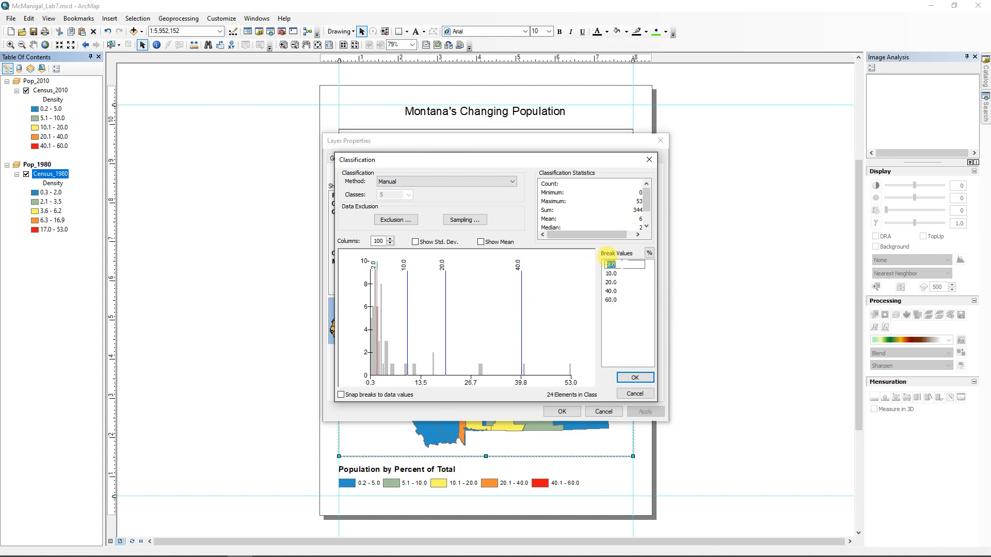
Step: Insert an additional Census_1980 class break at about 50.7 in the classification histogram
right_click(547, 327)
left_click(561, 308)
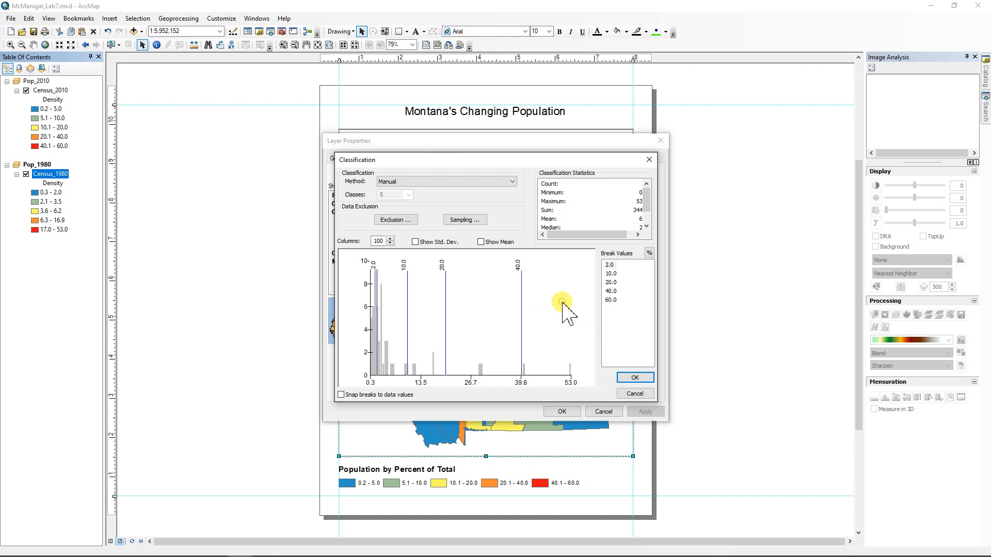
right_click(562, 305)
left_click(595, 321)
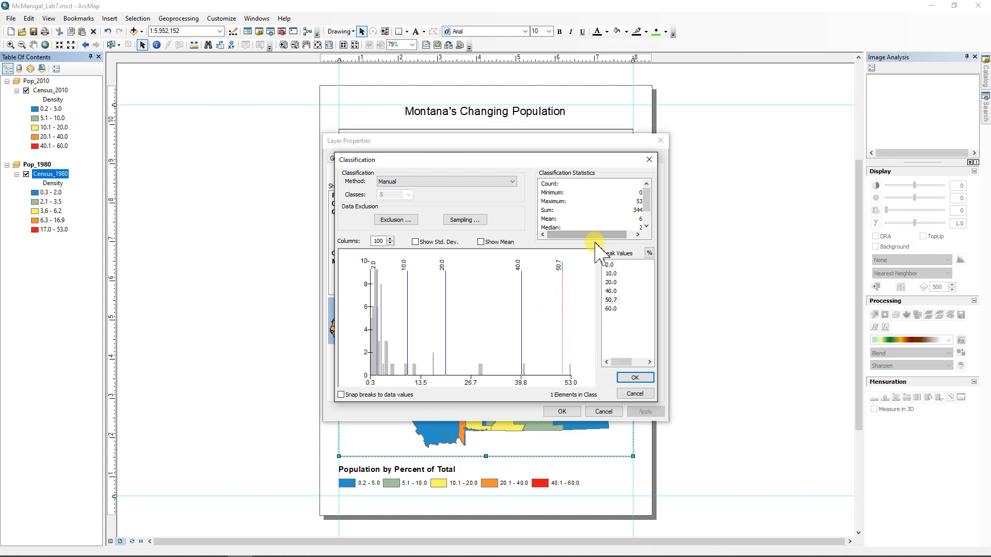
Step: Set the fifth and fourth Census_1980 class breaks, just below the 60 break, to 40 and 20
left_click(611, 305)
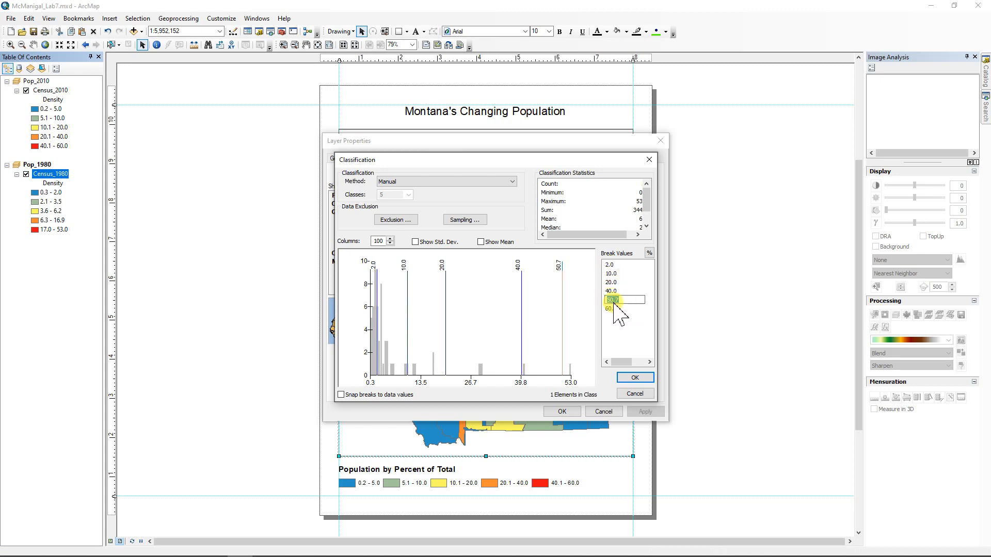
left_click(611, 309)
left_click(614, 300)
type("40")
key("Return")
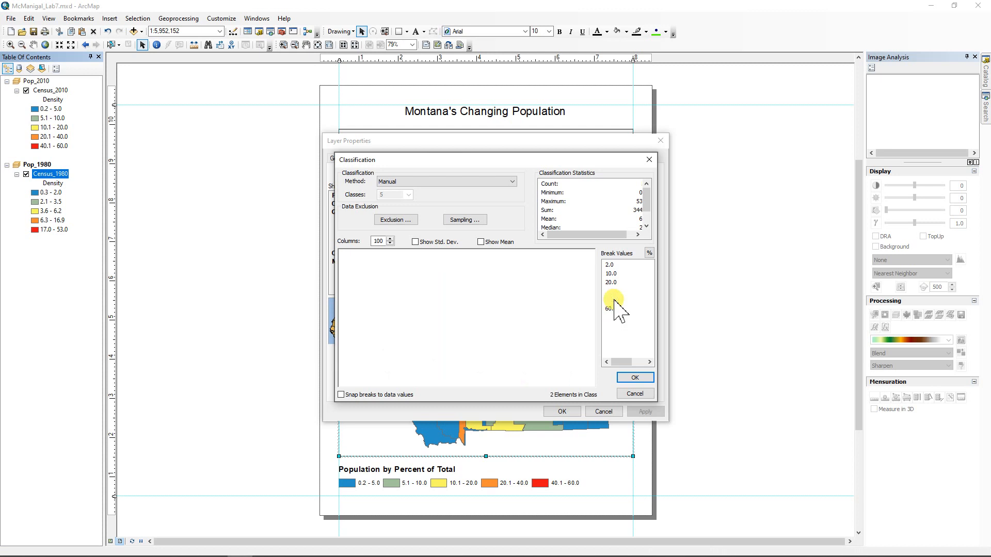
type("20")
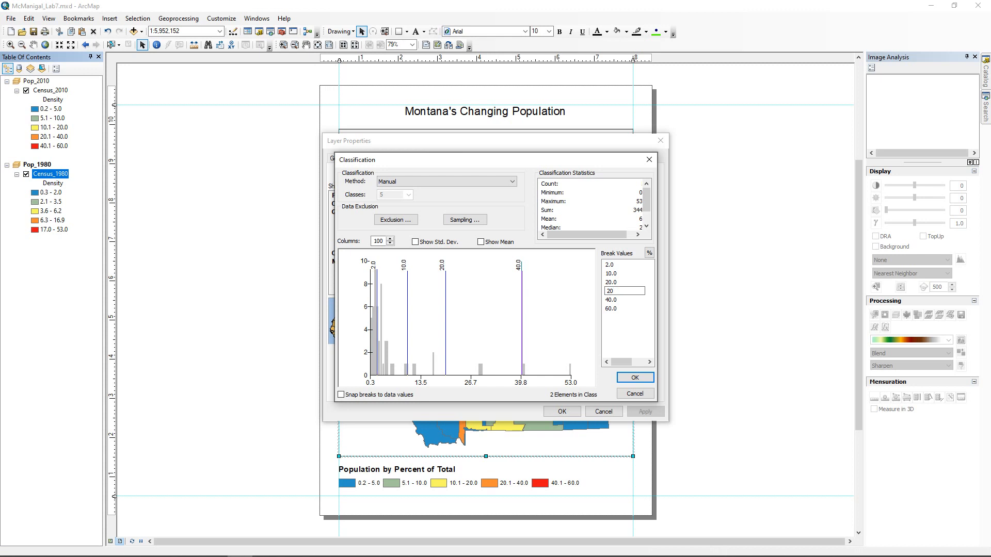
Step: Set the three lowest Census_1980 class breaks to 10, 5 and 2 and apply the classification to the layer
left_click(614, 299)
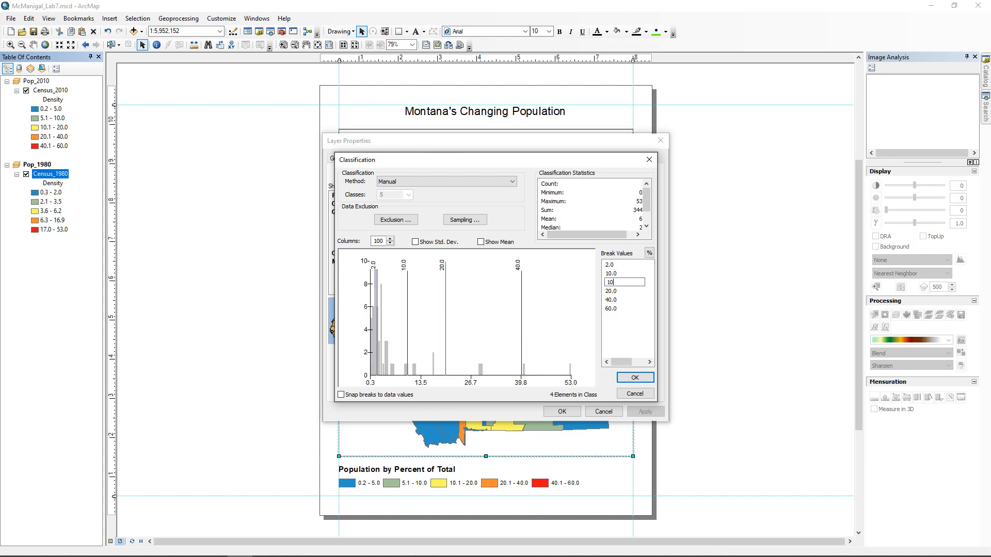
left_click(614, 300)
type("5")
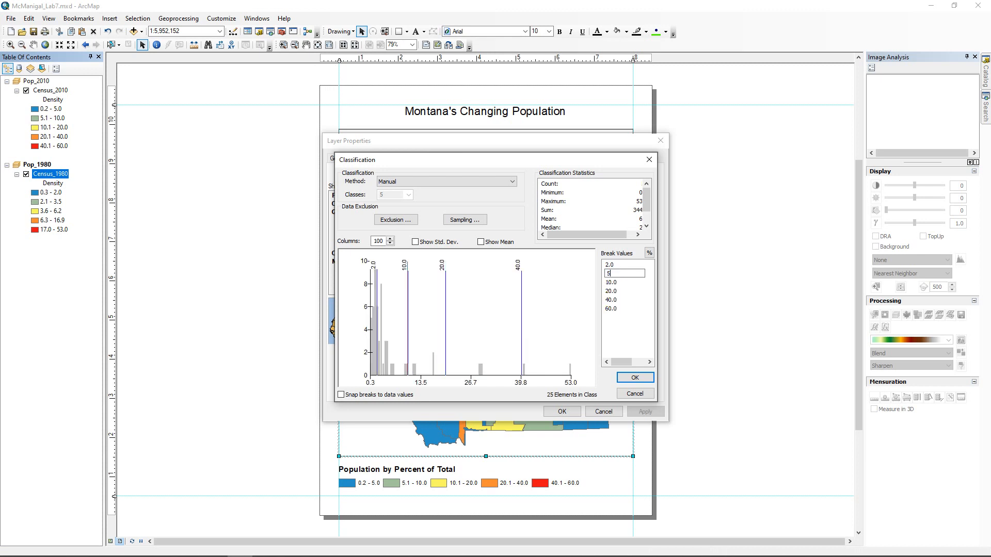
left_click(614, 300)
type("2")
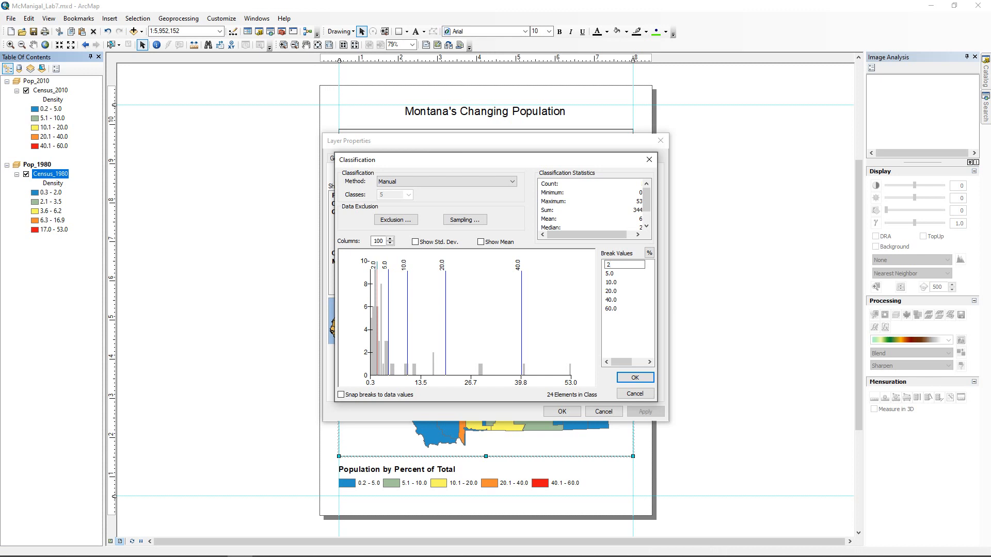
left_click(614, 300)
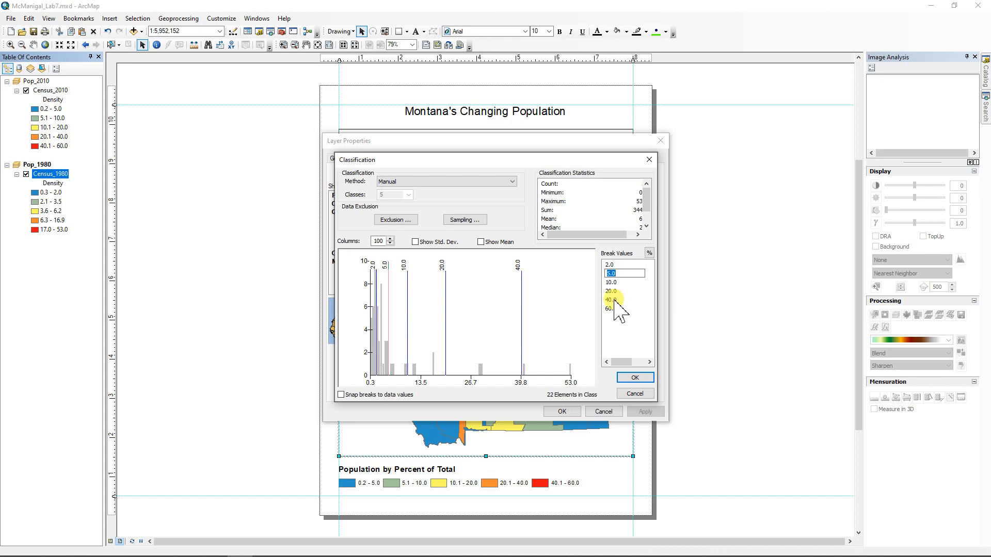
left_click(635, 378)
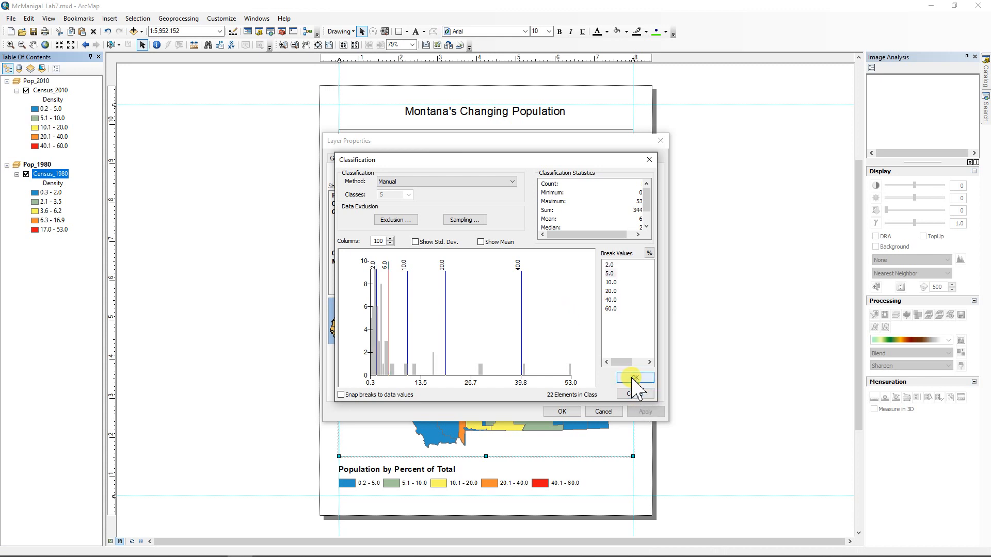
left_click(565, 411)
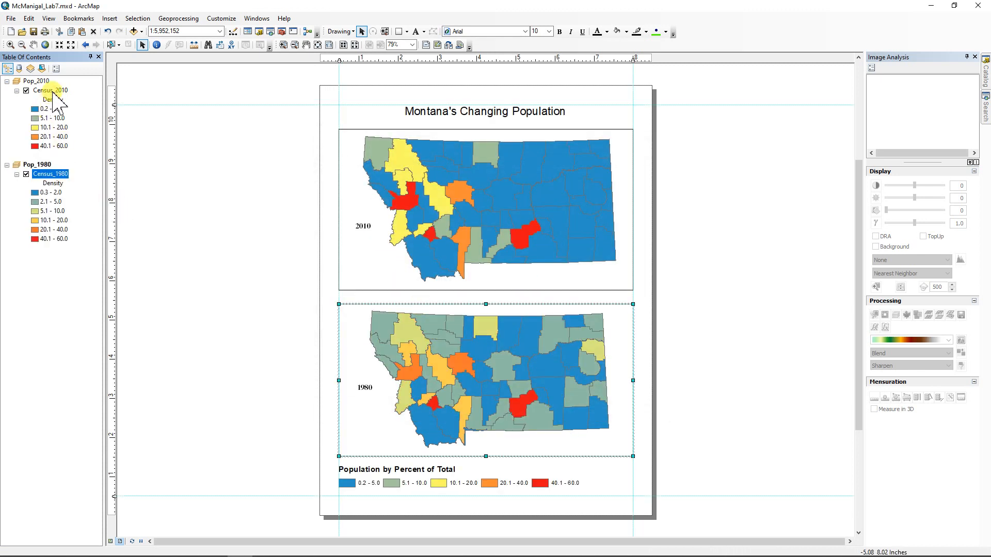
Step: Import the complete symbology definition from Census_1980 into Census_2010, matching the Density value field, and apply it
double_click(54, 91)
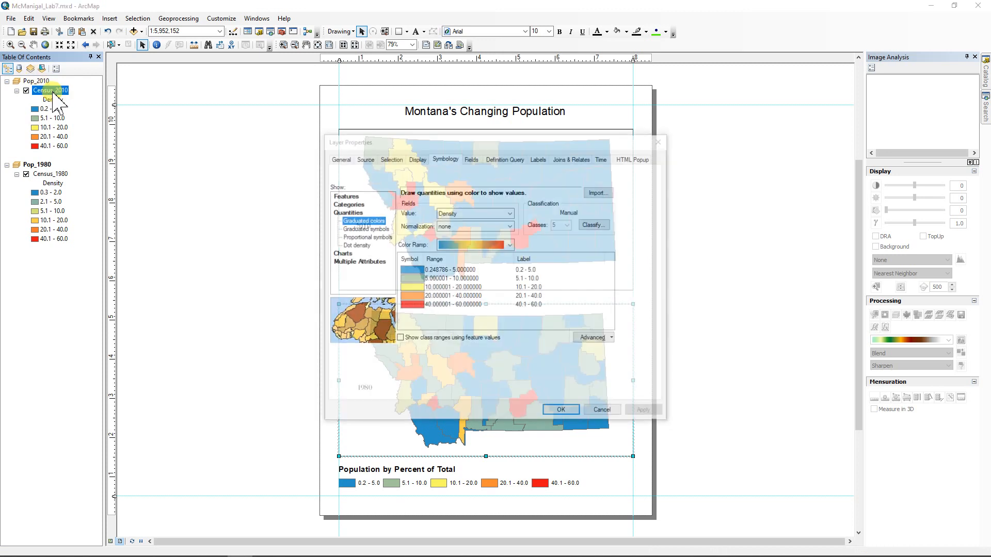
left_click(601, 192)
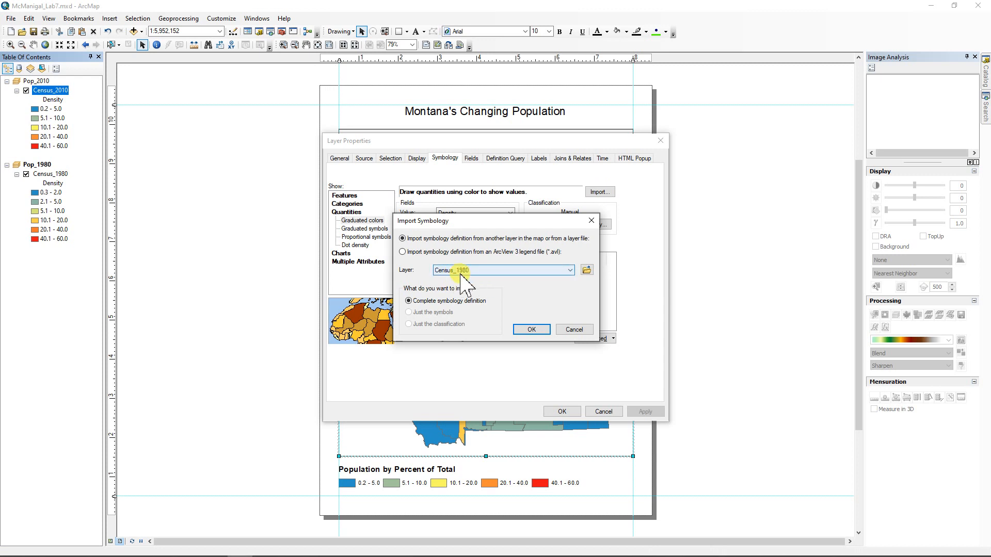
left_click(535, 330)
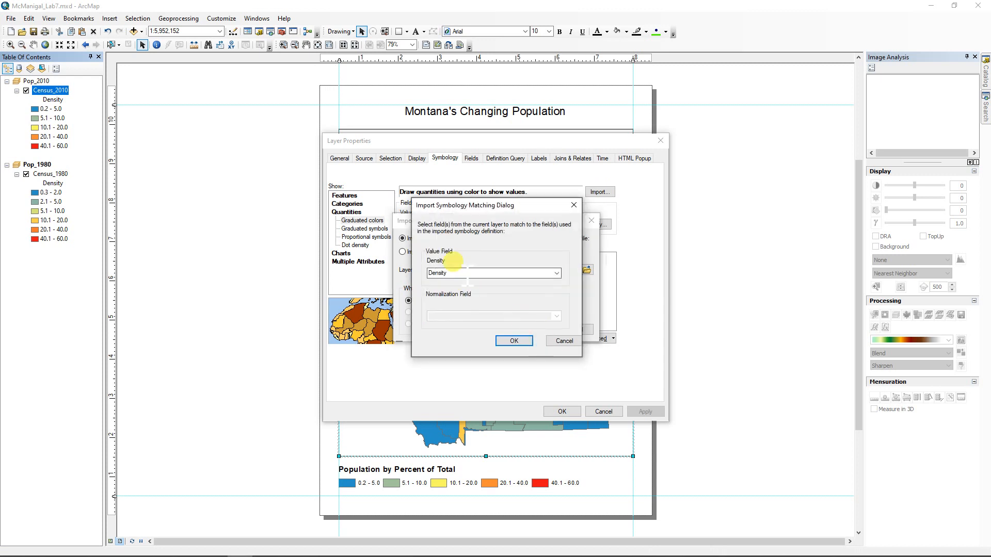
left_click(515, 342)
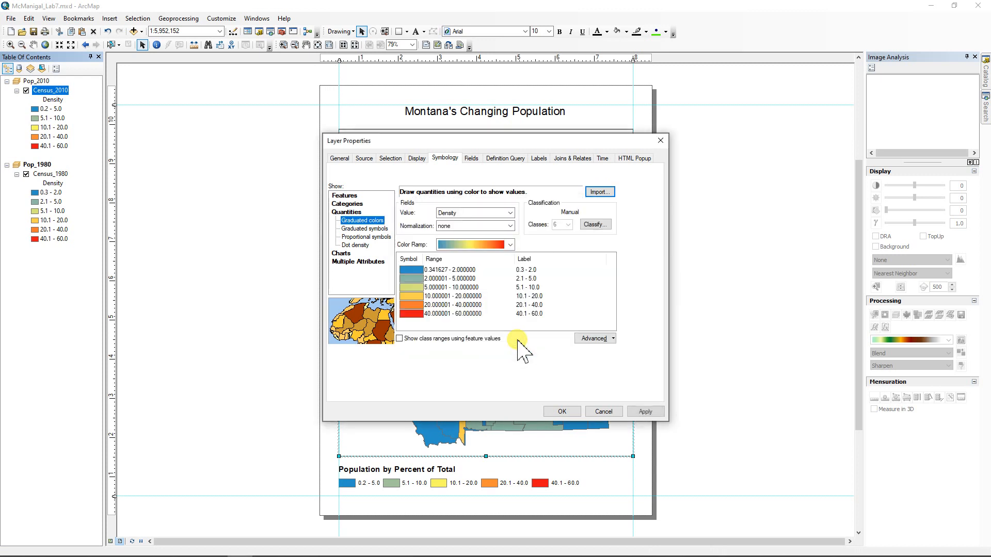
left_click(562, 411)
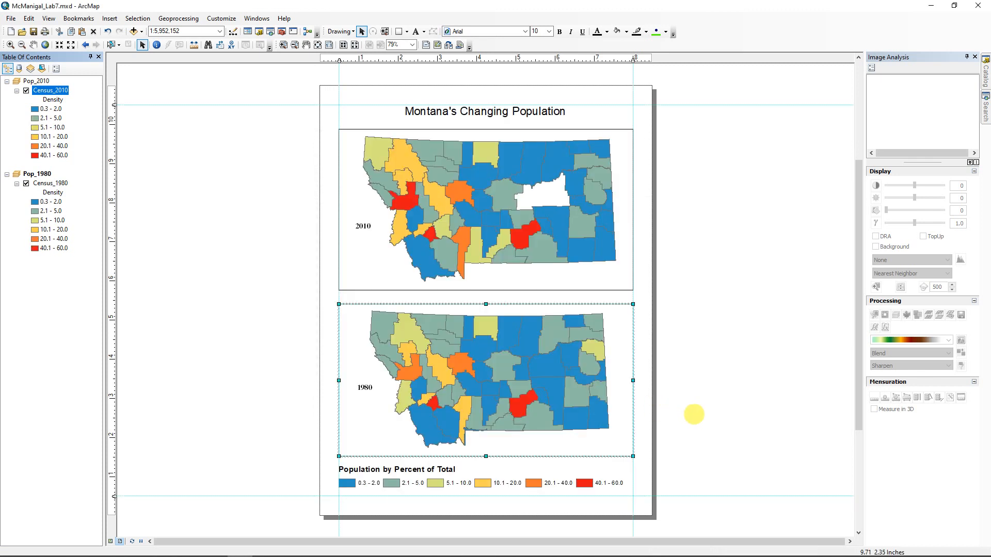
Step: Change the map legend's title to "Population by Persons Per Sqr Mile" and deselect the legend
left_click(406, 467)
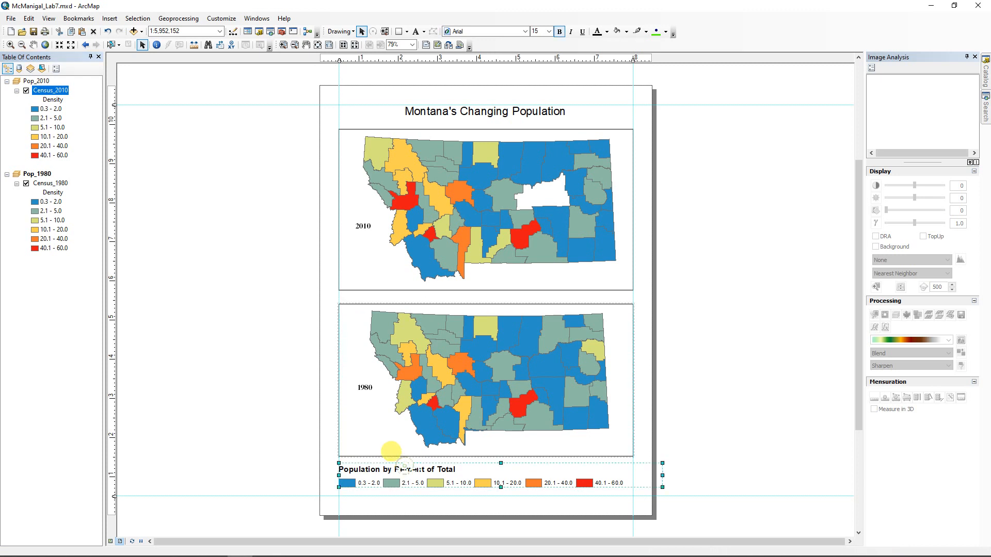
right_click(411, 468)
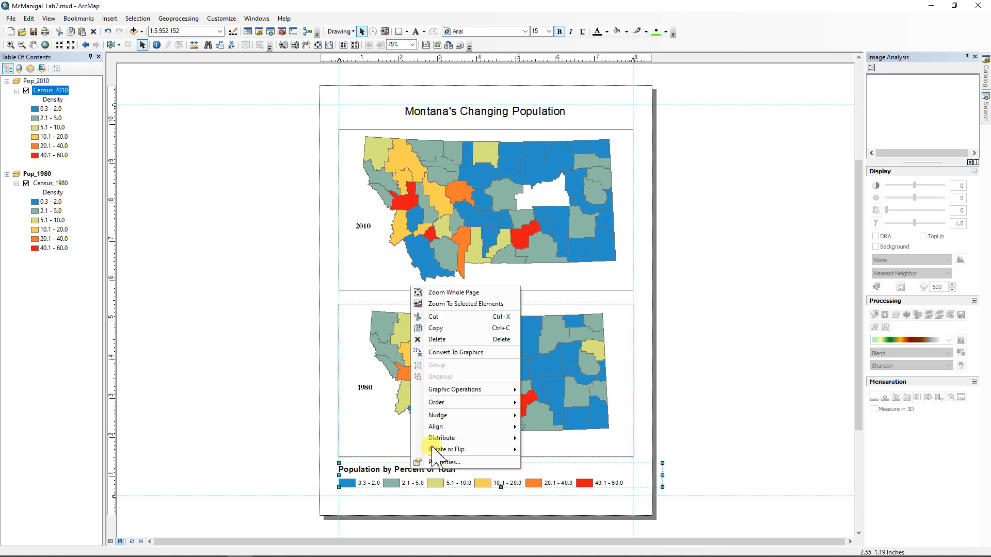
left_click(447, 463)
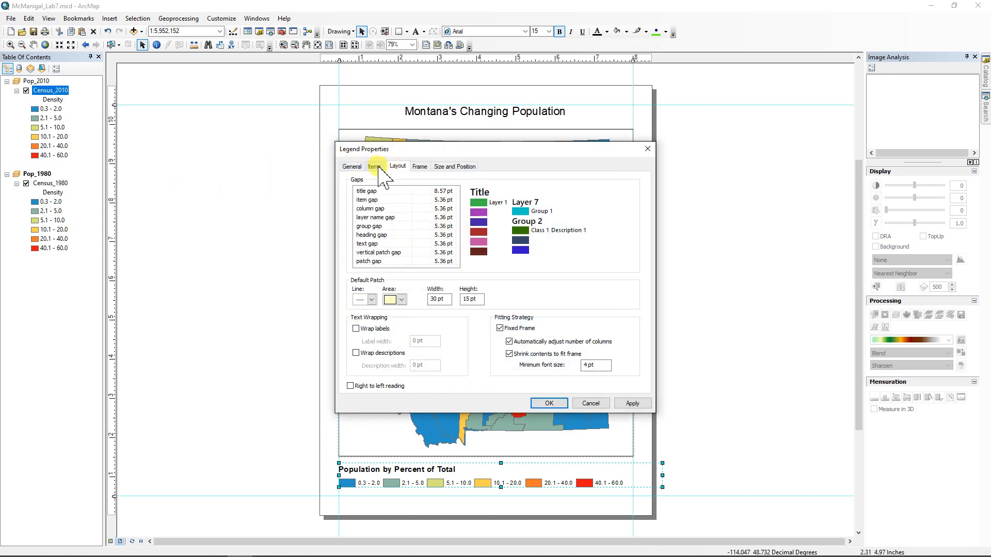
left_click(353, 167)
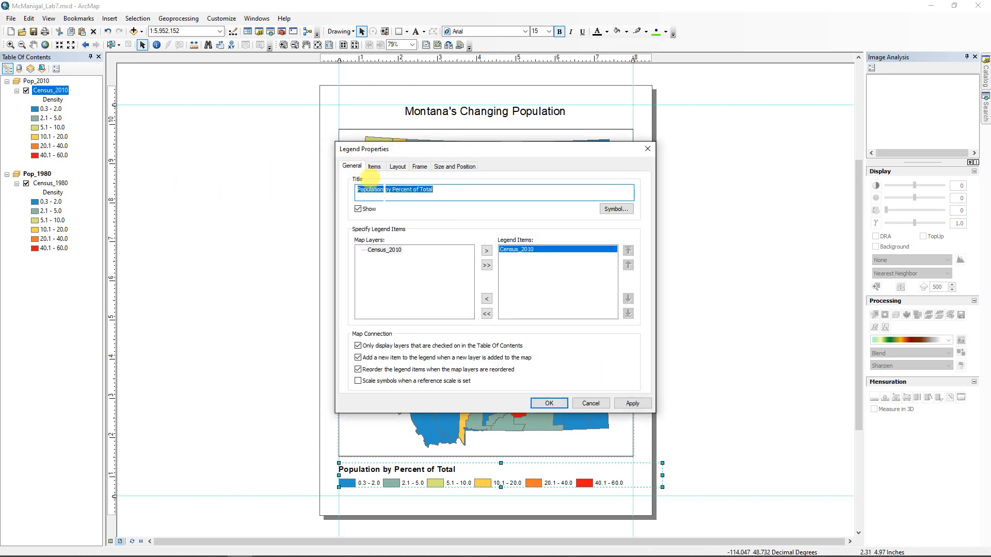
left_click(435, 190)
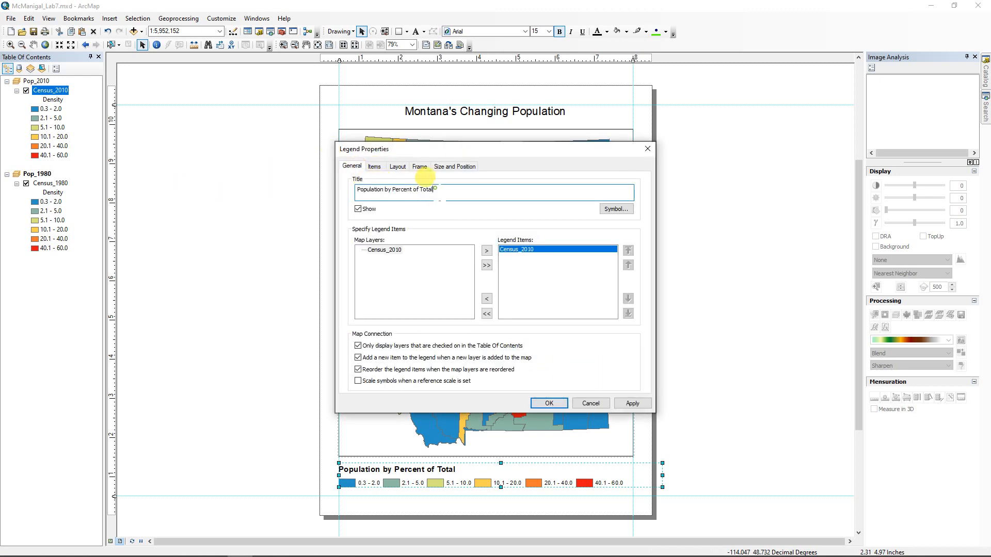
left_click_drag(435, 189, 398, 190)
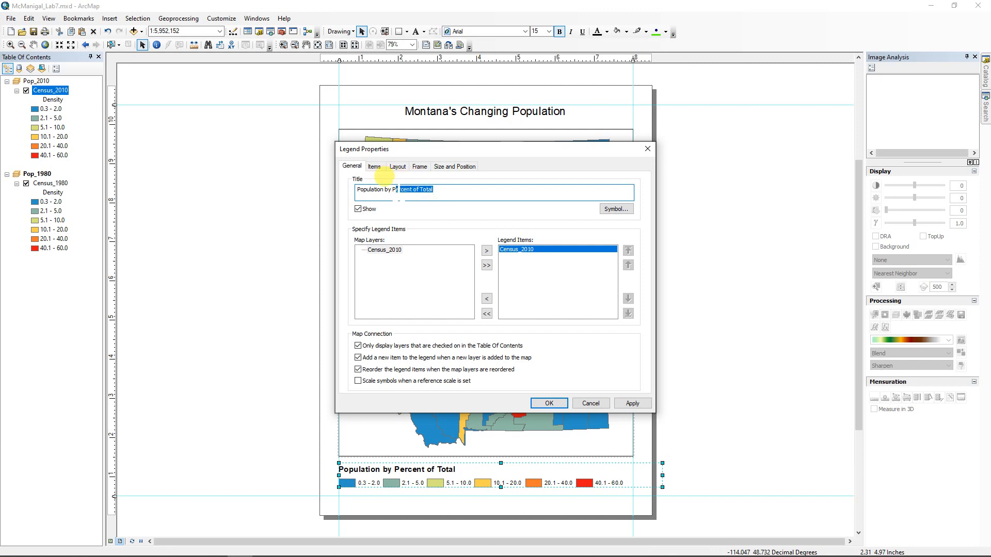
key("BackSpace")
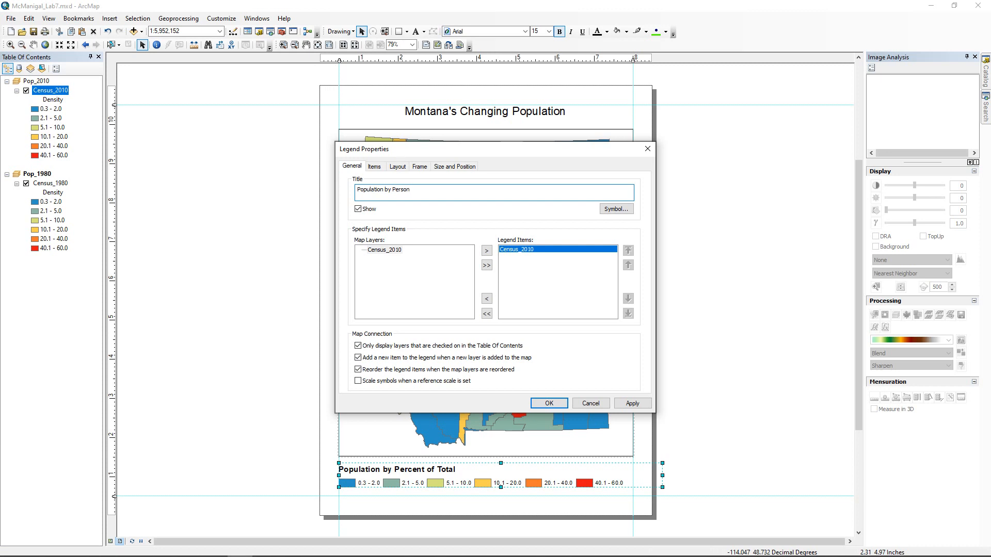
type("sons Per Sqr Mile")
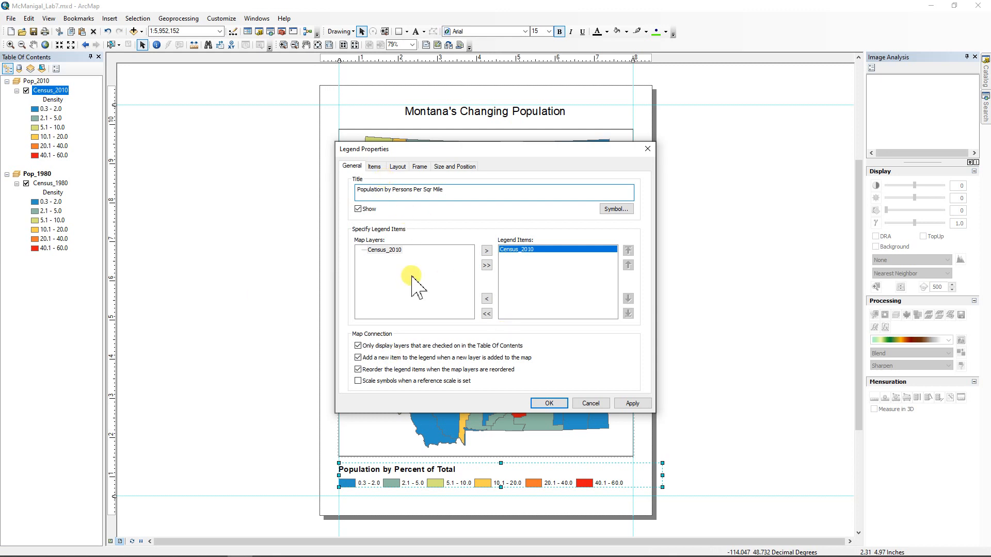
left_click(549, 403)
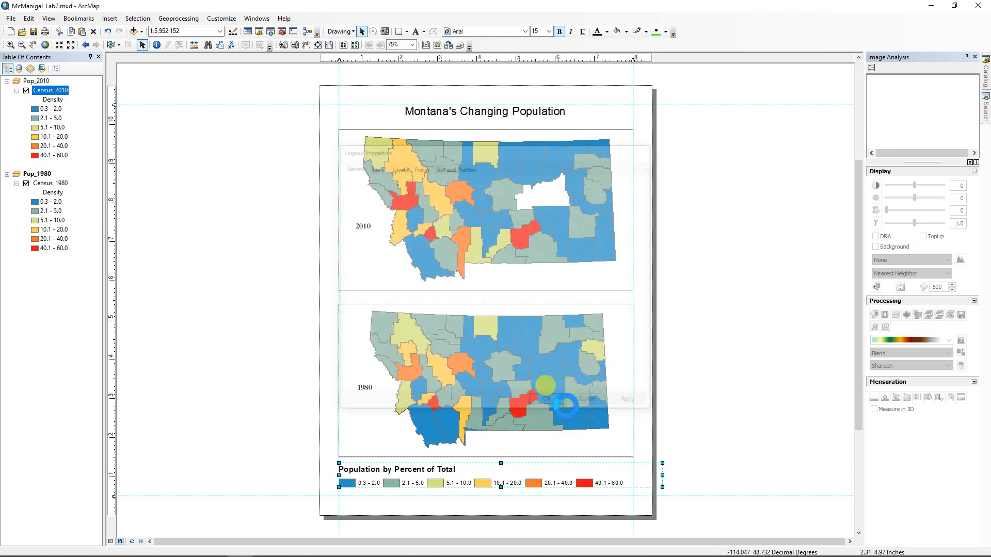
left_click(709, 396)
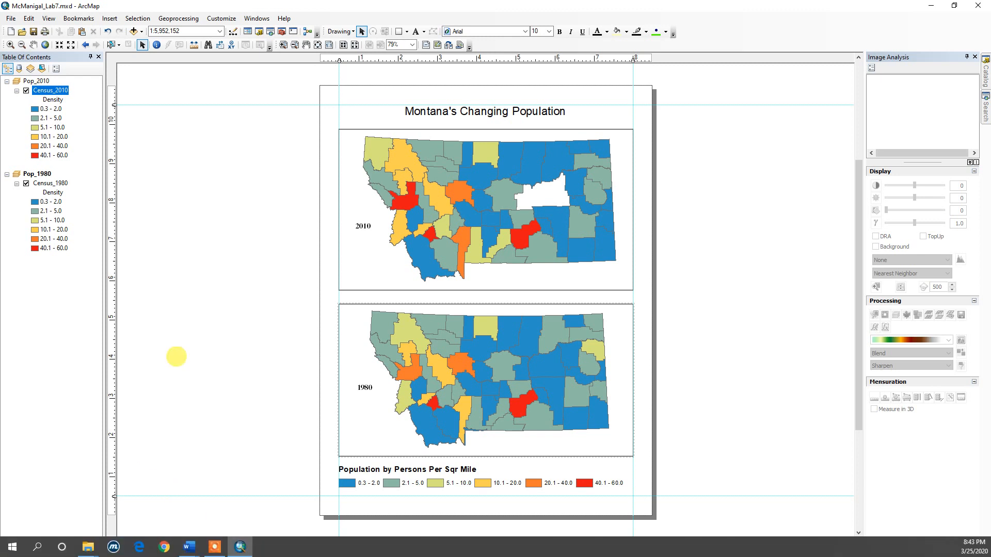
Step: Identify Missoula County on the 2010 map and the narrow Park County and Yellowstone National Park area on the 1980 map
left_click(157, 45)
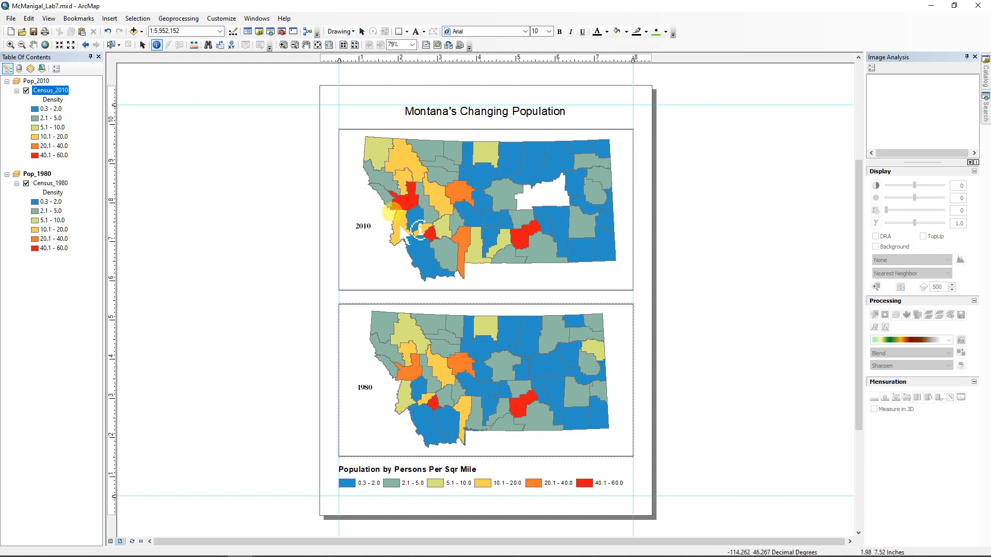
left_click(409, 208)
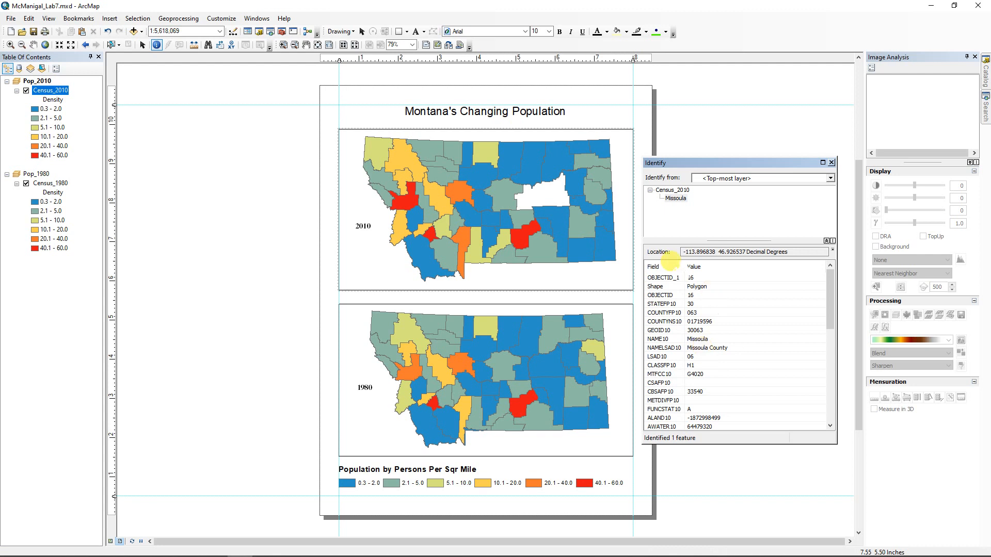
left_click(831, 162)
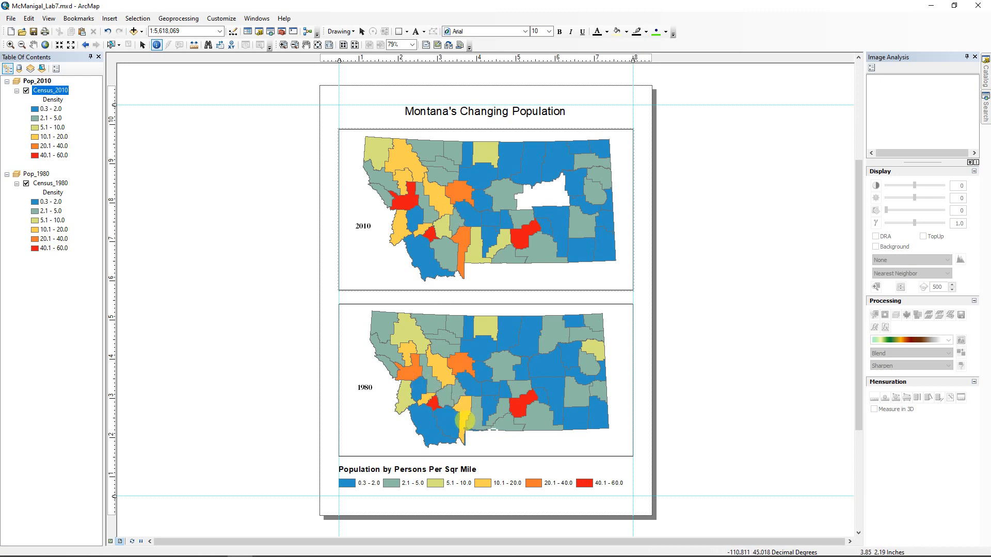
left_click(465, 419)
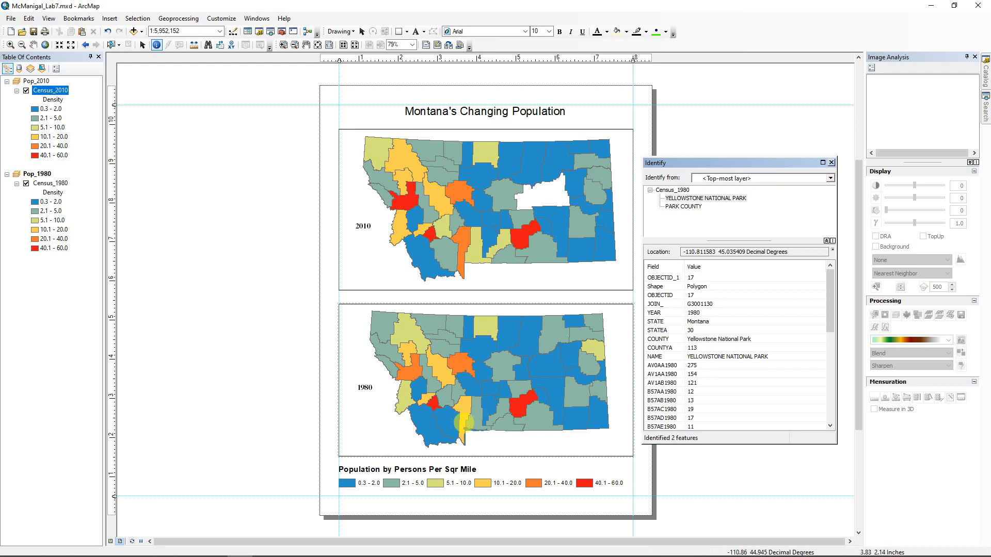
left_click(716, 199)
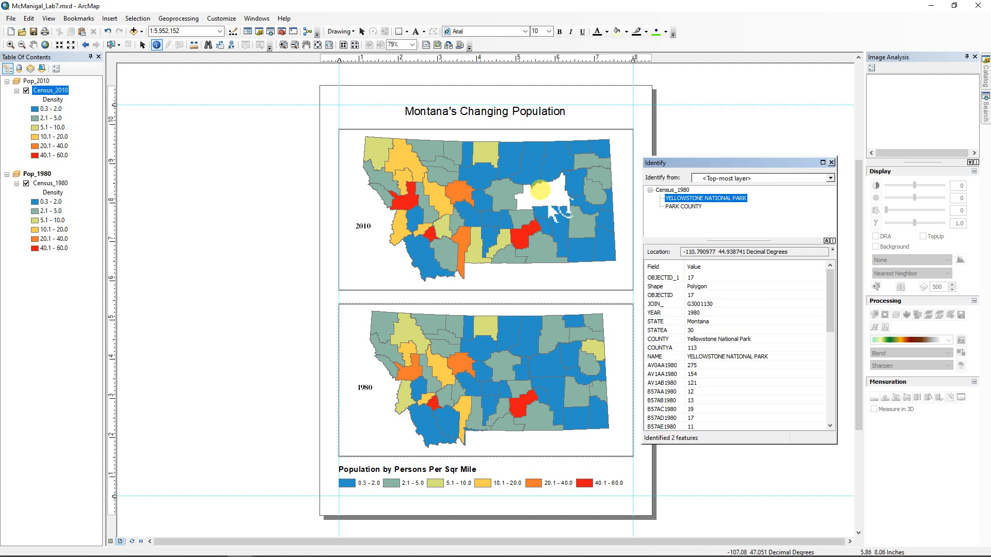
Step: Identify the unshaded county on the 2010 map and check the Density value at the end of its attributes
left_click(540, 190)
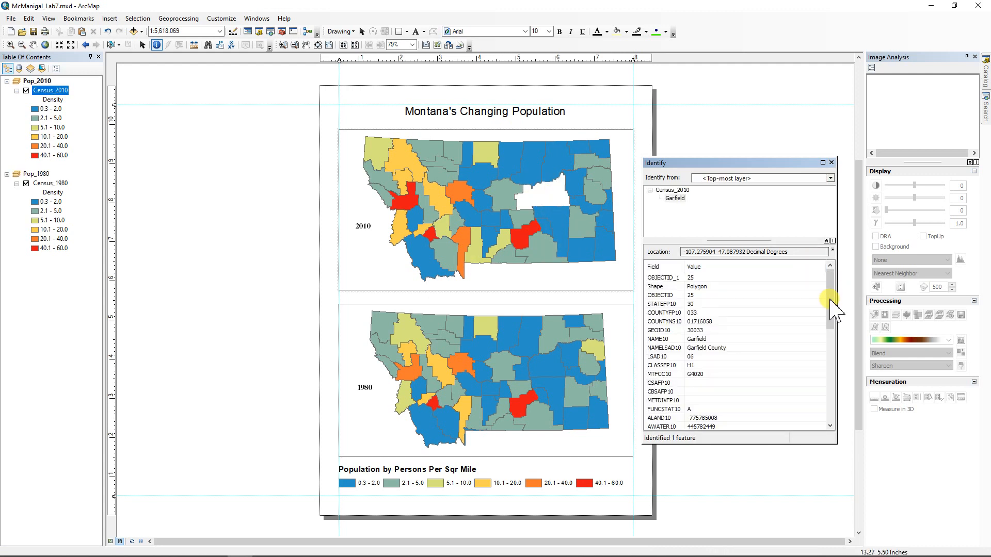
left_click_drag(830, 305, 825, 443)
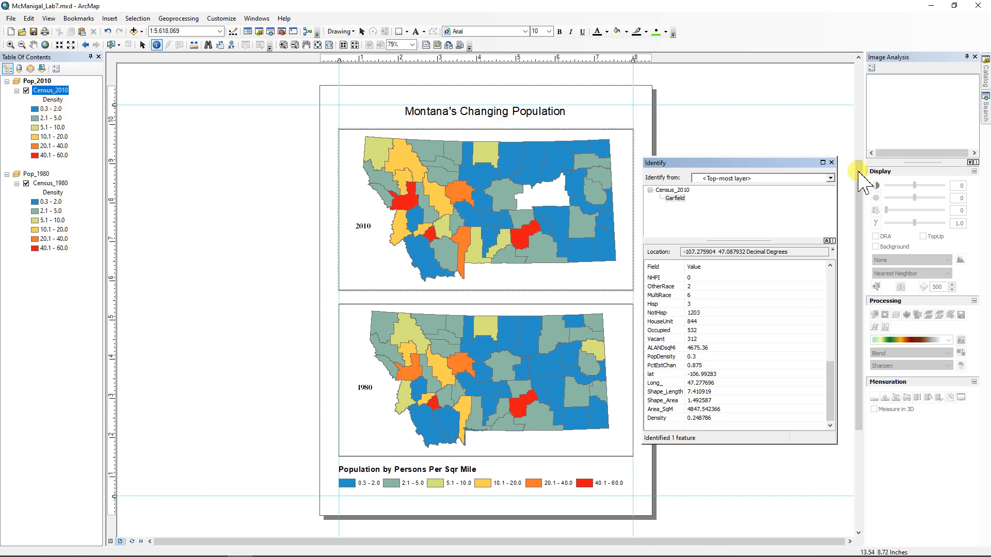
left_click(832, 163)
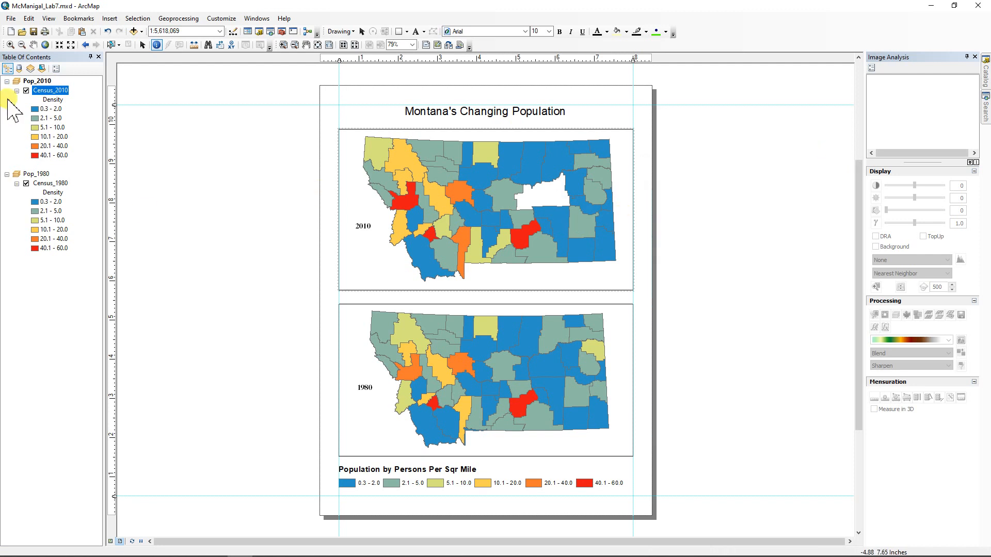
Step: Try to refresh the Census_2010 classification by changing its first break value to 1 and back to 2, and apply it
left_click(56, 92)
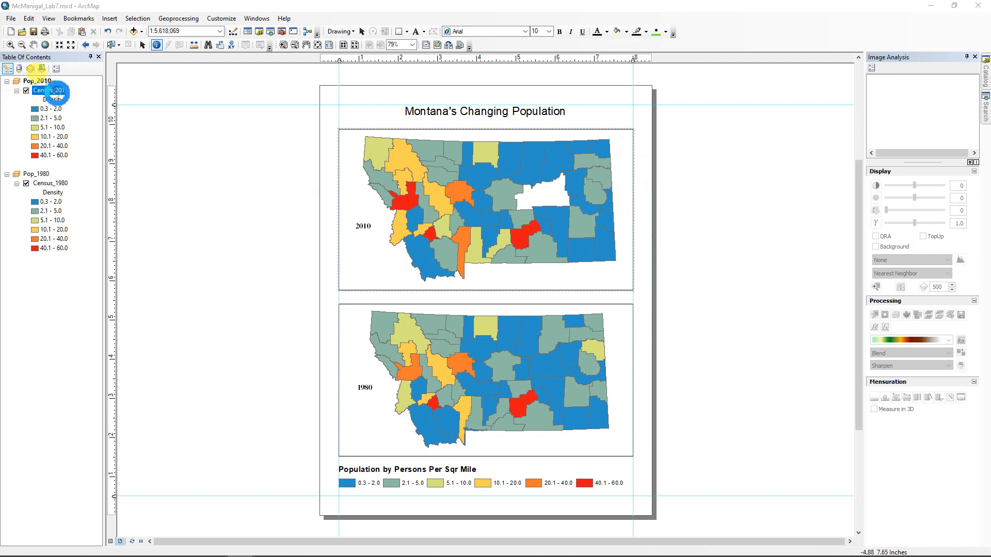
double_click(56, 92)
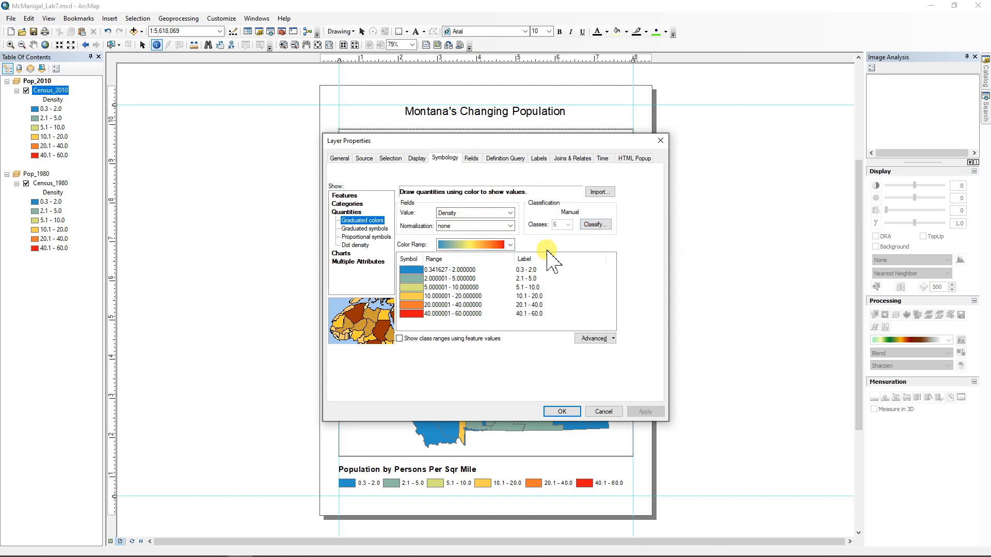
left_click(594, 225)
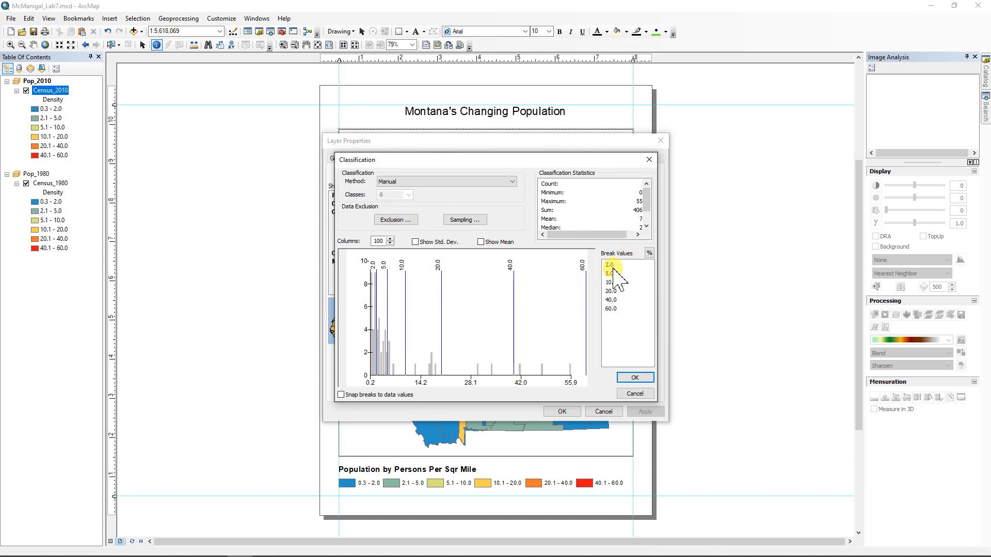
left_click(611, 308)
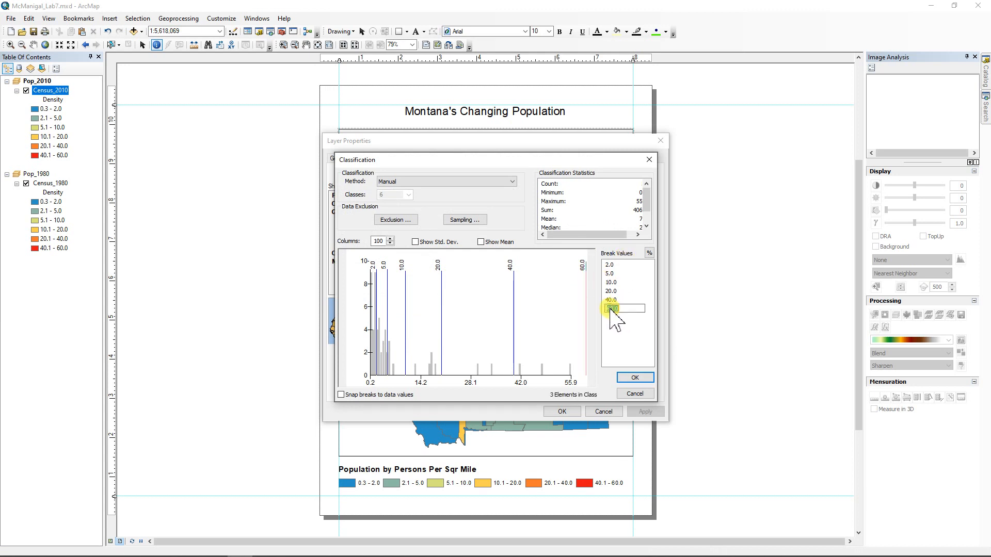
left_click(609, 274)
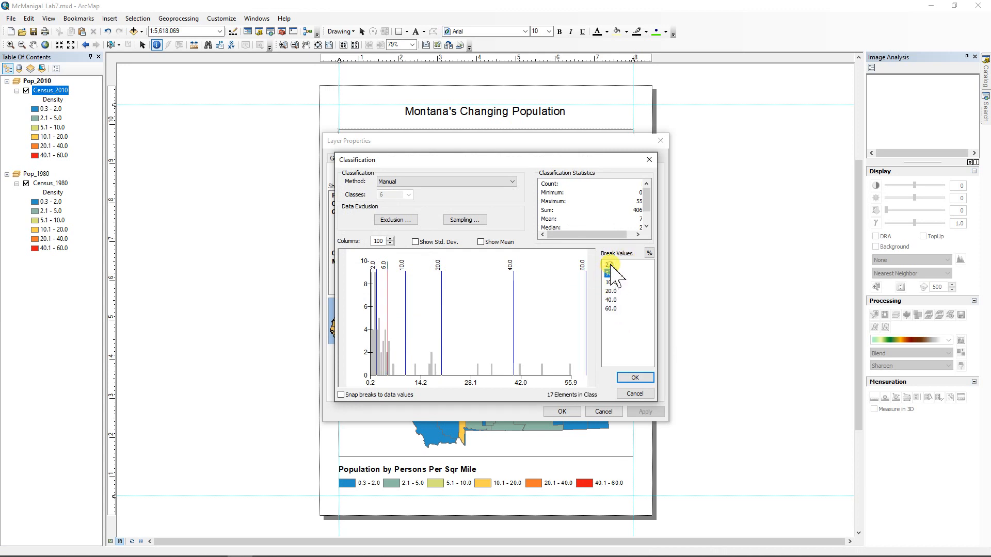
left_click(610, 265)
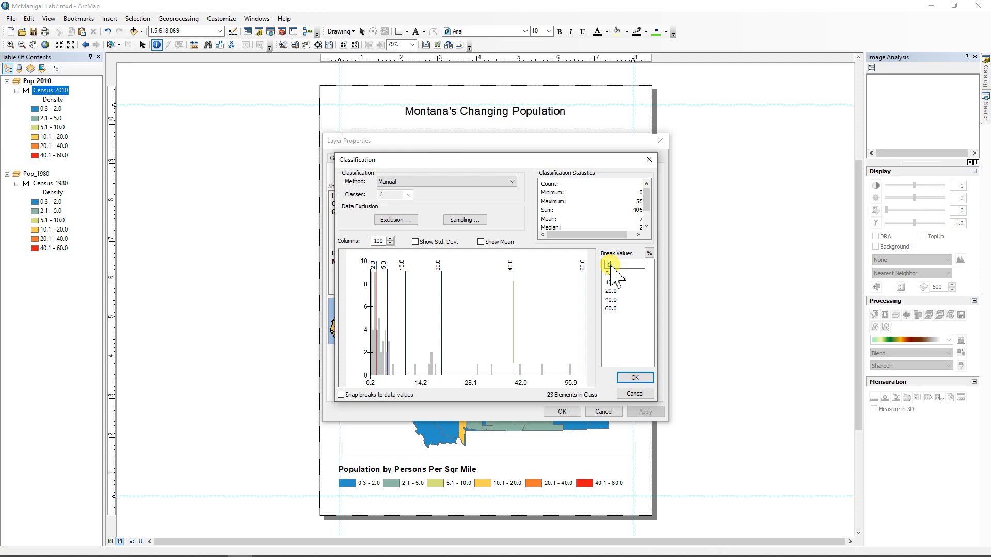
type("1")
key("Return")
left_click(611, 264)
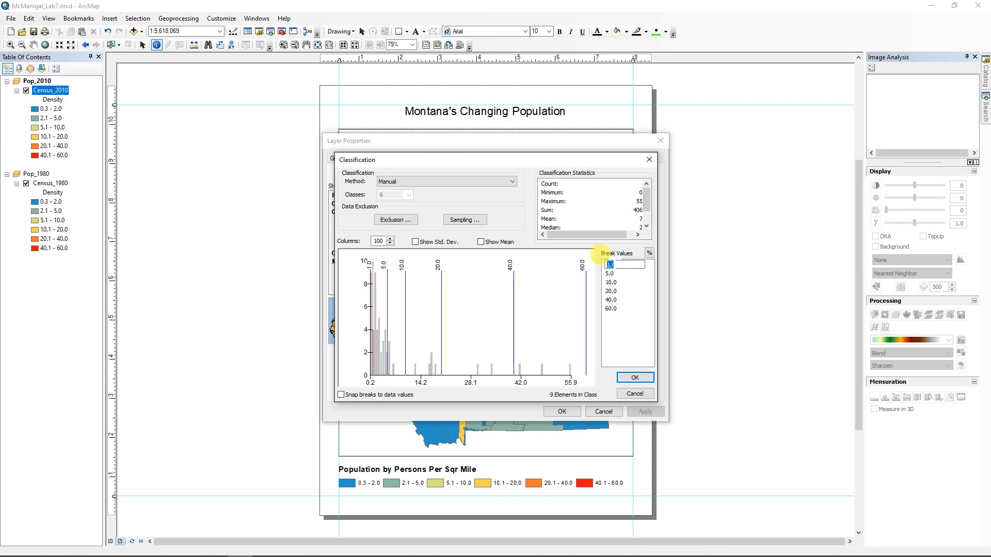
type("2")
key("Return")
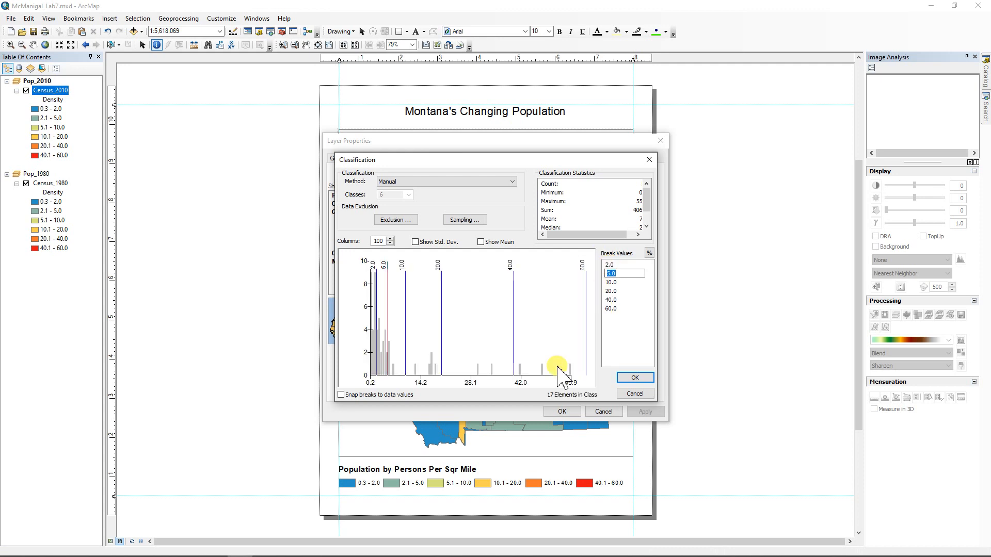
left_click(635, 378)
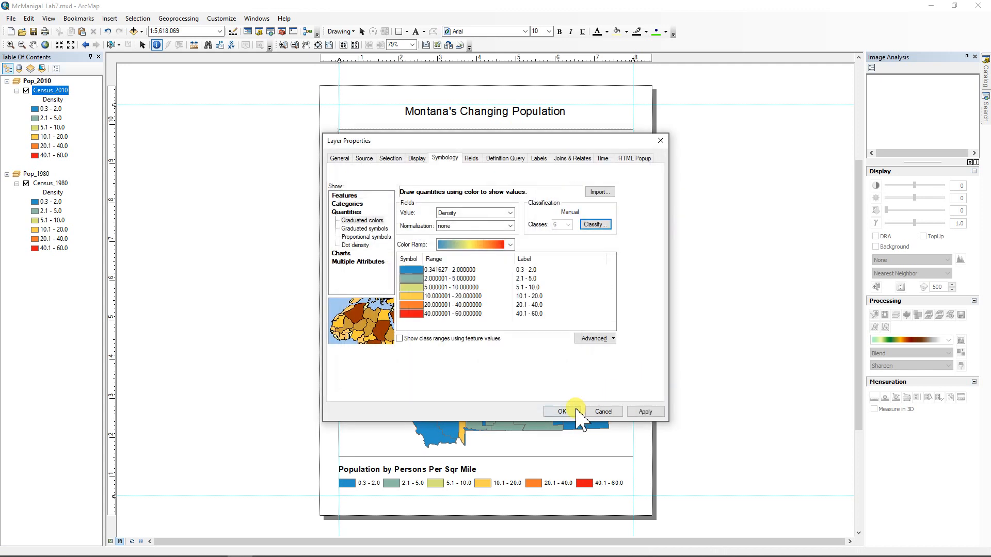
left_click(564, 411)
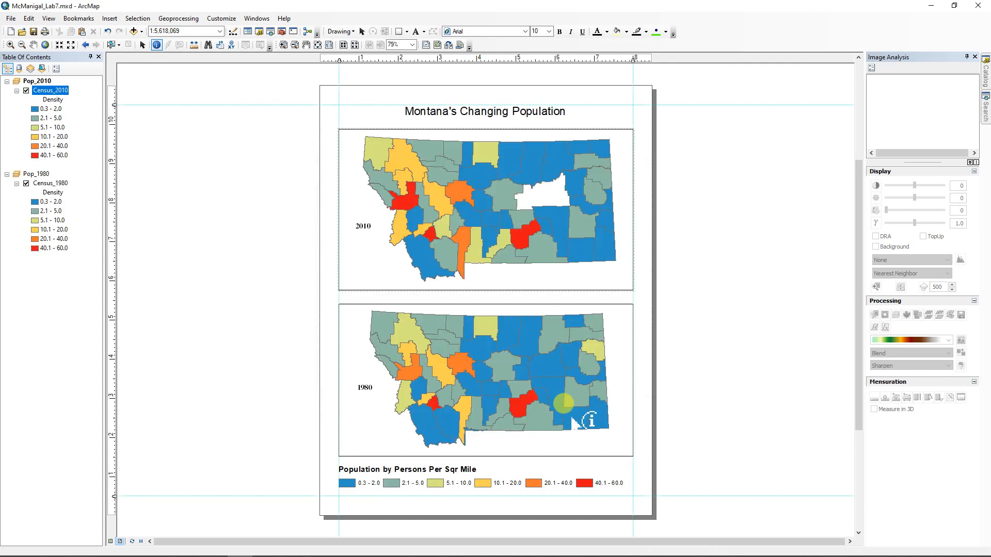
Step: Identify the counties just southwest of the unshaded county on the 2010 map, and return to element selection
left_click(512, 223)
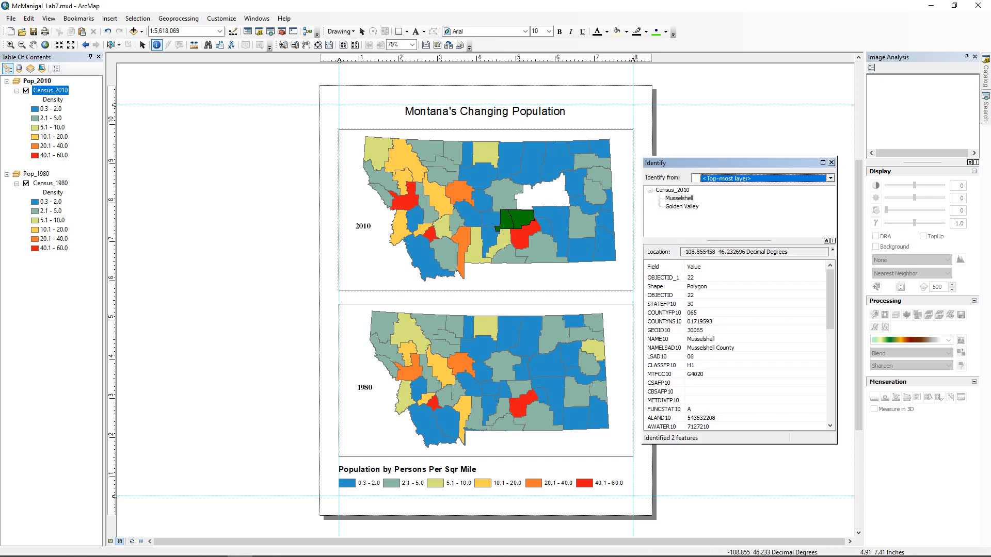
left_click(832, 163)
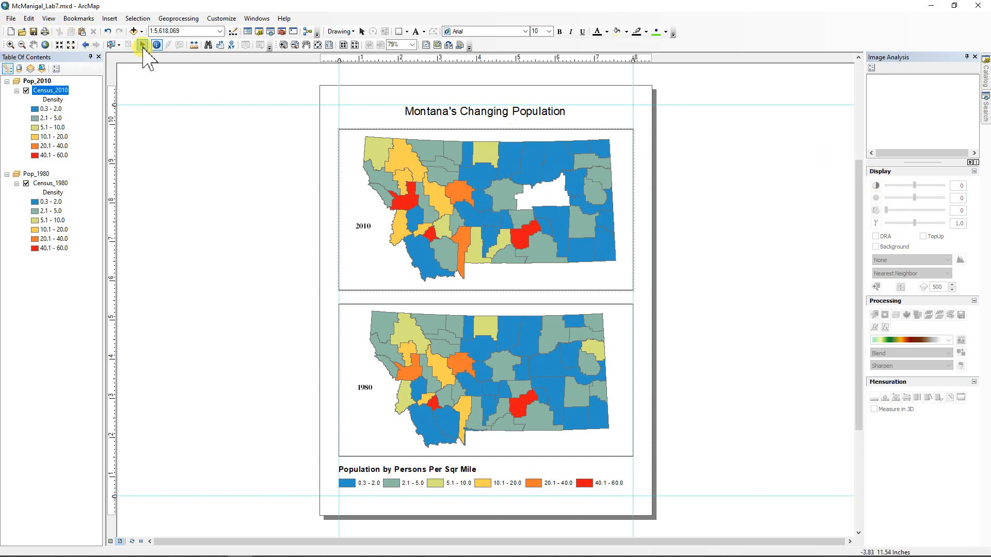
left_click(142, 46)
Step: Review the classification statistics for Census_2010's Density values, and leave the classification settings without changes
right_click(50, 91)
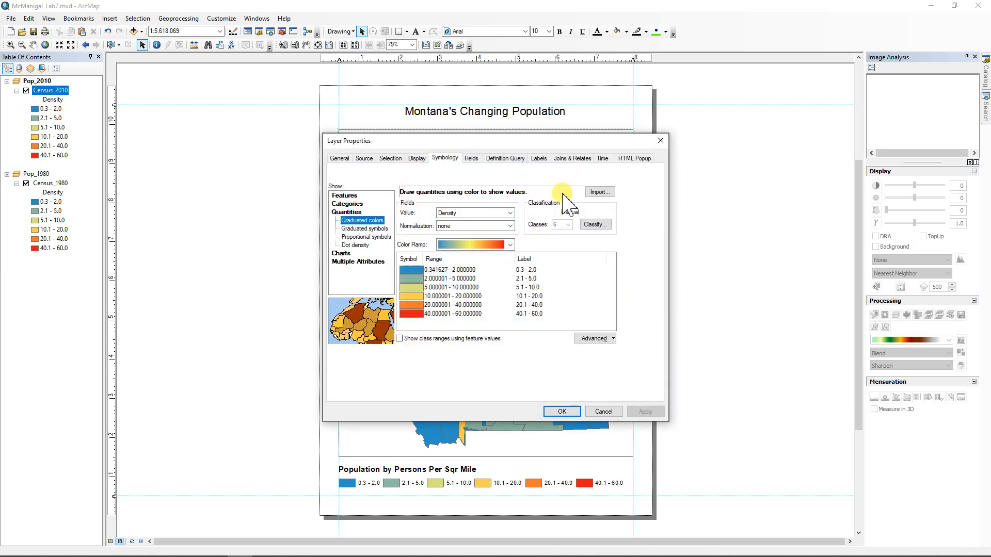
left_click(596, 223)
left_click_drag(607, 236, 627, 234)
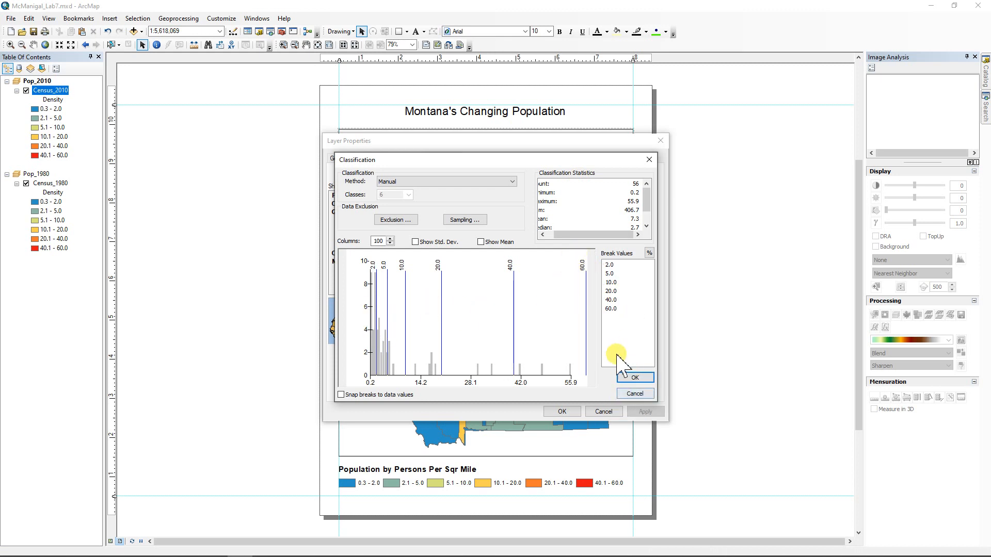
left_click(634, 393)
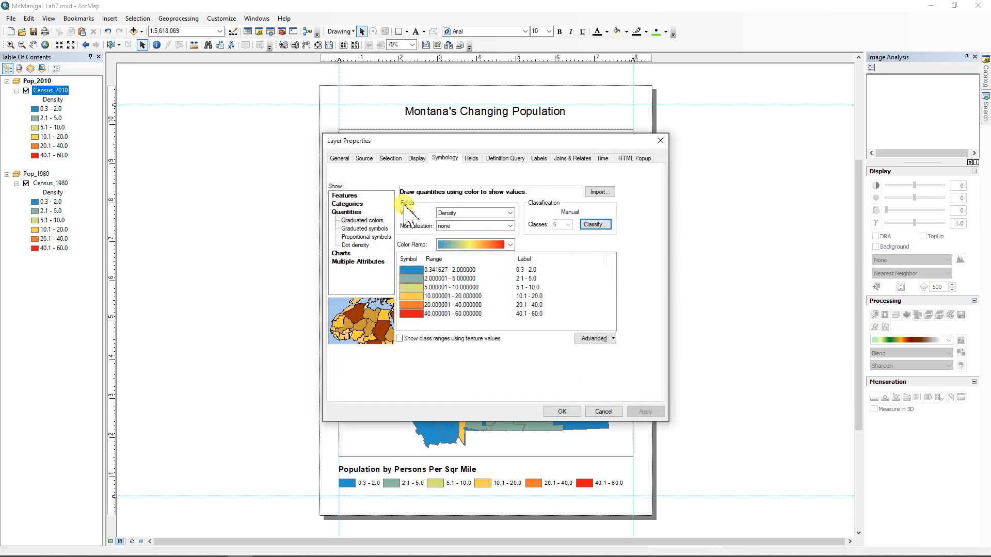
Step: Reset Census_2010 to unique-values symbology, and re-symbolize it with graduated colors on the Density field in 6 classes
left_click(348, 203)
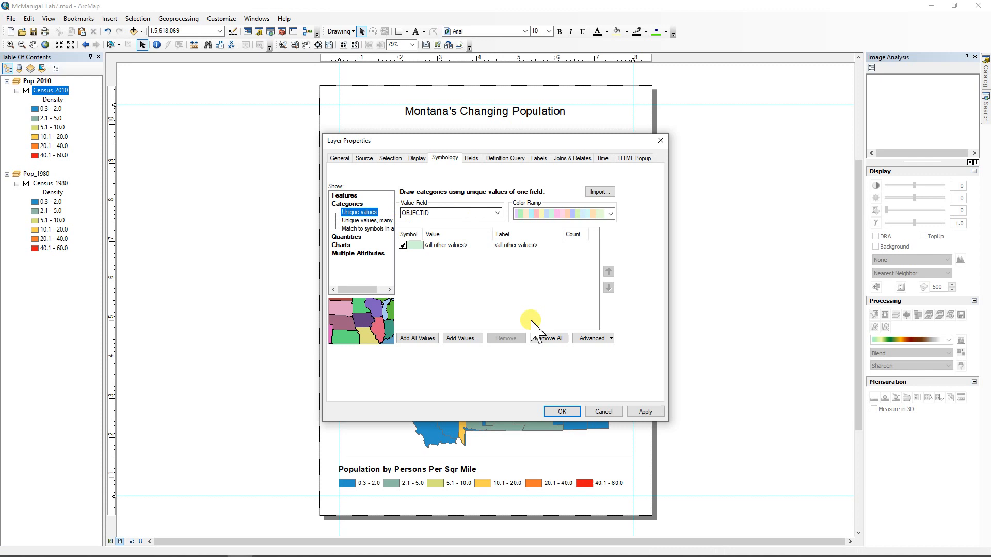
left_click(563, 412)
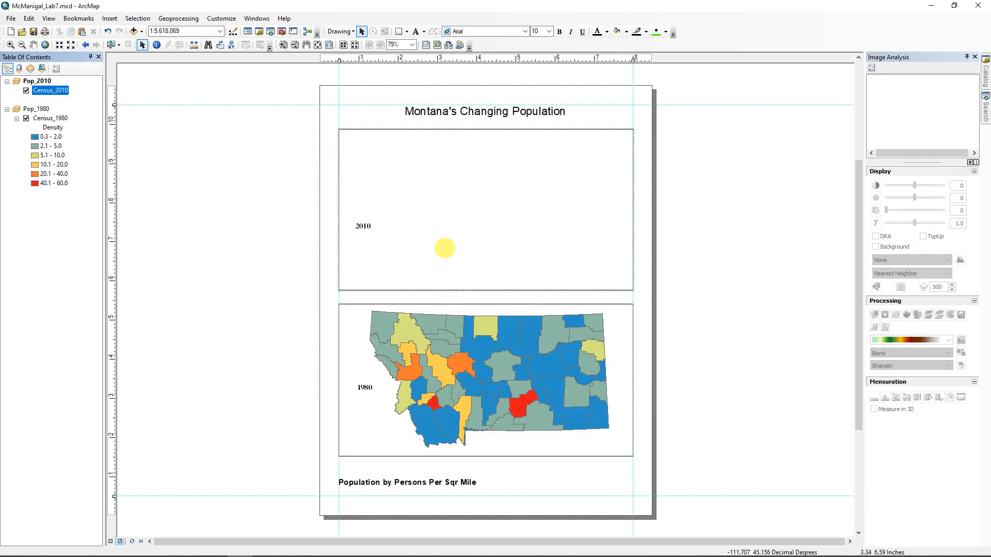
double_click(50, 92)
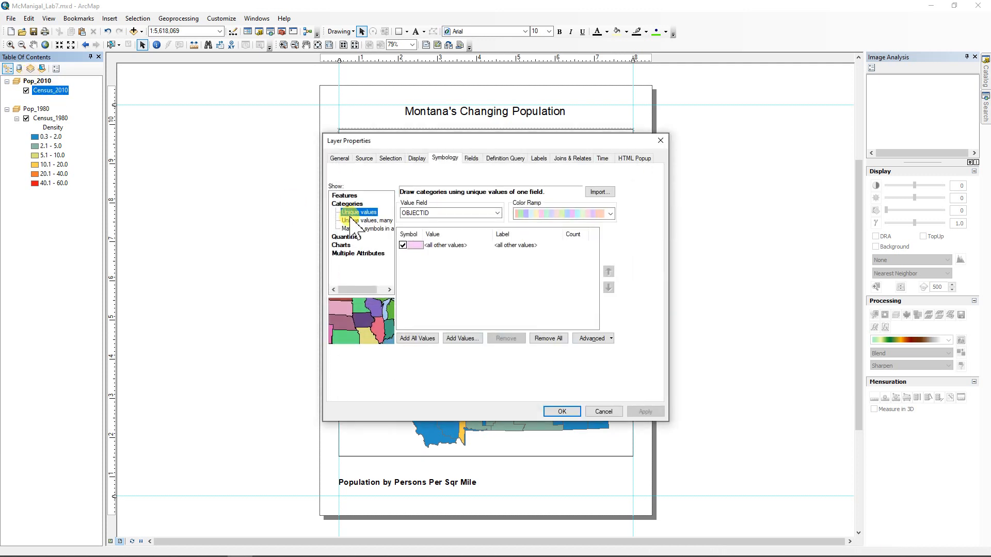
left_click(346, 237)
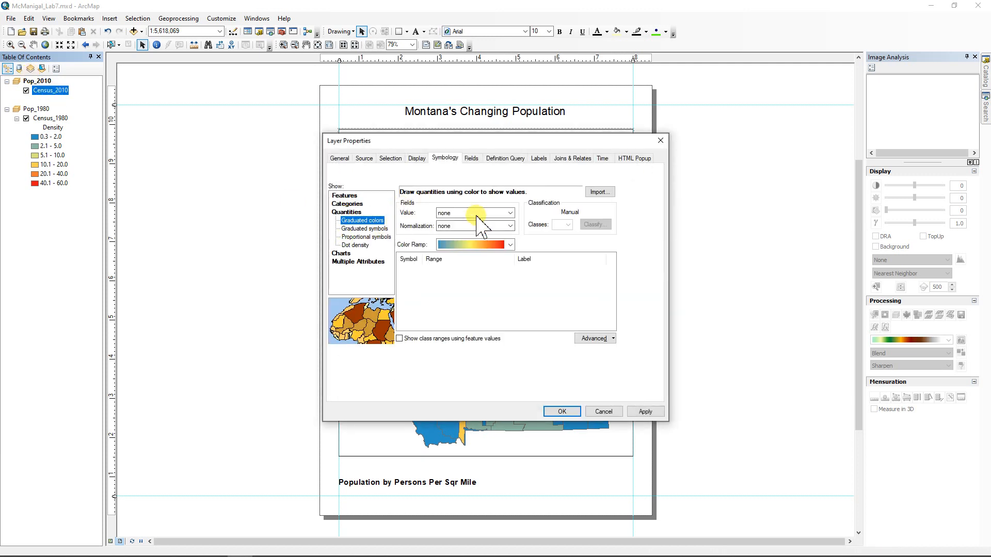
left_click(477, 213)
scroll(504, 284, "down", 3)
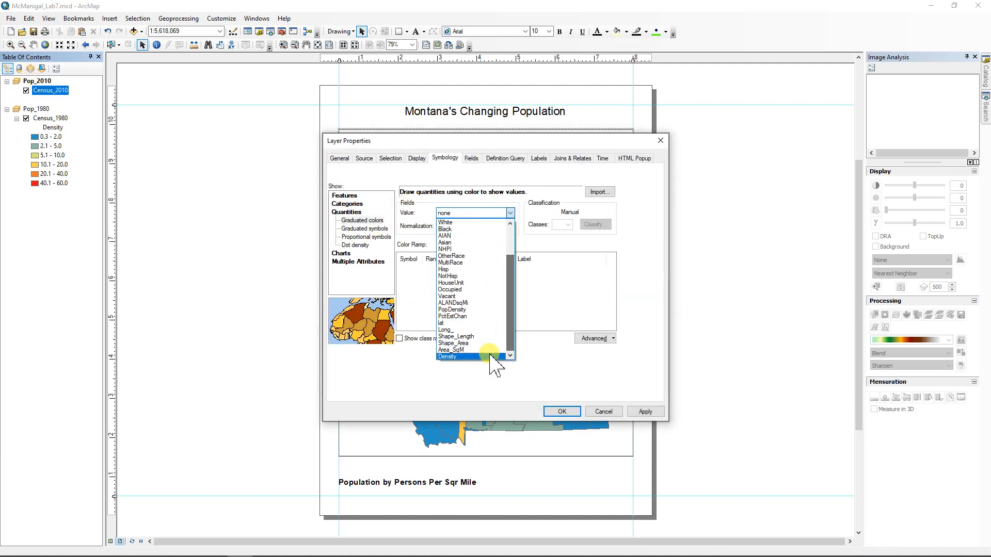
left_click(454, 354)
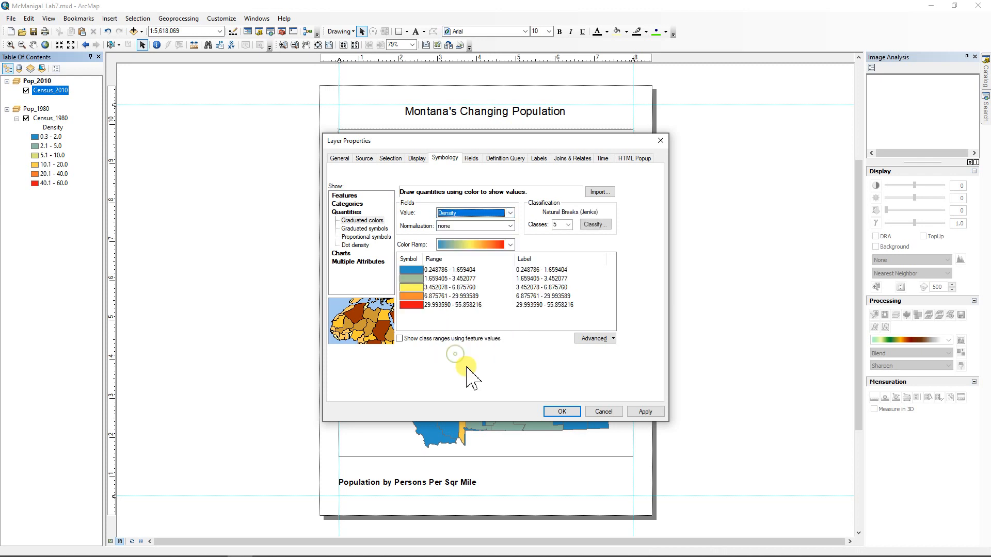
left_click(568, 225)
left_click(563, 254)
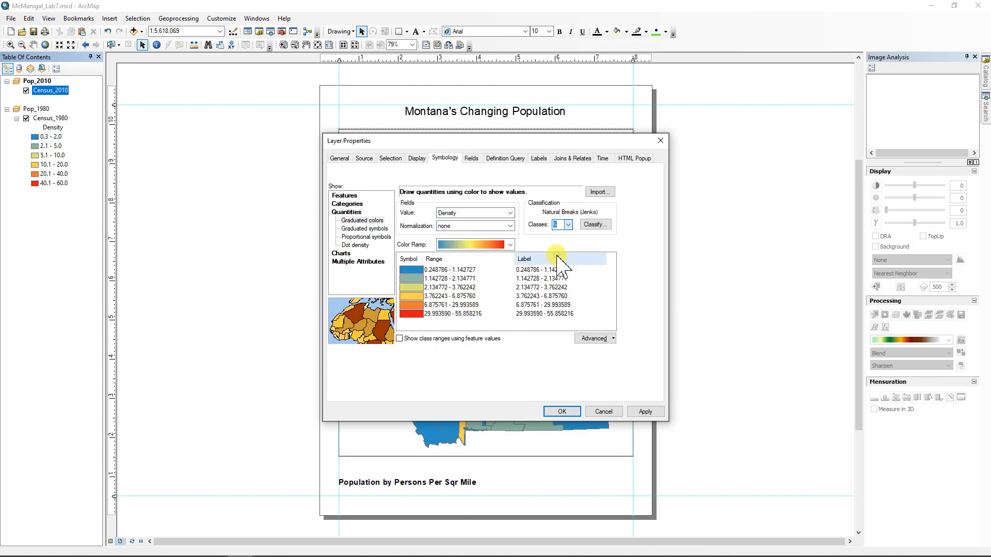
Step: Set Census_2010's class break values to 2, 5, 10, 20, 40 and 60, and accept the classification
left_click(594, 225)
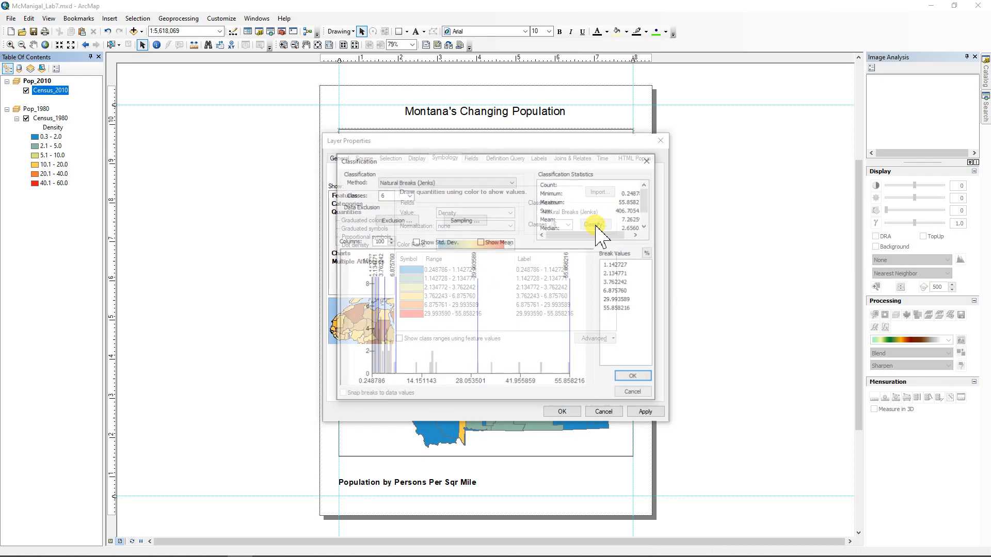
left_click(620, 308)
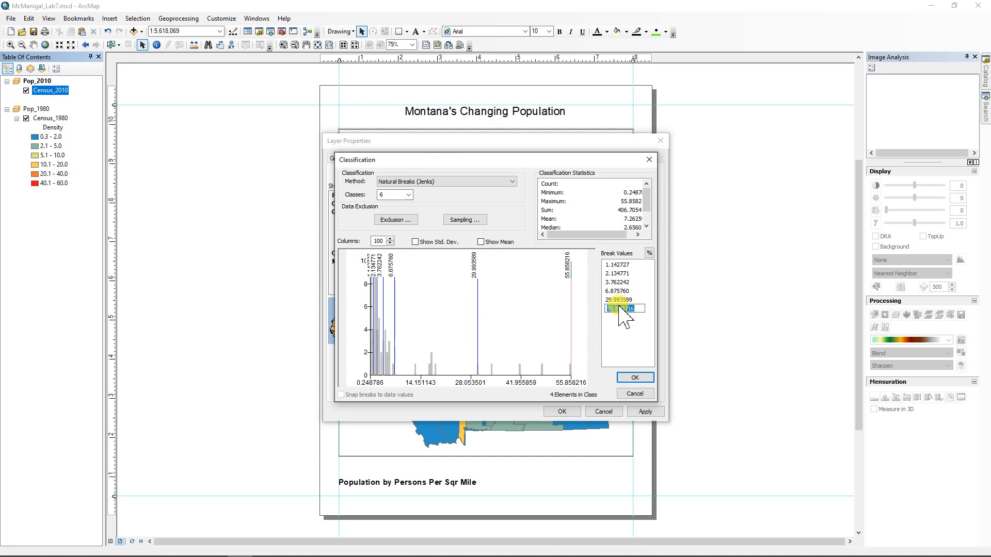
type("60")
key("Return")
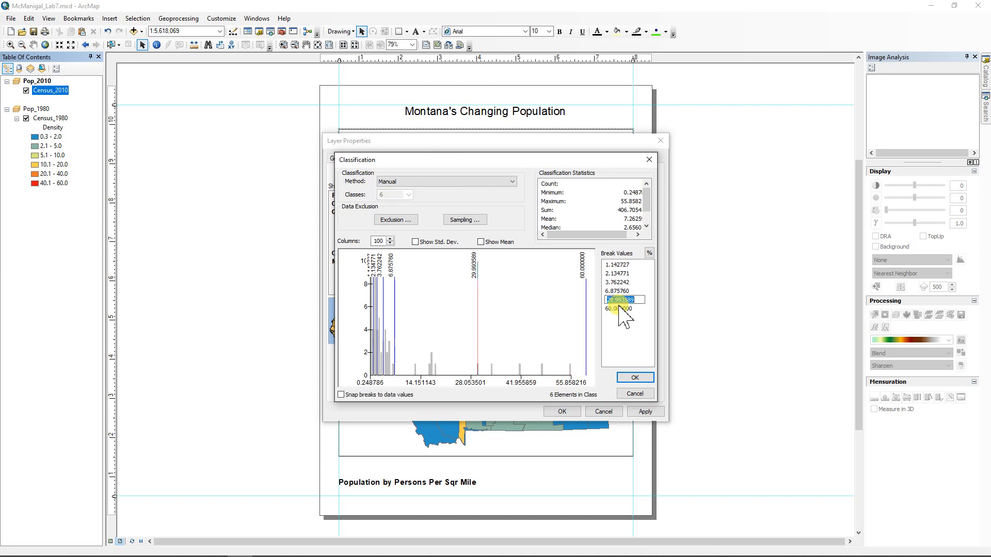
type("40")
key("Return")
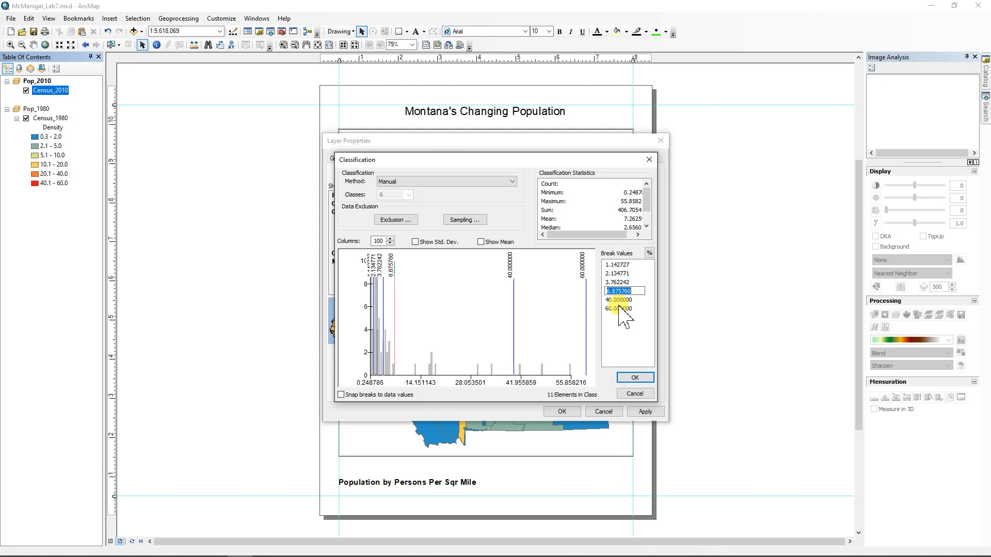
type("20")
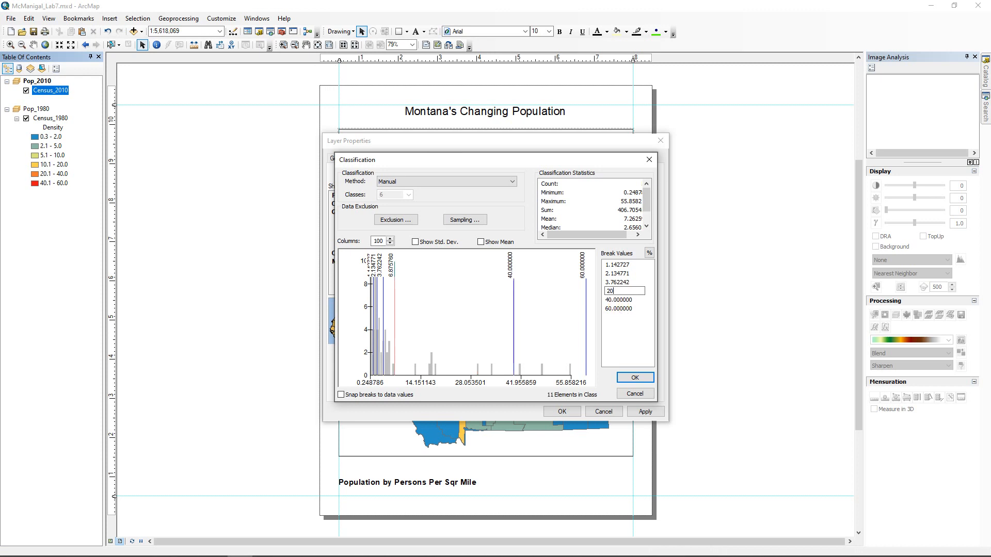
key("Return")
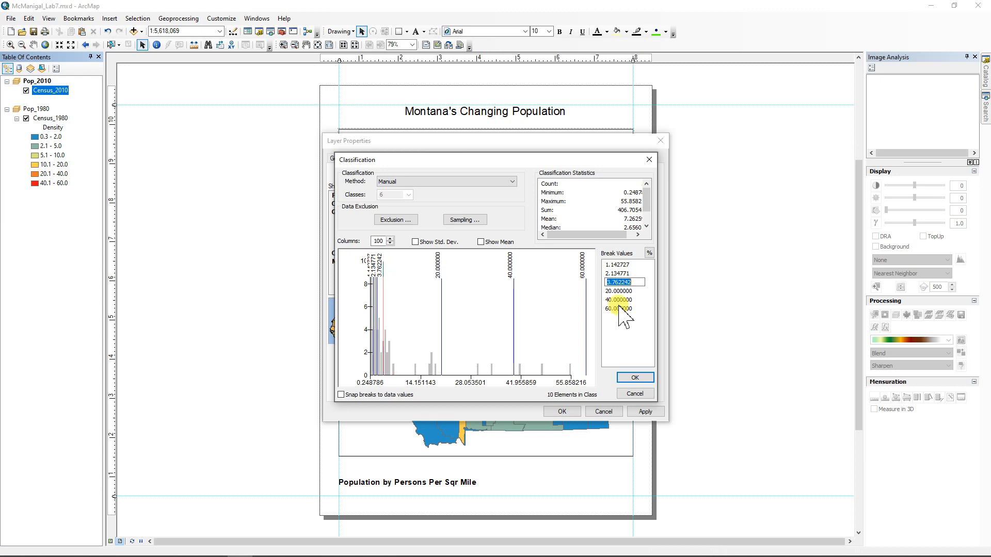
type("1")
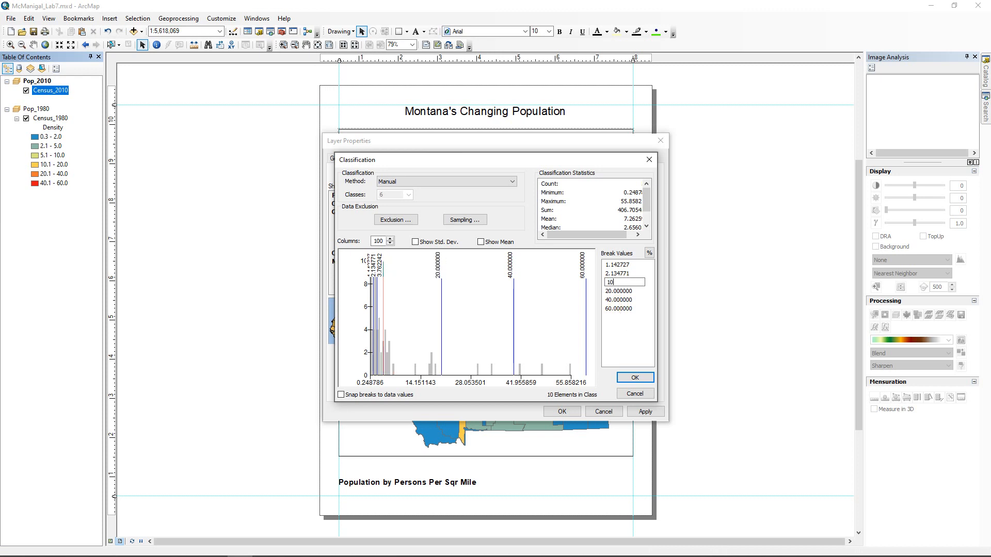
type("0")
key("Return")
type("5")
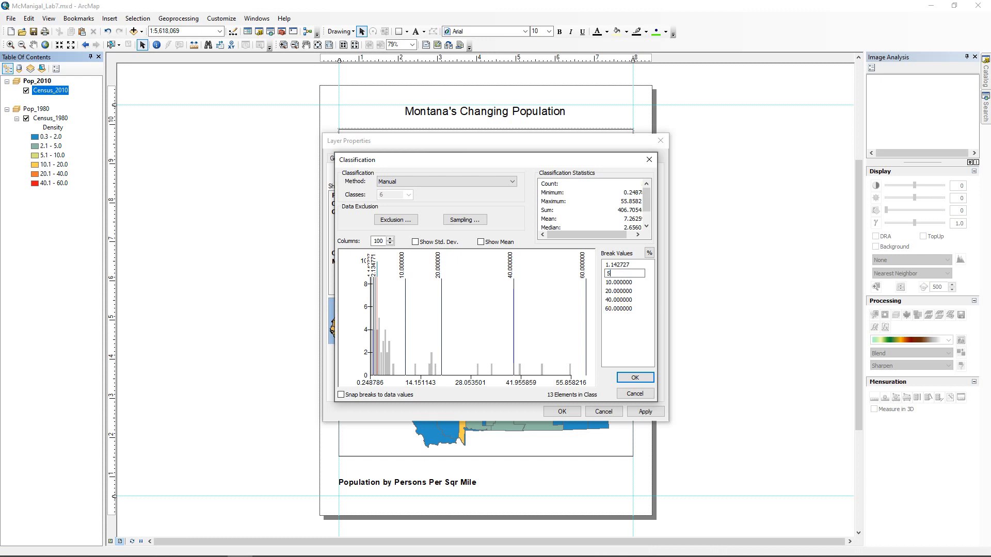
key("Return")
type("2")
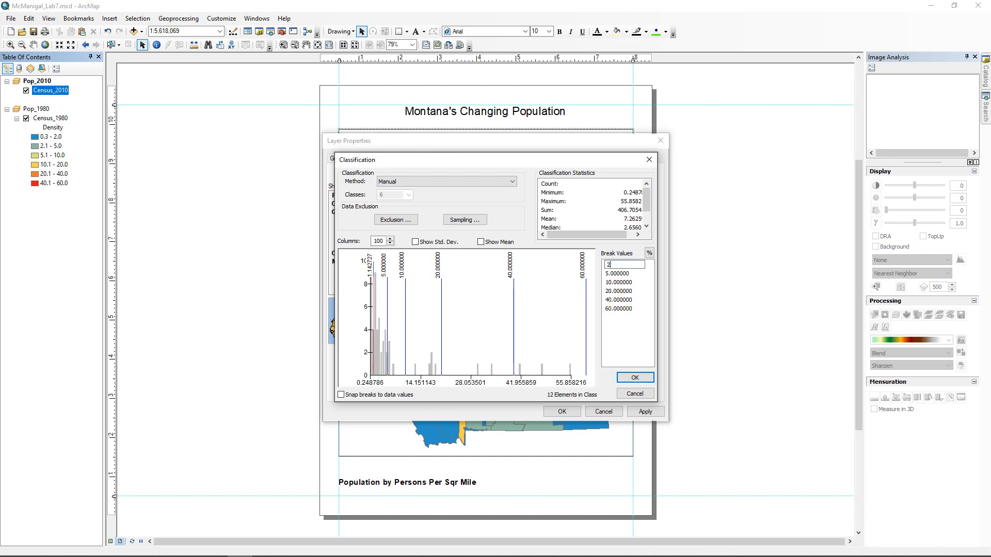
key("Return")
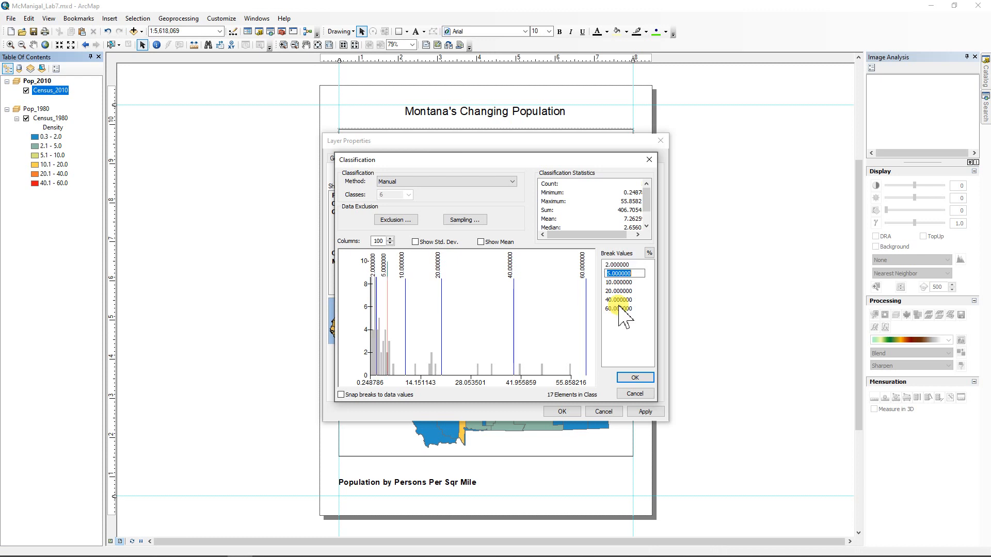
left_click(634, 379)
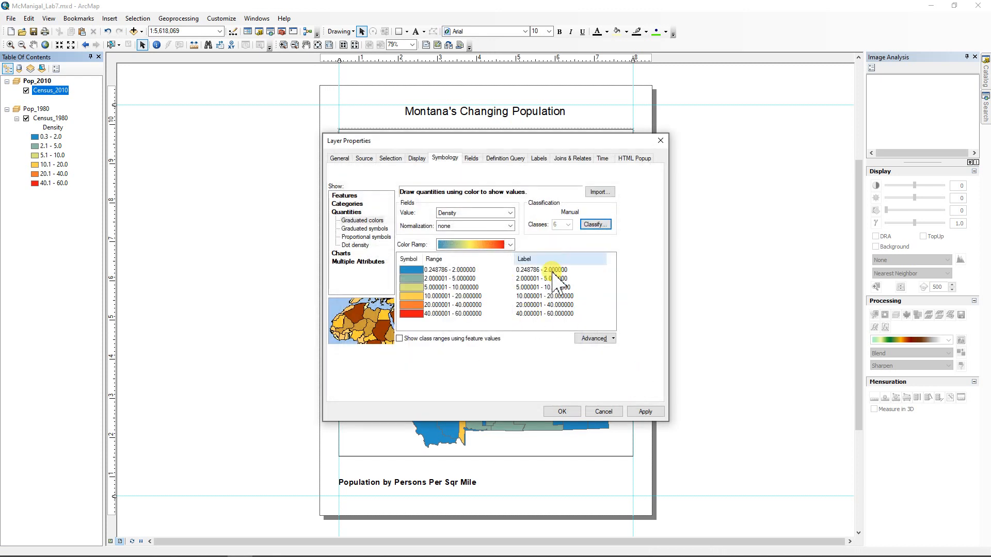
Step: Format Census_2010's class labels as numeric with 1 decimal place, and apply the symbology to the layer
right_click(549, 290)
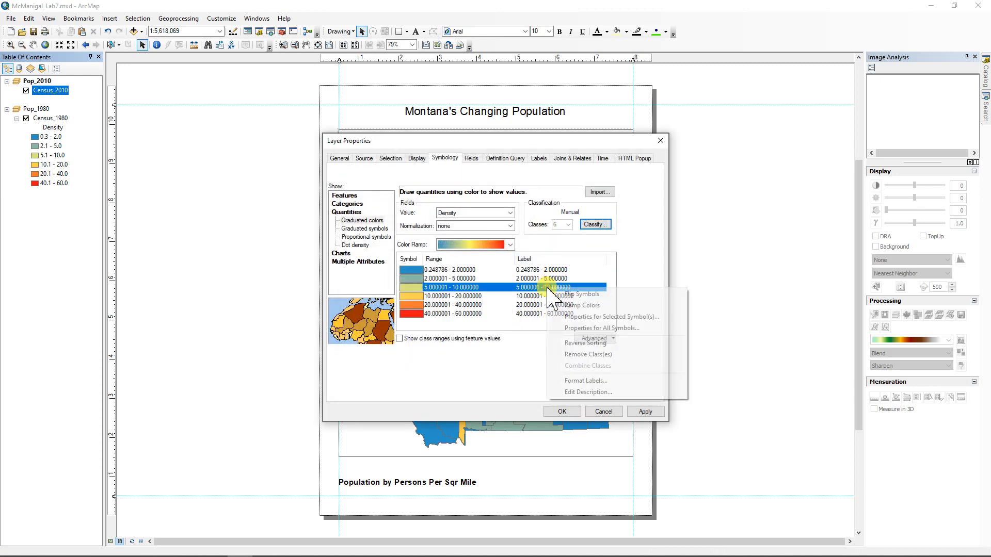
left_click(585, 381)
left_click_drag(490, 244, 474, 246)
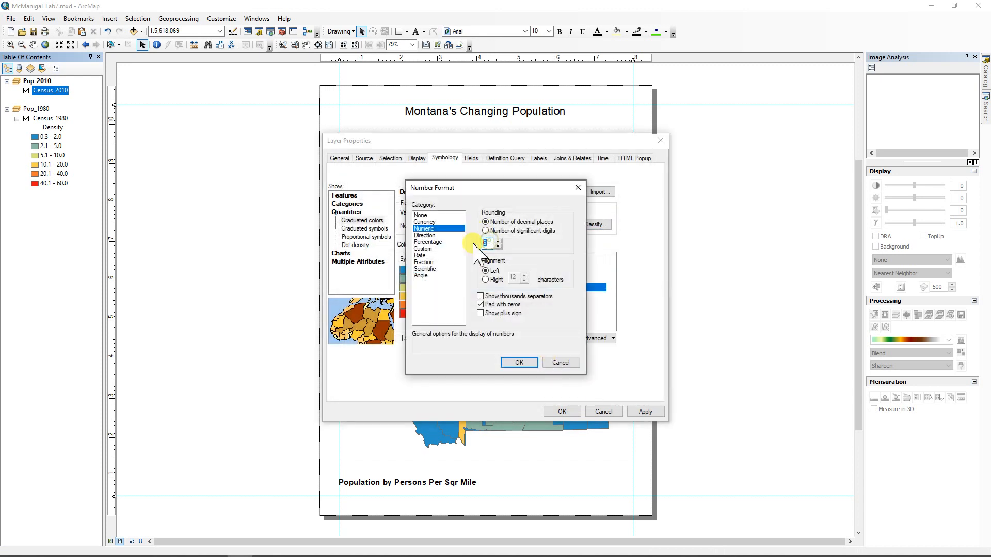
type("1")
left_click(519, 362)
left_click_drag(570, 138, 265, 130)
left_click(342, 404)
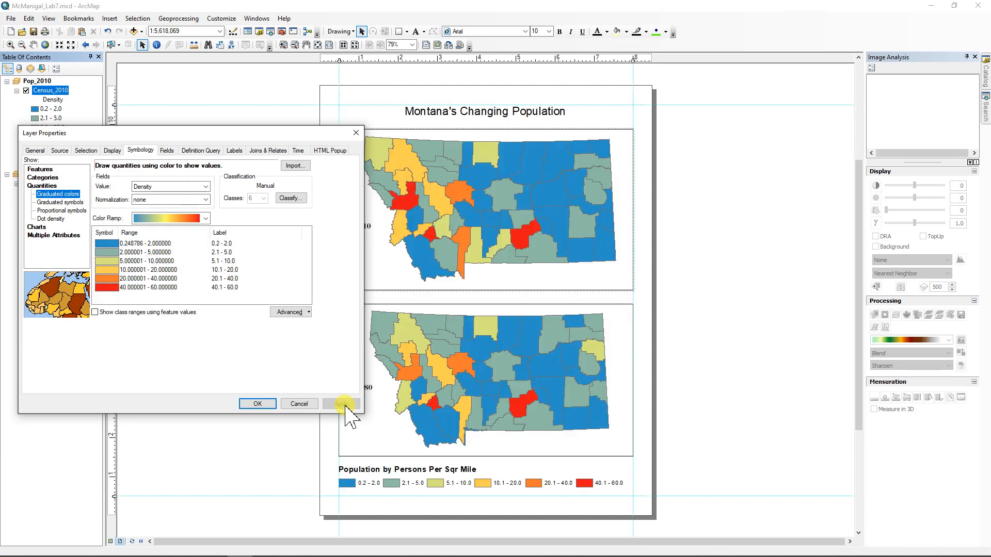
left_click(258, 404)
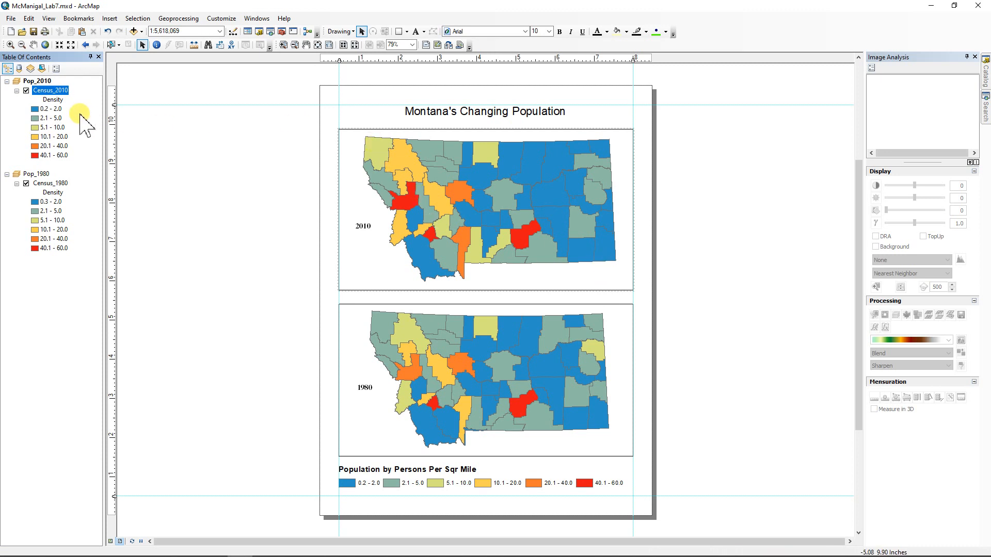
Step: Copy the sum of the PopTotal field from Census_2010's attribute table statistics, and close the table
double_click(47, 91, "ctrl")
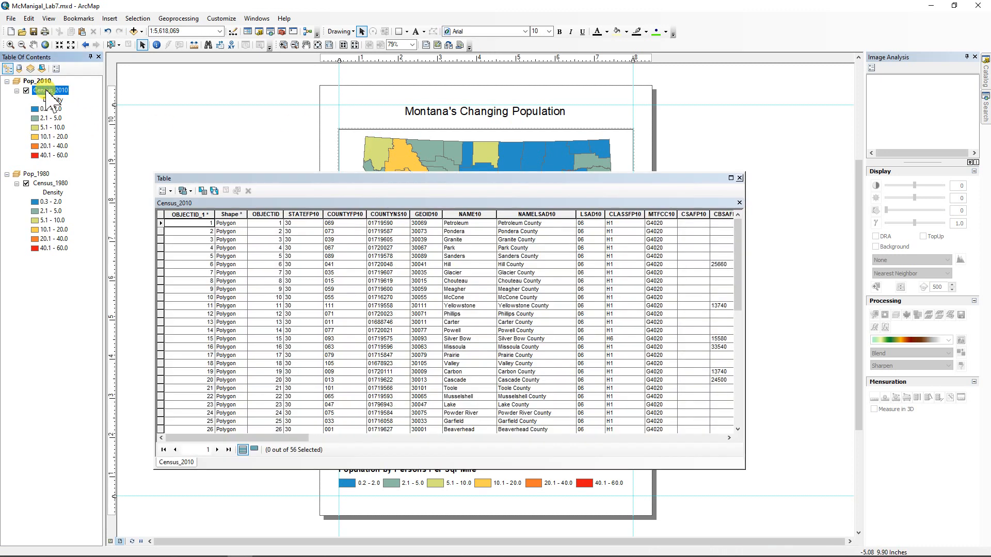
left_click_drag(278, 437, 403, 454)
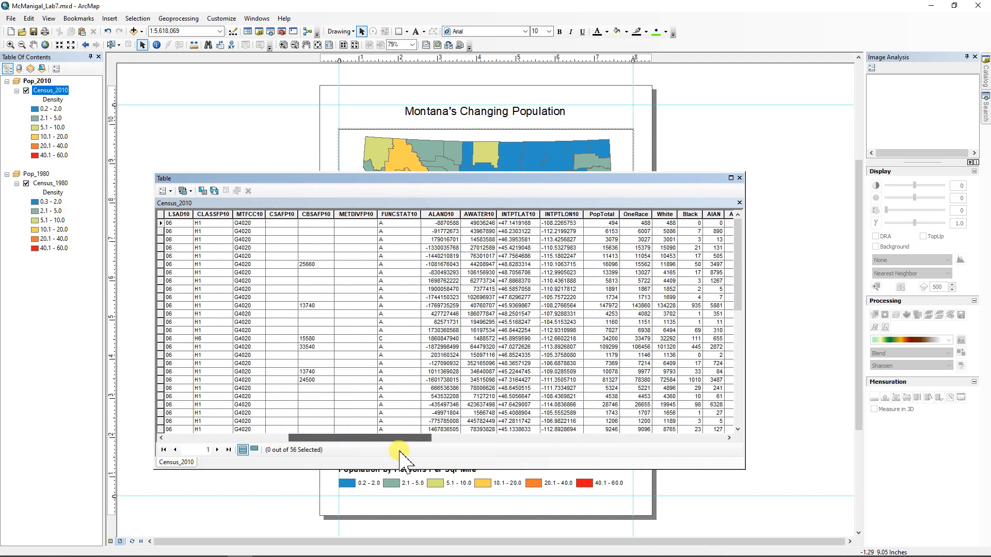
left_click(602, 215)
right_click(601, 214)
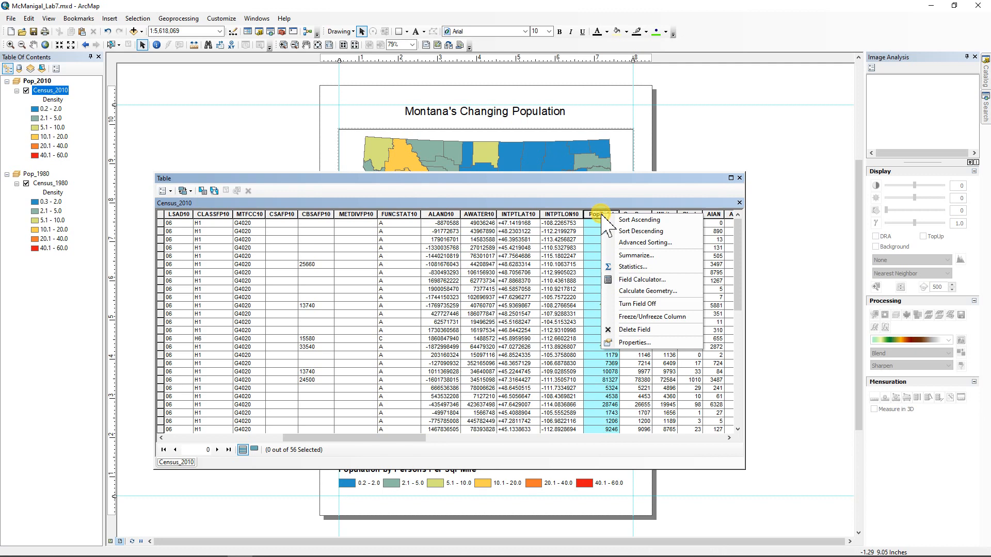
left_click(630, 268)
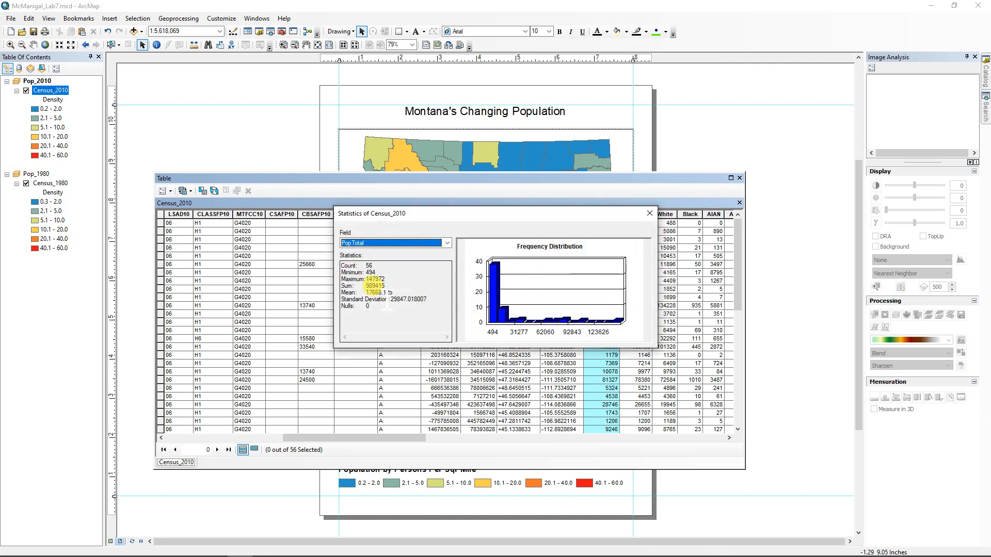
left_click_drag(385, 286, 371, 286)
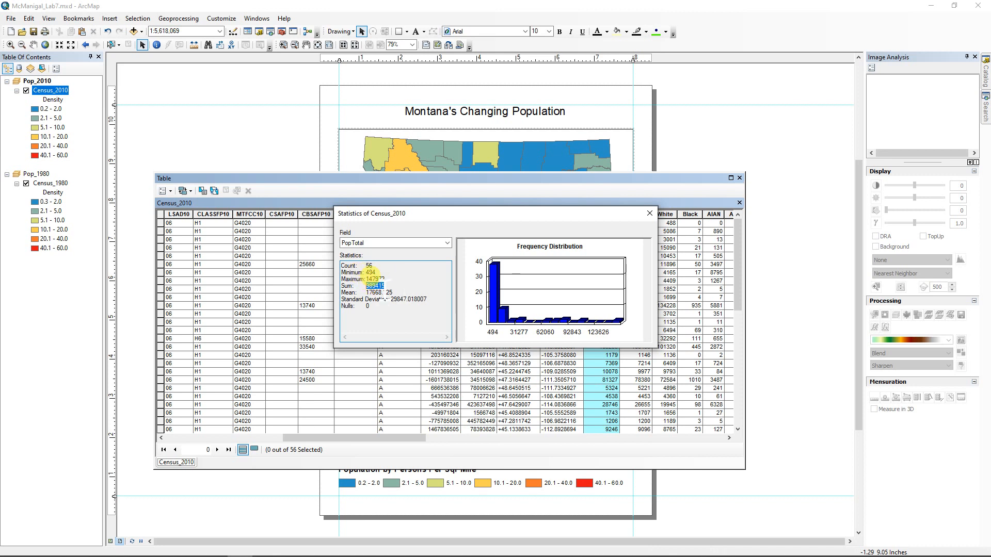
right_click(380, 285)
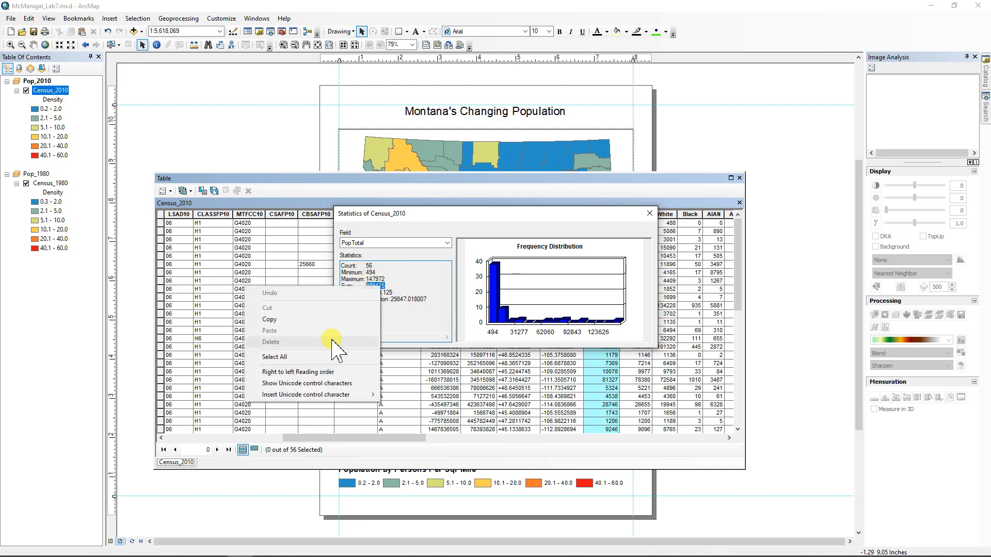
left_click(278, 320)
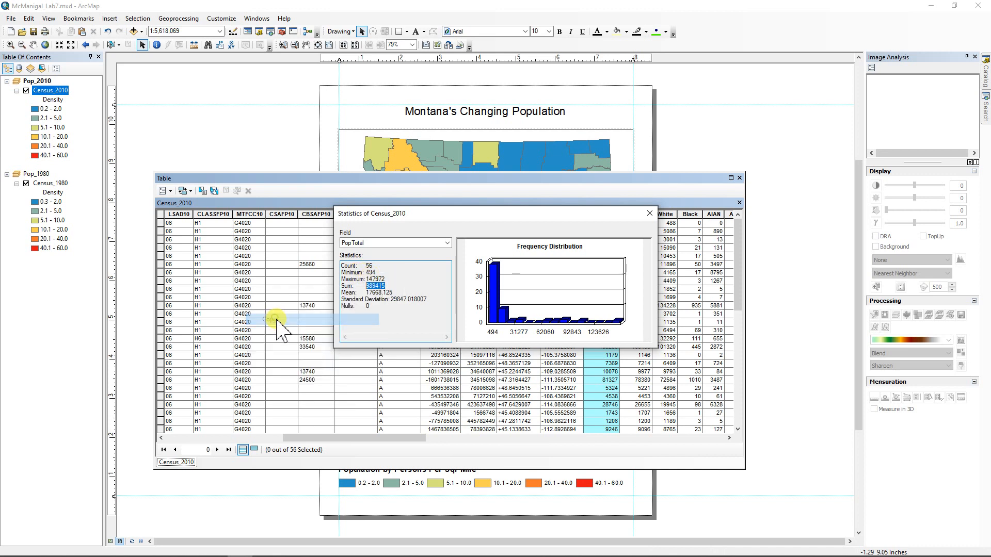
left_click(650, 213)
left_click(740, 178)
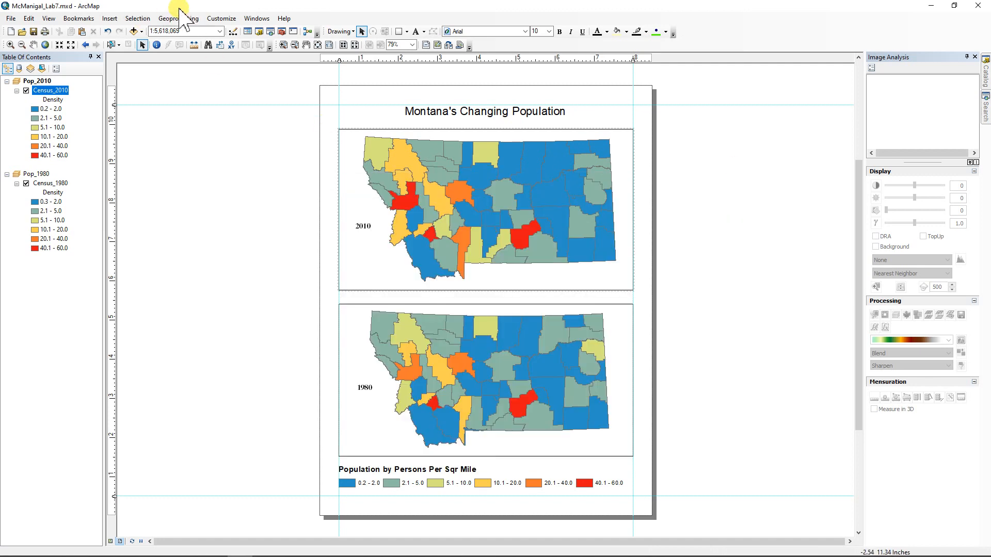
Step: Insert a text element reading 989,415 on the layout page
left_click(111, 17)
left_click(122, 55)
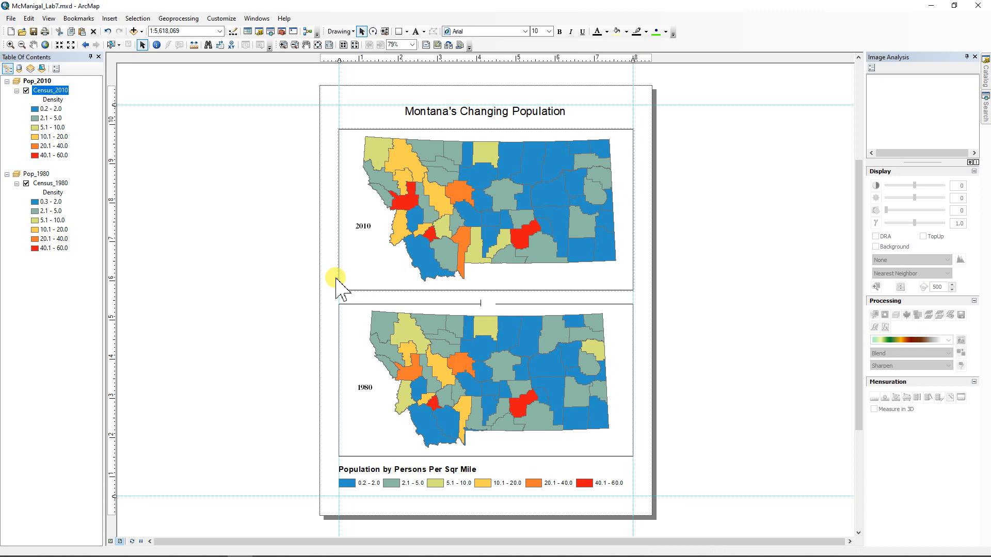
left_click(490, 305)
left_click_drag(487, 303, 487, 303)
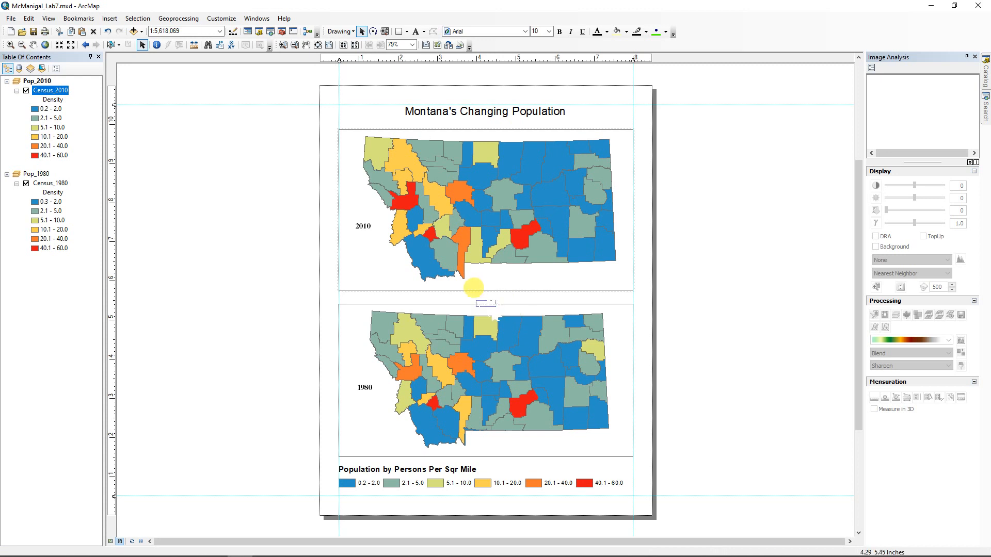
Step: Set the 989,415 text's font to Times LT Std at size 16, and move it to the lower-right corner of the 2010 map frame
right_click(489, 304)
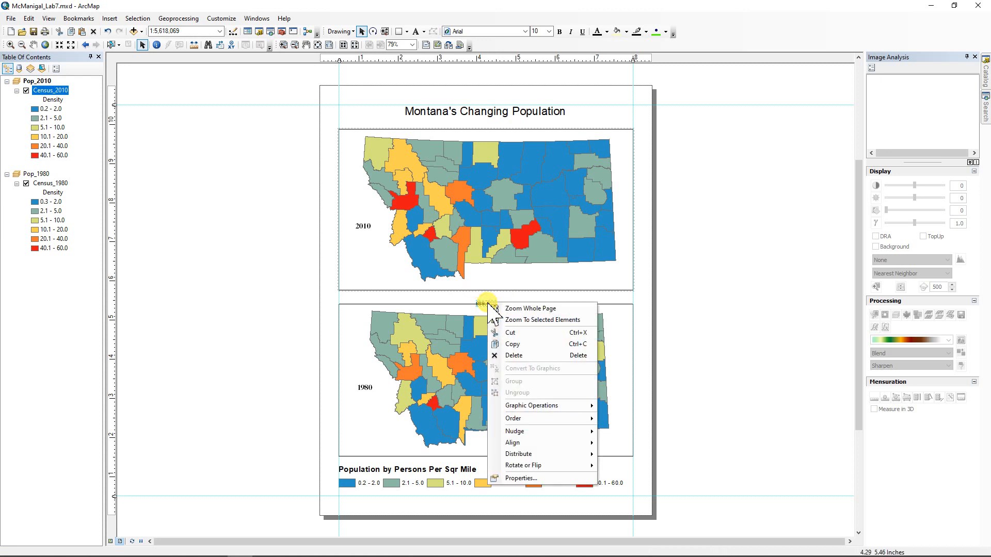
left_click(518, 479)
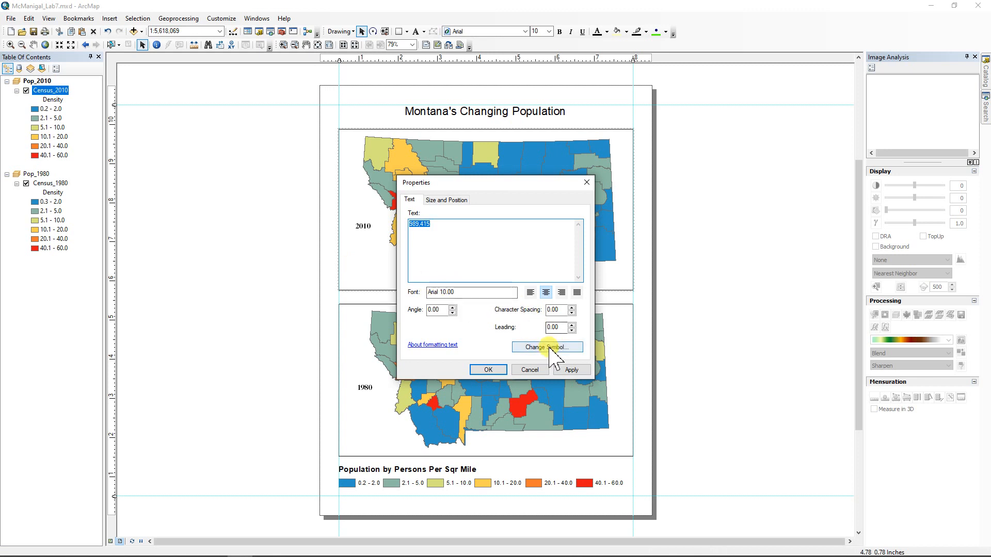
left_click(546, 348)
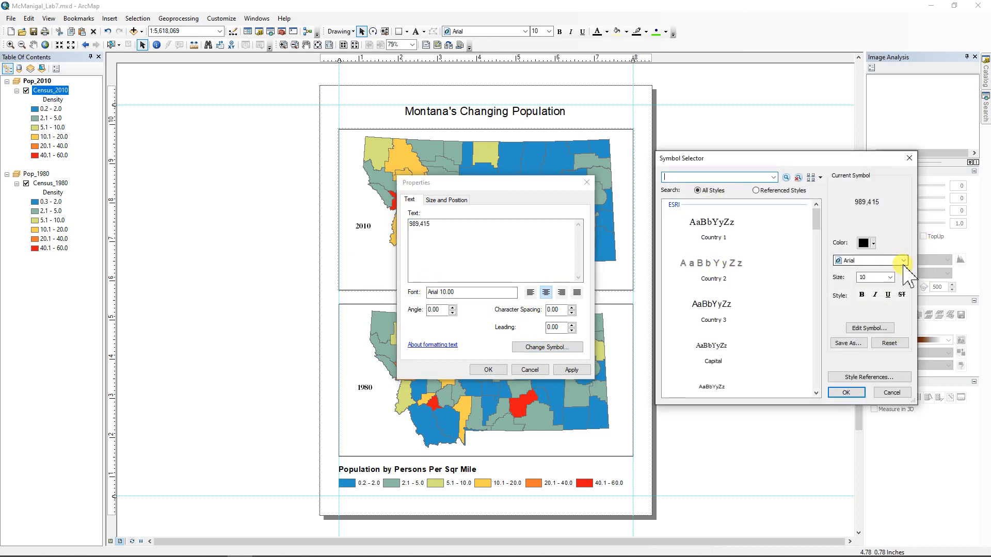
left_click(904, 261)
left_click(869, 270)
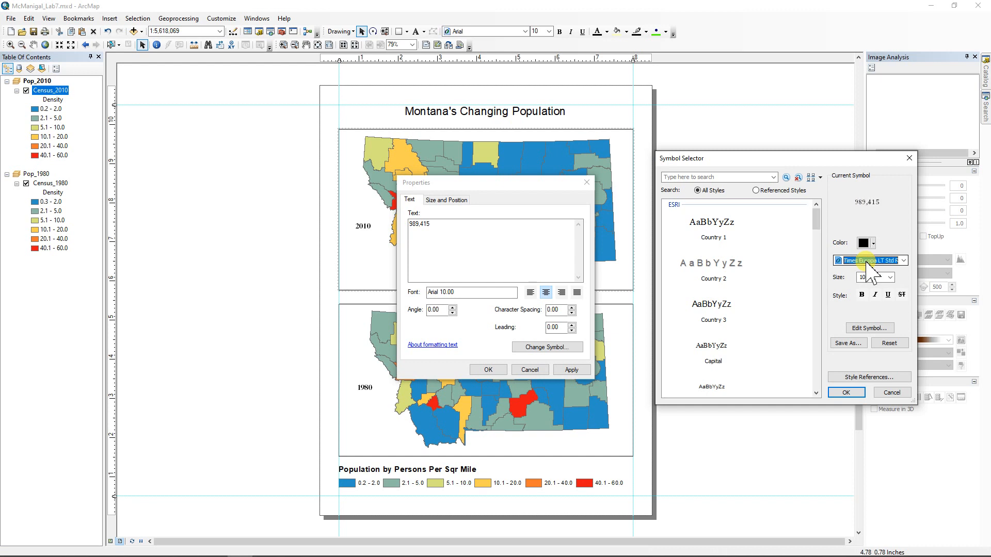
left_click(904, 261)
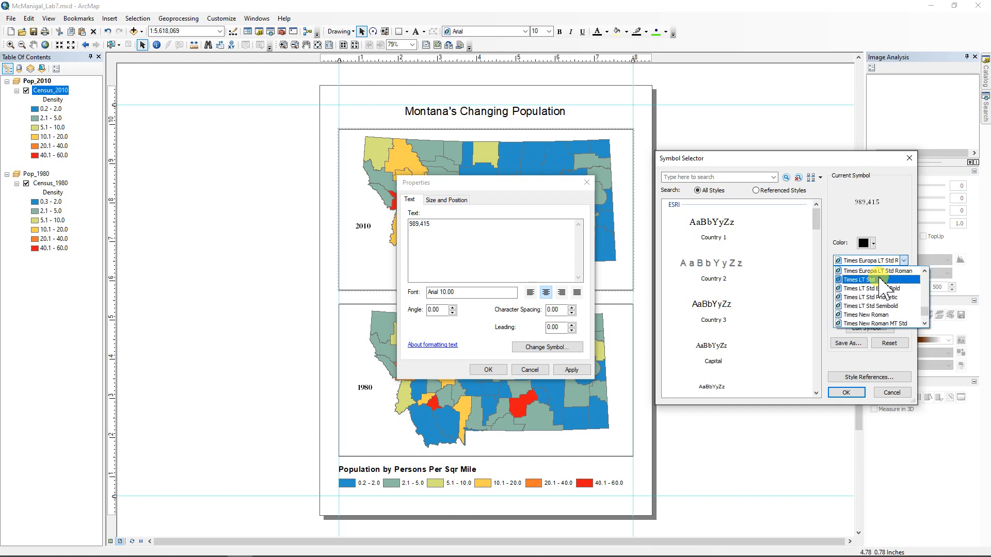
left_click(880, 279)
double_click(873, 277)
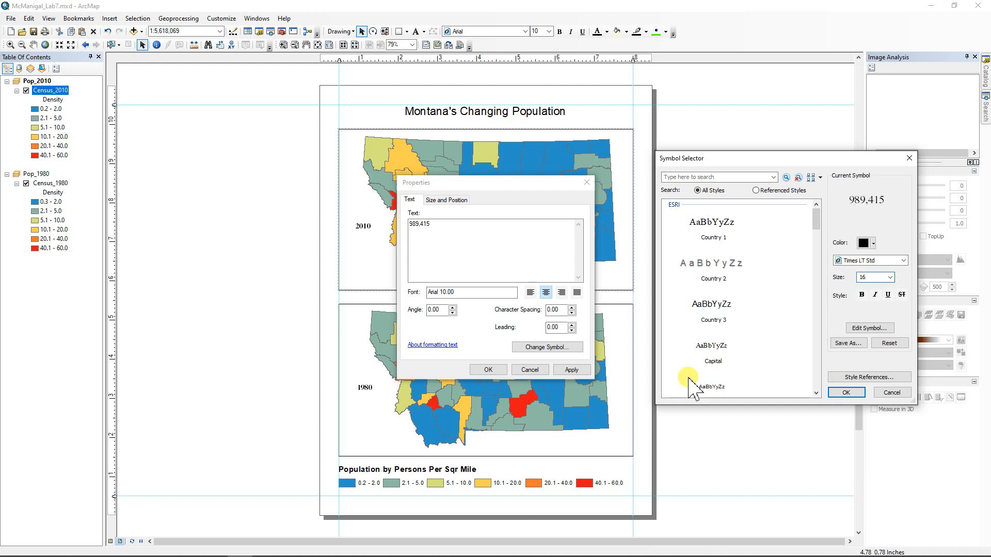
left_click(847, 393)
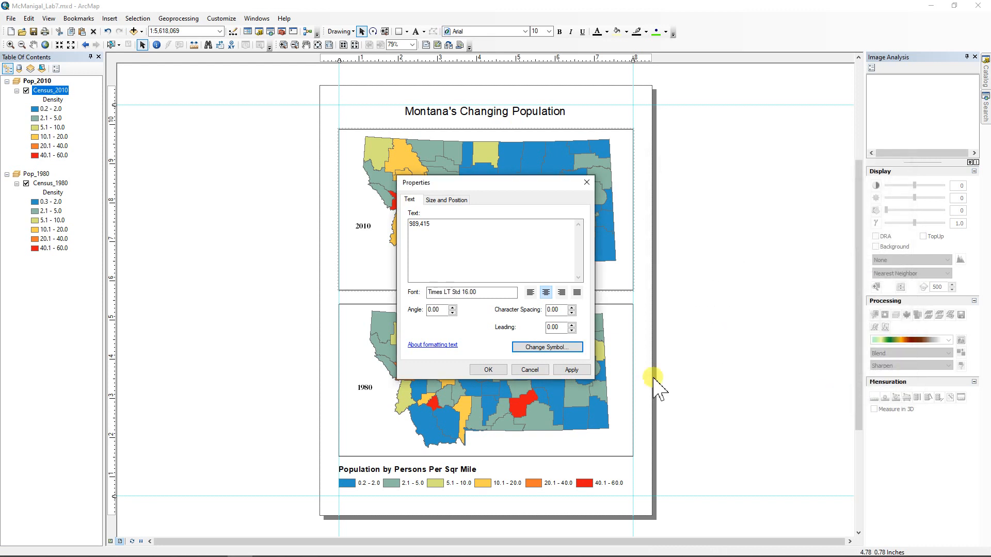
left_click(489, 369)
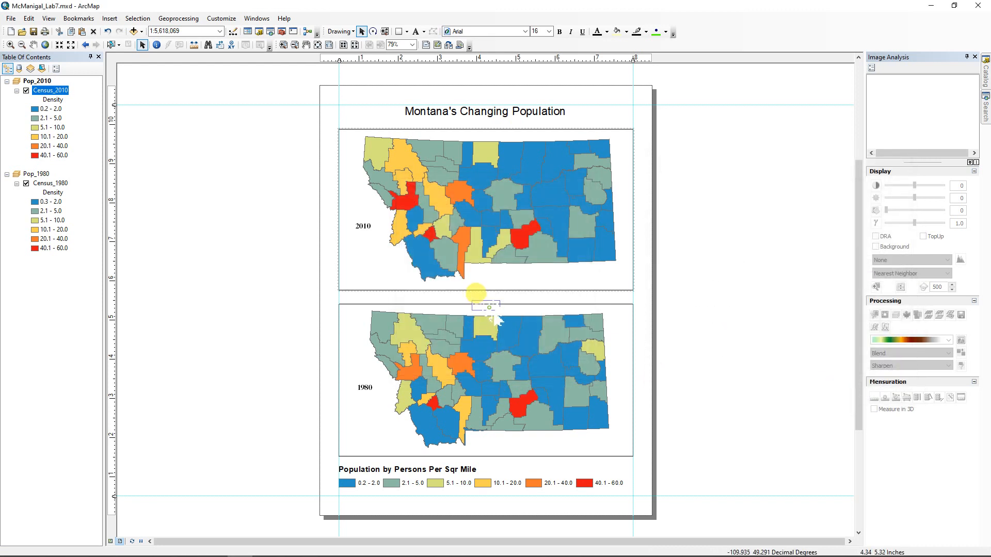
left_click_drag(489, 307, 599, 269)
Step: Duplicate the 989,415 text and place the copy in the lower-right corner of the 1980 map frame
right_click(609, 281)
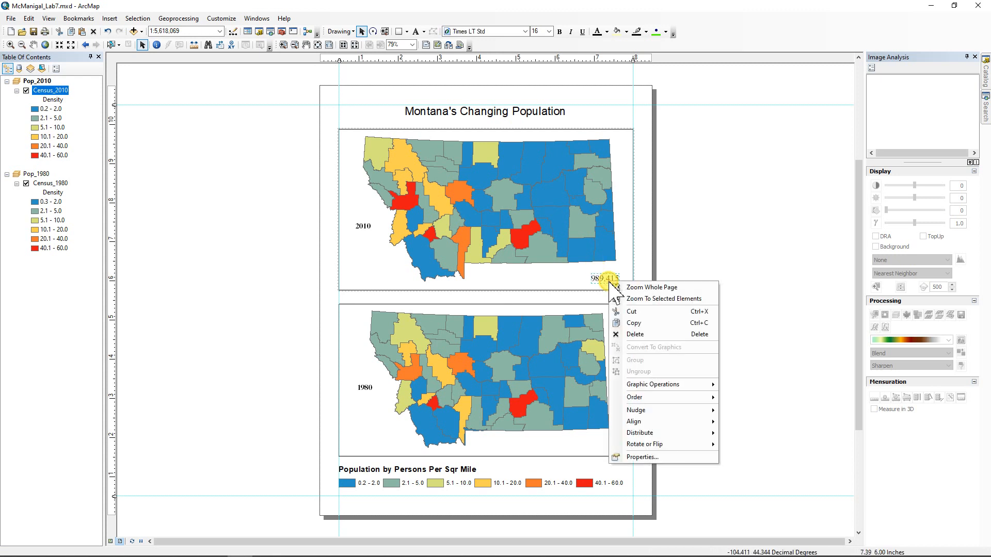
mouse_move(638, 412)
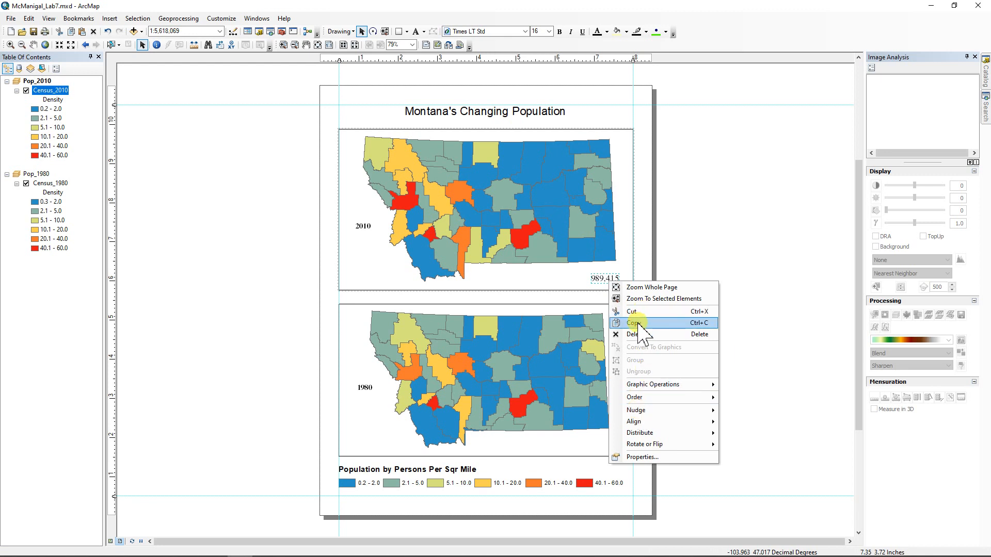
left_click(638, 323)
left_click(571, 444)
right_click(583, 448)
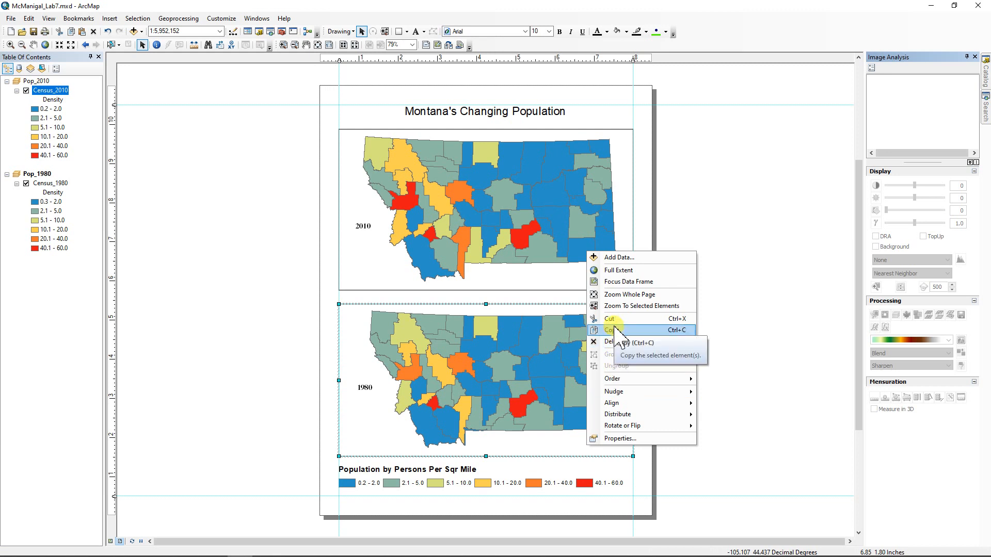
left_click(608, 278)
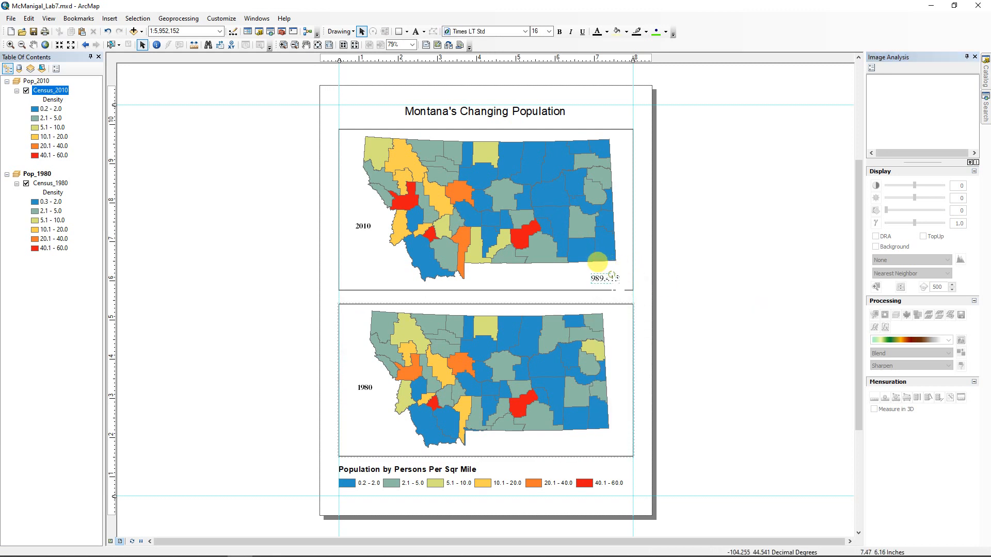
right_click(611, 279)
left_click(636, 322)
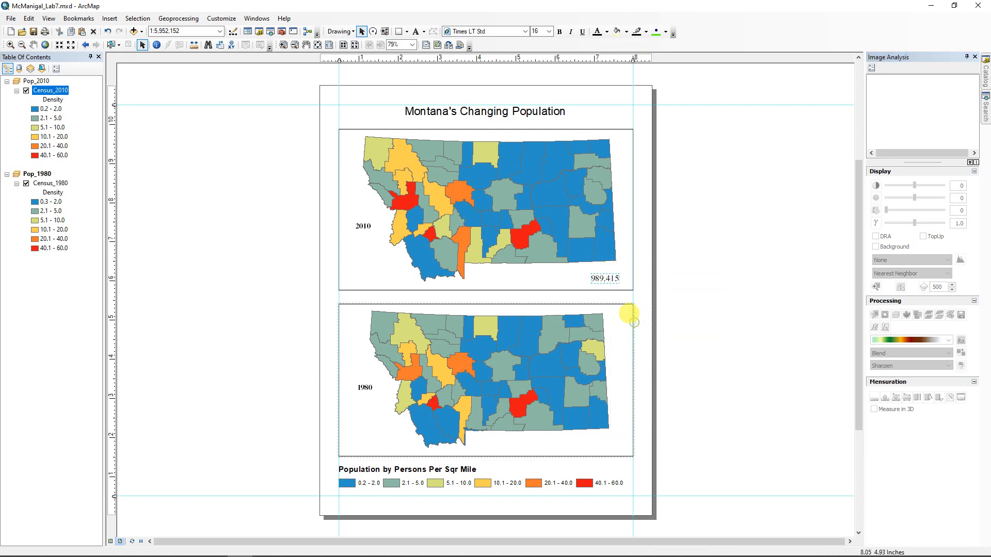
right_click(696, 359)
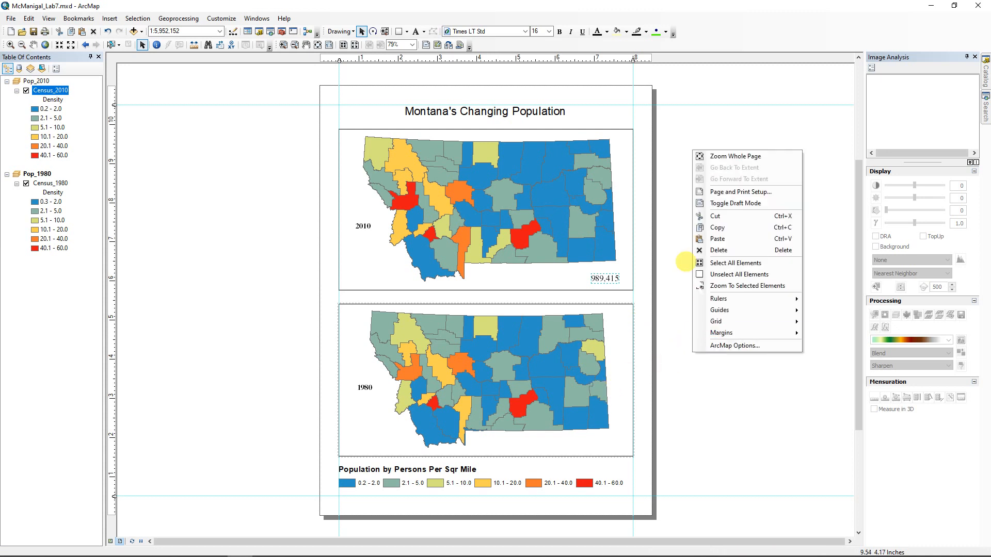
left_click(716, 239)
left_click_drag(612, 286, 599, 442)
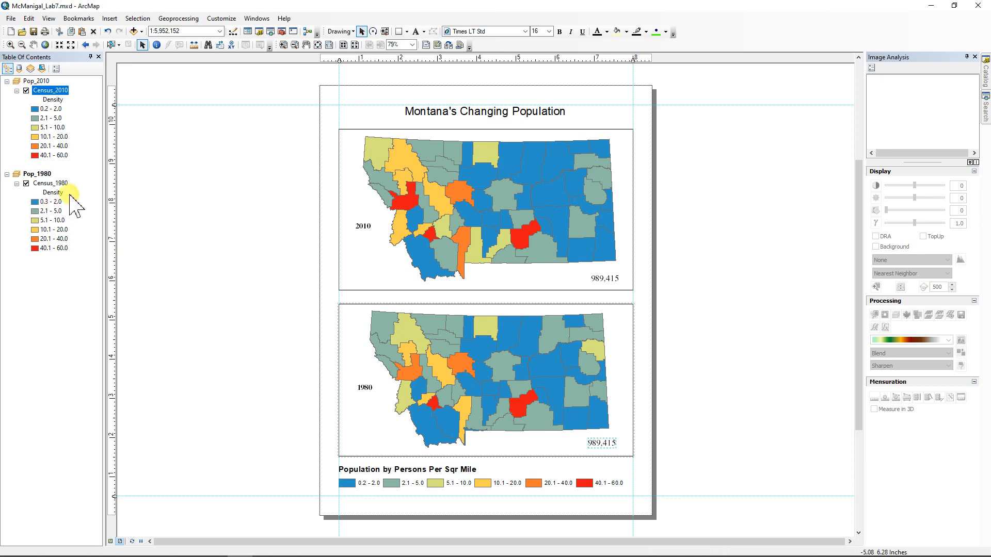
Step: Copy the sum of the AV0AA1980 field from Census_1980's attribute table statistics, and close the table
double_click(54, 183, "ctrl")
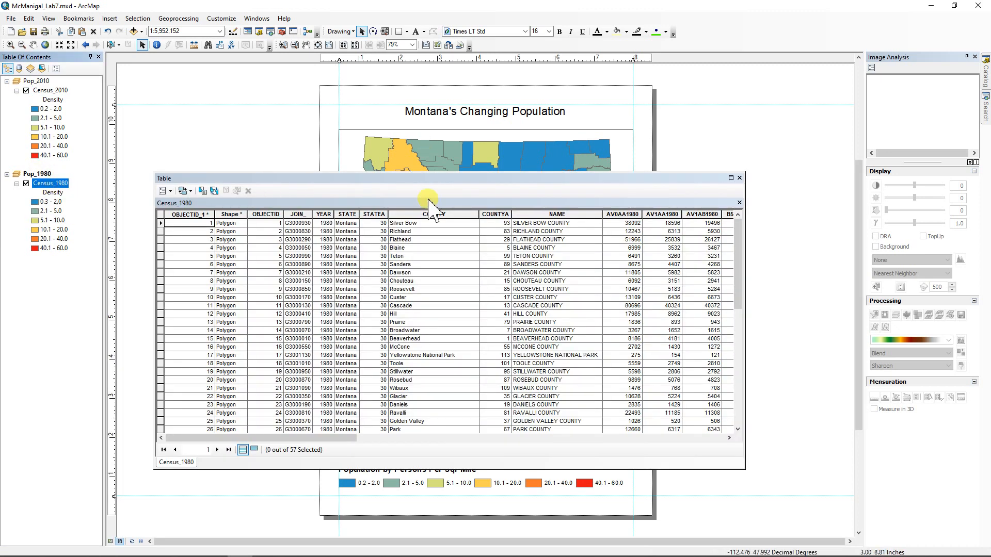
left_click_drag(327, 438, 345, 438)
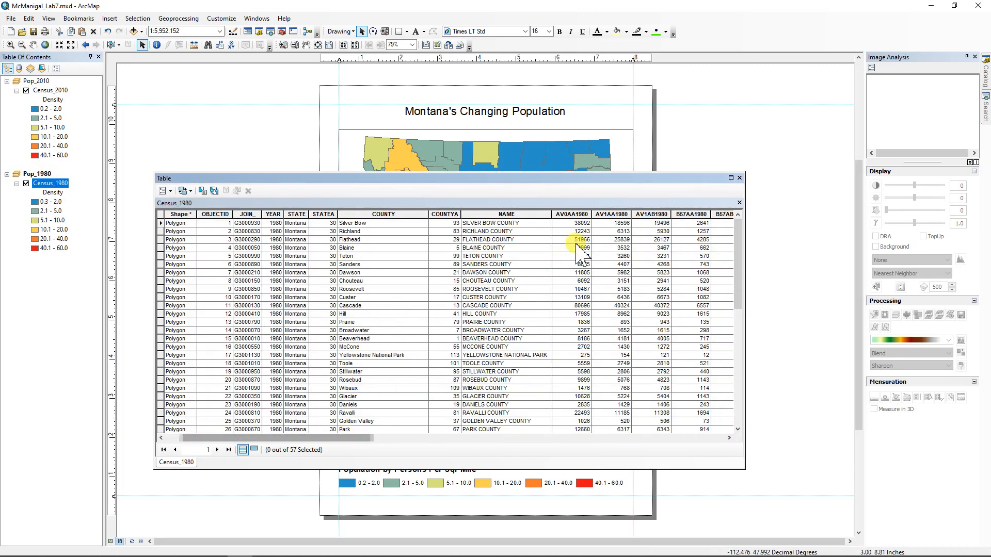
left_click(570, 214)
right_click(579, 215)
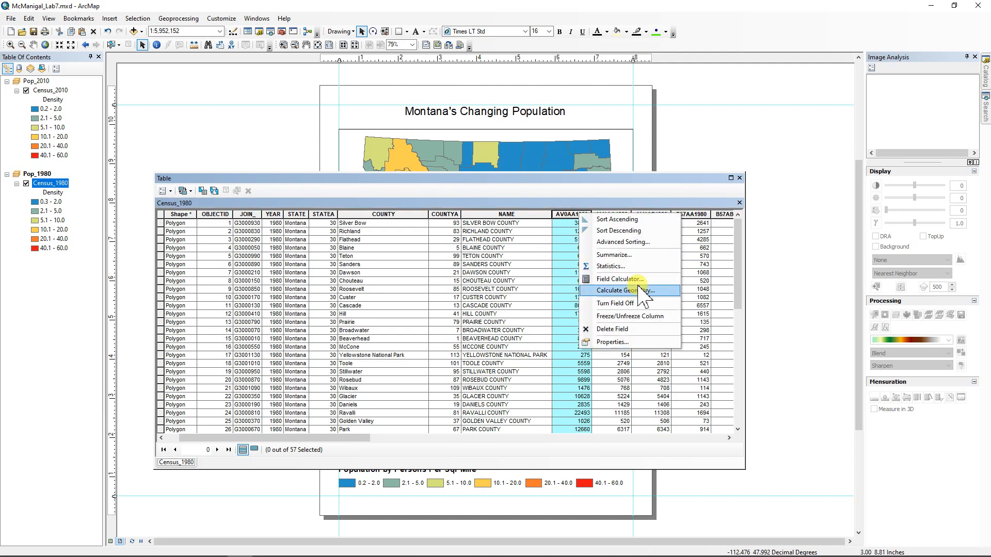
left_click(611, 267)
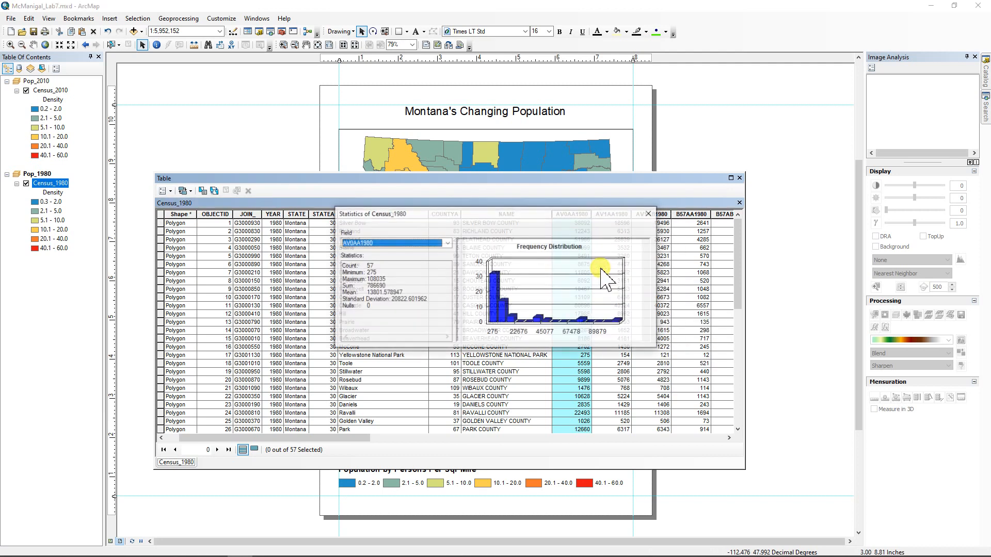
left_click_drag(386, 286, 367, 286)
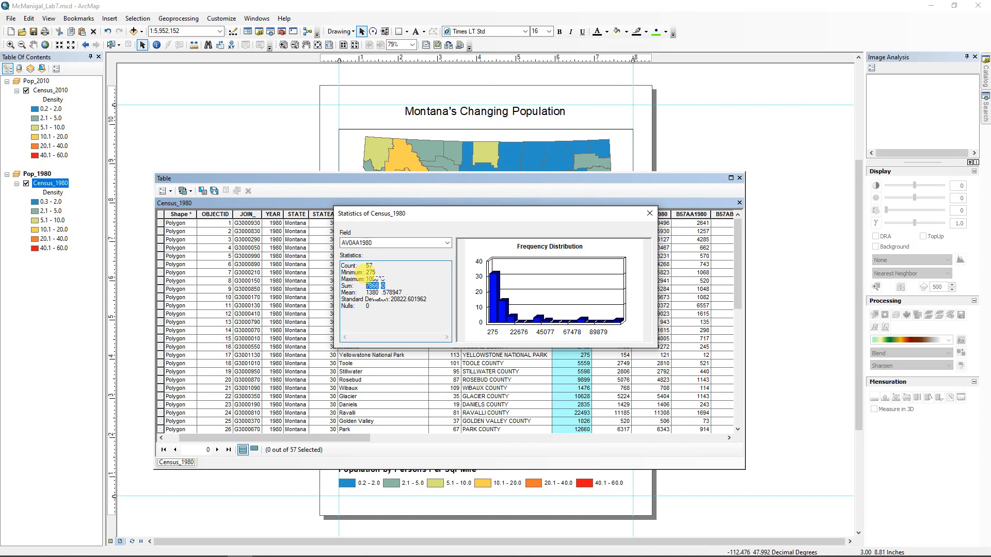
right_click(376, 285)
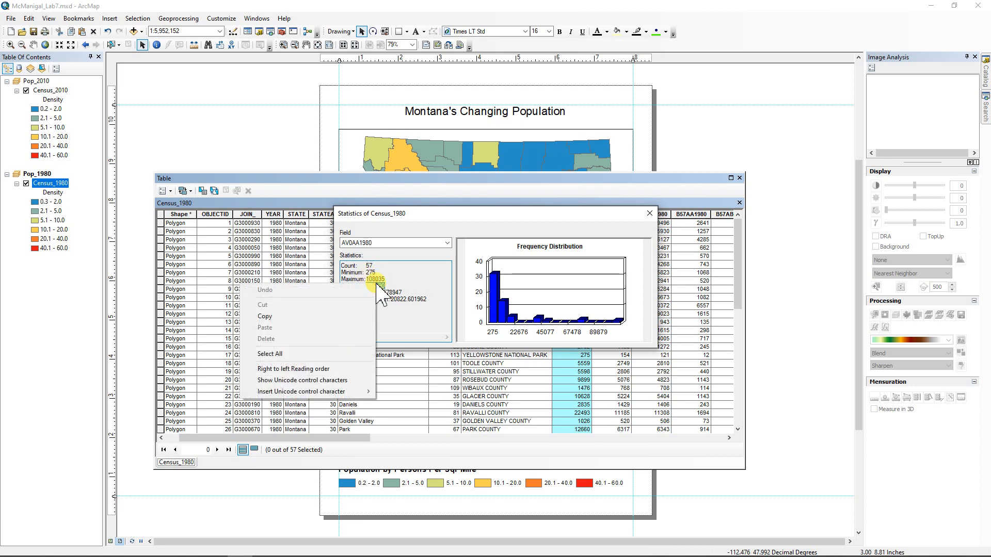
left_click(265, 317)
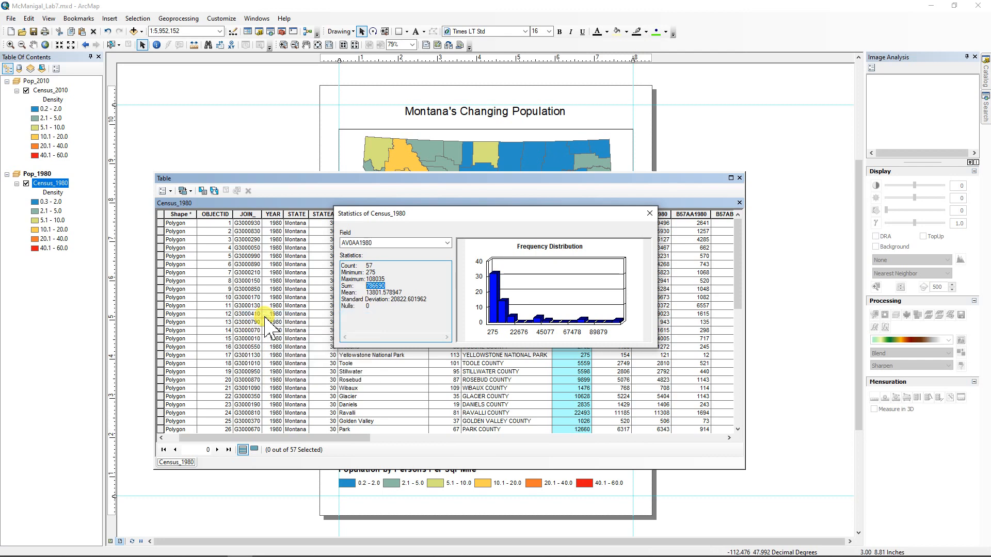
left_click(649, 215)
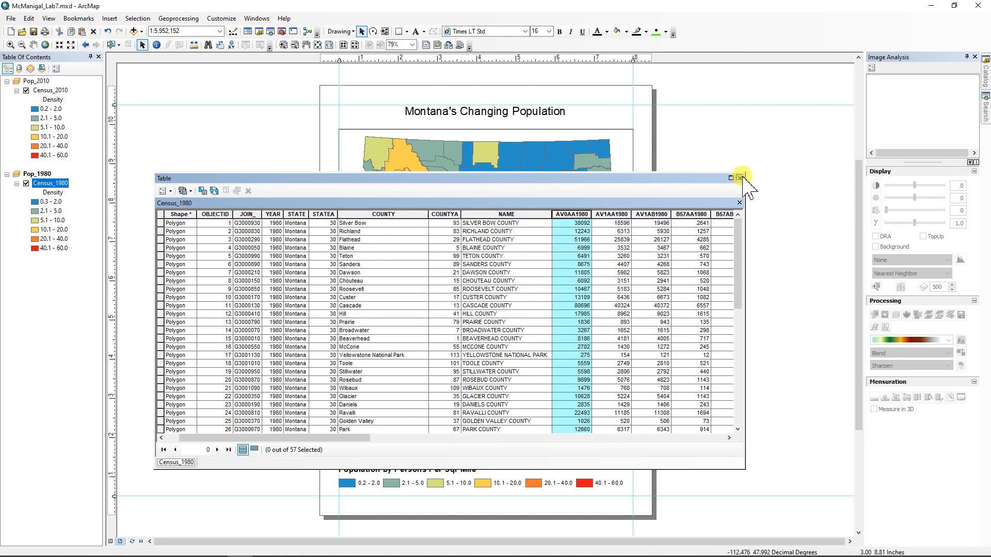
left_click(739, 178)
Step: Change the population text in the 1980 map frame to 786,690, and save the map document
double_click(600, 443)
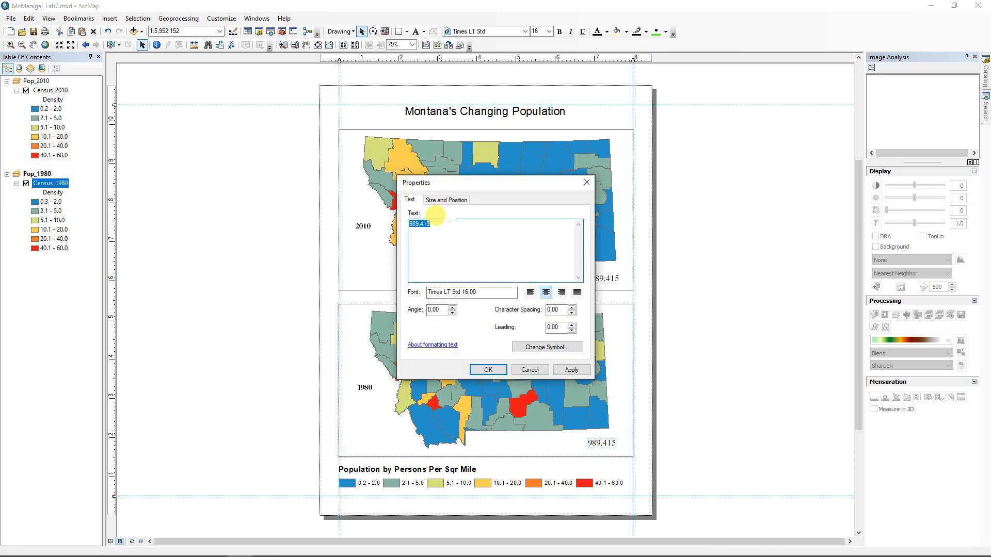
type("786690")
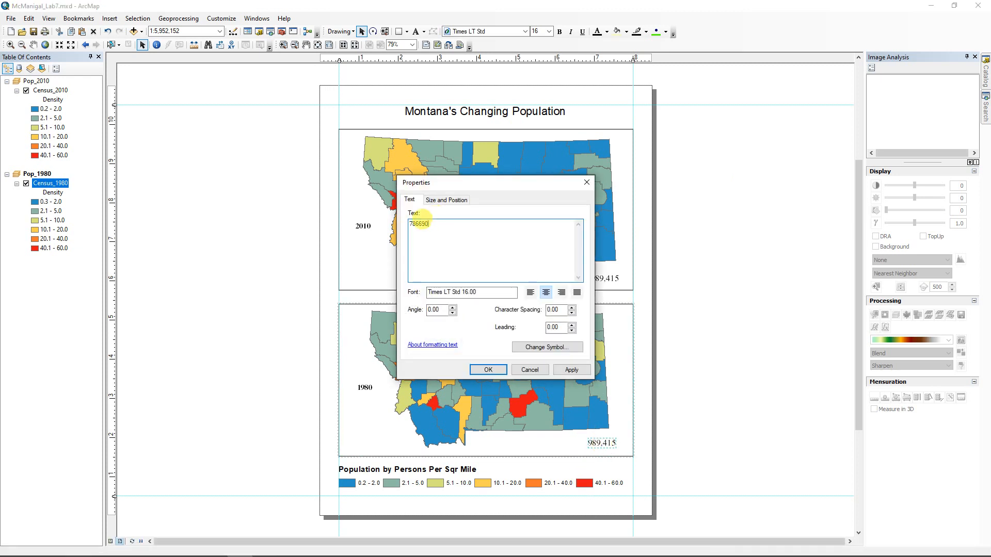
key("BackSpace")
type(",")
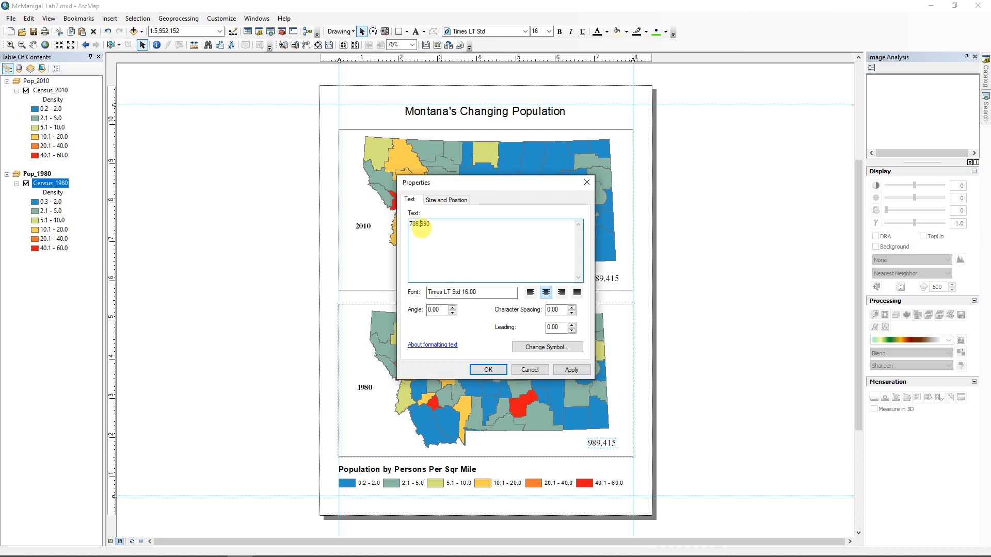
left_click(489, 369)
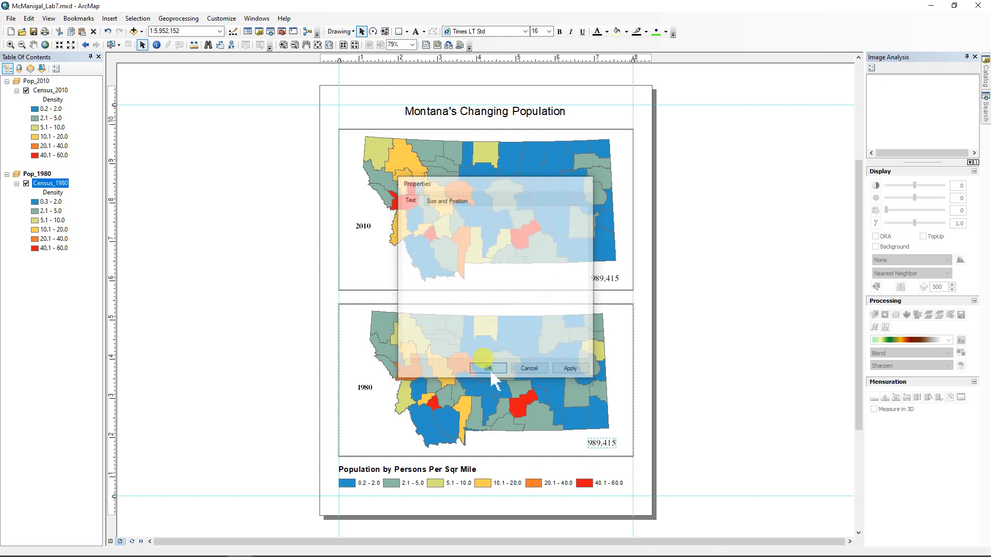
left_click(655, 421)
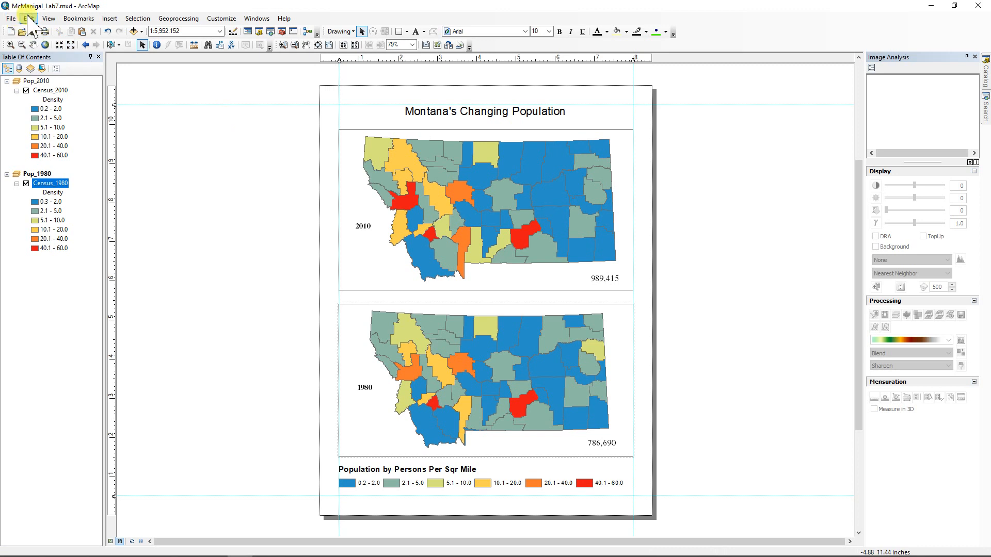
left_click(33, 31)
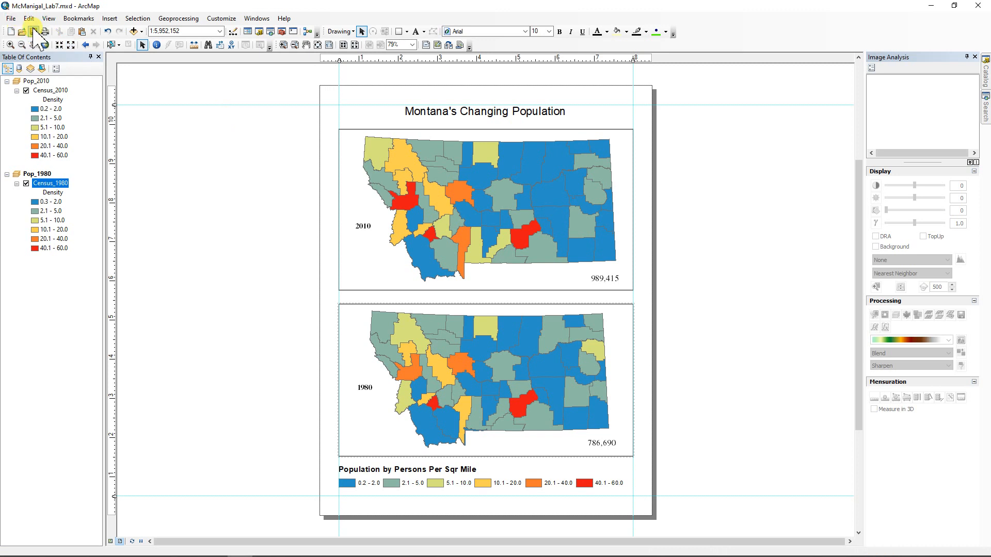